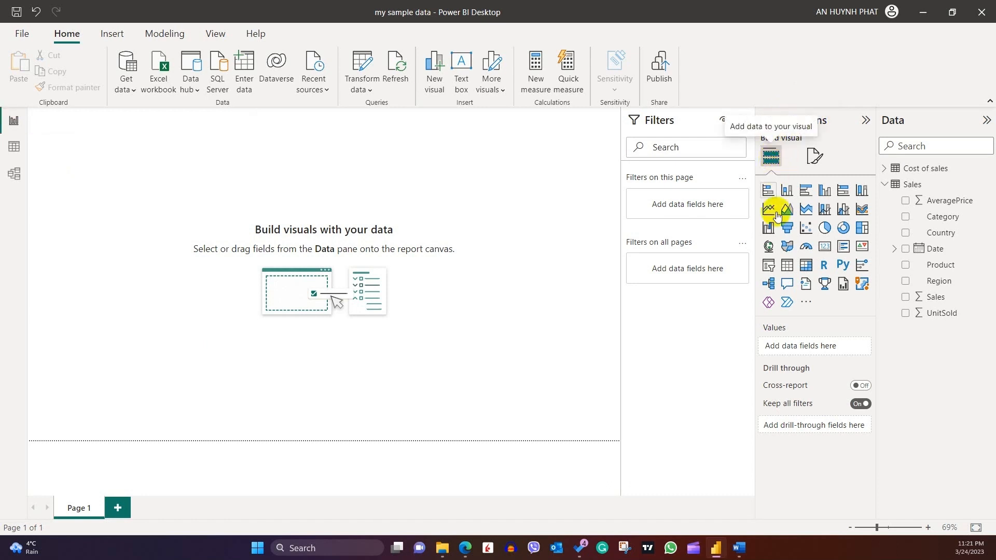
Create a table visual with the Product and Sales fields of the Sales table, and make it tall enough for all rows.
click(787, 265)
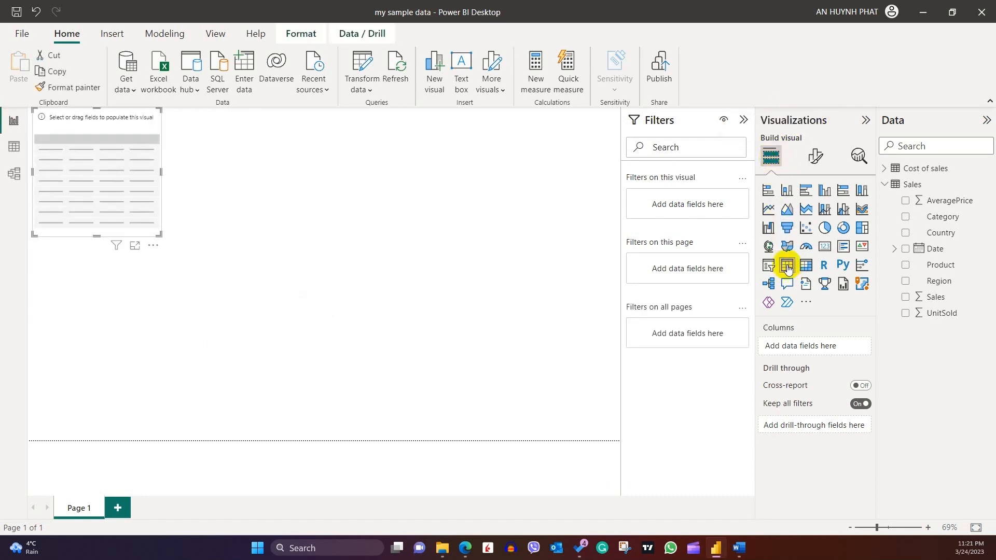
click(905, 265)
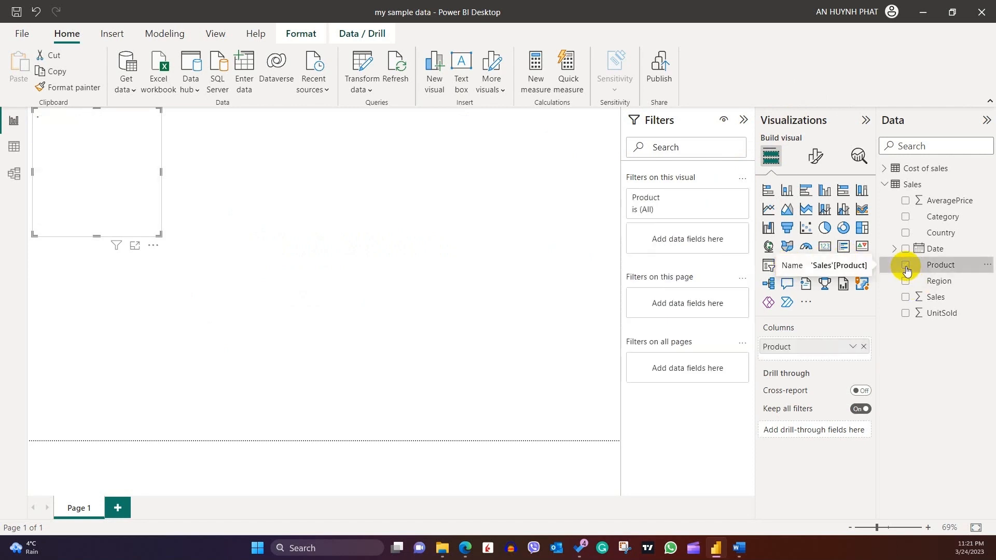
drag(158, 234, 159, 284)
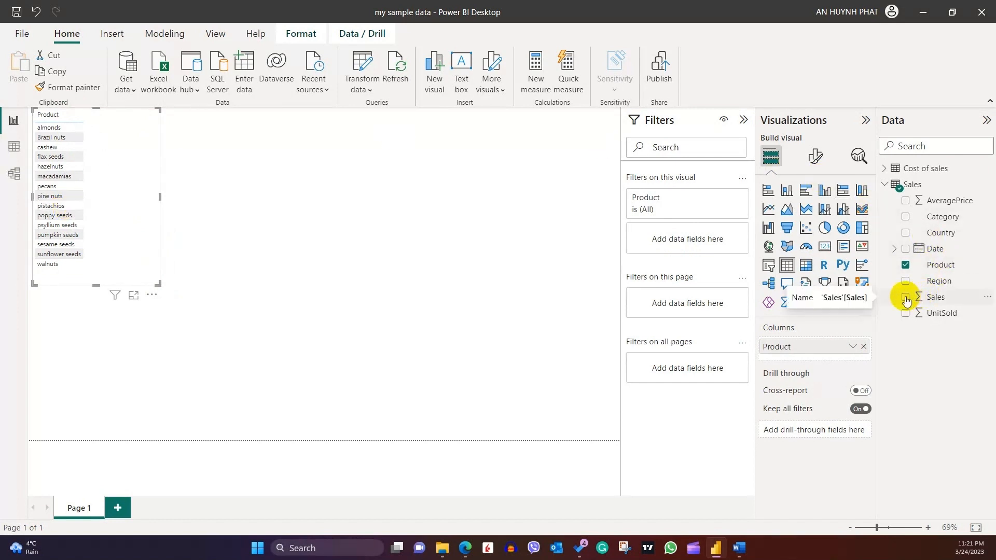
click(905, 299)
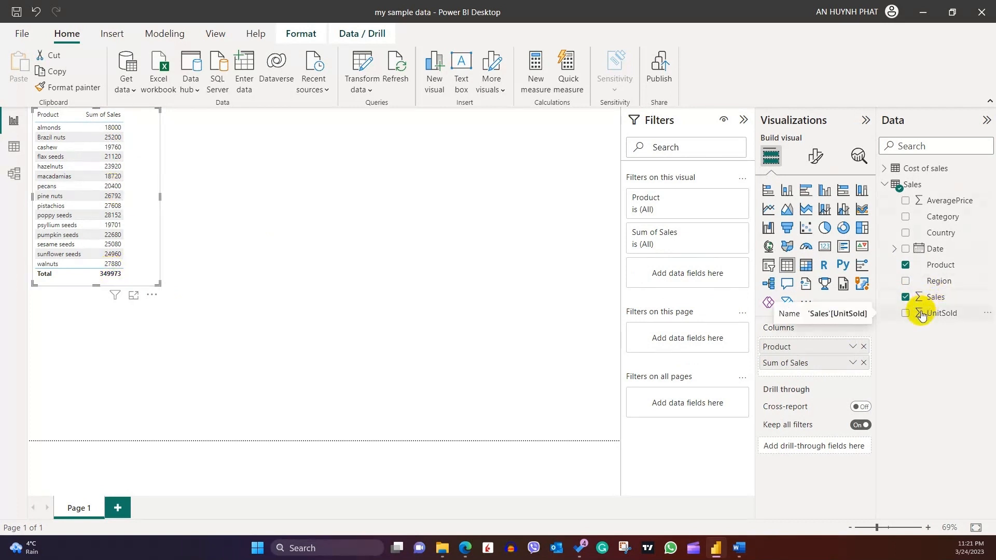
click(363, 197)
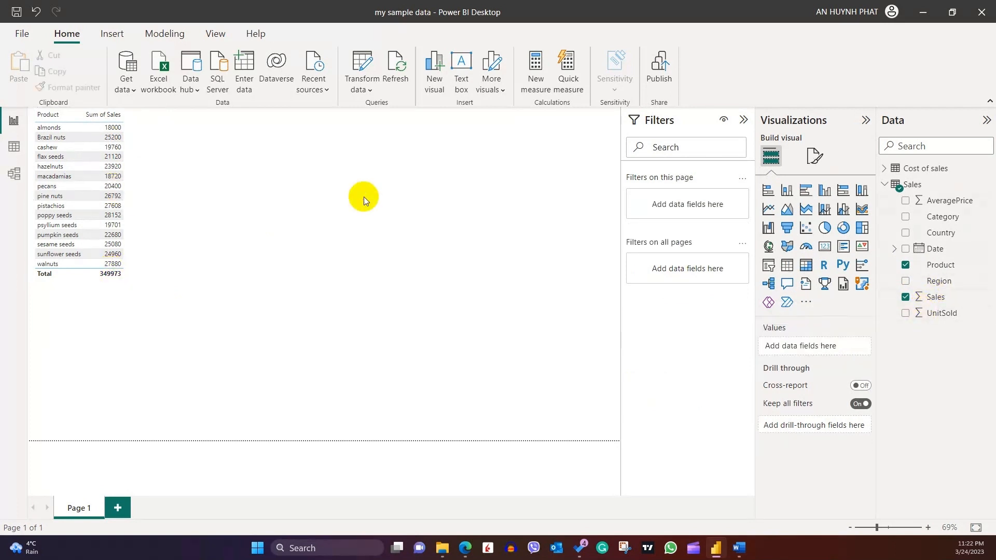
Add the UnitSold field to the table visual and widen it to fit all three columns.
click(111, 195)
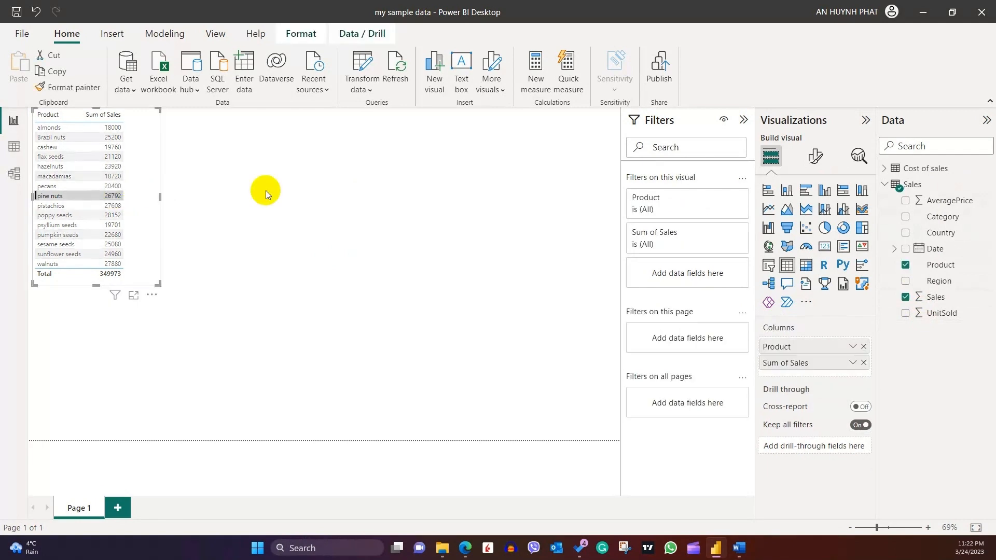
click(905, 312)
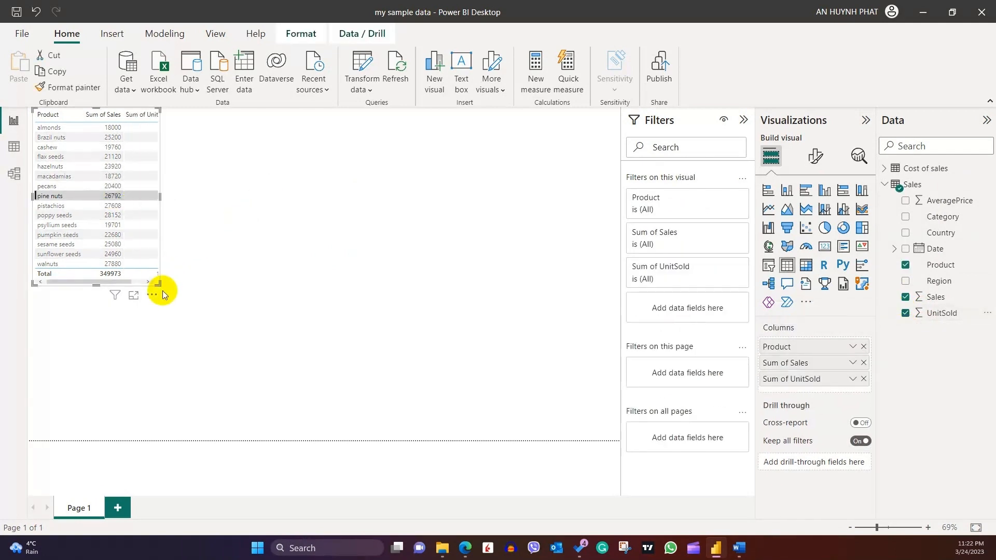
drag(160, 283, 220, 287)
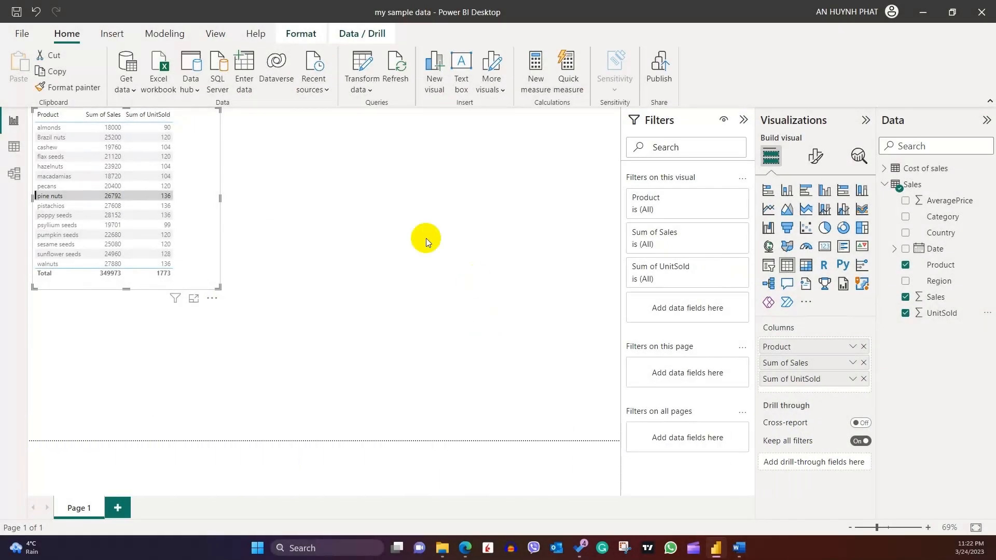
click(419, 240)
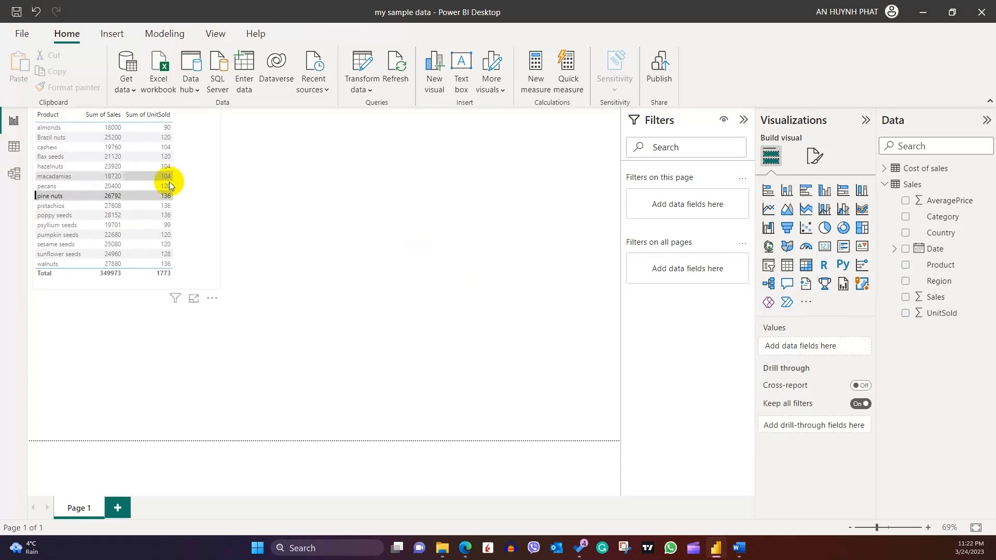
Switch the table visual to a stacked bar chart, a line chart and finally a pie chart.
click(125, 205)
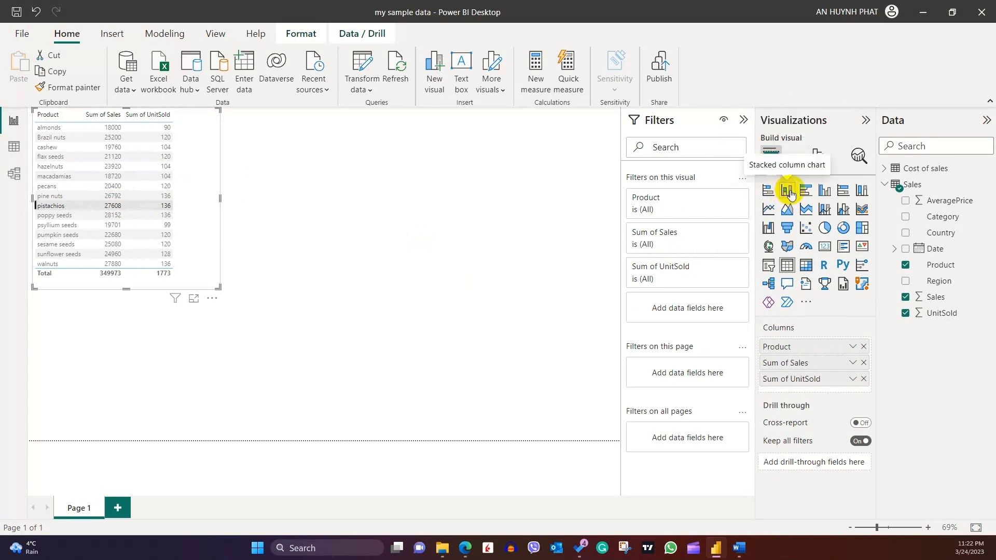
click(769, 190)
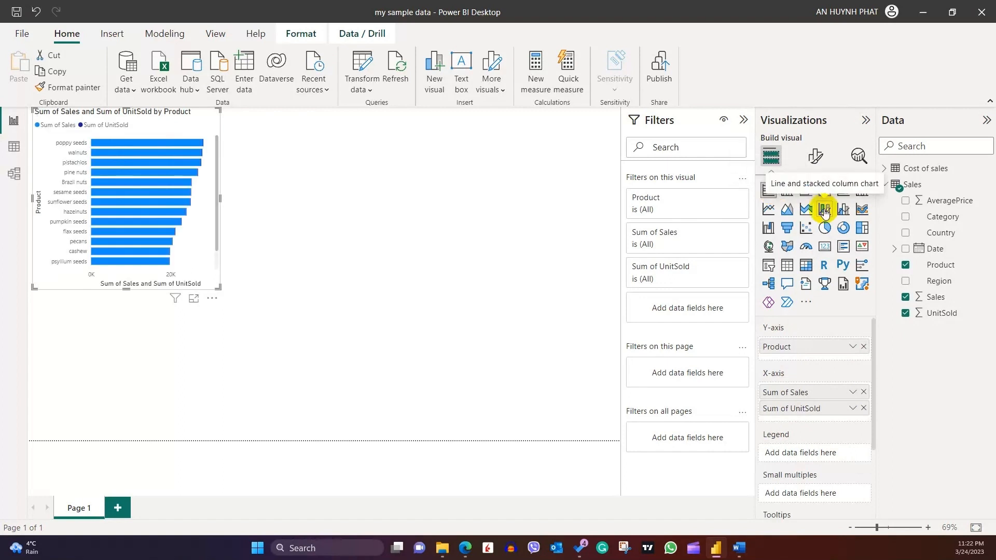
click(768, 210)
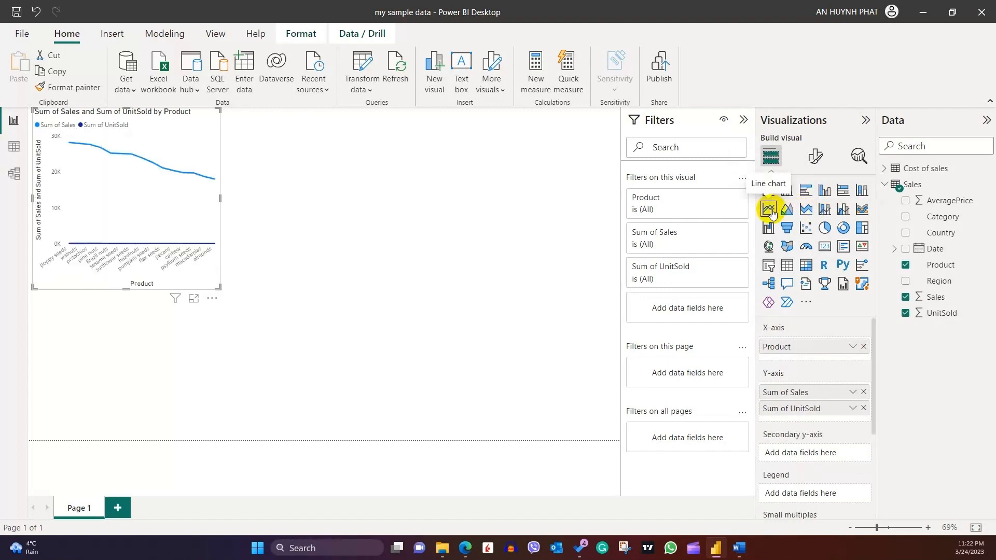
click(825, 229)
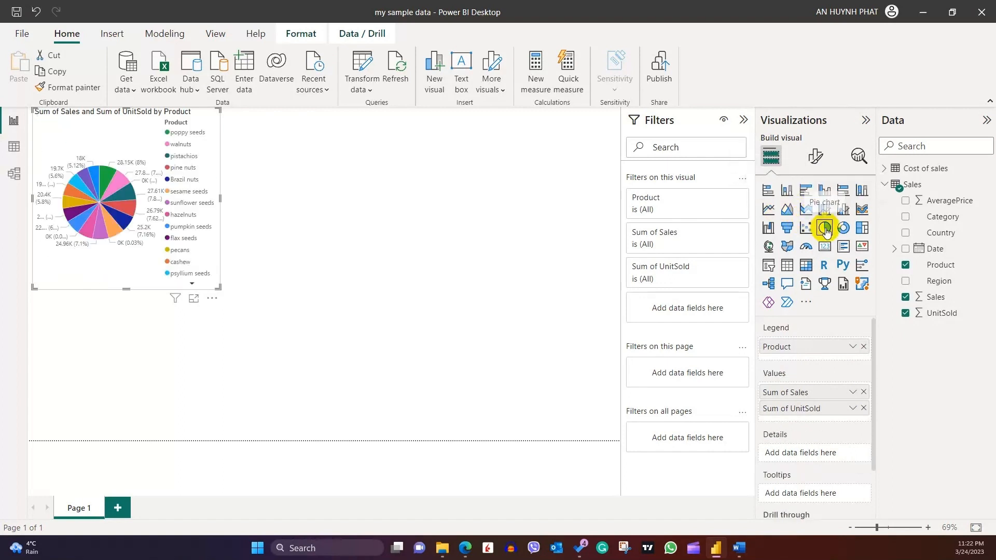
Import the Tachometer visual by Annik Inc from the Power BI visuals gallery into the report.
click(806, 304)
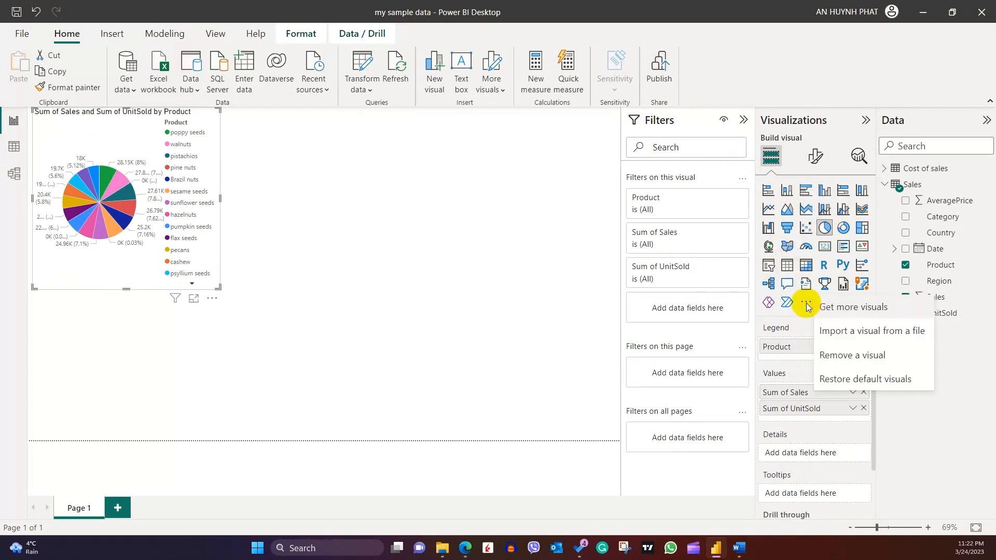
click(842, 309)
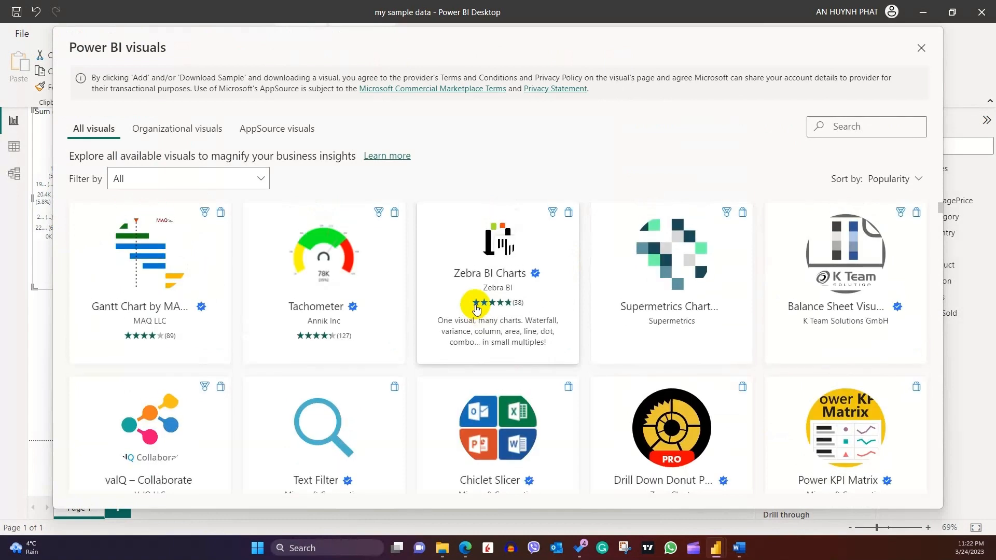
click(344, 271)
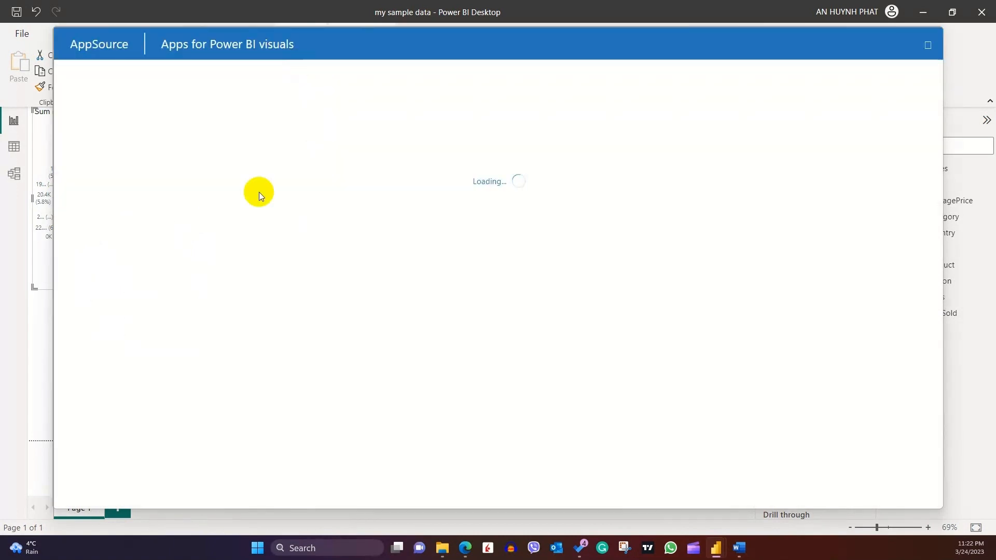
click(163, 233)
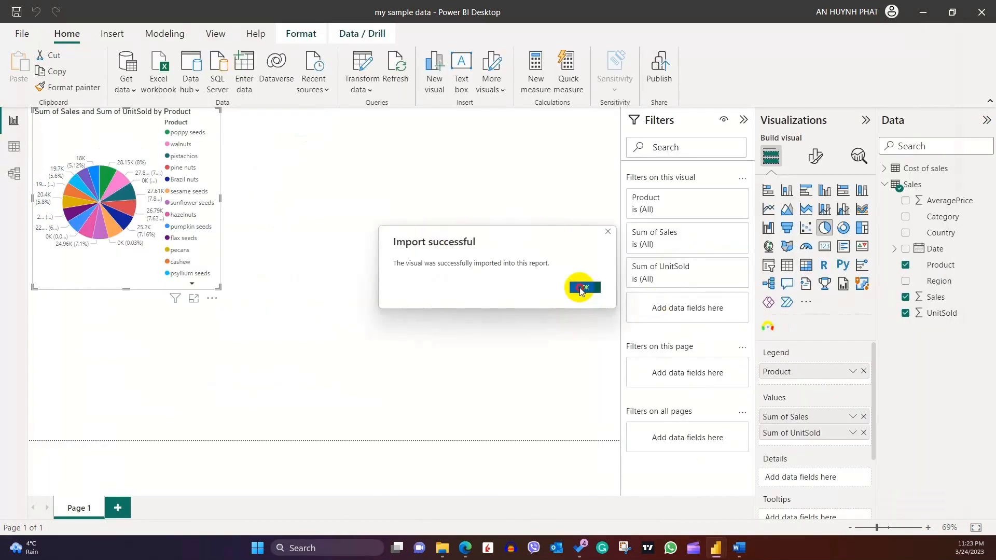
click(584, 287)
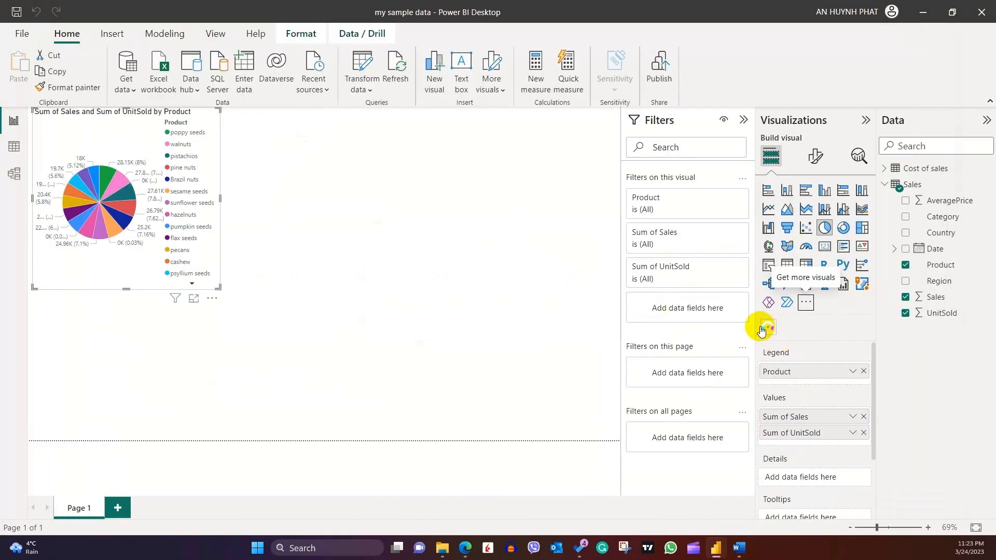
Convert the pie chart into the imported Tachometer visual and deselect it.
click(767, 328)
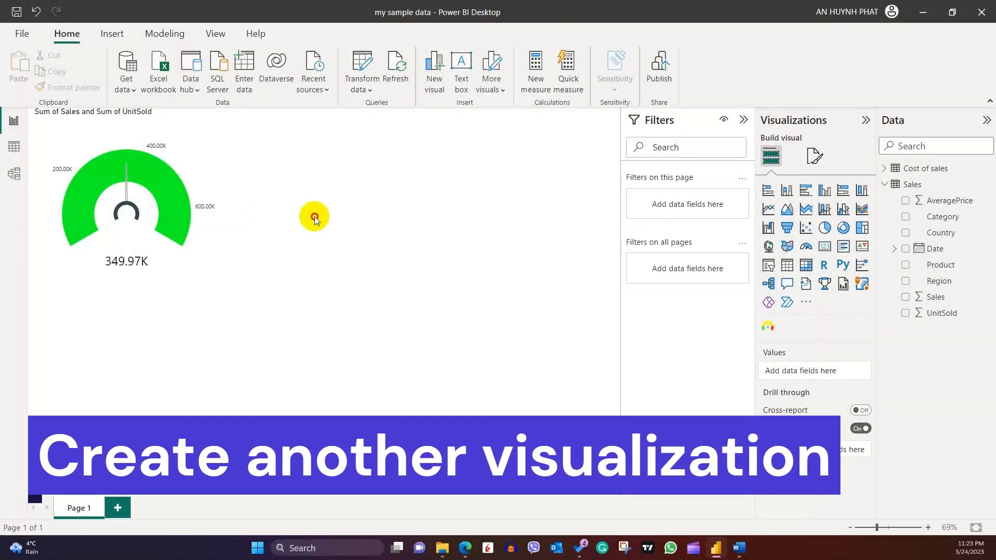
click(178, 214)
click(386, 201)
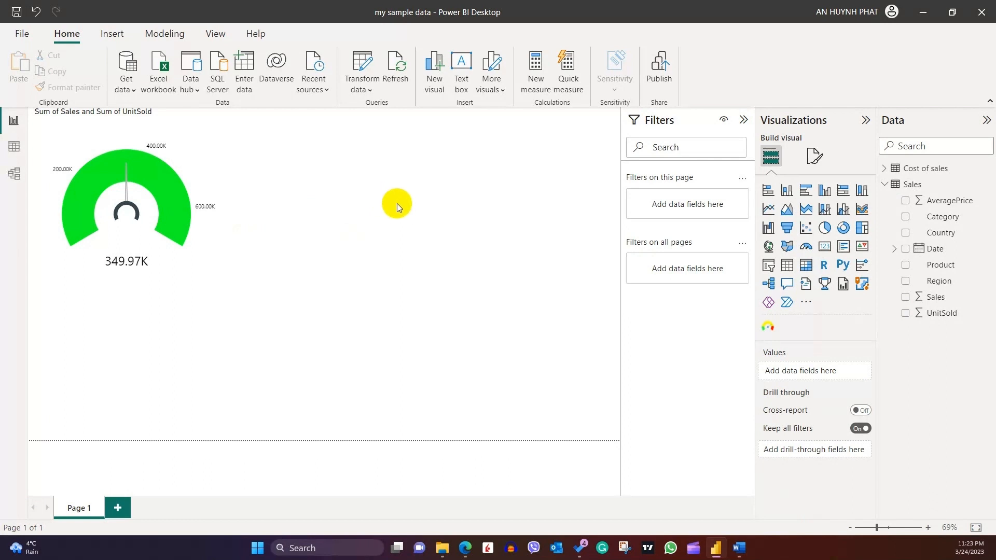
Add a donut chart below the tachometer with Region as legend and Sales as values.
click(844, 228)
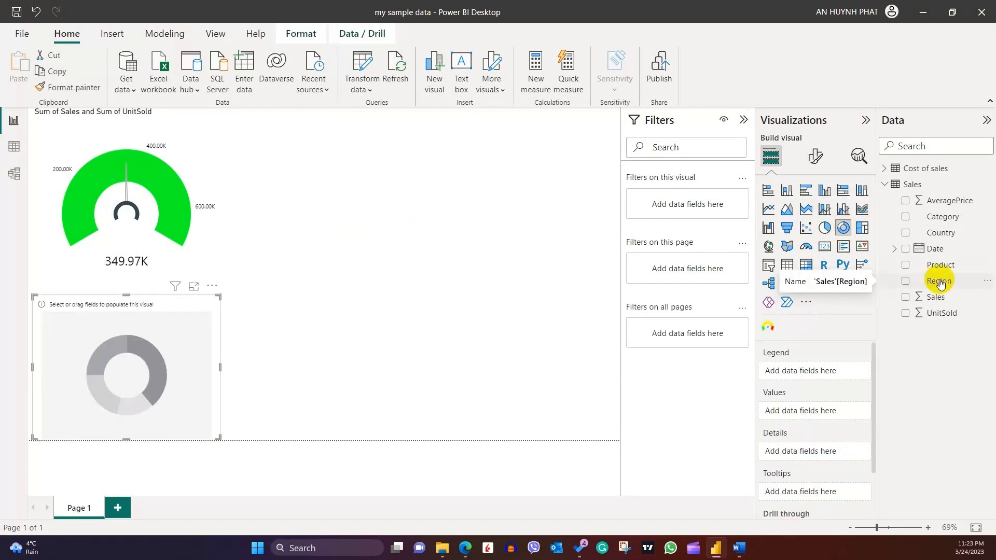
click(905, 280)
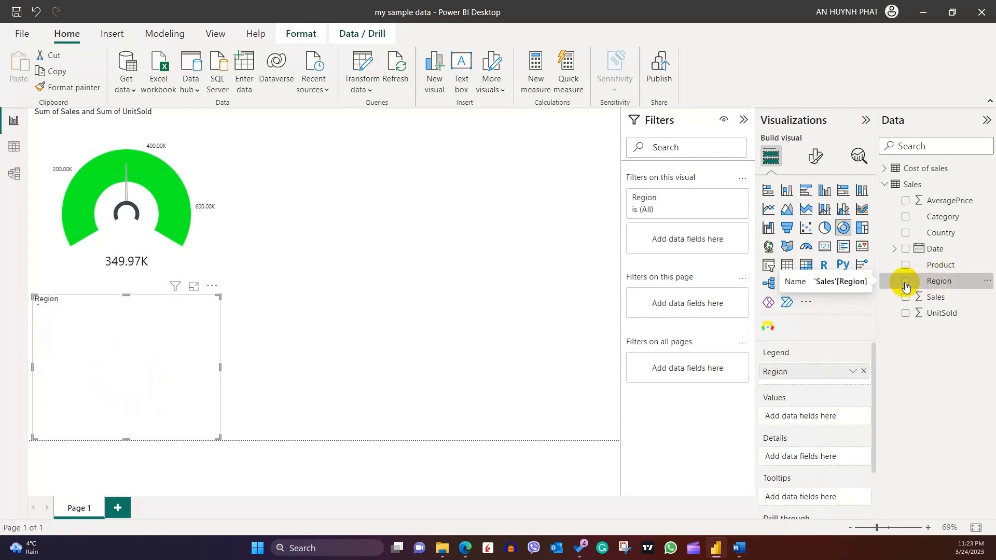
click(905, 297)
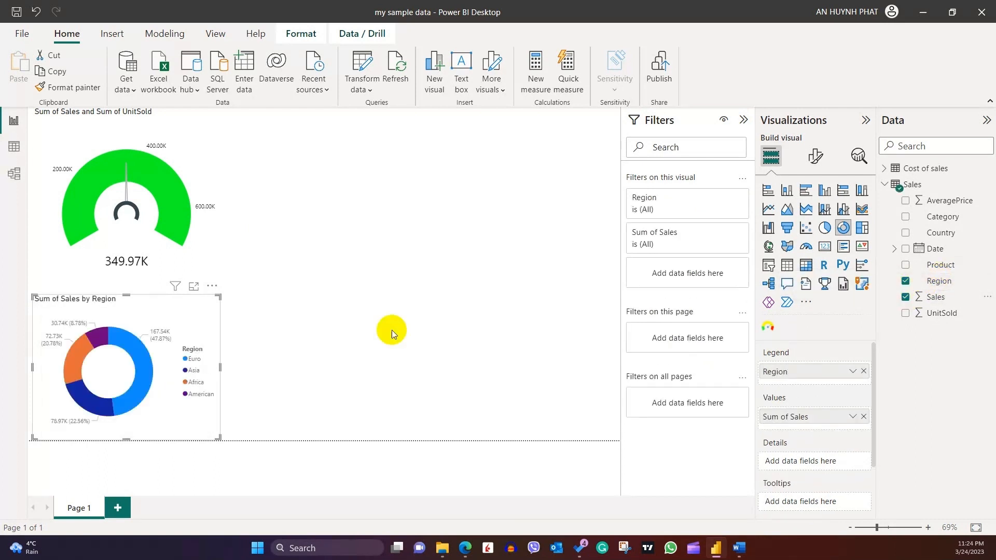
click(391, 329)
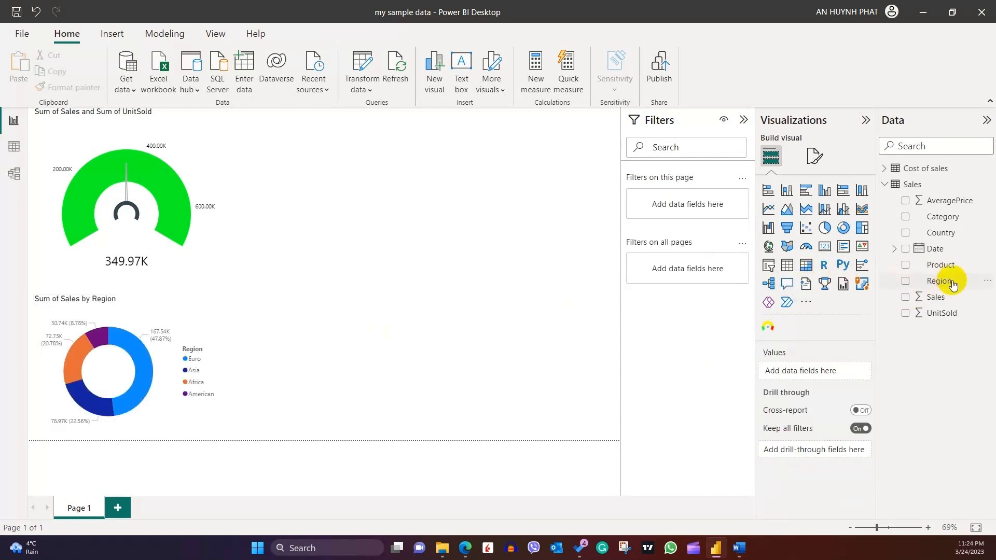
Create a second visual from the Region and Sales fields on the empty canvas and convert it to a donut chart.
drag(949, 282, 456, 340)
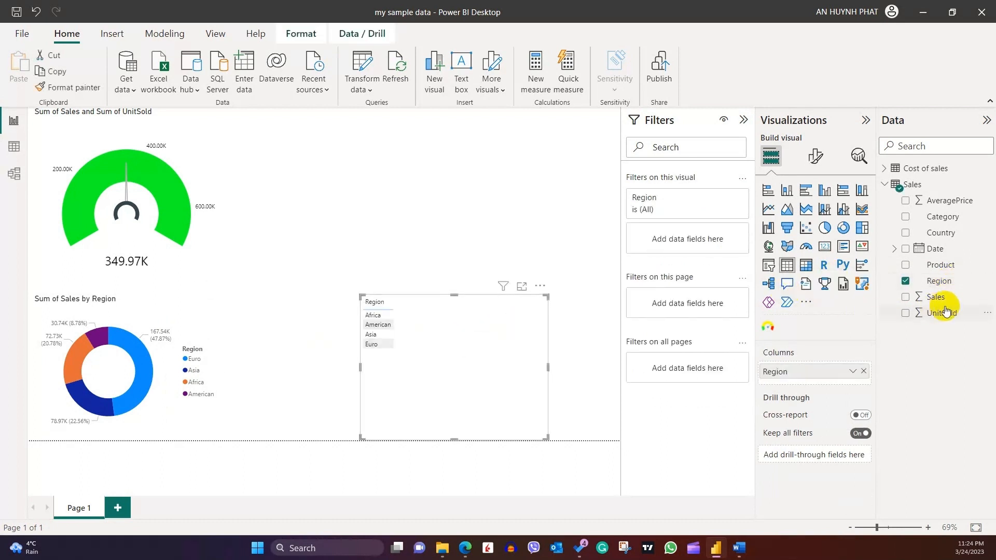
drag(941, 301, 450, 338)
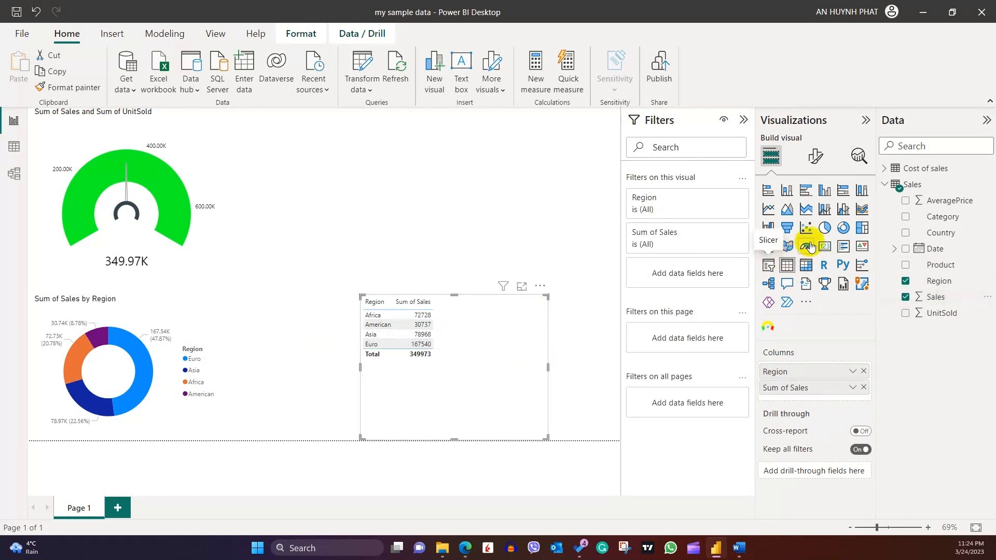
click(842, 228)
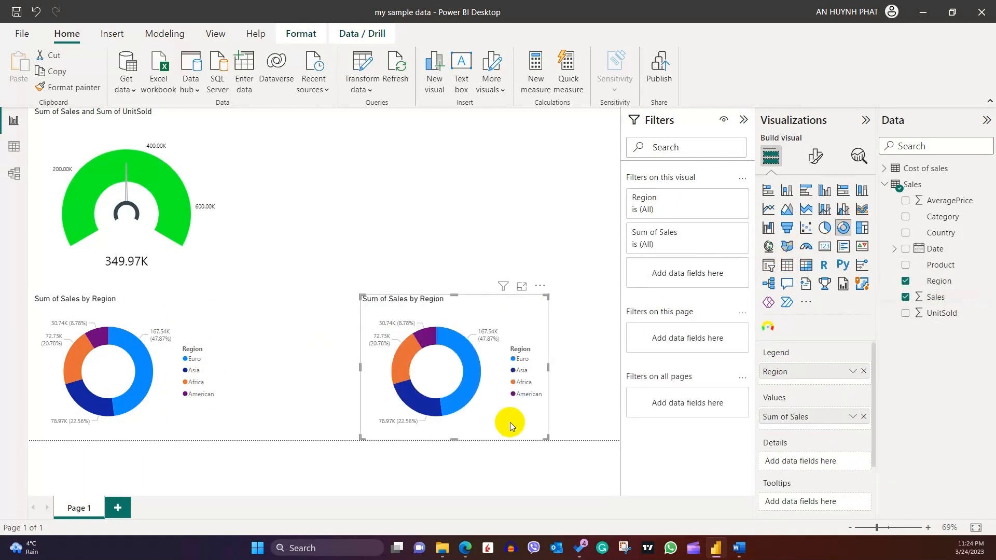
click(588, 278)
Delete the second Sum of Sales by Region donut chart and undo the deletion.
click(512, 403)
key(Delete)
key(ctrl+z)
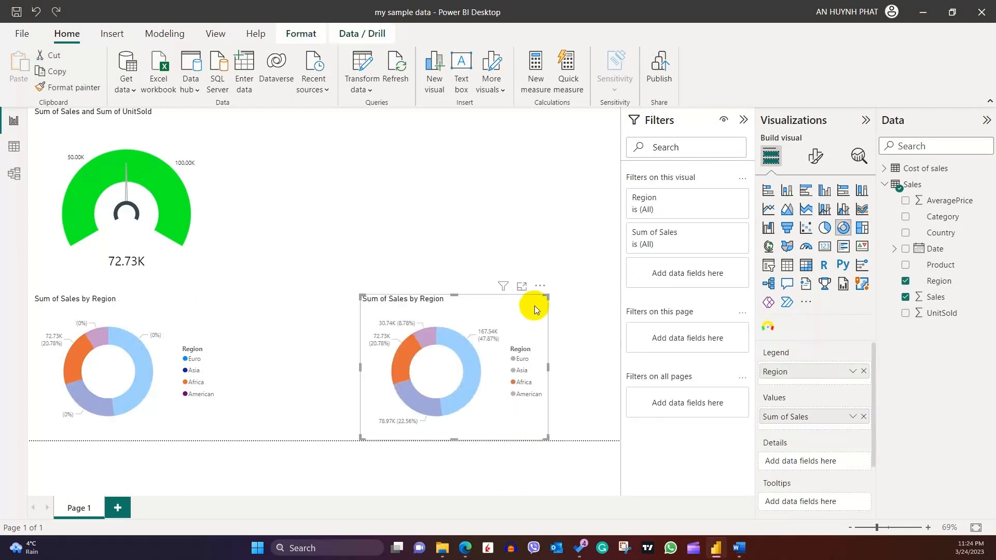
click(539, 289)
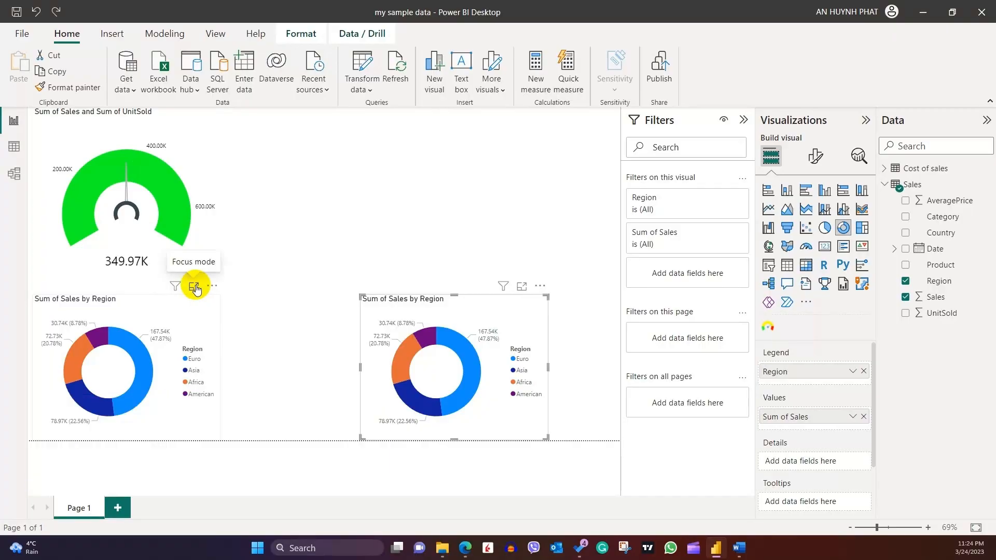
View the donut chart below the tachometer in focus mode and return to the report.
click(195, 287)
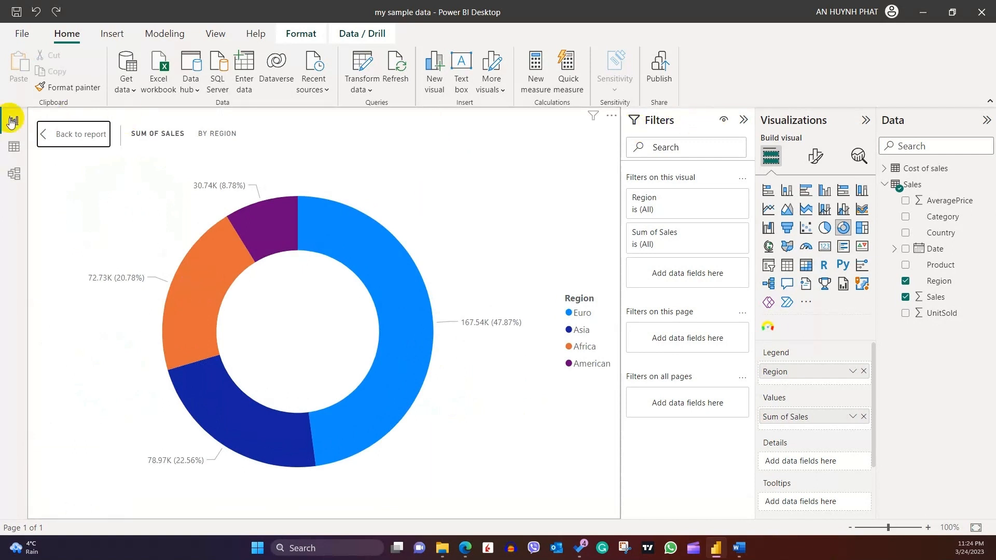
click(38, 136)
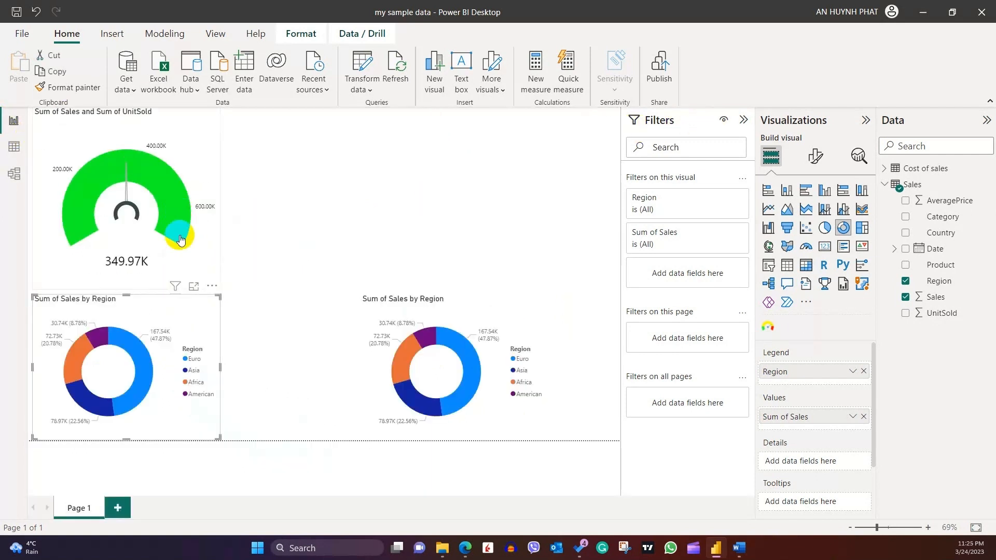
Open the tachometer in focus mode and try it as clustered and stacked column charts, ending with a stacked bar chart.
click(201, 173)
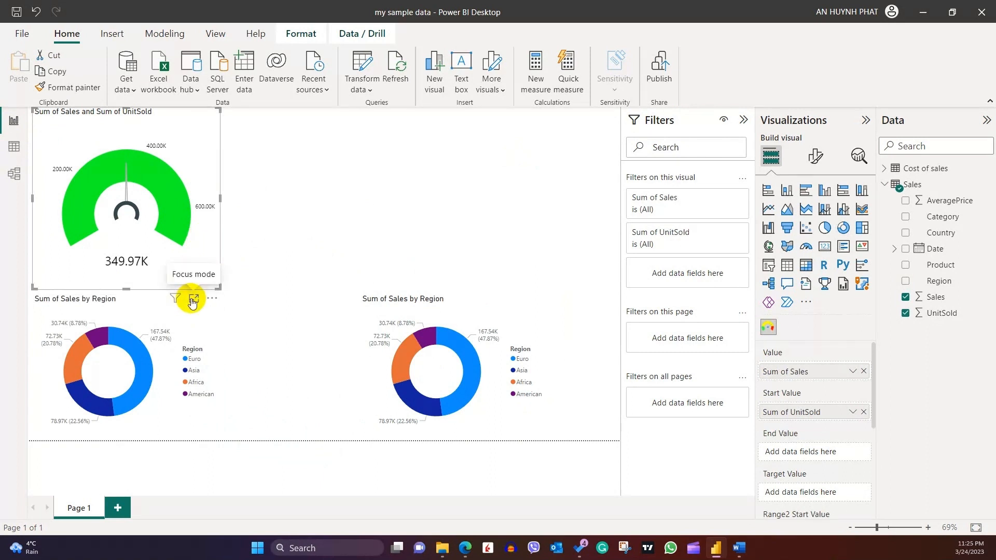
click(193, 300)
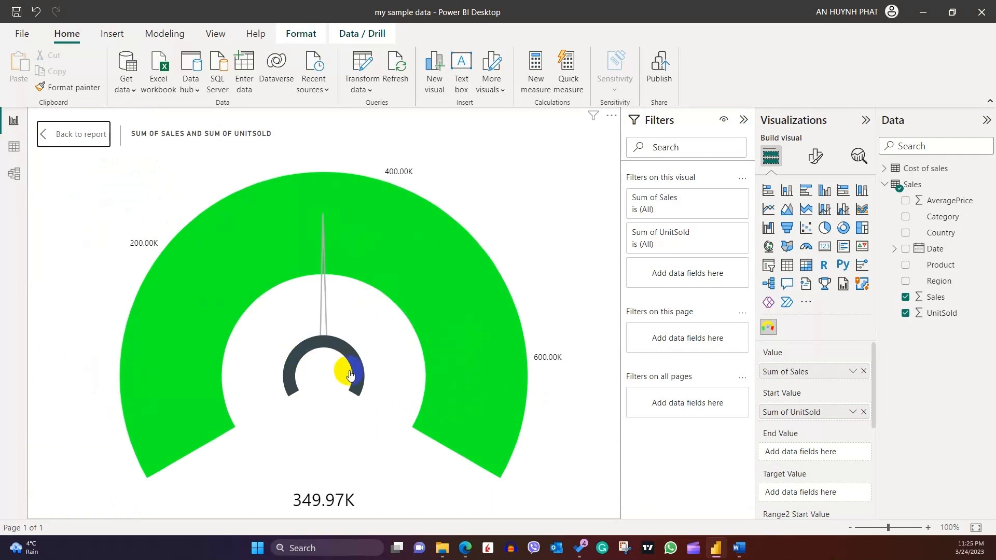
click(825, 192)
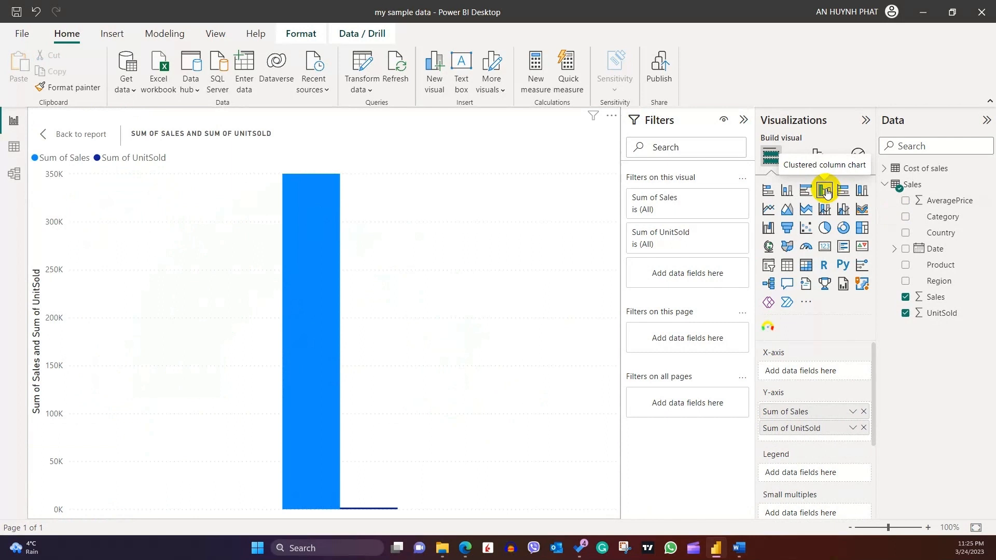
click(786, 191)
click(768, 191)
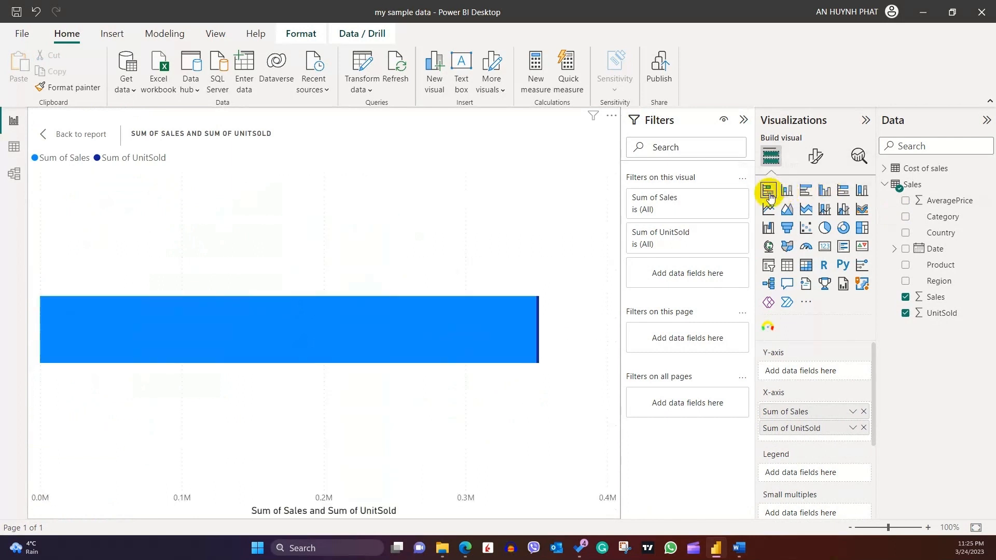
Add the Product field to the stacked bar chart's category axis and return to the report.
click(905, 266)
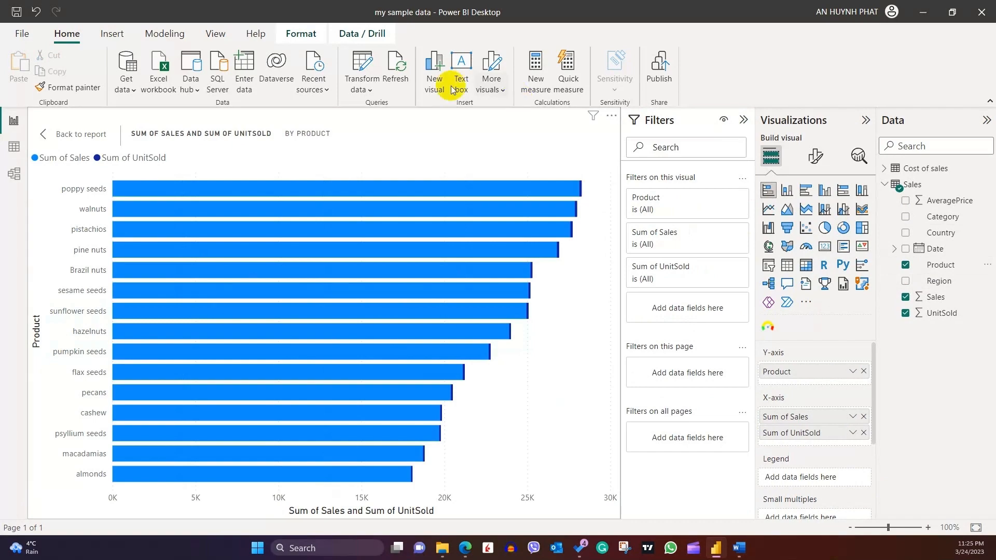
click(66, 134)
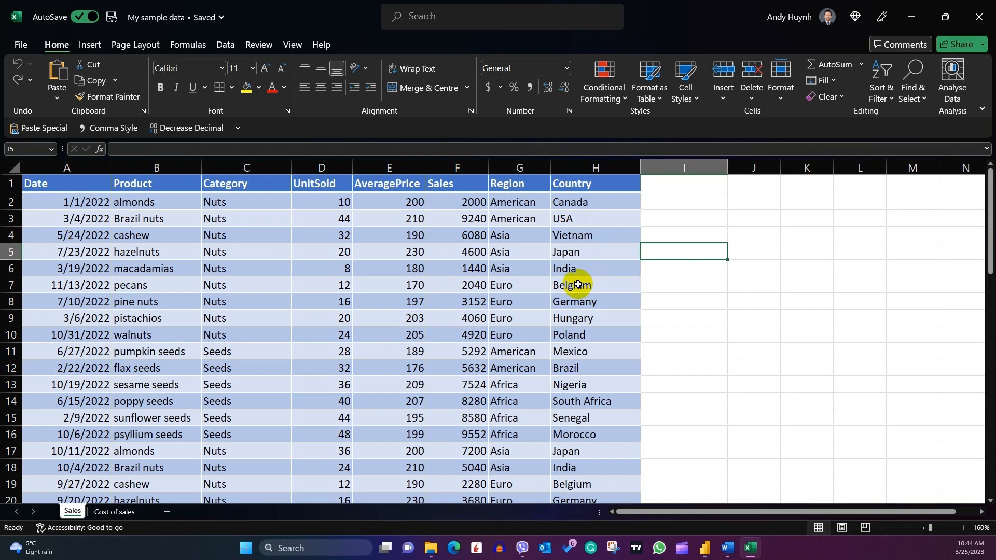
Examine the UnitSold, AveragePrice, Sales, Date, Product, Category, Region and Country columns of the Sales sheet in the Excel workbook.
click(337, 166)
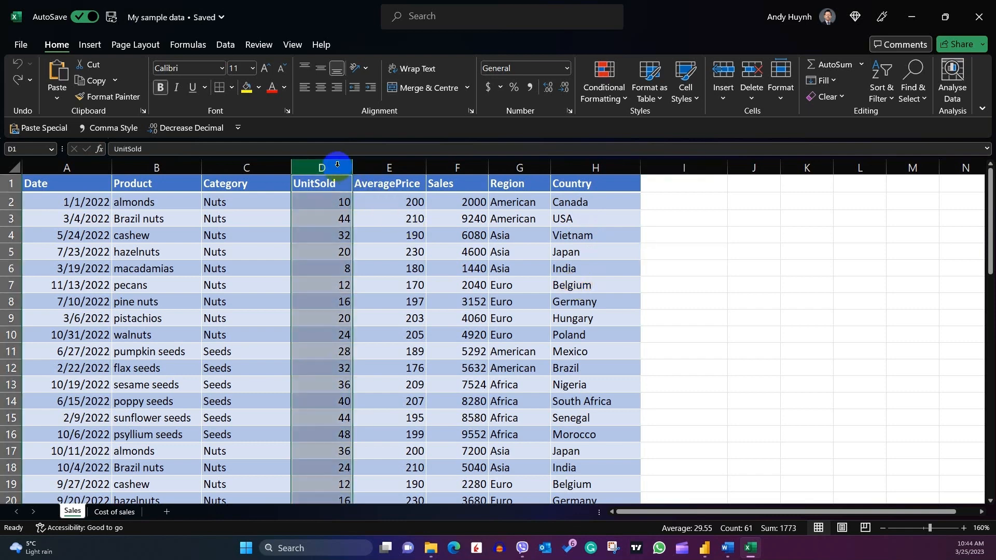
click(380, 167)
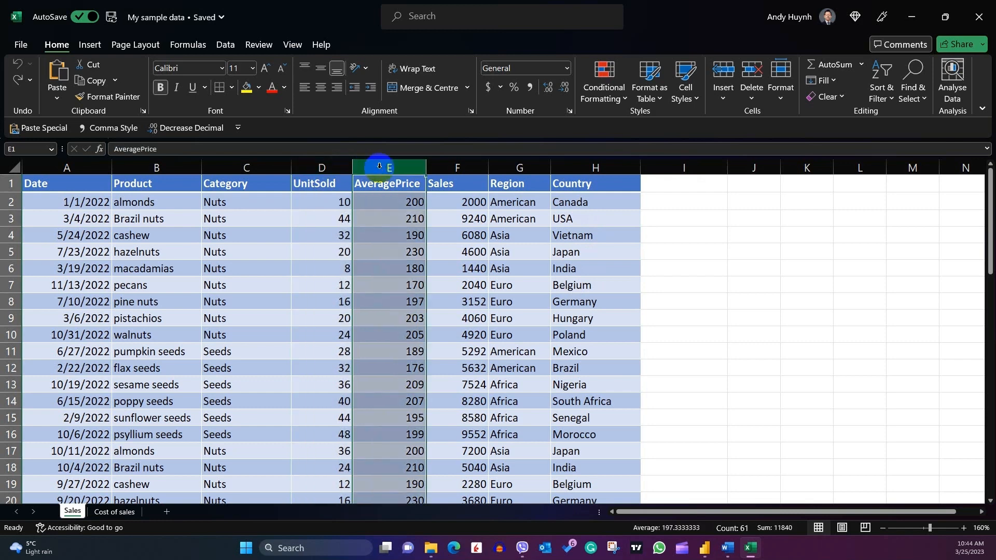
click(441, 167)
click(67, 166)
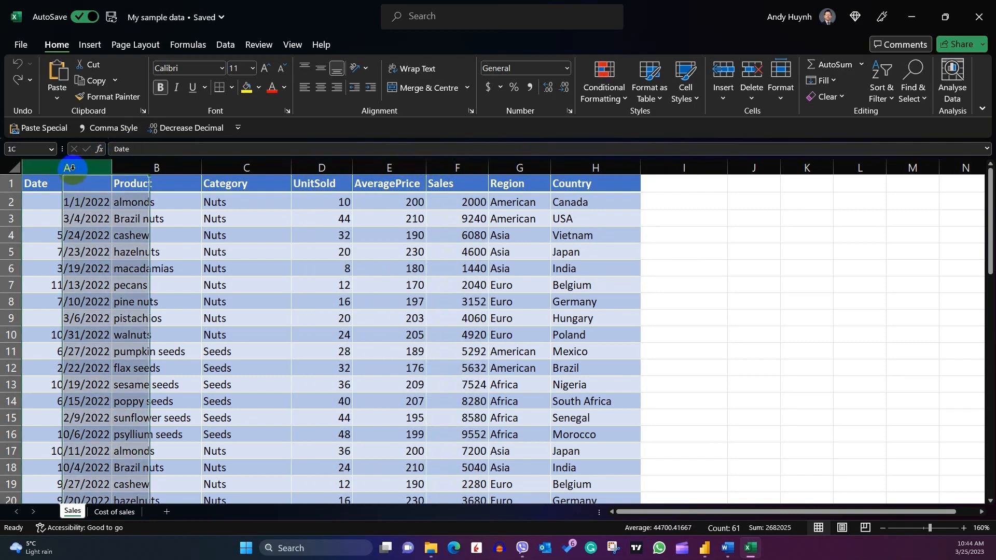
click(149, 166)
click(244, 167)
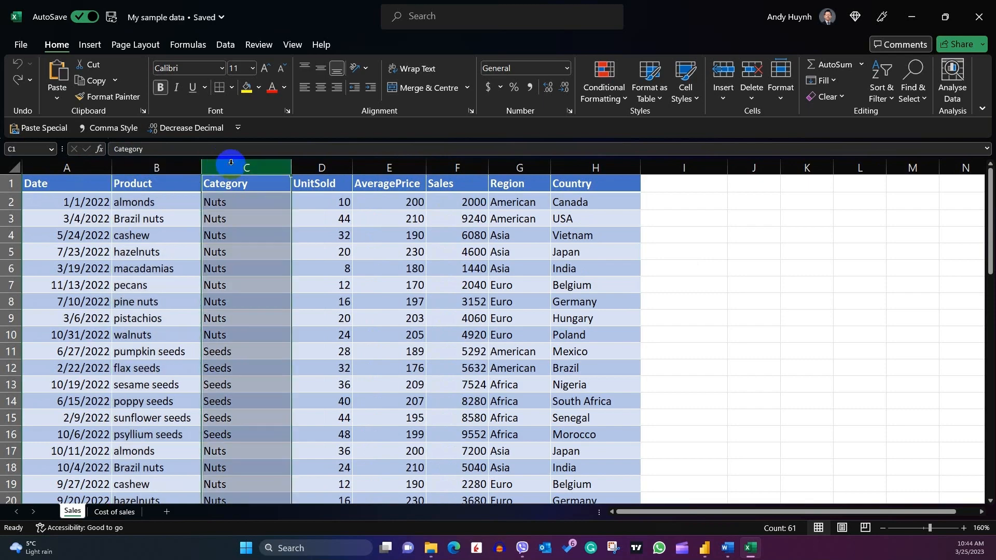
click(507, 166)
click(596, 164)
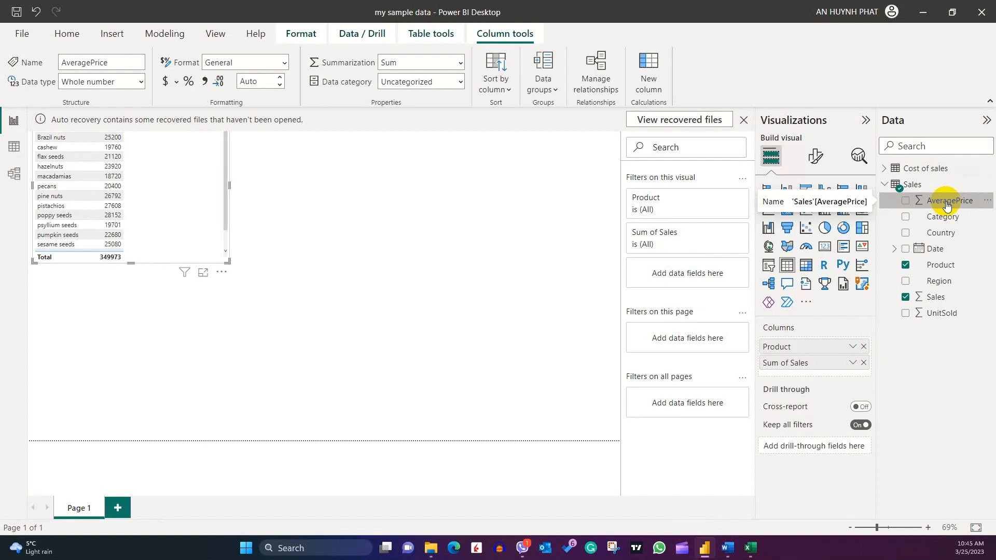
In Power BI, inspect the column properties of the Sales, UnitSold, Product, Region and Date fields in the Sales table.
click(936, 296)
click(939, 314)
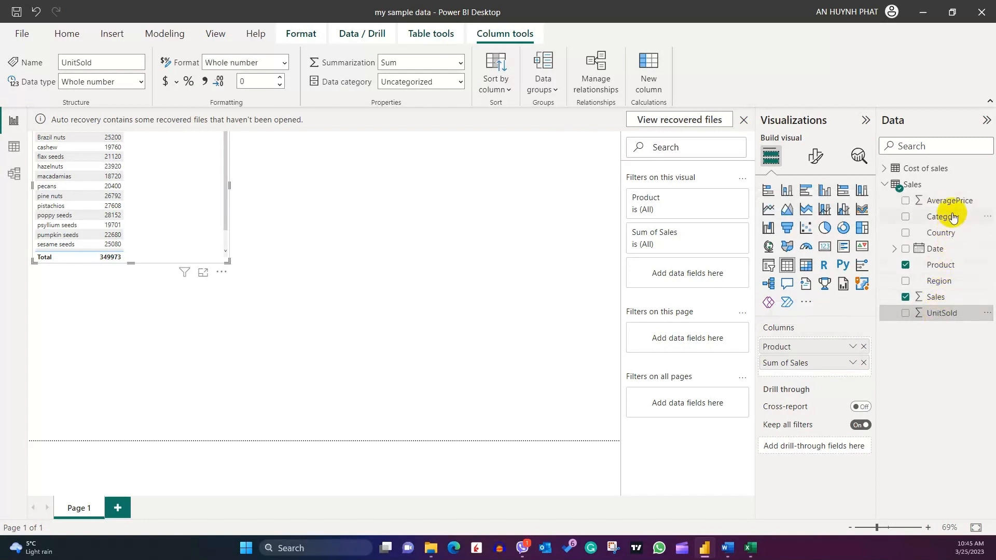
click(947, 272)
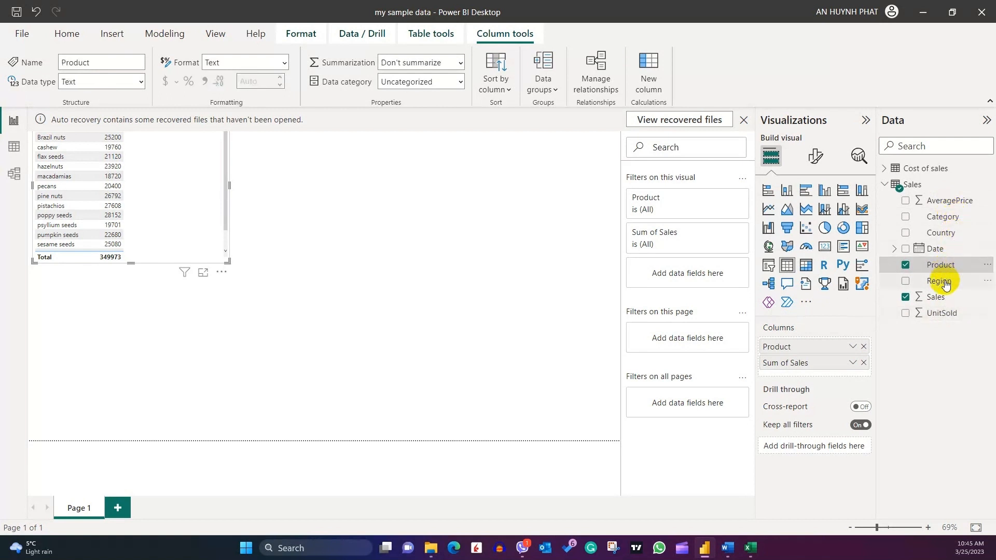
click(944, 282)
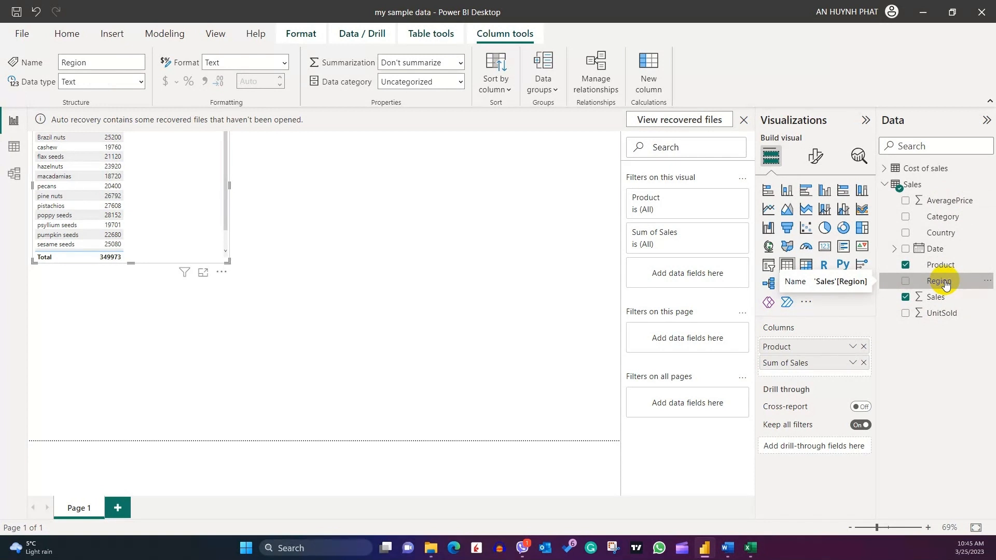
click(950, 250)
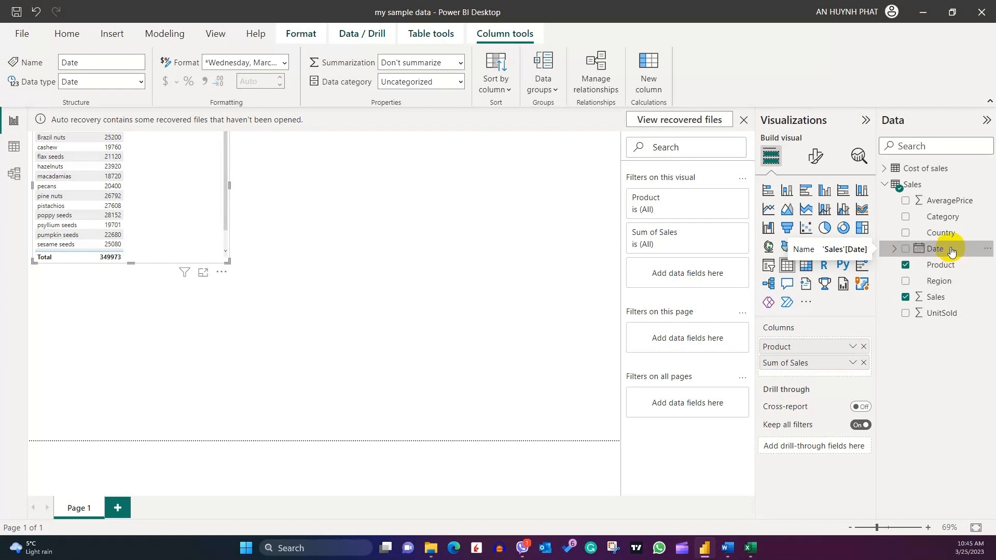
Examine the default summarization options available for the Product text field.
click(940, 271)
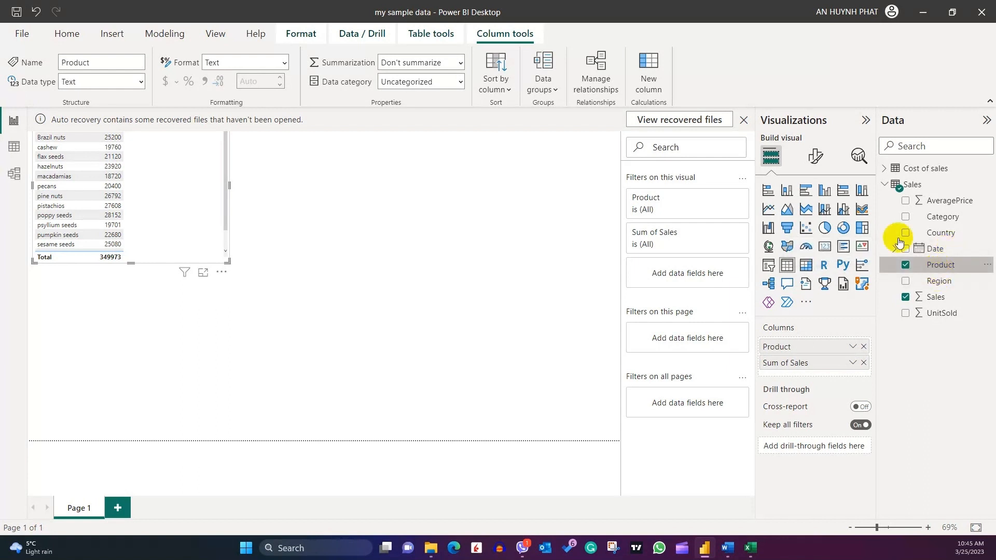
click(458, 64)
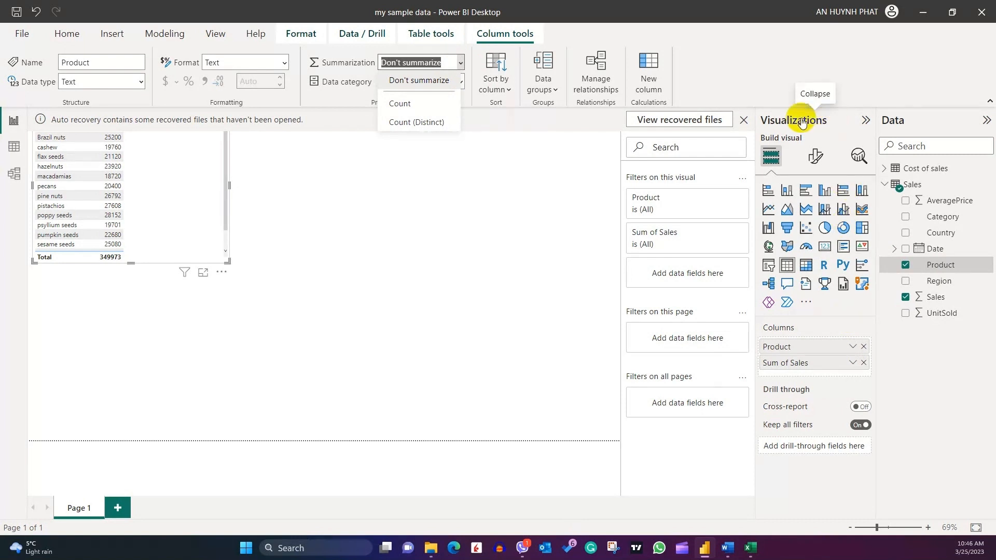
click(853, 346)
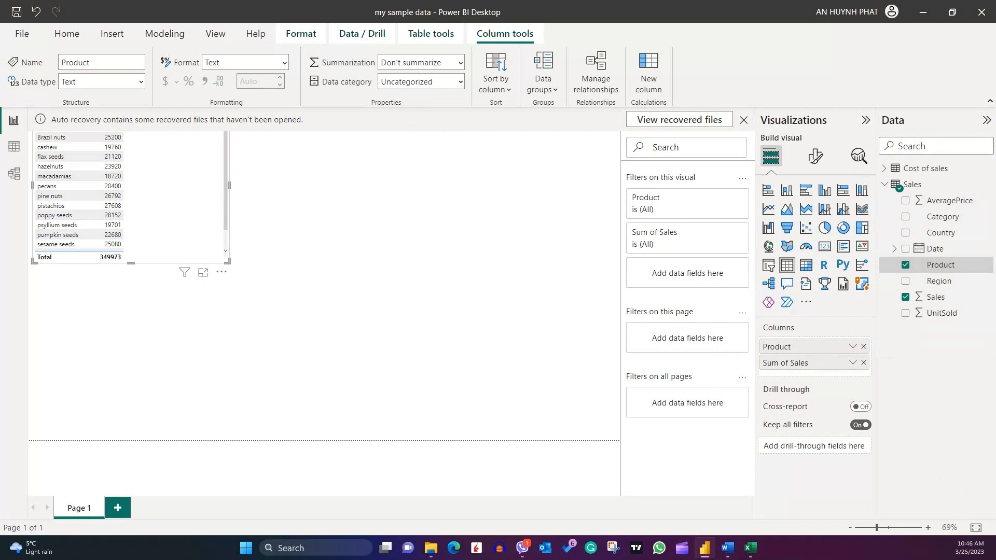
Examine the Sales field's default summarization options and the aggregation choices for Sum of Sales in the table visual.
click(933, 297)
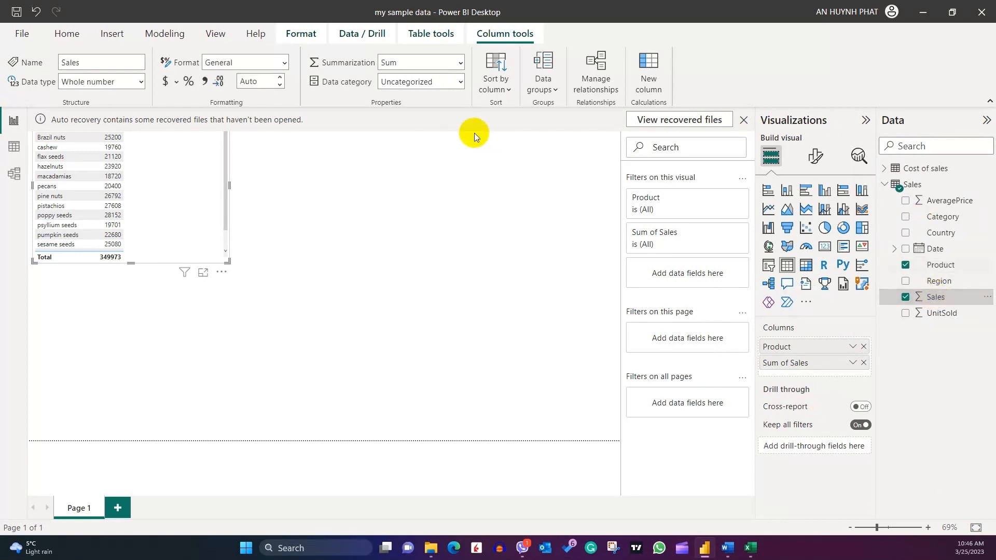
click(459, 63)
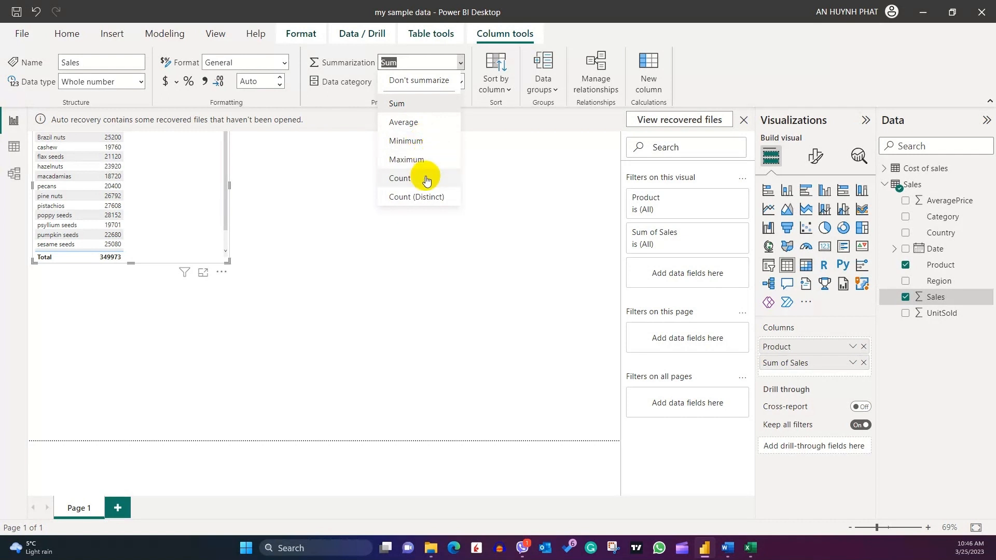
click(941, 298)
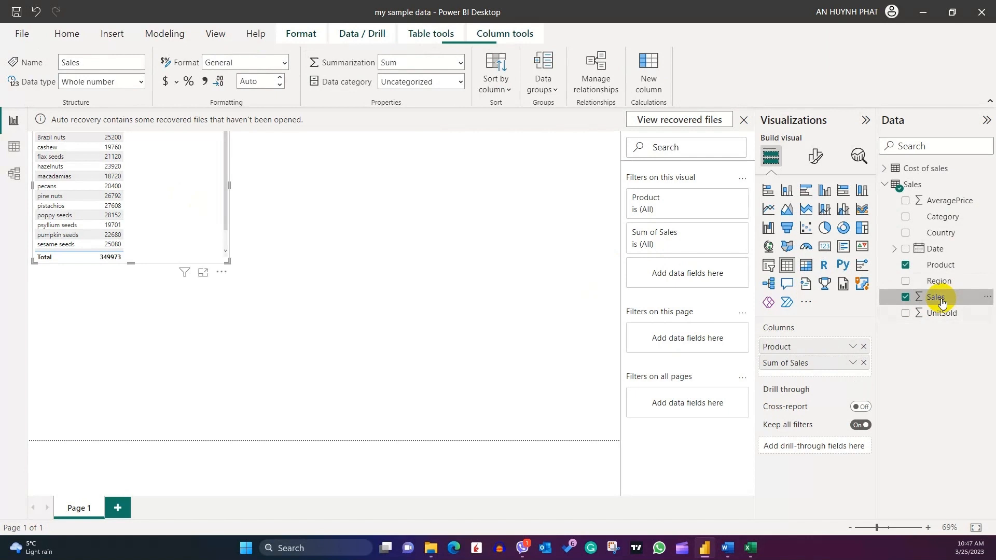
click(854, 363)
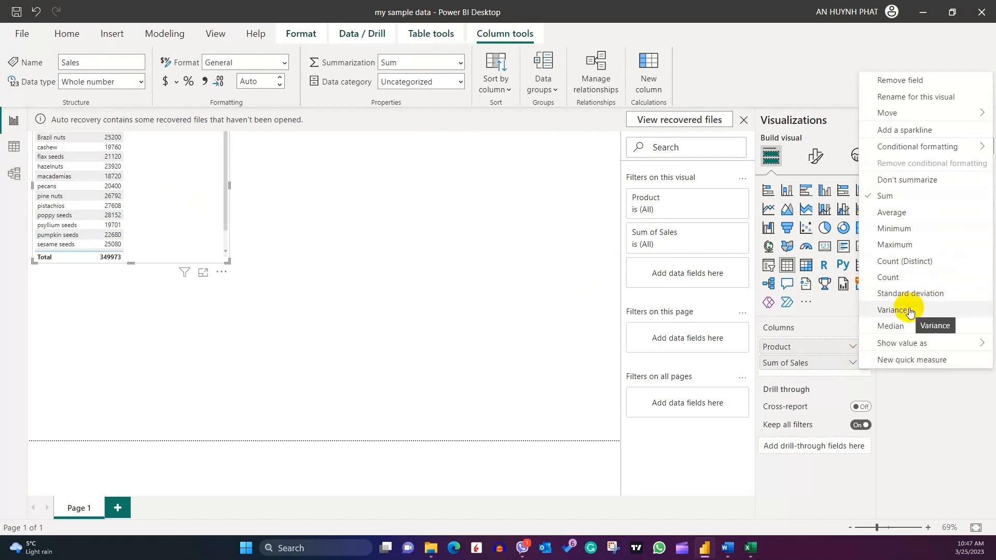
key(Escape)
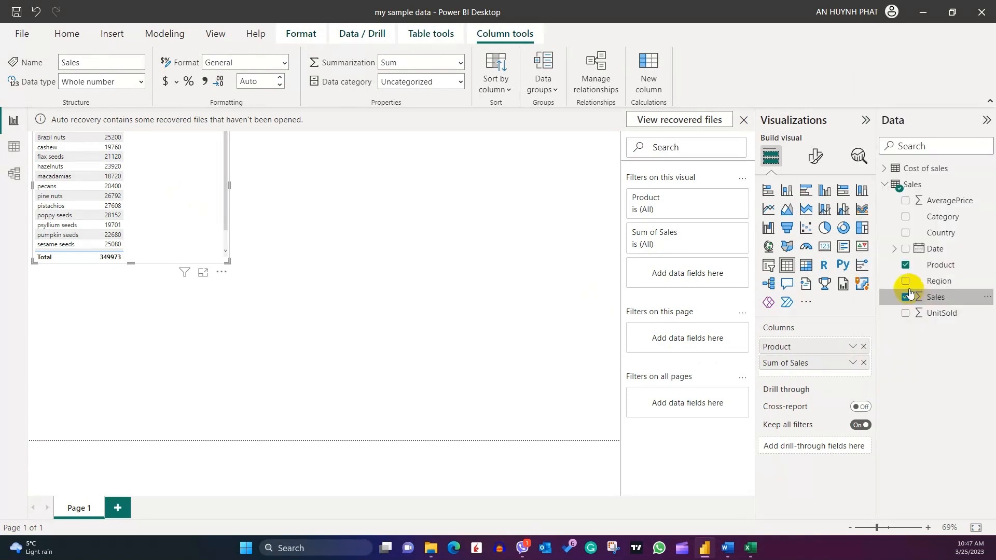
Try the Date field in the table visual as plain dates instead of a hierarchy and examine its aggregation choices.
click(905, 249)
click(460, 62)
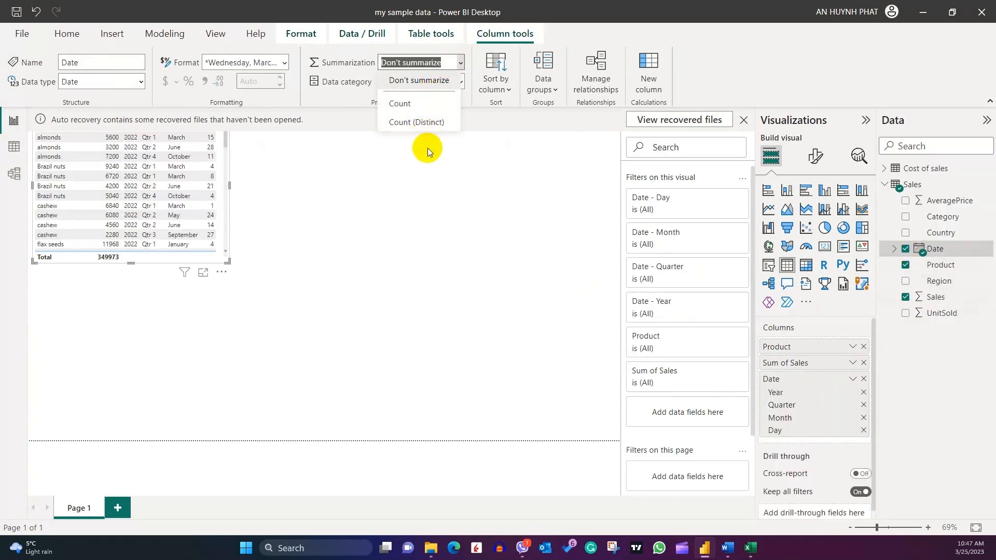
click(852, 378)
click(884, 449)
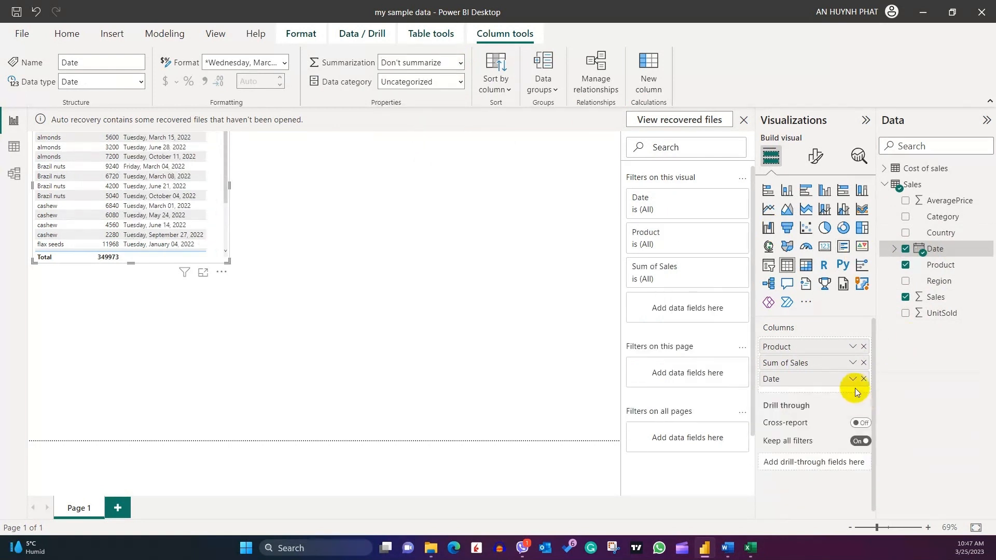
click(852, 378)
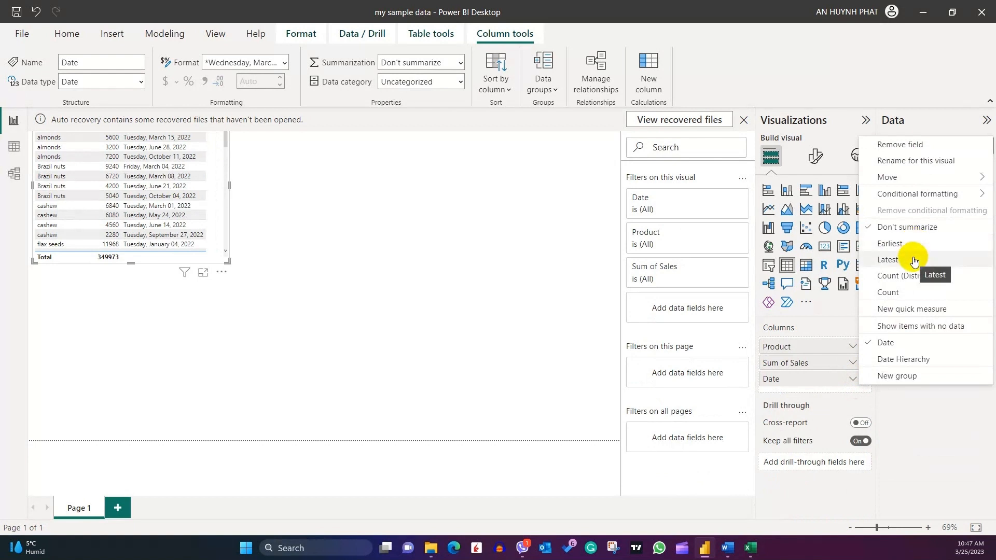
click(932, 466)
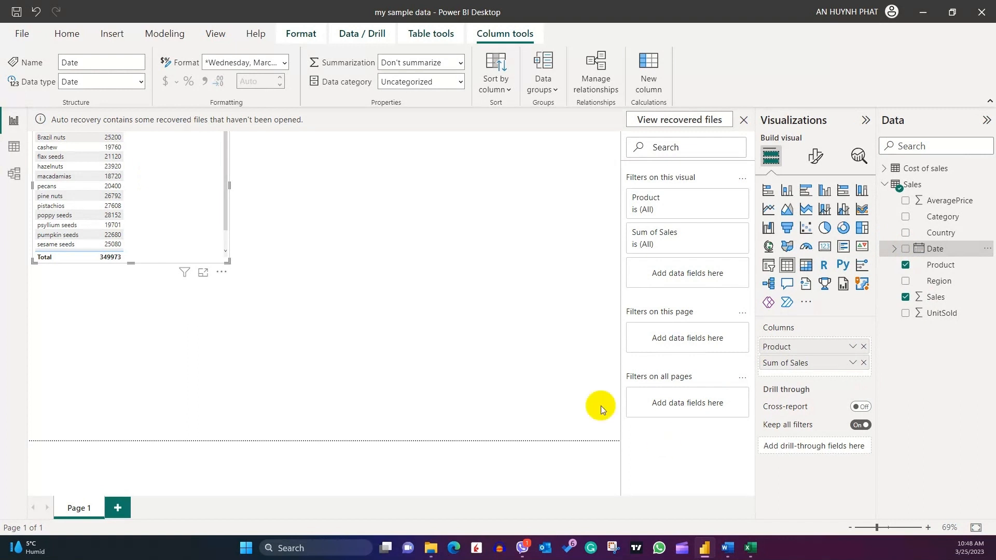
Examine the AveragePrice field's default summarization options and the aggregation choices for Product in the table visual.
click(943, 200)
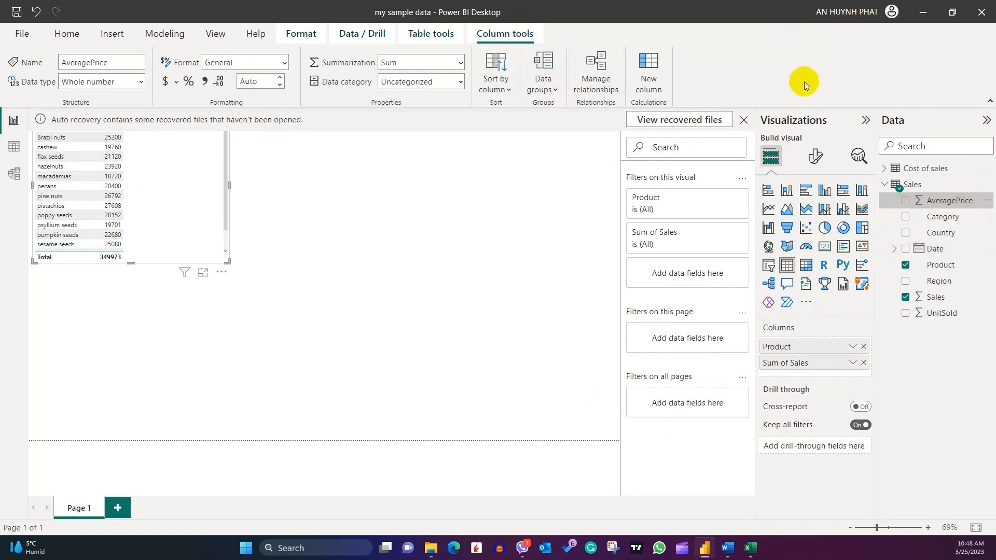
click(459, 64)
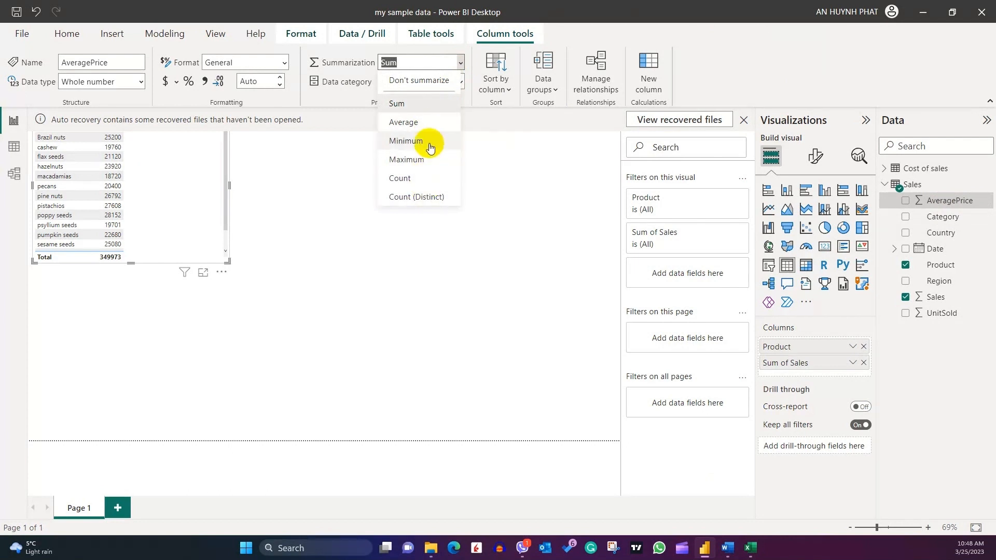
click(438, 110)
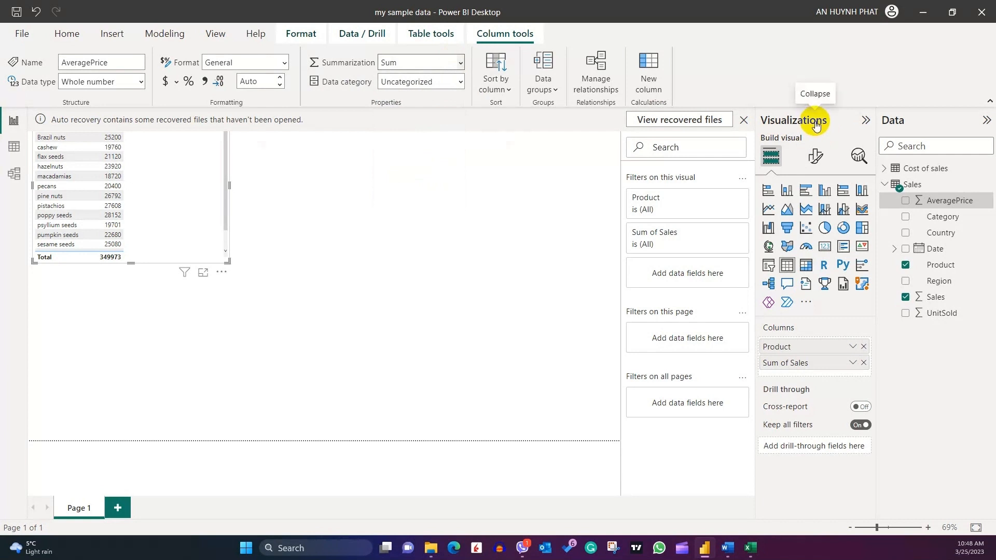
click(852, 347)
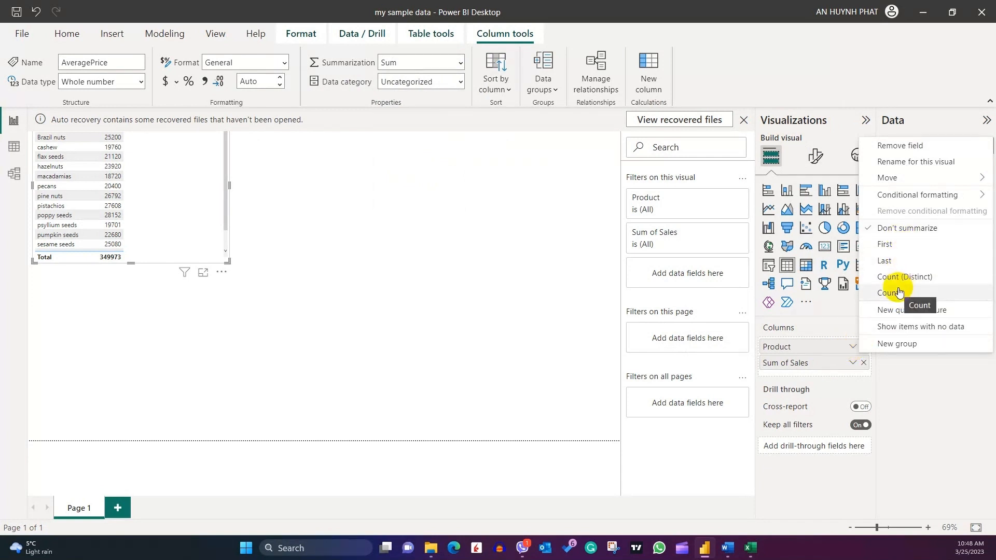
click(912, 416)
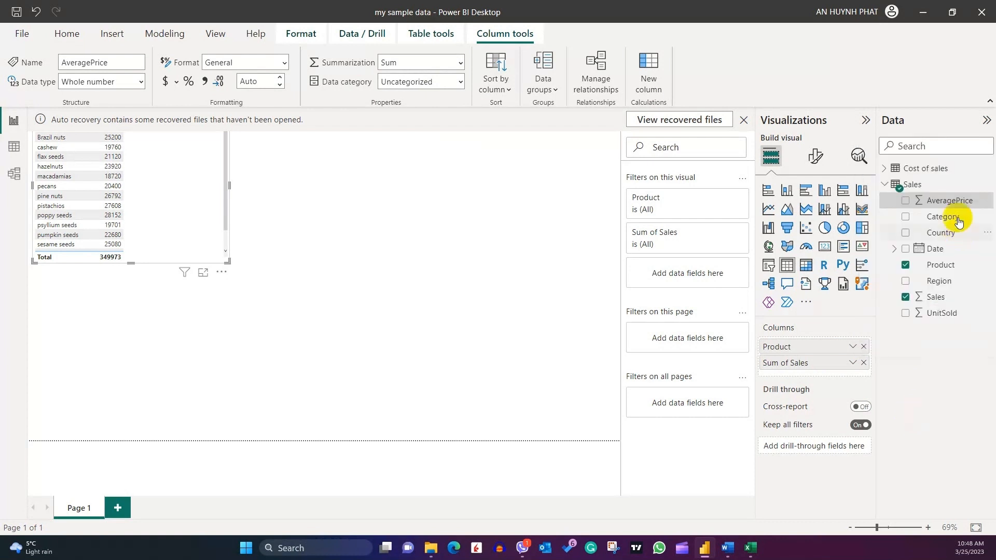
Add AveragePrice to the table visual and examine its summed values for almonds and Brazil nuts.
click(905, 201)
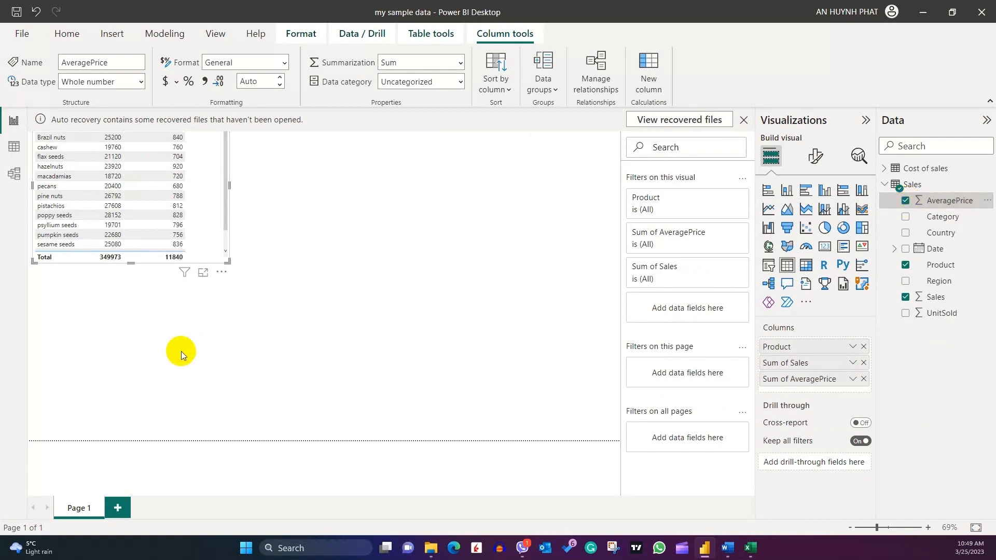
click(175, 138)
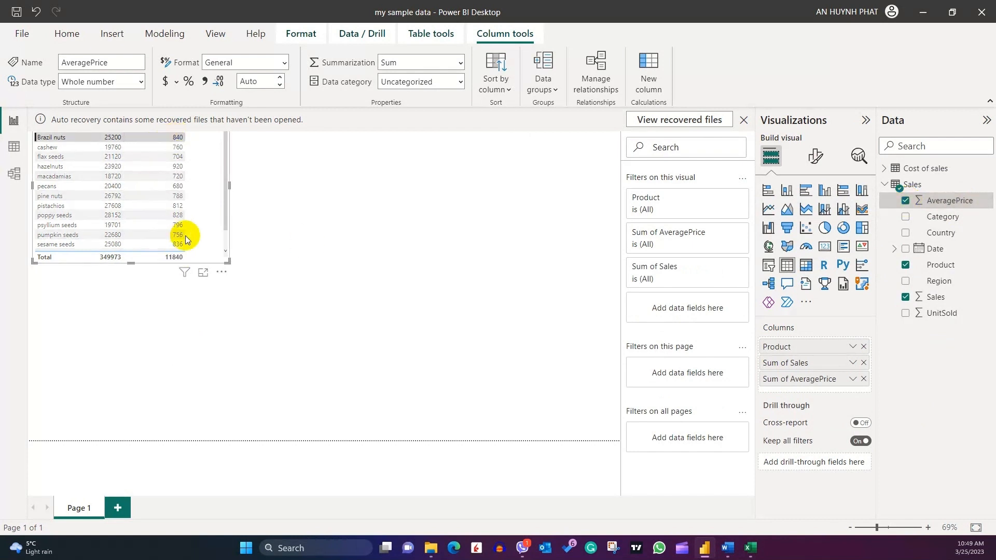
scroll(186, 235, up, 3)
scroll(185, 235, up, 2)
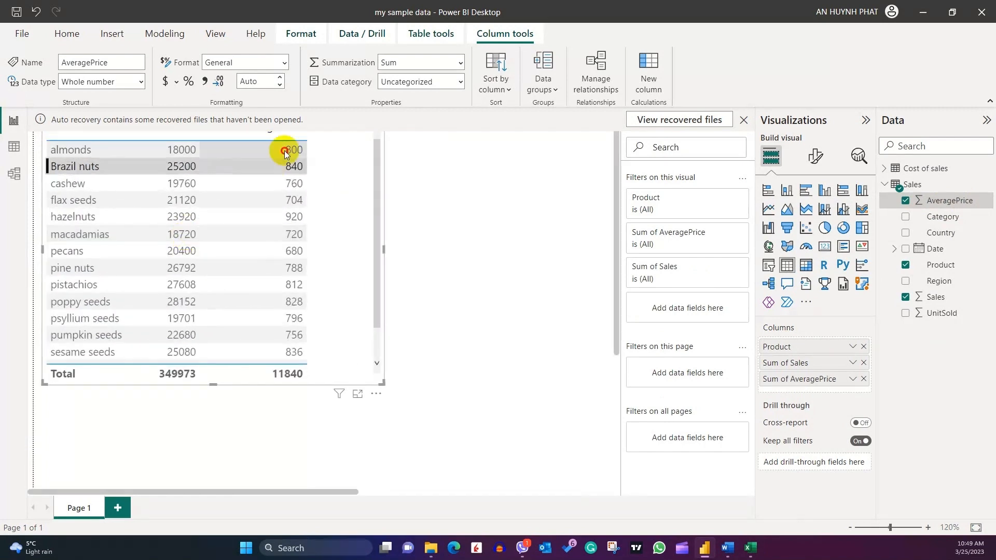
click(262, 165)
Filter the Sales data table to the product almonds and check which AveragePrice values its rows contain.
click(8, 151)
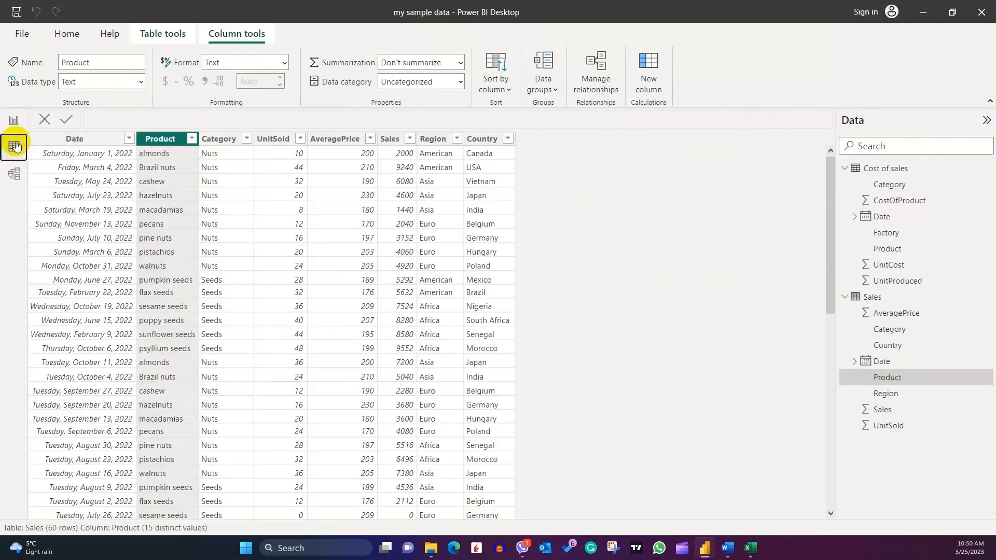
click(192, 138)
click(219, 277)
click(218, 288)
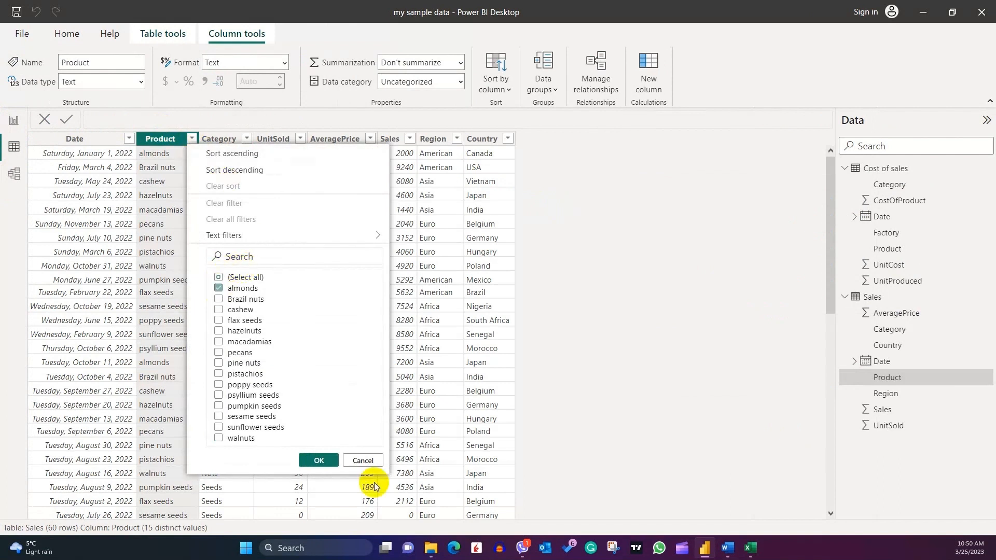
click(319, 461)
click(370, 139)
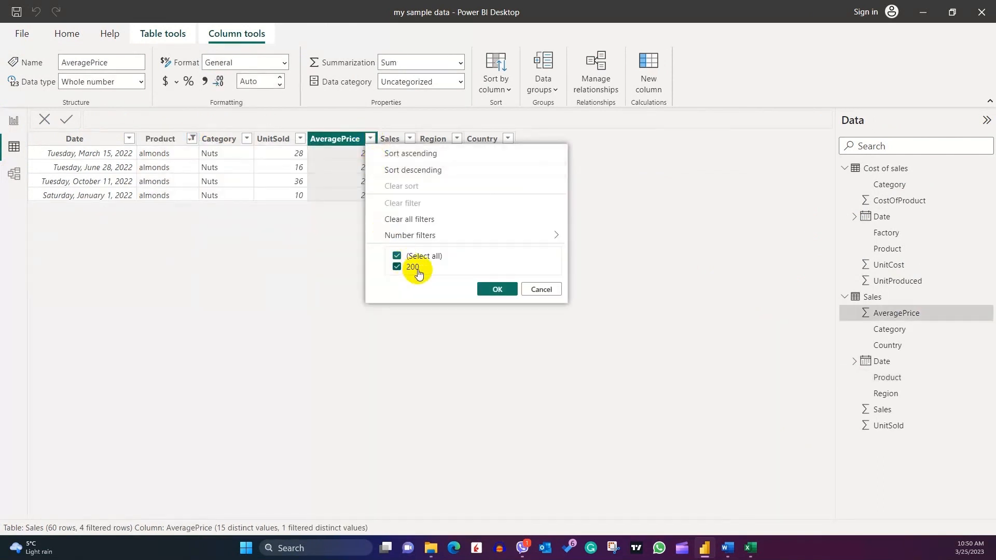
click(536, 288)
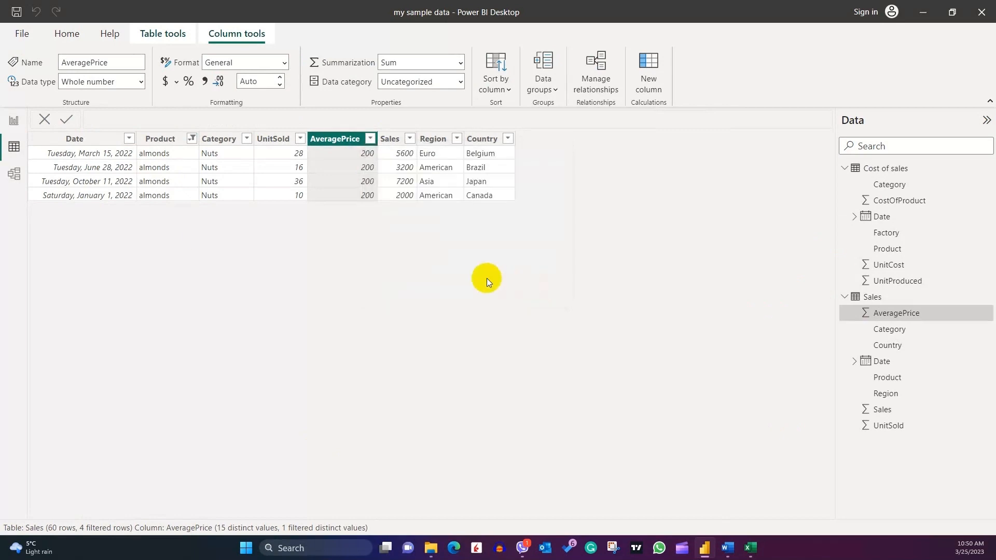
Return to the report and set the AveragePrice column's aggregation in the table visual to Average.
click(10, 123)
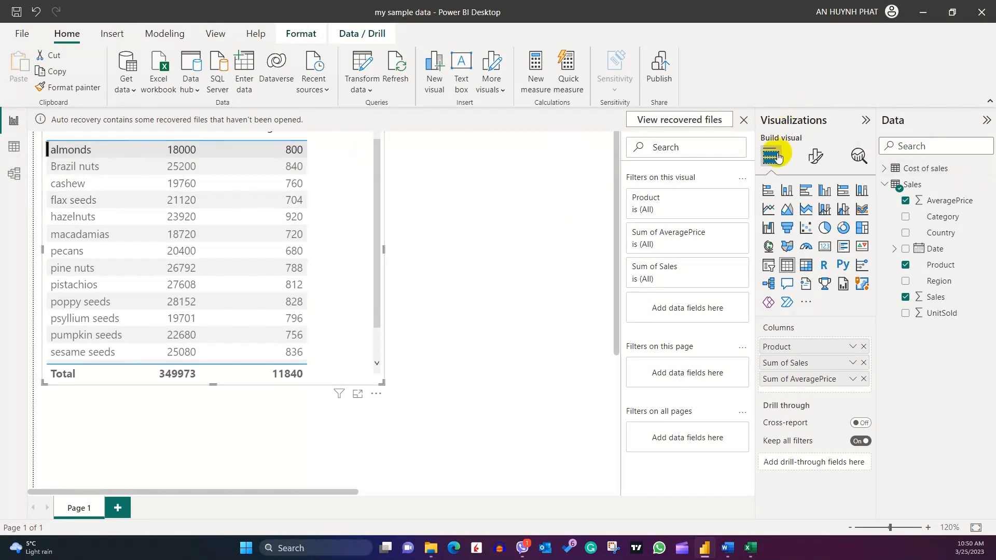
click(852, 379)
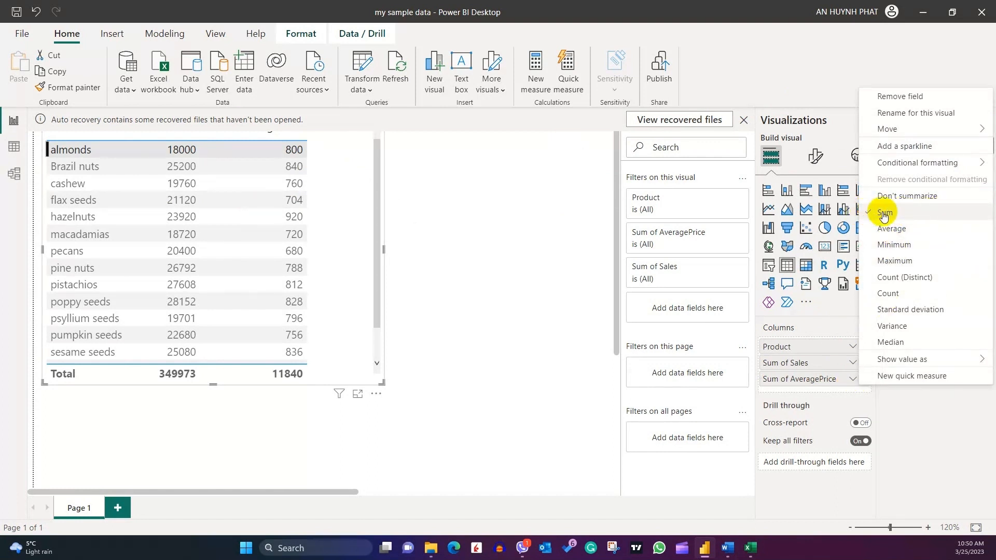
click(905, 230)
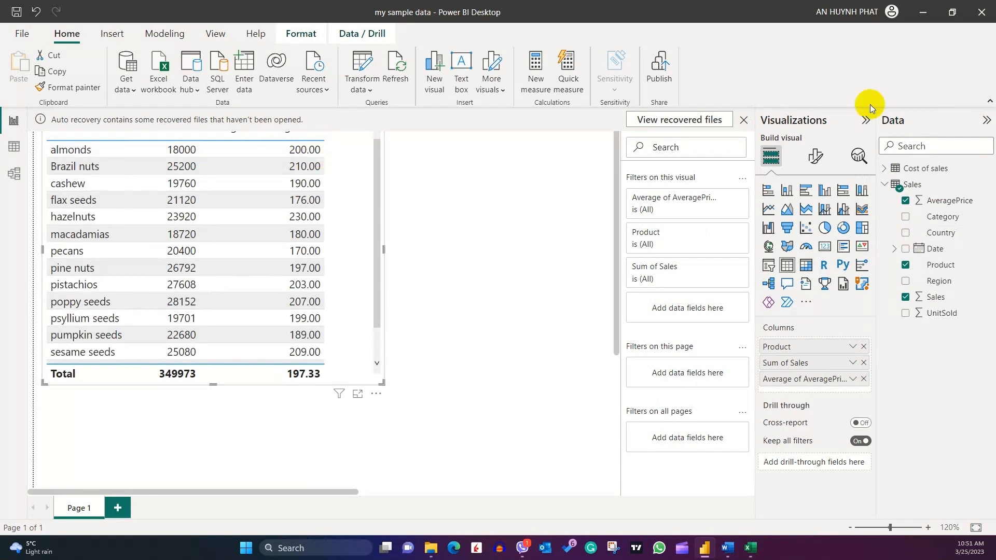
Set the default summarization of the Sales table's AveragePrice field to Average.
click(965, 207)
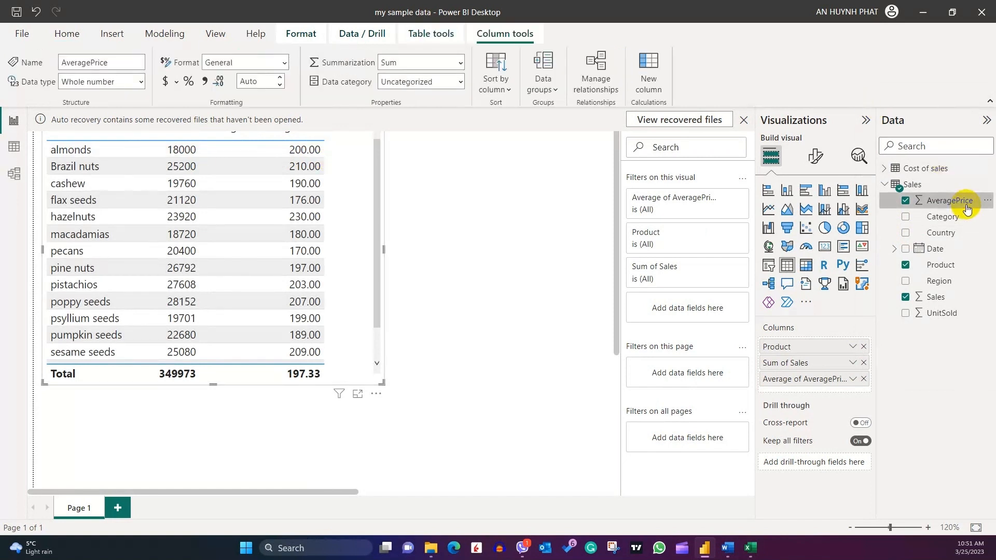
click(390, 63)
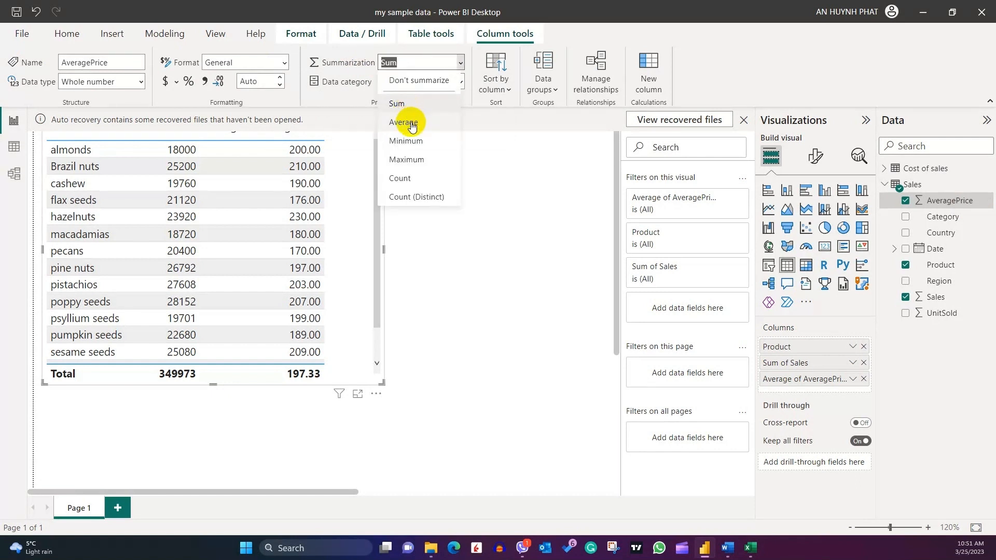
click(410, 122)
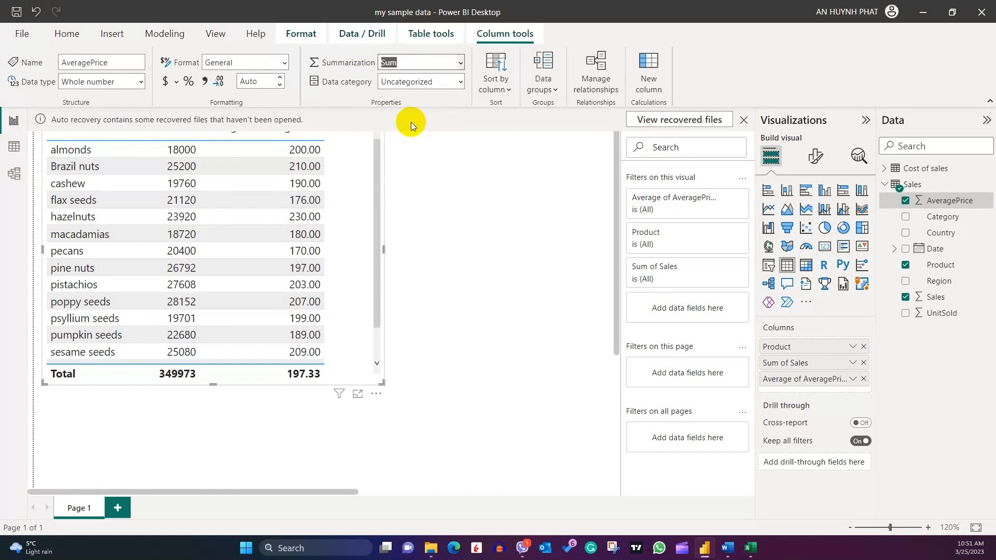
Add a second table visual below the existing one with the Product and AveragePrice fields.
click(534, 211)
scroll(534, 212, down, 4)
click(789, 268)
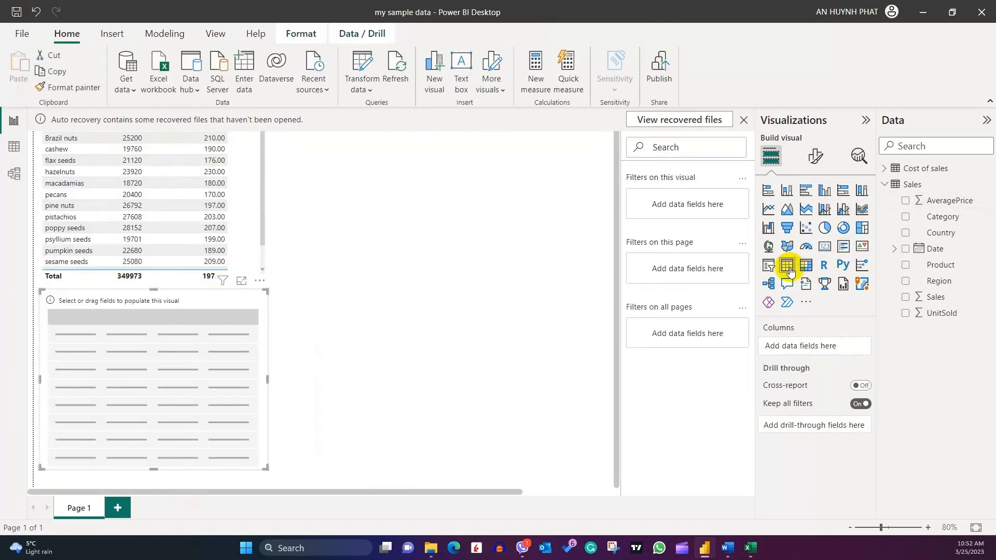
click(905, 265)
click(906, 202)
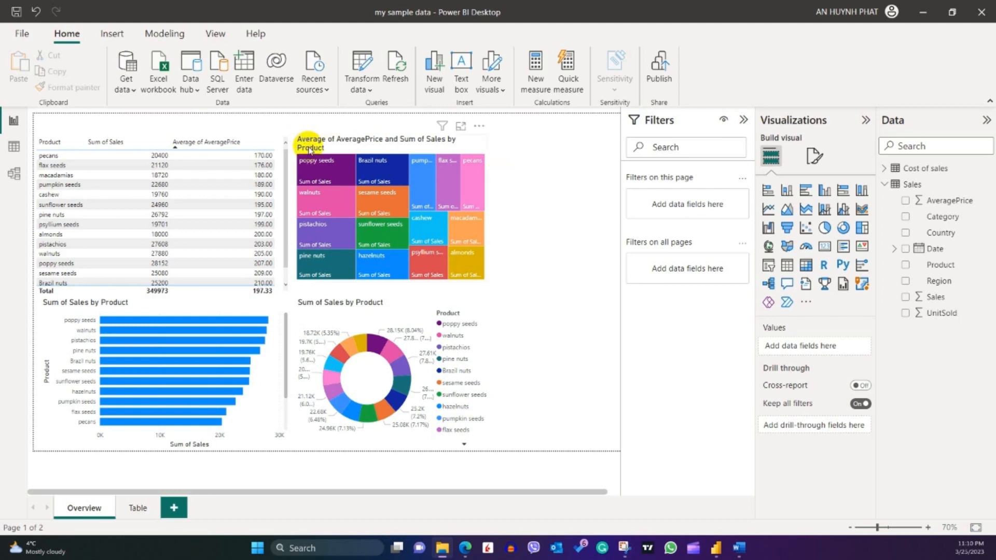
Examine the table visual's formatting options and compare the General options of the treemap, donut chart and bar chart on the Overview page.
click(277, 143)
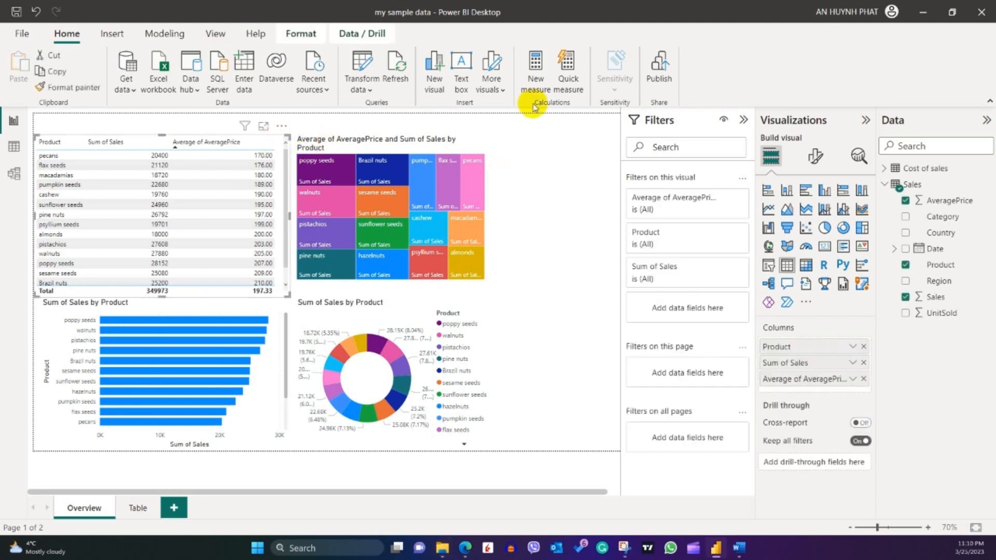
click(817, 157)
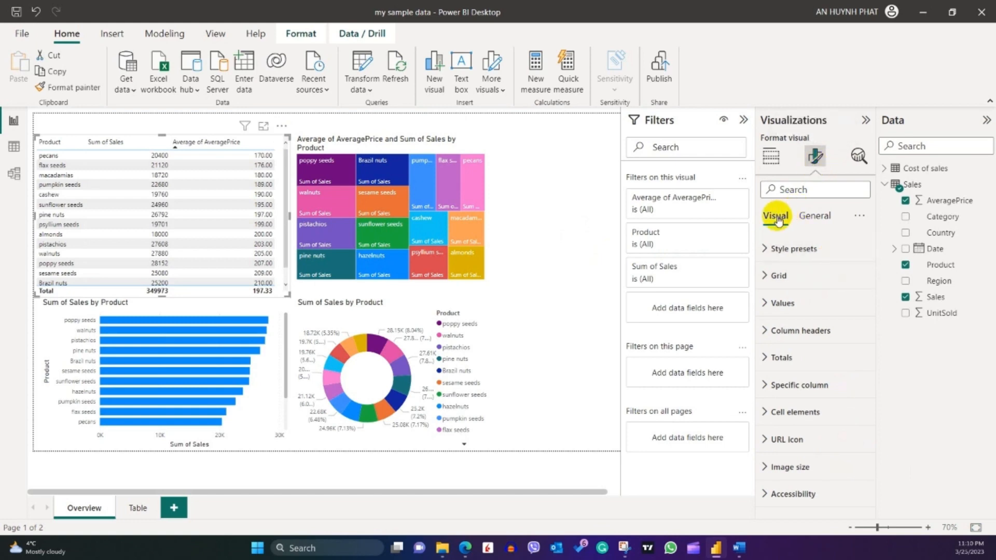
click(815, 216)
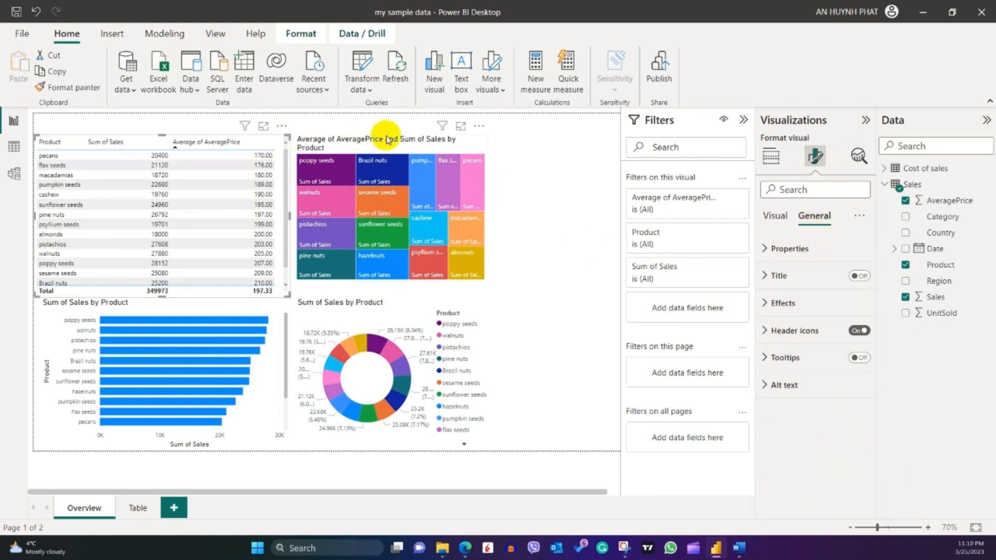
click(468, 139)
click(306, 322)
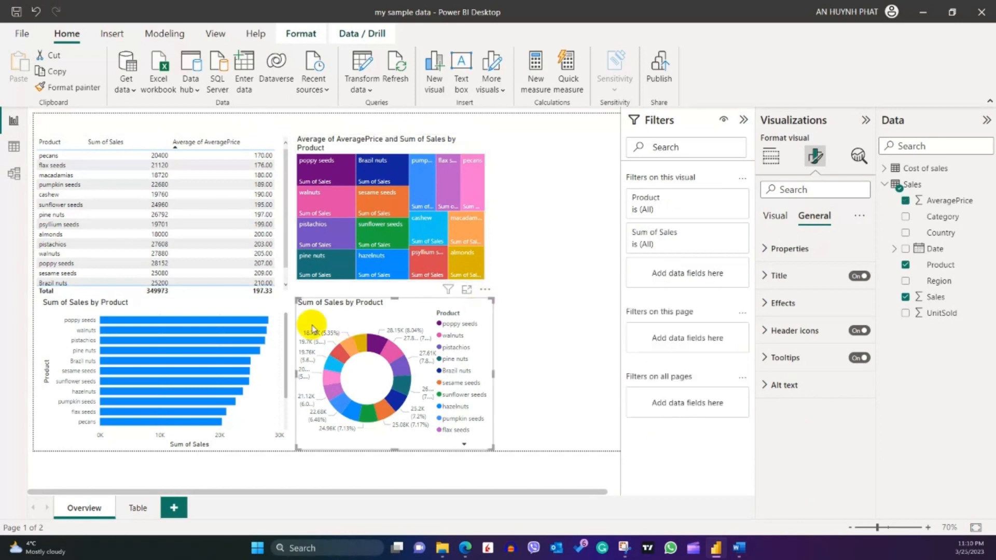
click(273, 313)
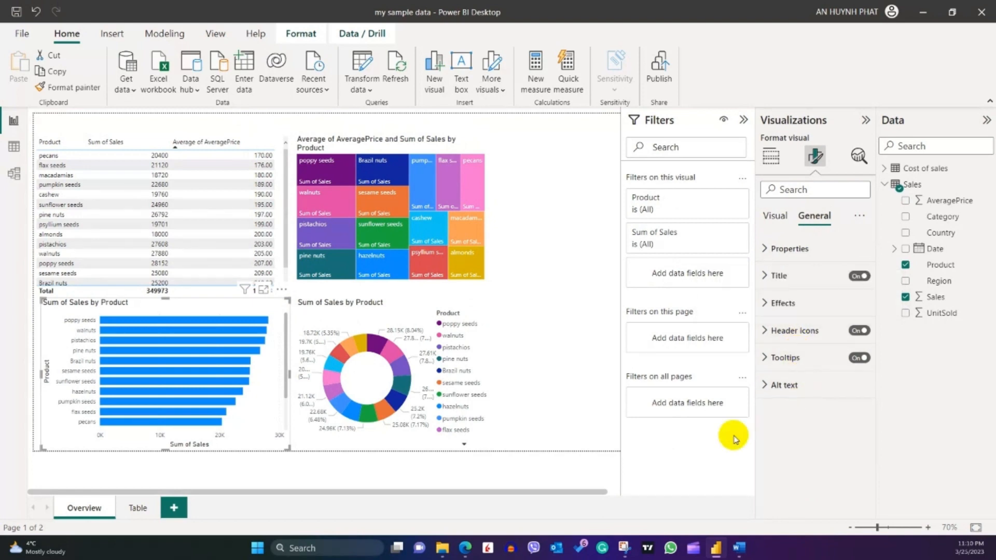
Compare the visual-specific formatting options of the bar chart, the table and the donut chart.
click(775, 216)
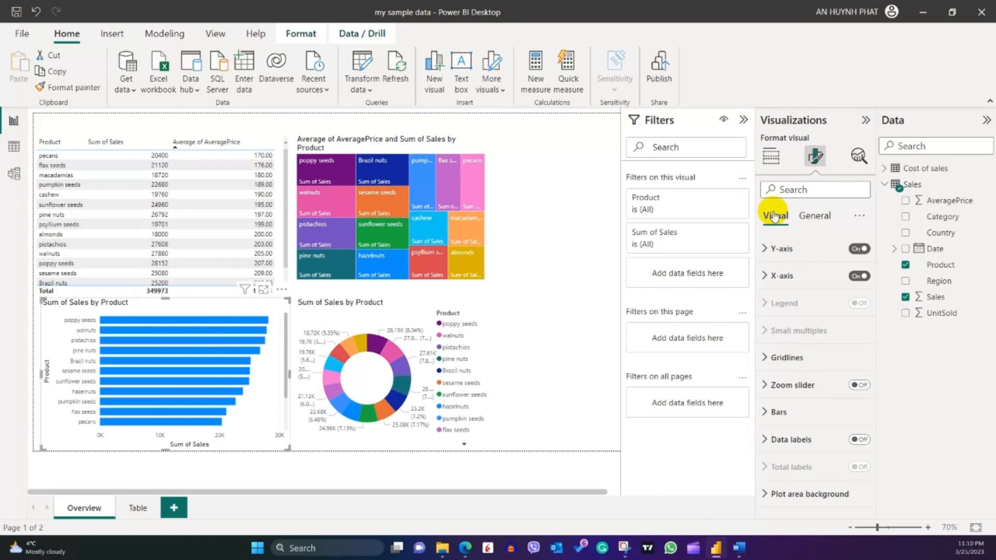
click(280, 147)
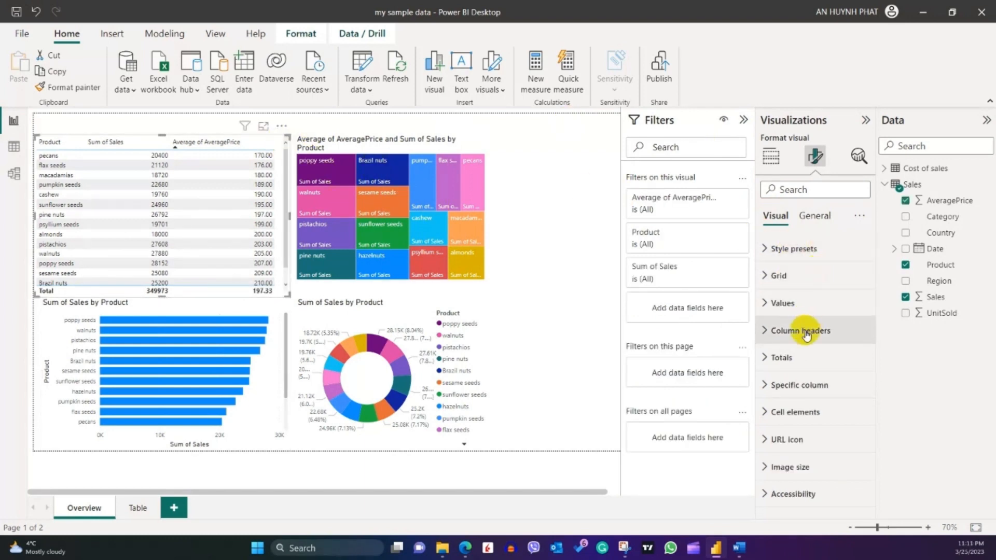
click(277, 314)
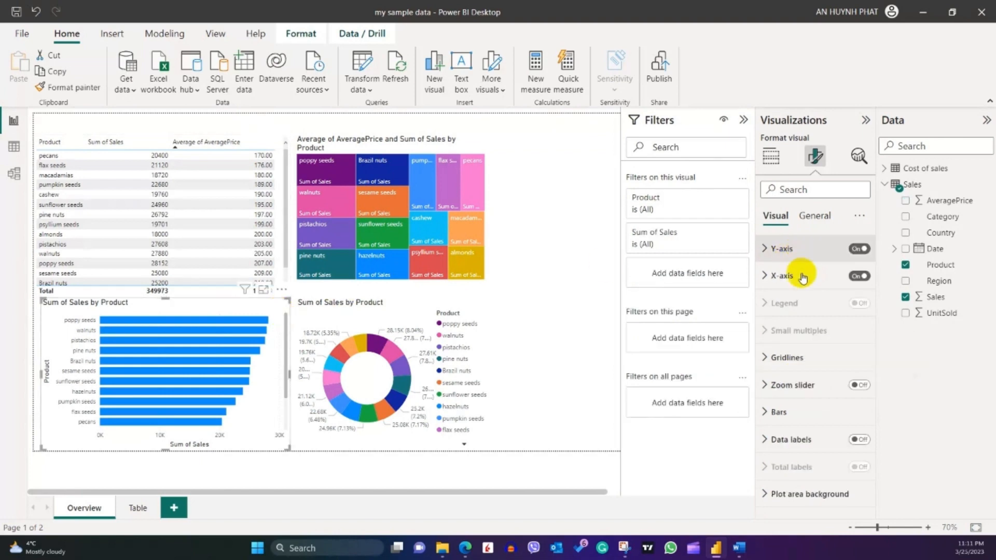
mouse_move(796, 306)
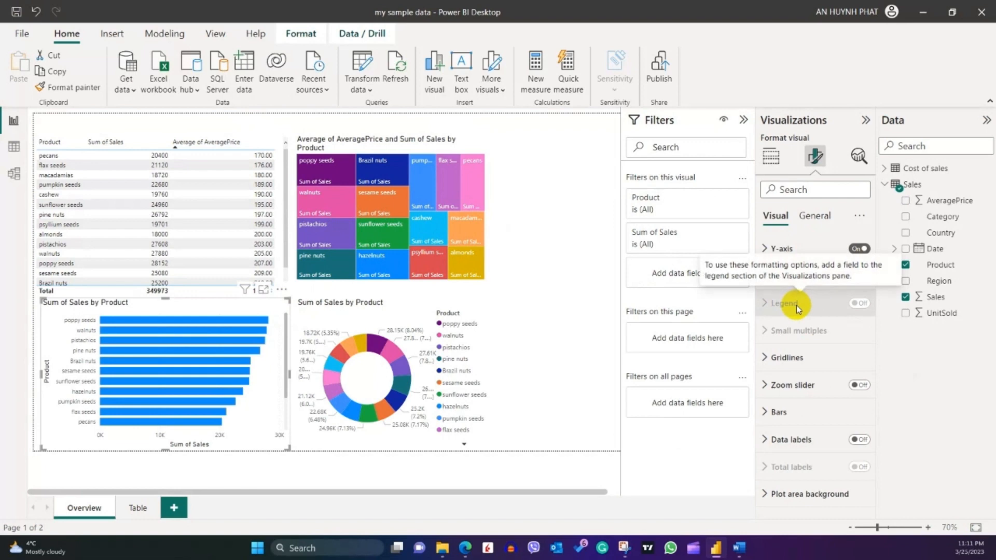
click(427, 303)
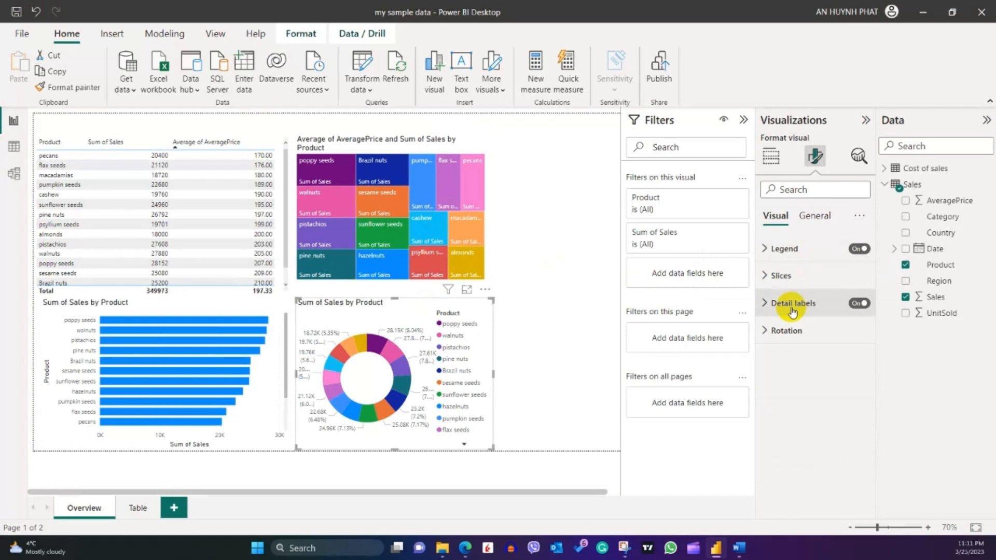
Expand all formatting categories of the donut chart, look through its legend and slice settings, and collapse all categories again.
click(859, 218)
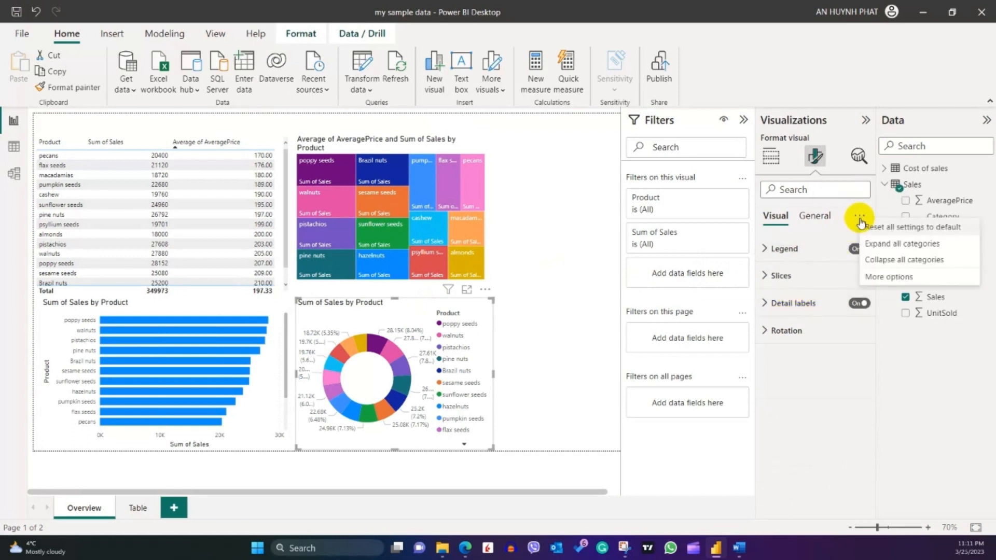
click(887, 245)
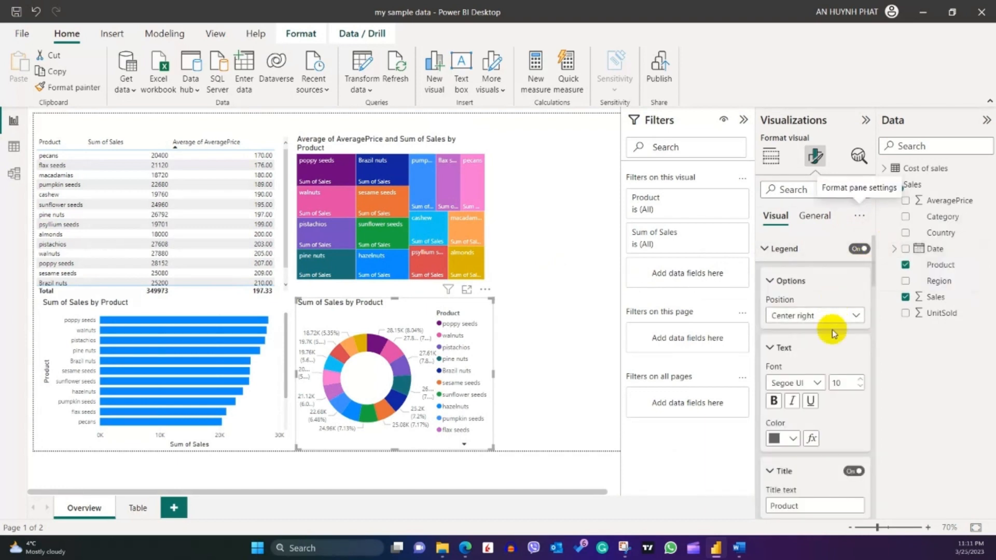
scroll(833, 350, down, 1)
scroll(832, 351, down, 5)
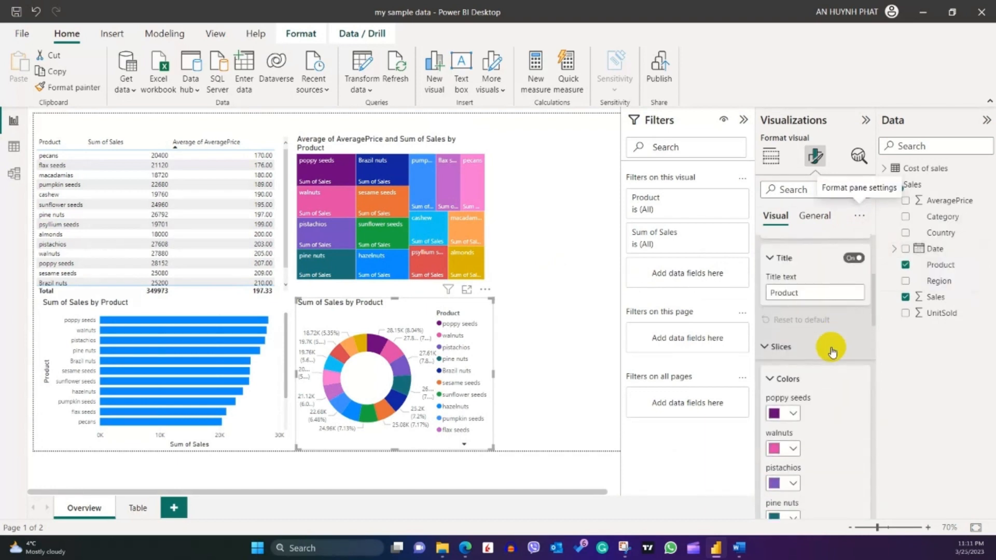
click(859, 216)
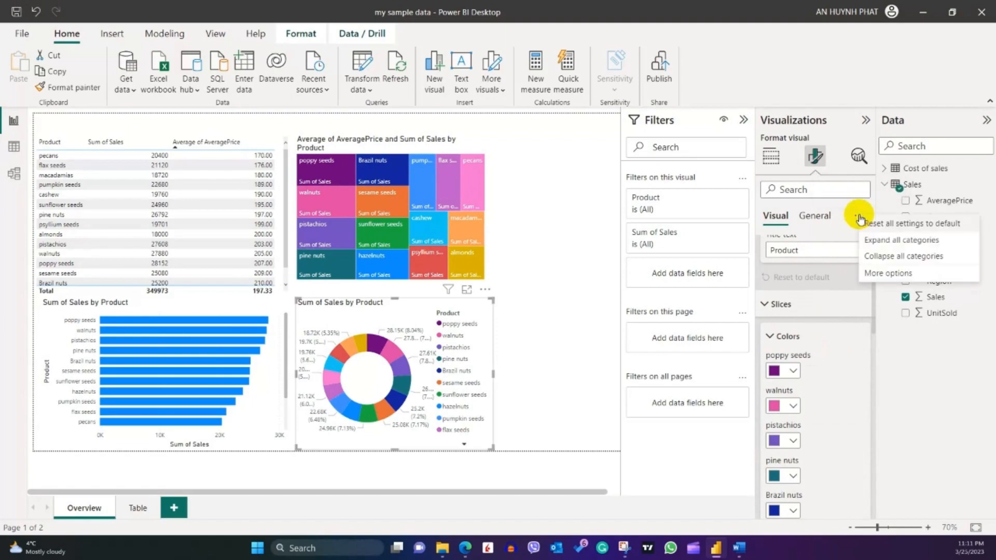
click(878, 261)
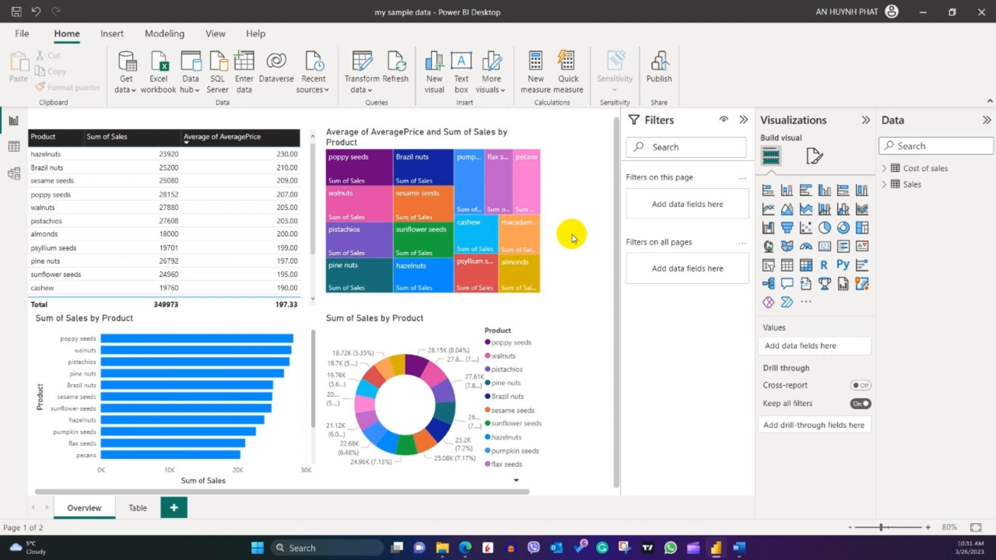
Undo the Overview table's last style change and reset its style preset and all formatting settings to default.
click(36, 12)
click(817, 158)
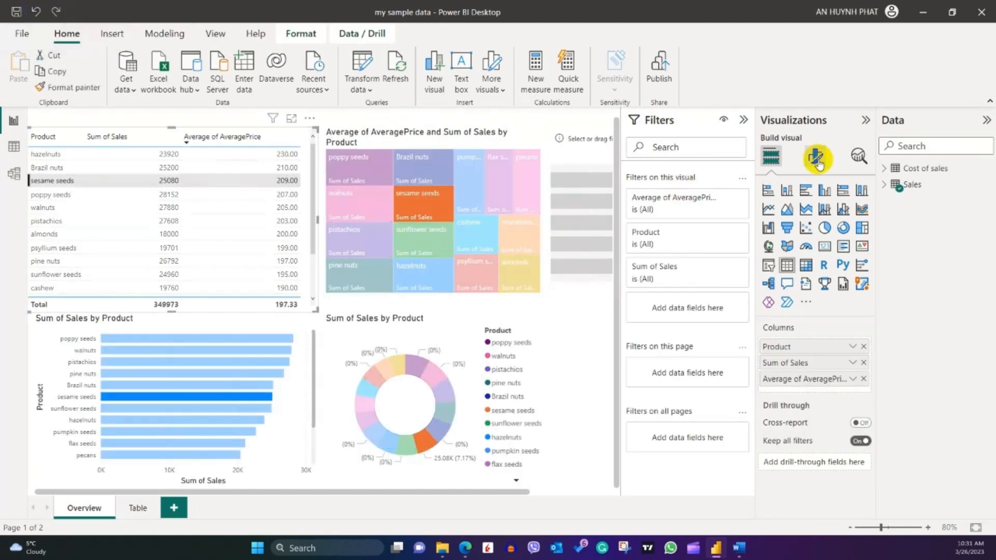
click(793, 248)
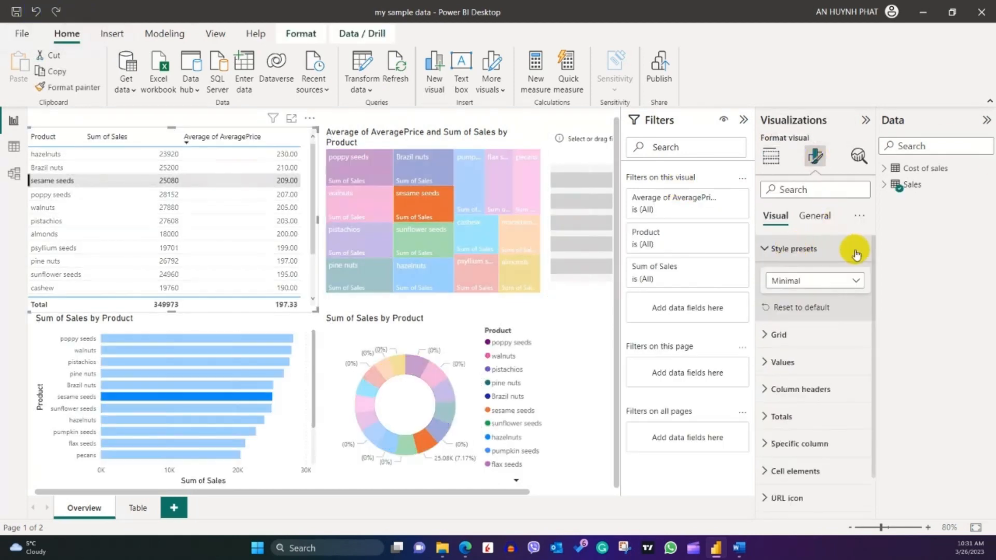
click(824, 310)
click(859, 216)
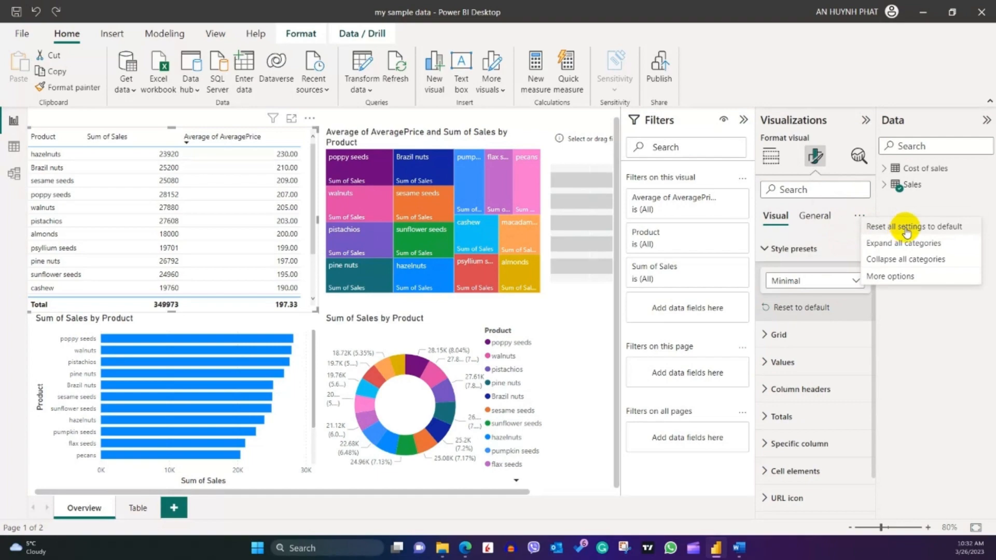
click(906, 228)
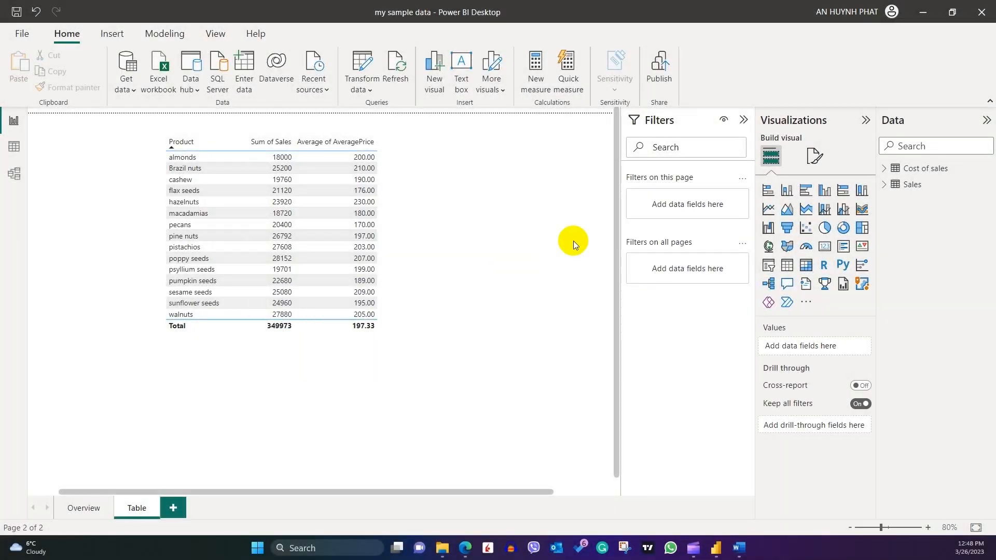
Sort the table visual on the Table page by Product in descending order and open its formatting options.
click(237, 145)
click(237, 144)
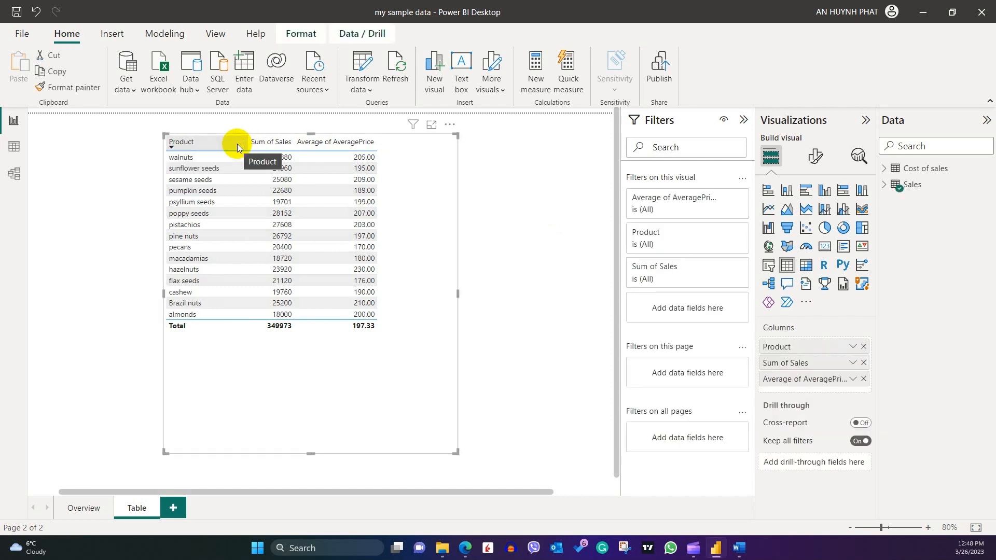
click(816, 157)
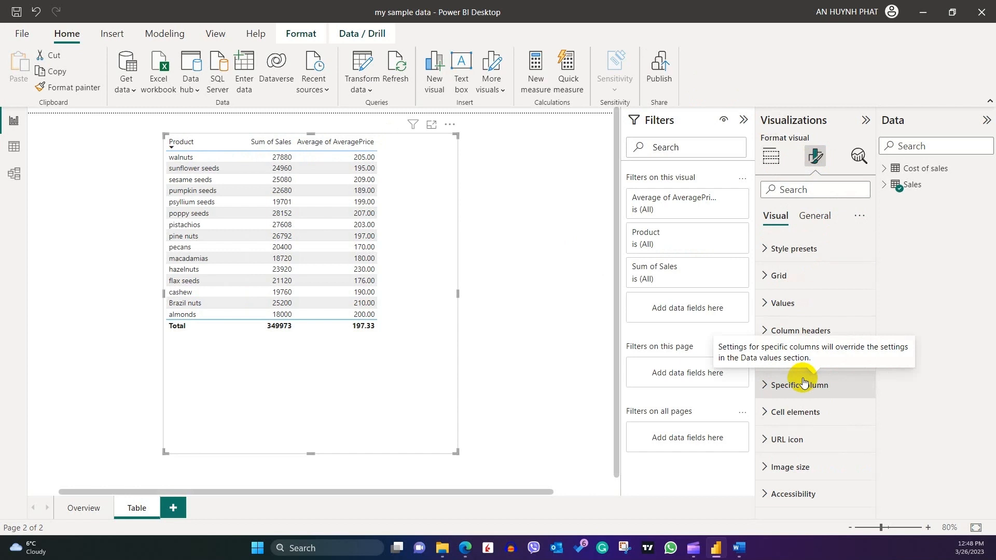
Set the table's horizontal gridlines to red with a width of 3, and toggle them off and back on.
click(766, 277)
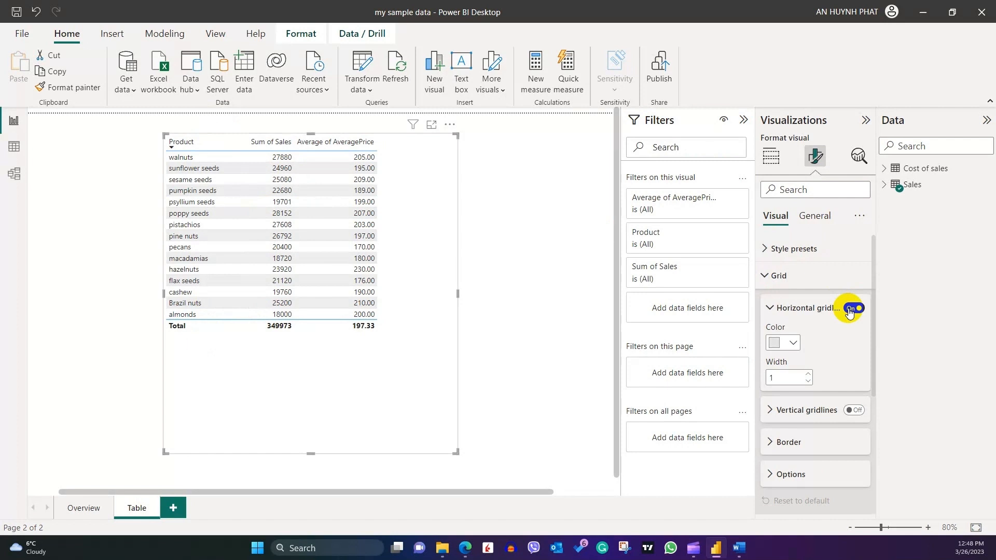
click(794, 344)
click(802, 283)
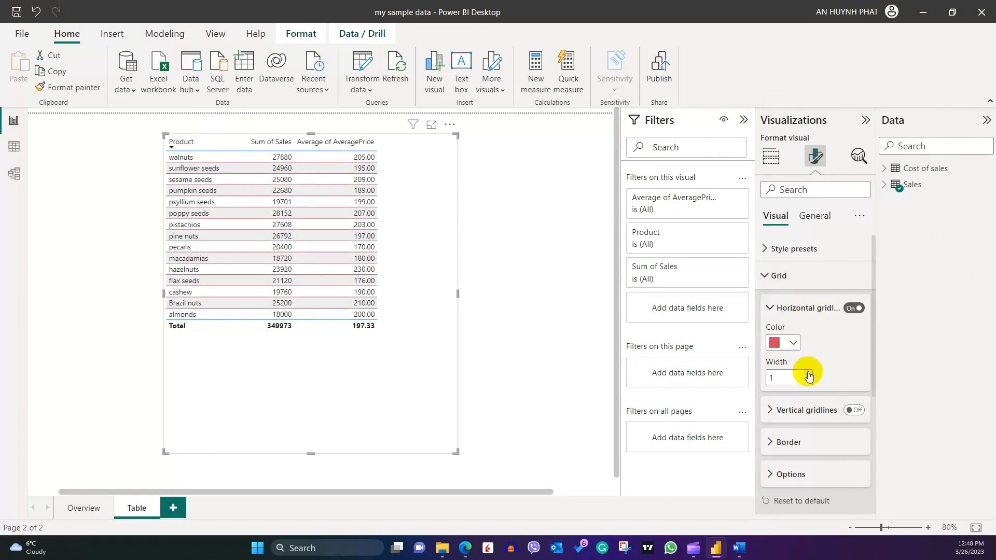
click(807, 374)
click(808, 374)
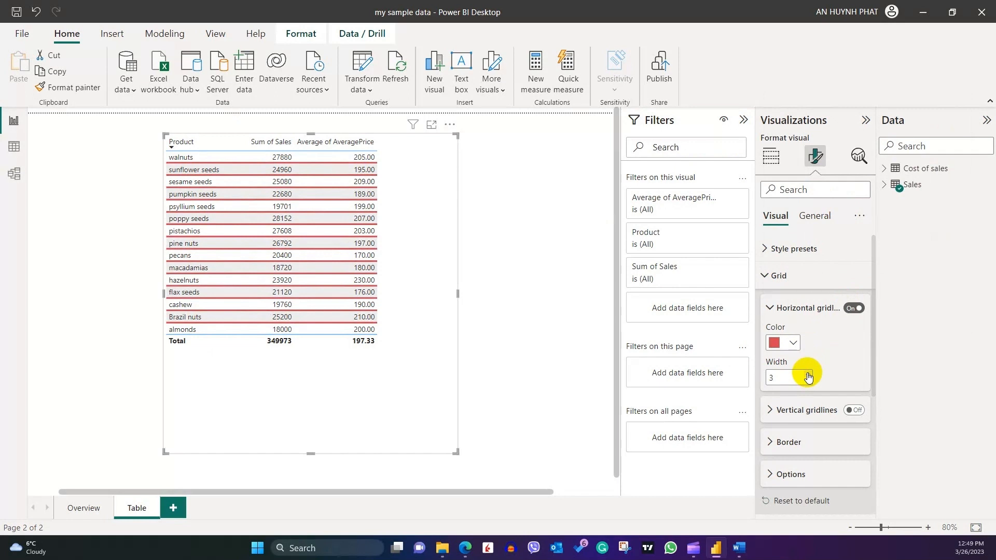
click(855, 308)
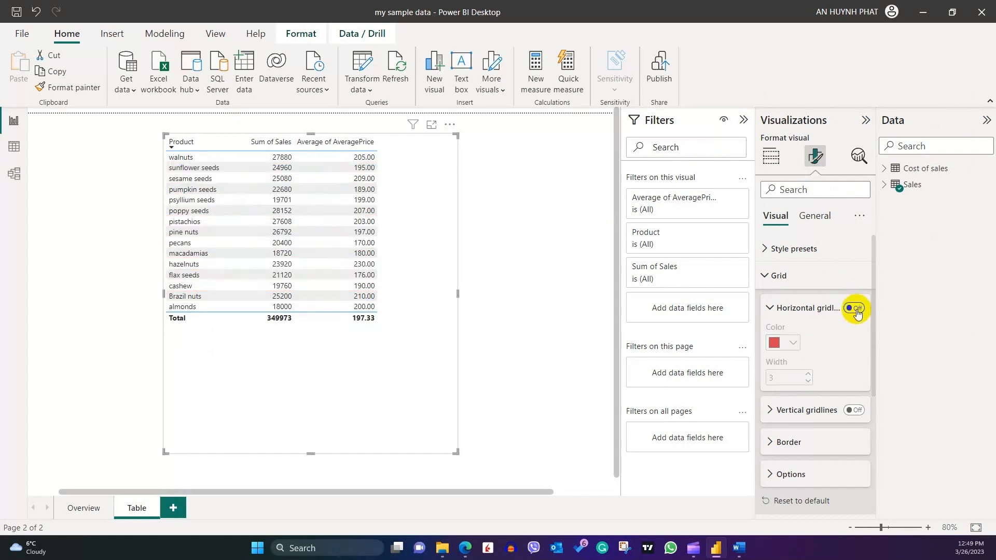
click(855, 309)
Turn on the table's vertical gridlines in orange with a width of 3, and toggle them off and back on.
scroll(838, 371, down, 1)
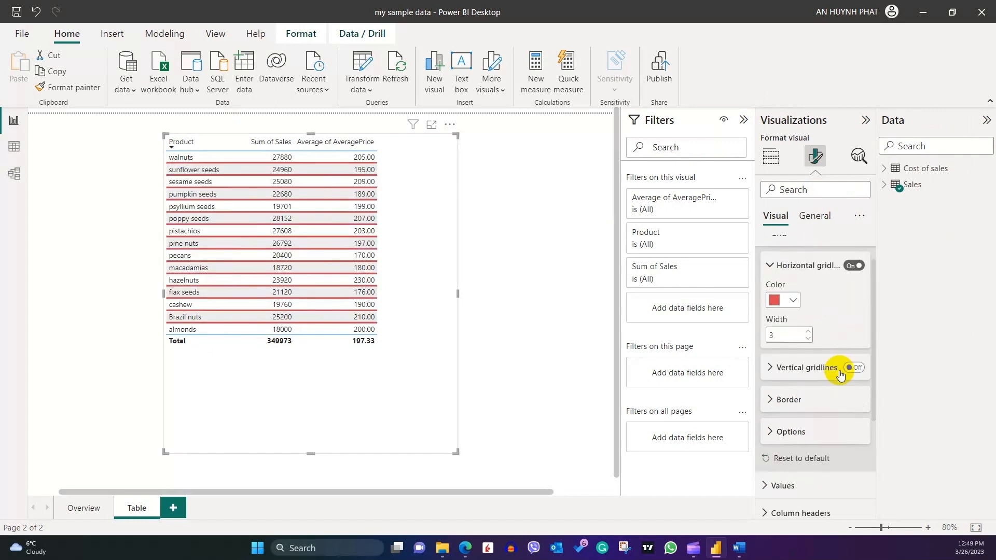
click(771, 369)
scroll(770, 369, down, 1)
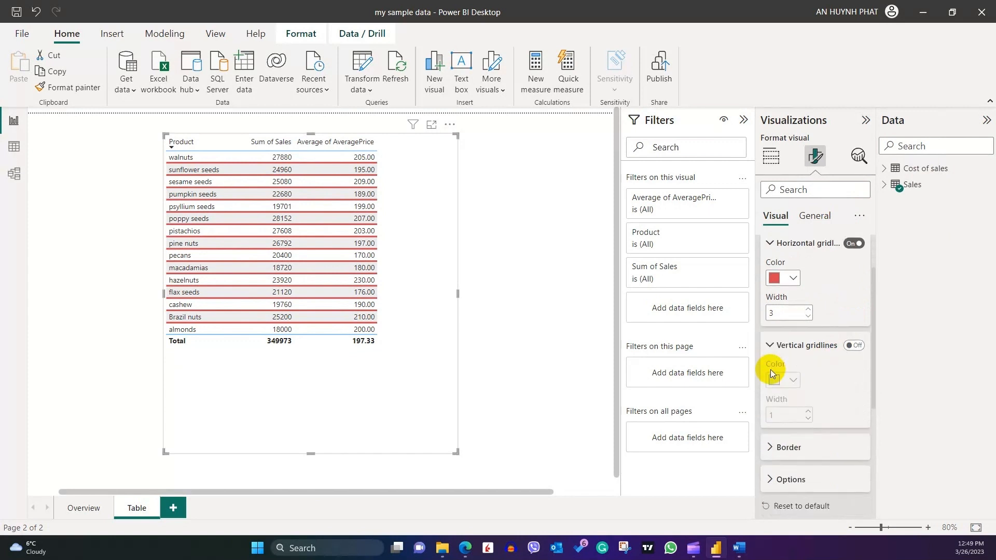
click(856, 326)
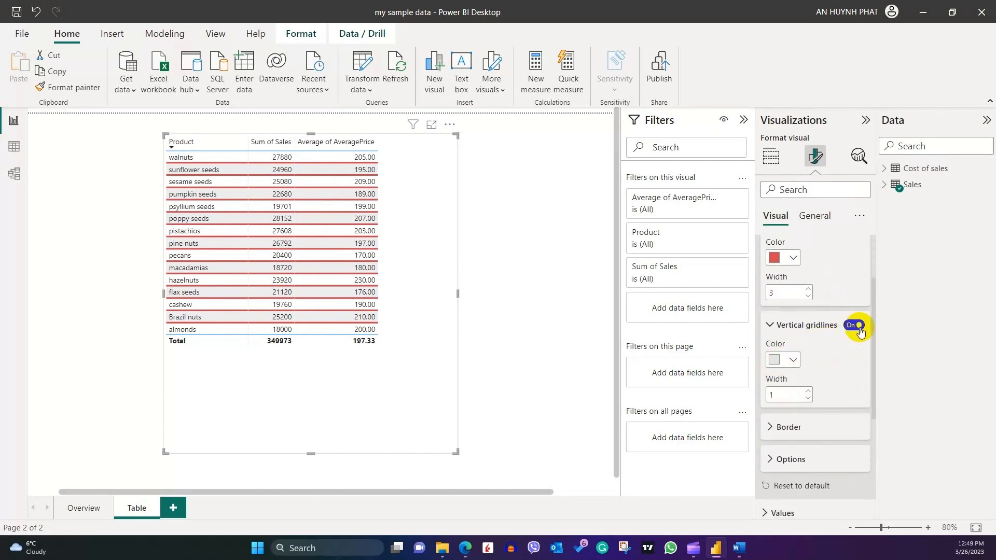
click(781, 359)
click(802, 301)
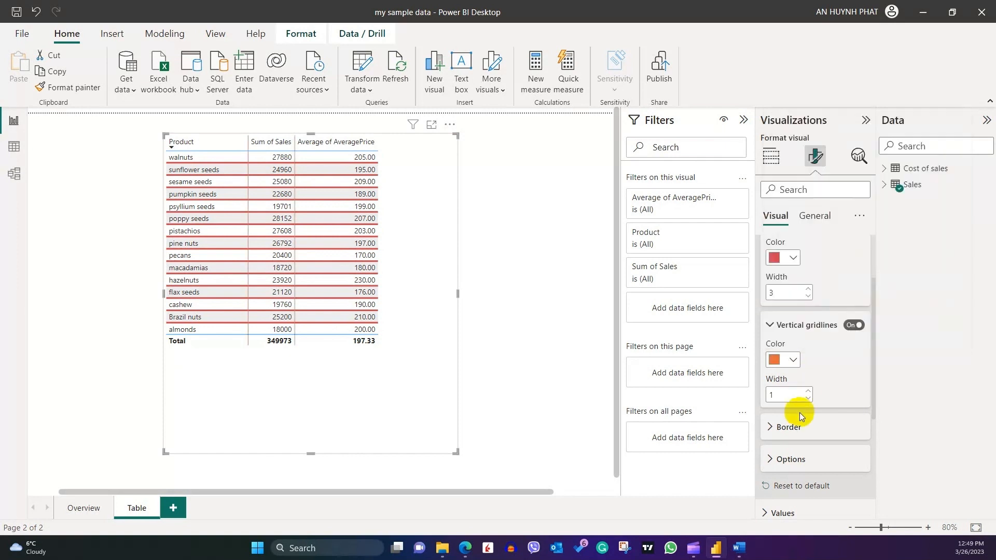
click(807, 392)
click(808, 392)
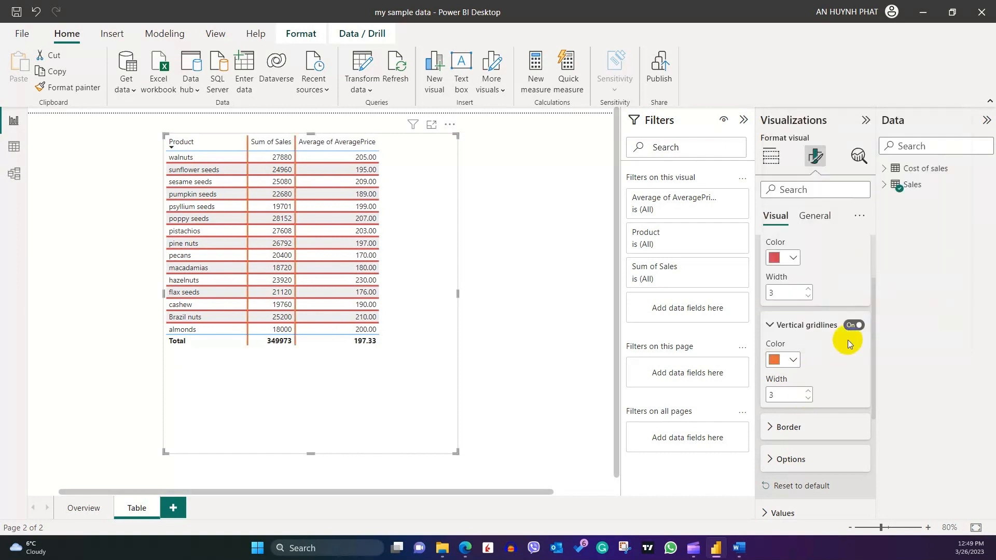
click(855, 326)
click(857, 327)
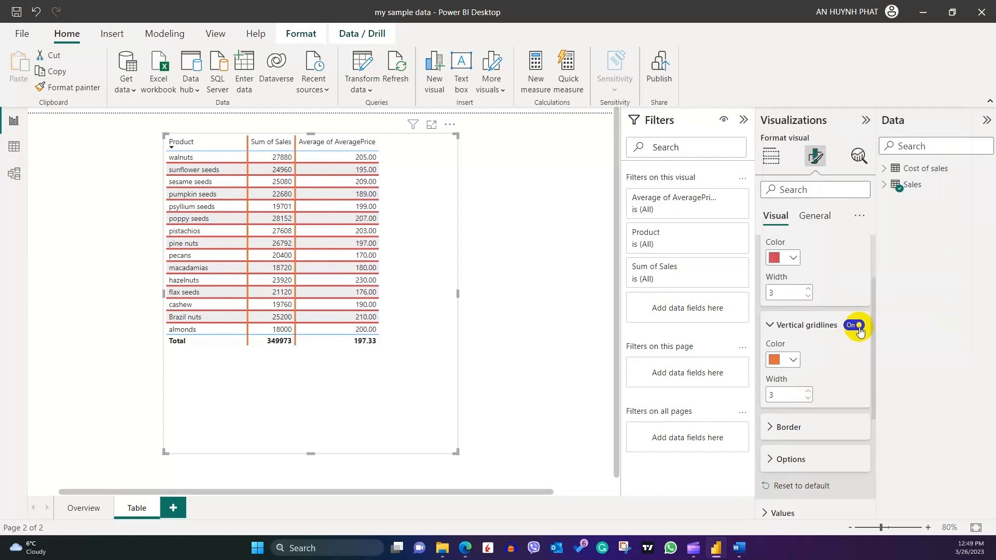
Add a border on the top, bottom, left and right of all table sections, with a width of 3.
scroll(844, 358, down, 3)
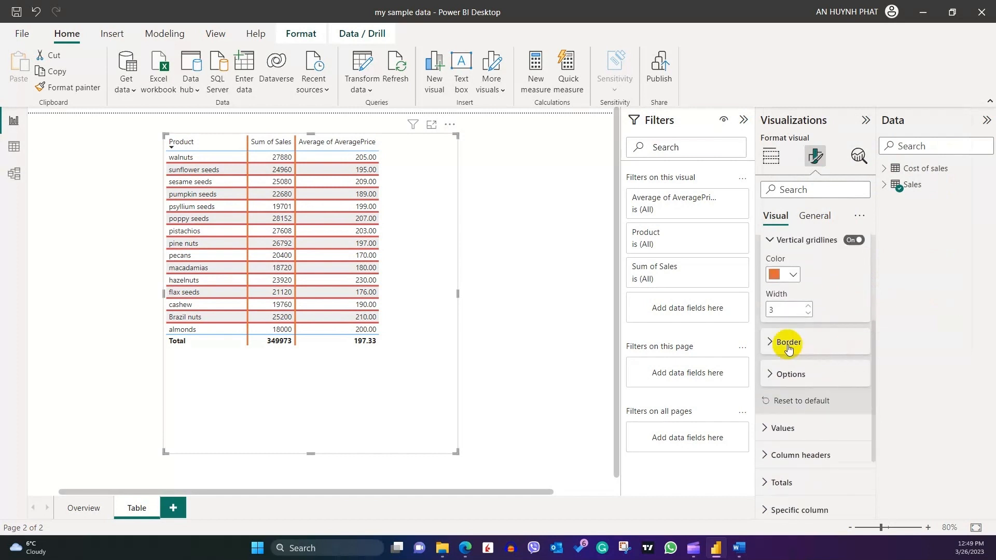
click(786, 344)
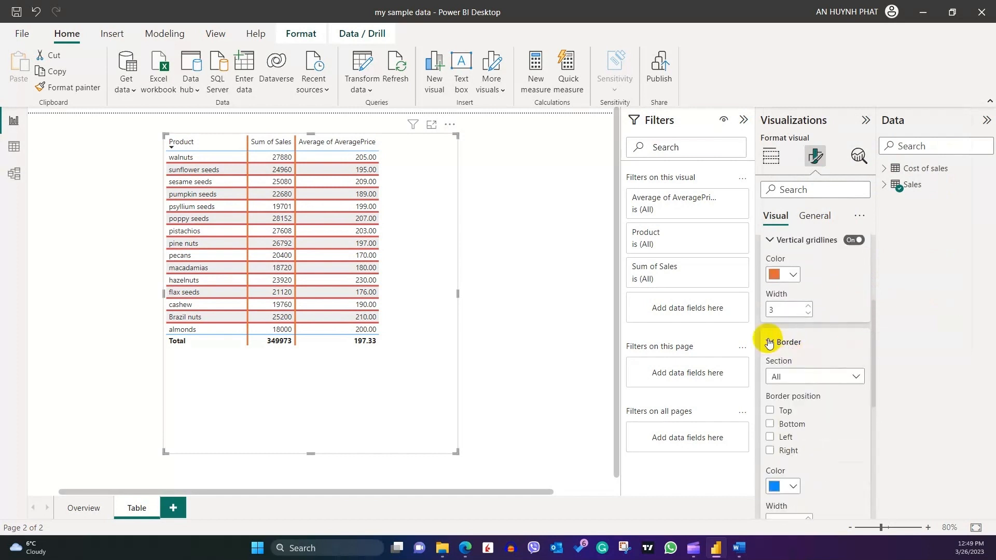
click(800, 379)
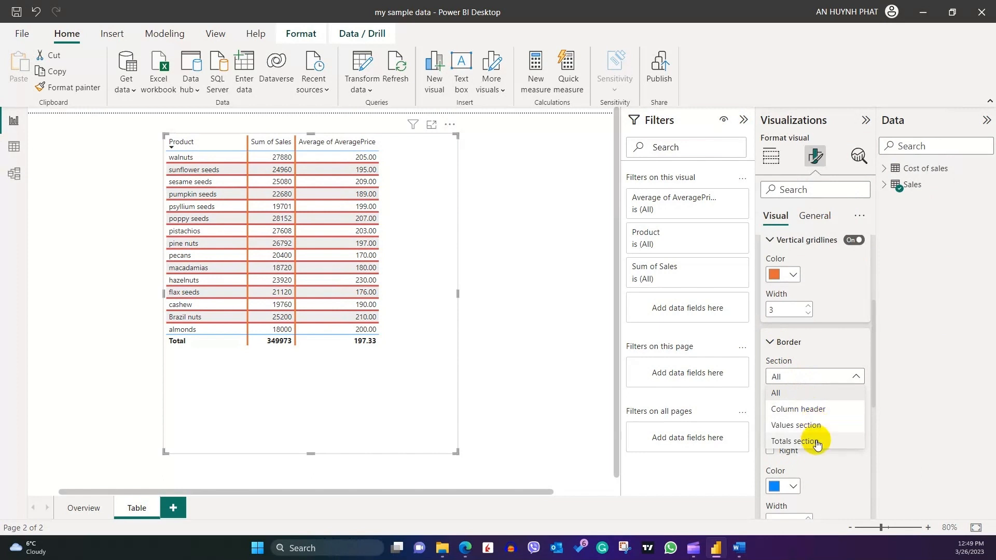
click(801, 393)
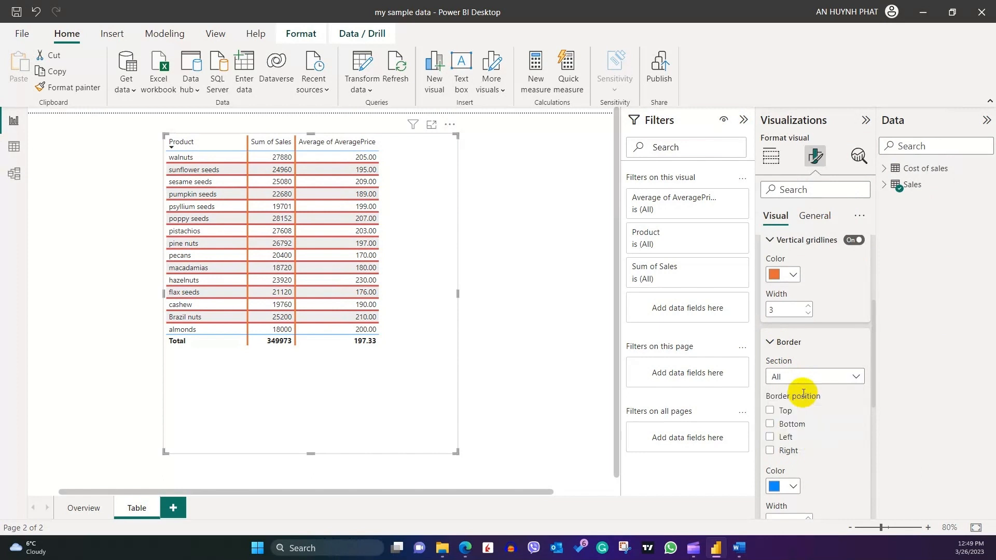
click(770, 411)
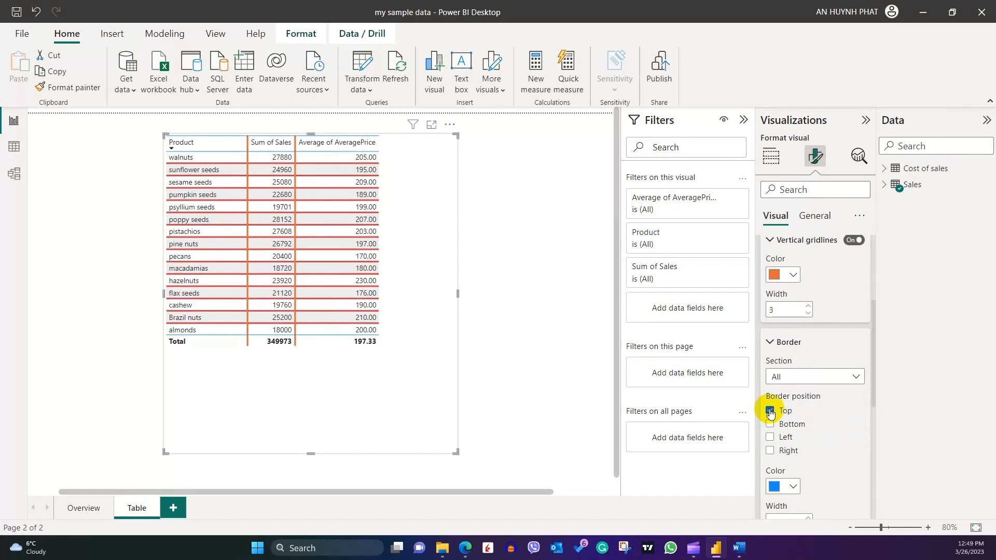
click(770, 424)
click(771, 438)
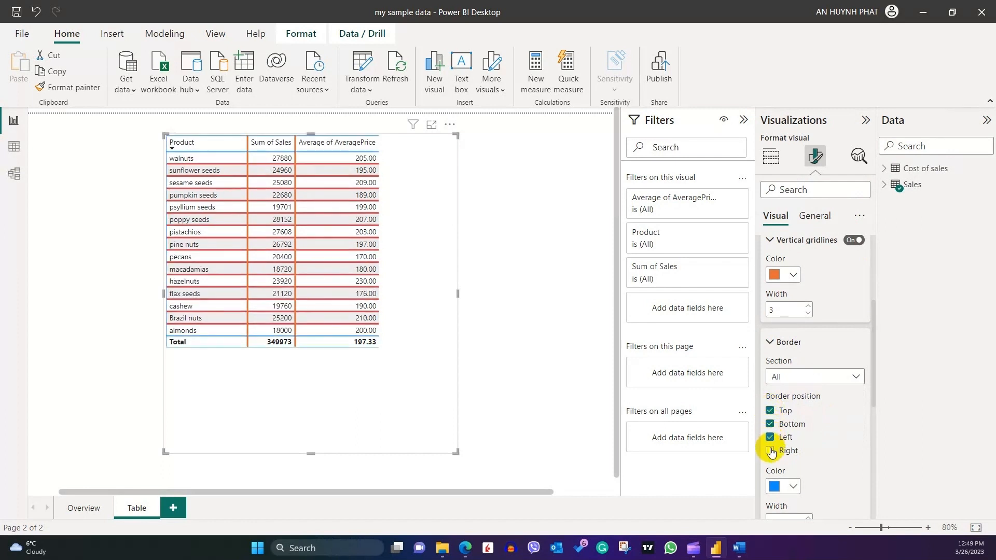
click(770, 450)
scroll(821, 450, down, 1)
click(808, 477)
click(807, 475)
click(808, 475)
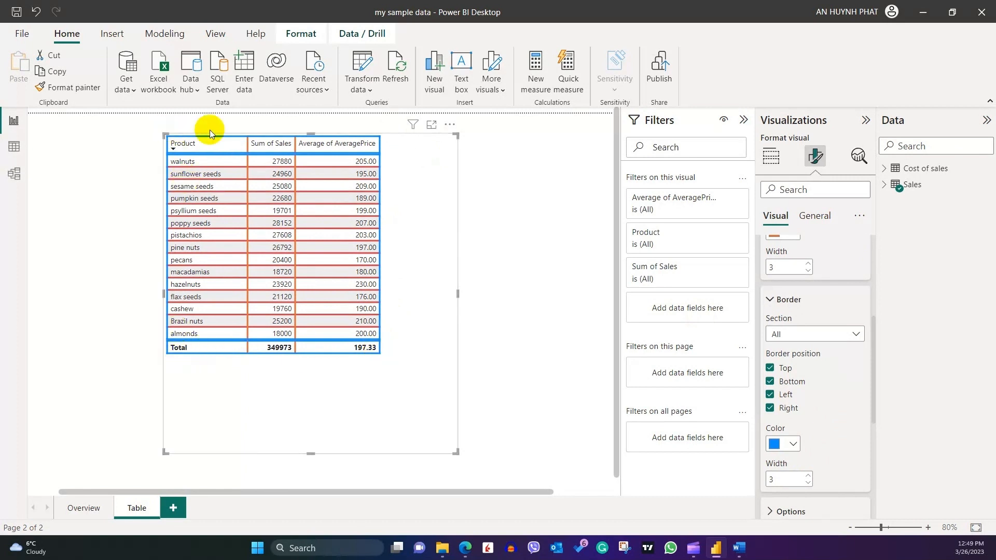
Set the table grid's row padding to 4 and its global font size to 13.
scroll(814, 462, down, 3)
click(770, 385)
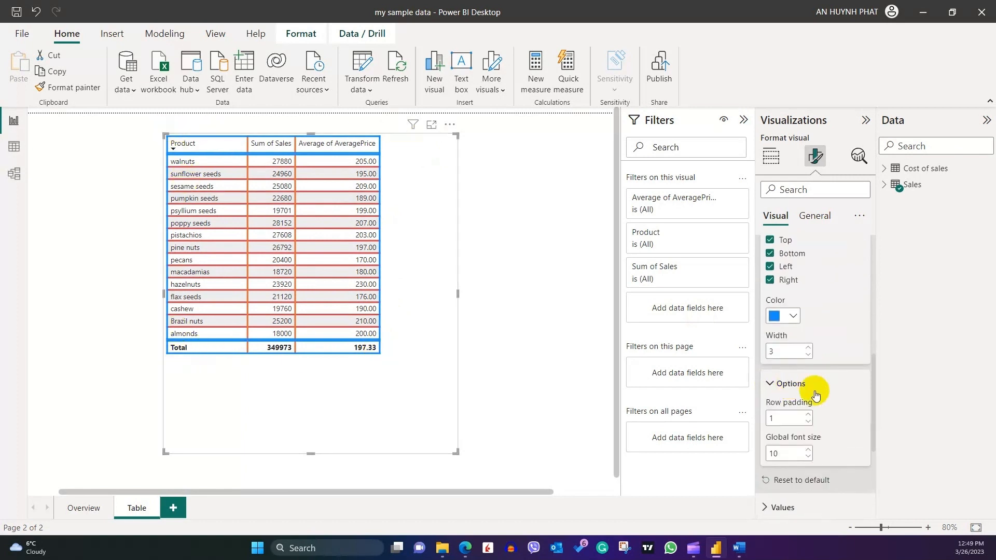
scroll(815, 389, down, 1)
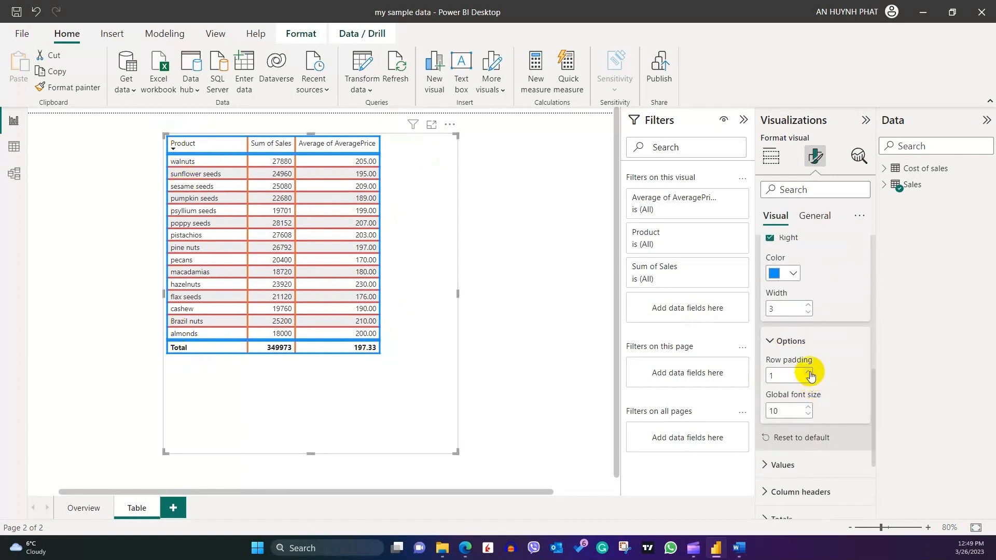
click(809, 371)
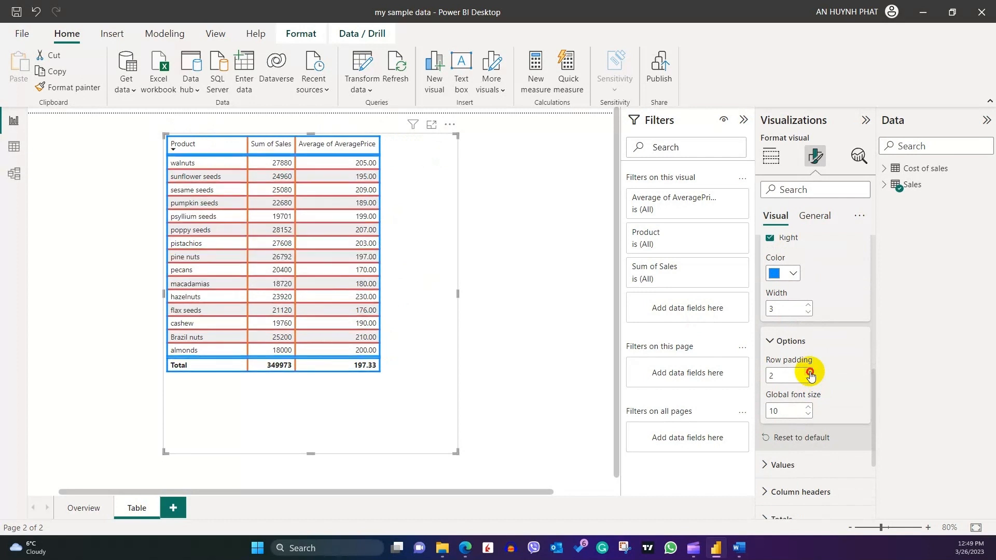
click(809, 372)
click(809, 372)
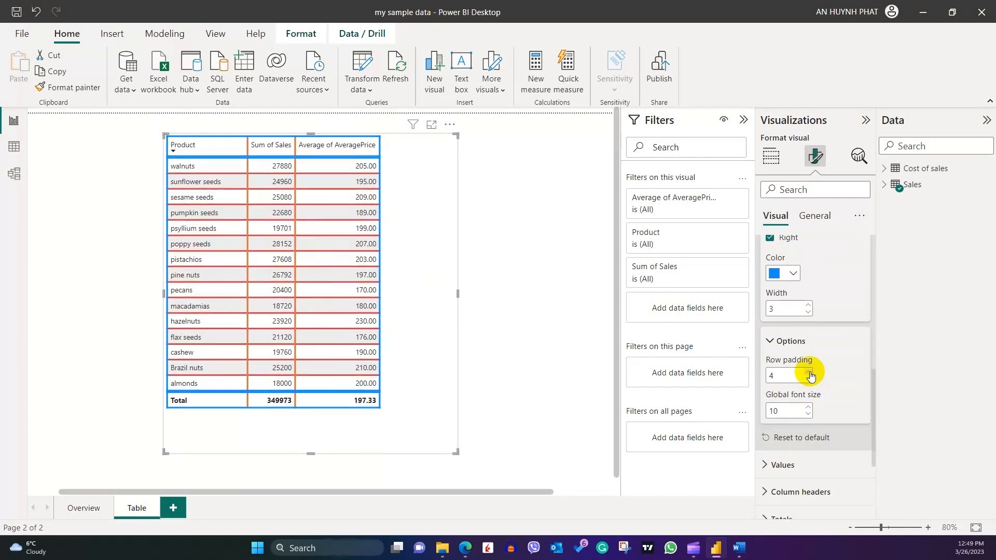
click(807, 407)
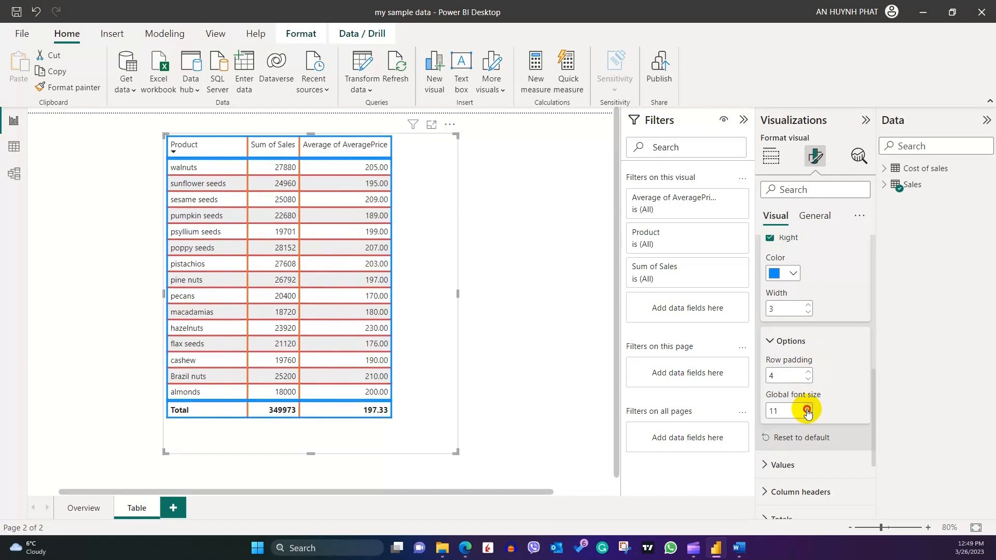
click(808, 408)
click(807, 408)
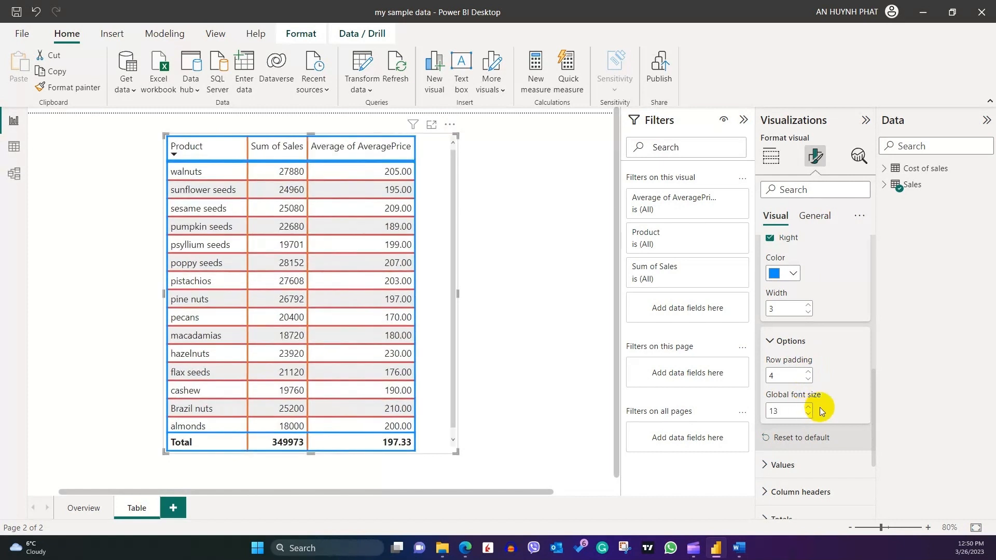
Reset the table's grid settings to default and collapse all formatting categories.
scroll(818, 406, down, 1)
click(817, 401)
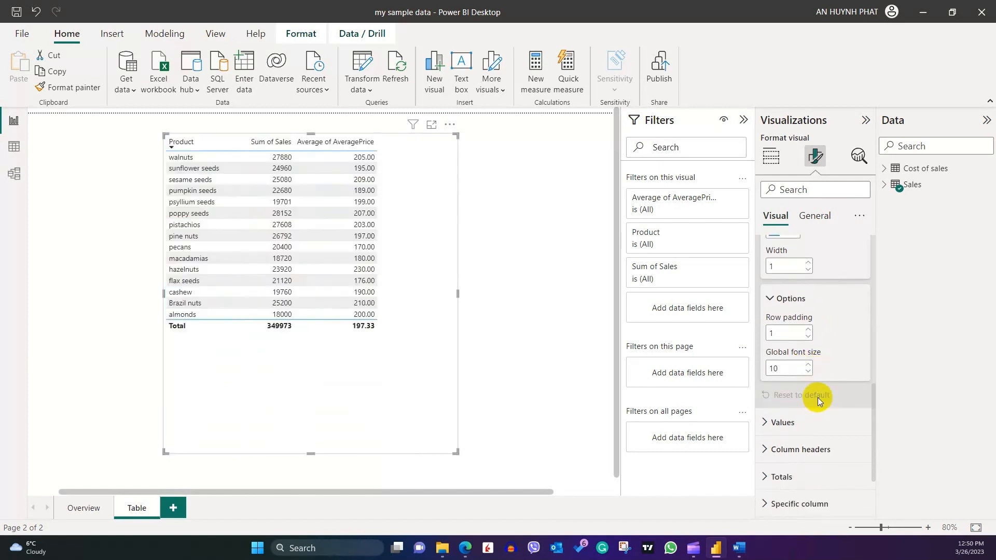
click(858, 215)
click(804, 259)
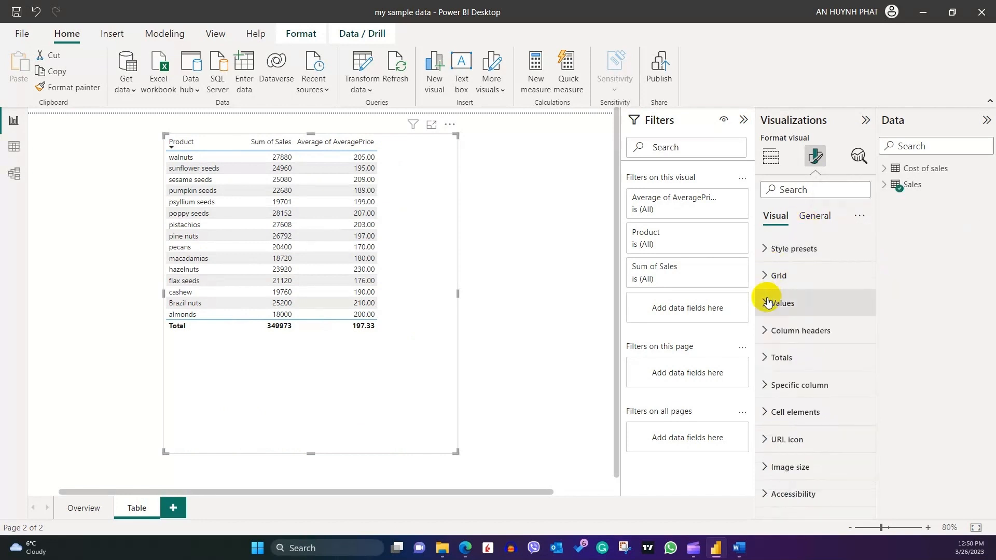
Format the table's values in Segoe UI Bold at size 12, with bold, italic and underline applied.
click(766, 308)
click(204, 157)
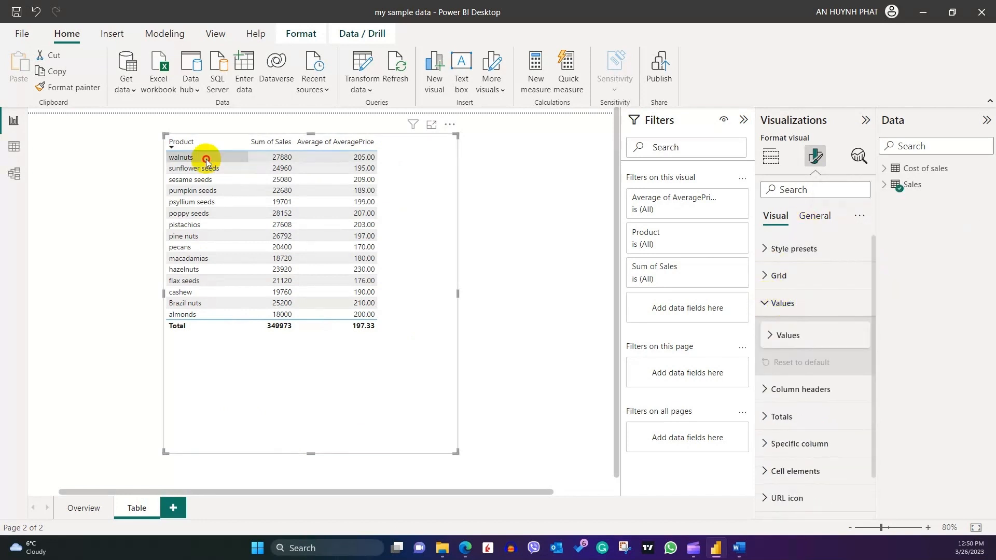
click(191, 316)
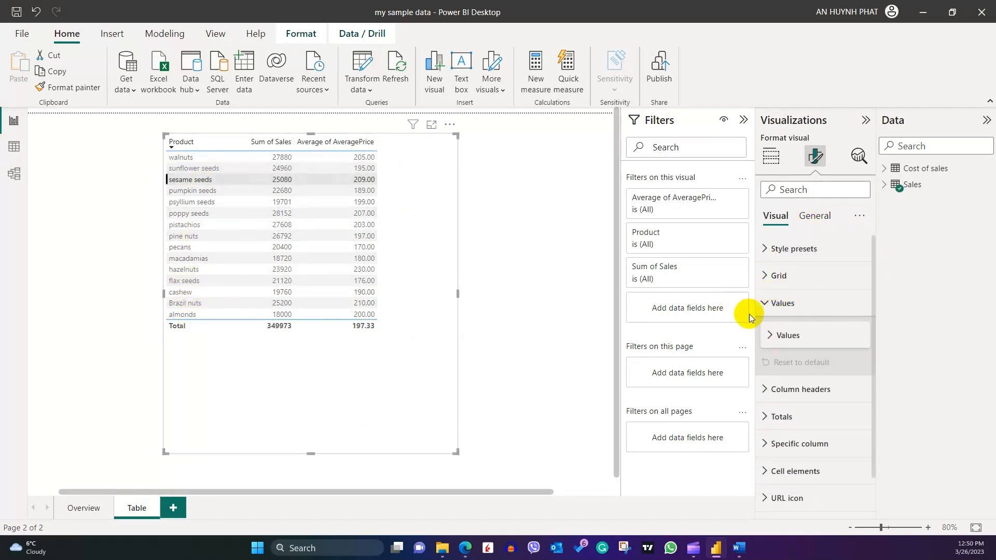
click(770, 335)
scroll(832, 365, down, 2)
click(812, 287)
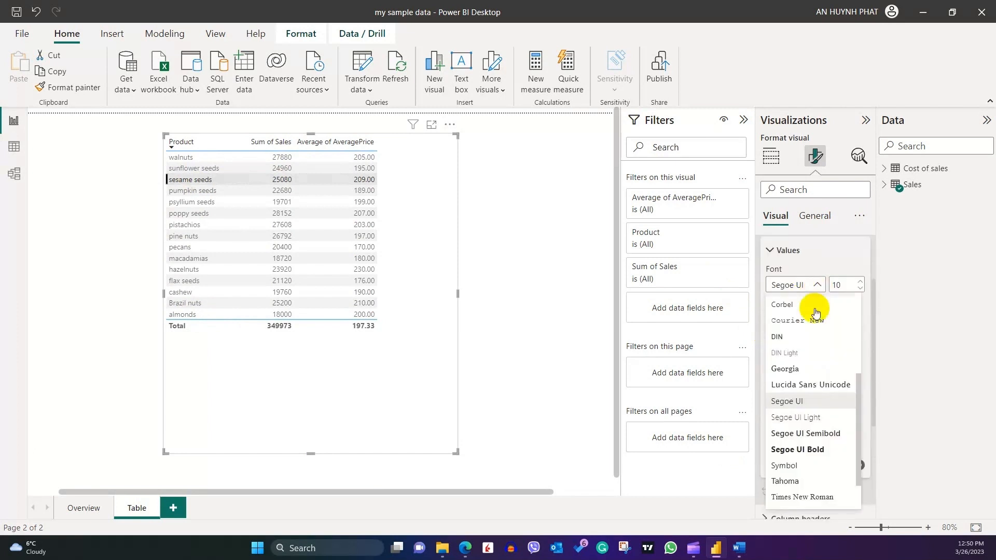
click(801, 449)
click(859, 282)
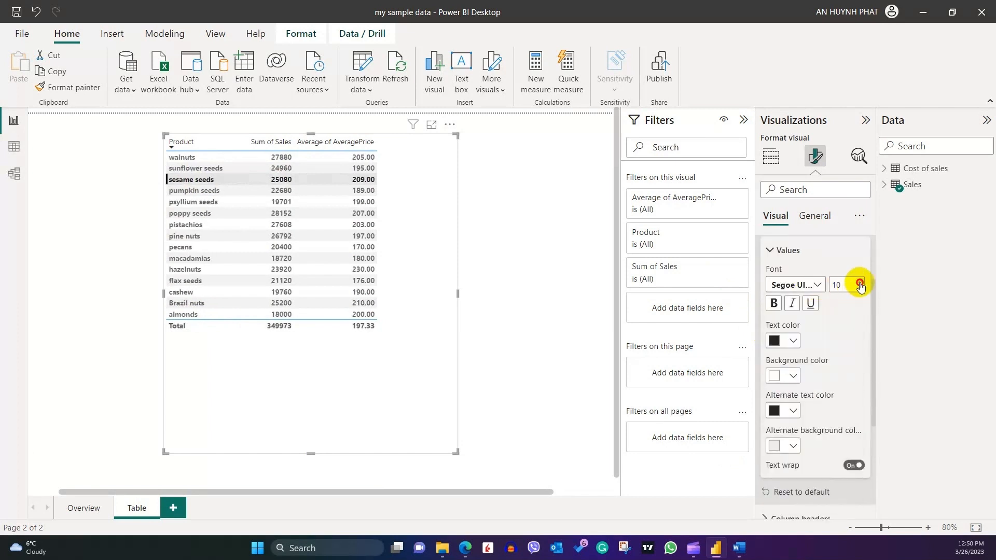
click(860, 281)
click(773, 303)
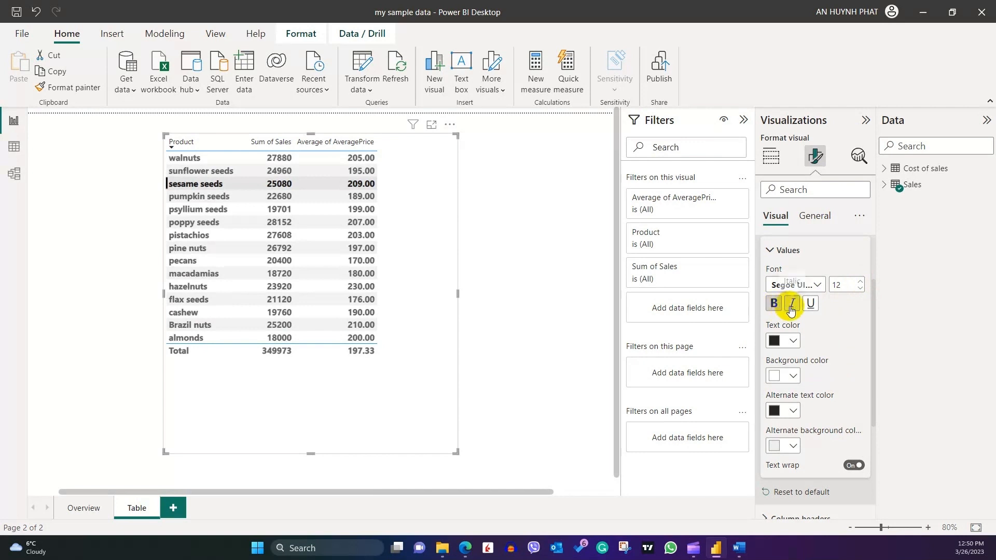
click(792, 303)
click(811, 306)
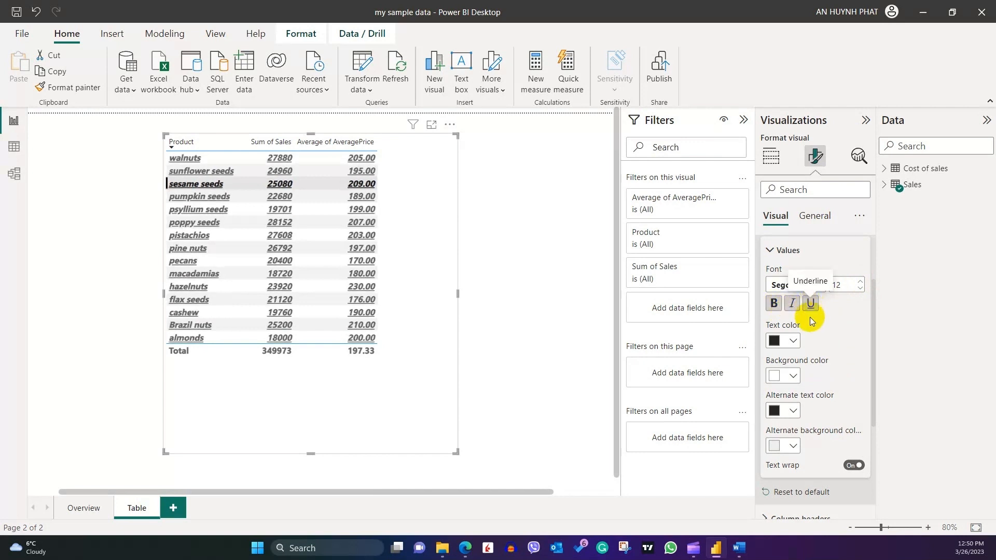
Color the table's values with red text on light pink, and the alternate rows with blue text on light yellow.
click(783, 341)
click(802, 282)
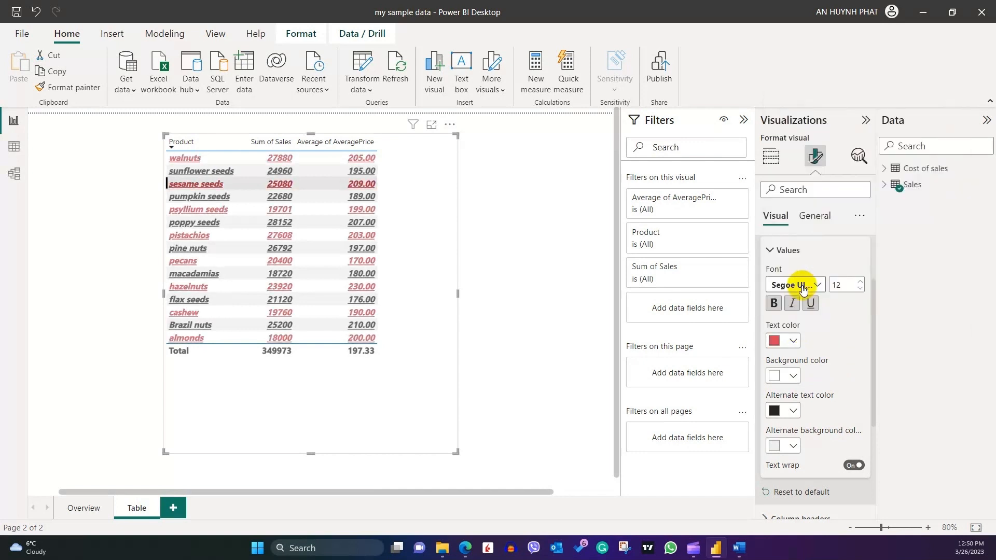
click(793, 376)
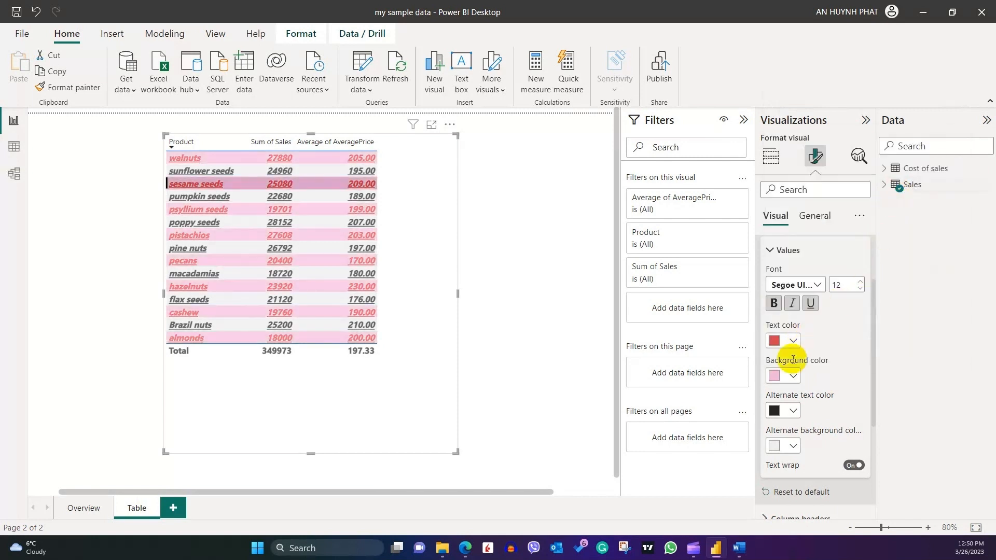
click(794, 410)
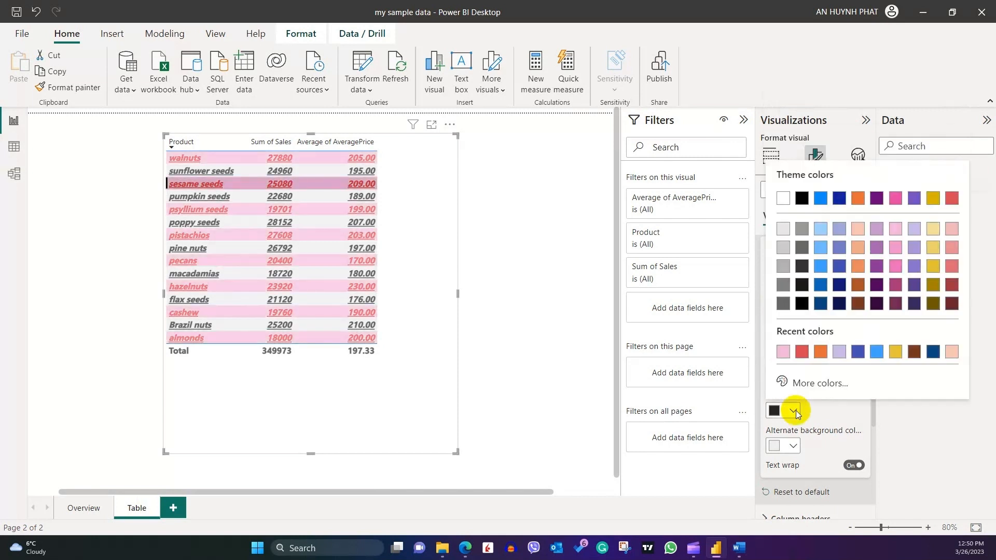
click(858, 352)
click(793, 445)
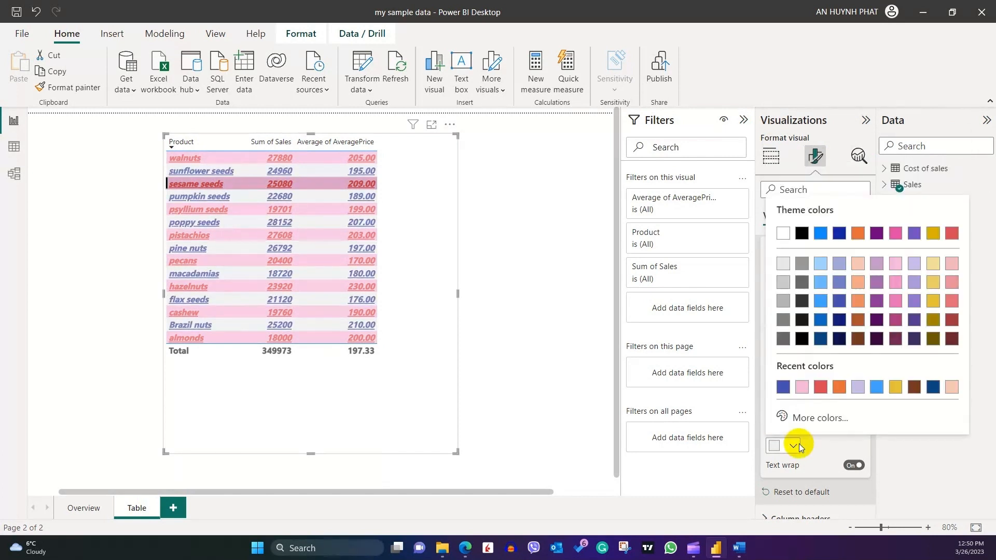
click(936, 266)
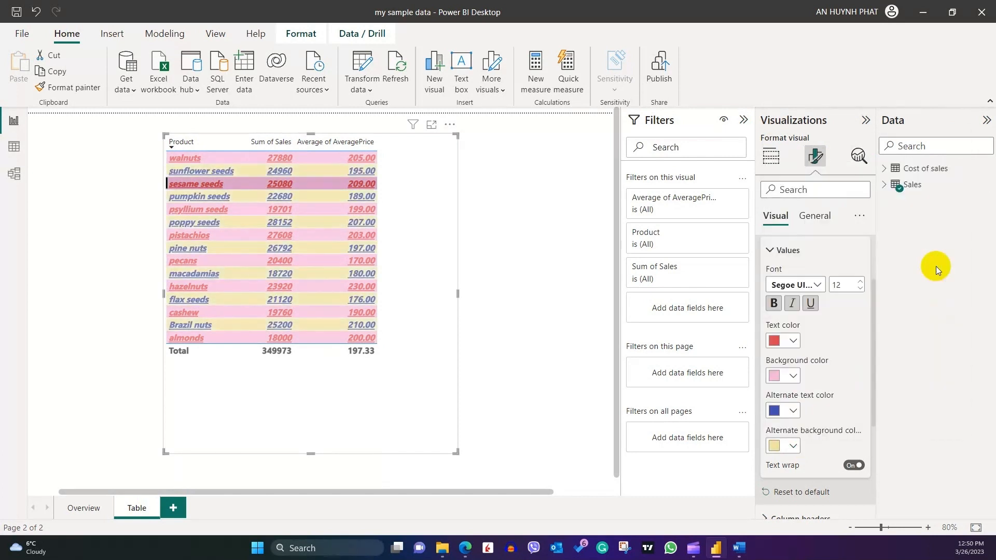
Narrow the table's Product column, and toggle text wrap for the values off and back on.
drag(248, 141, 205, 141)
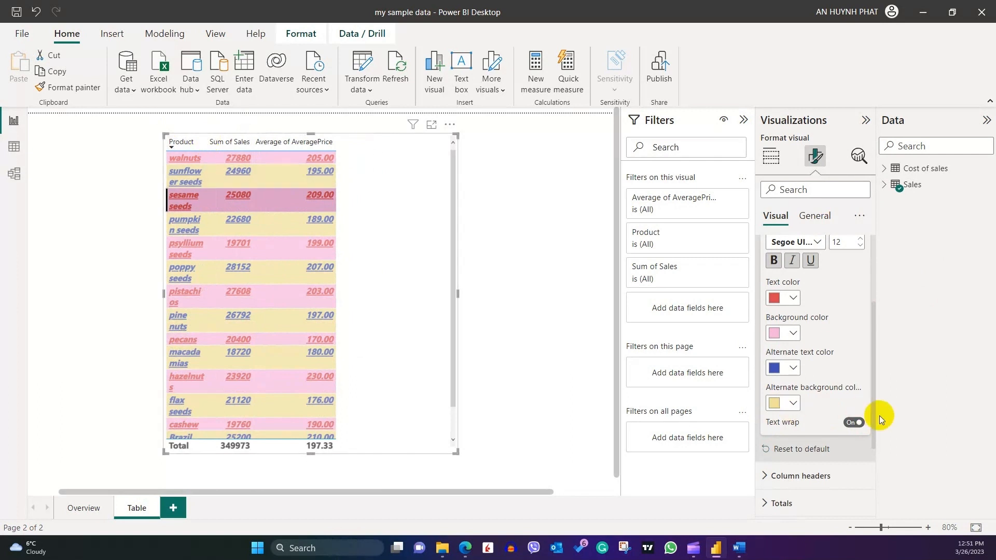
click(856, 423)
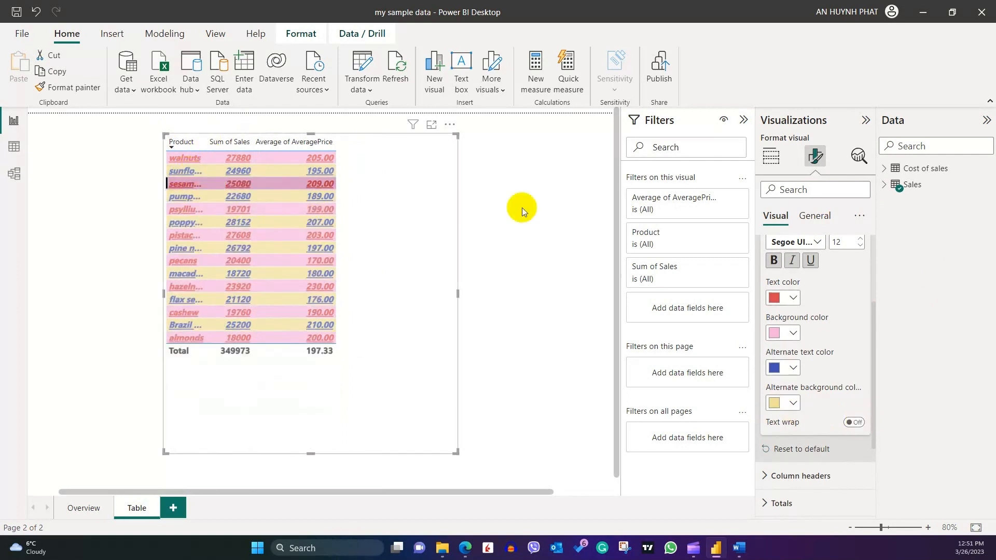
click(858, 423)
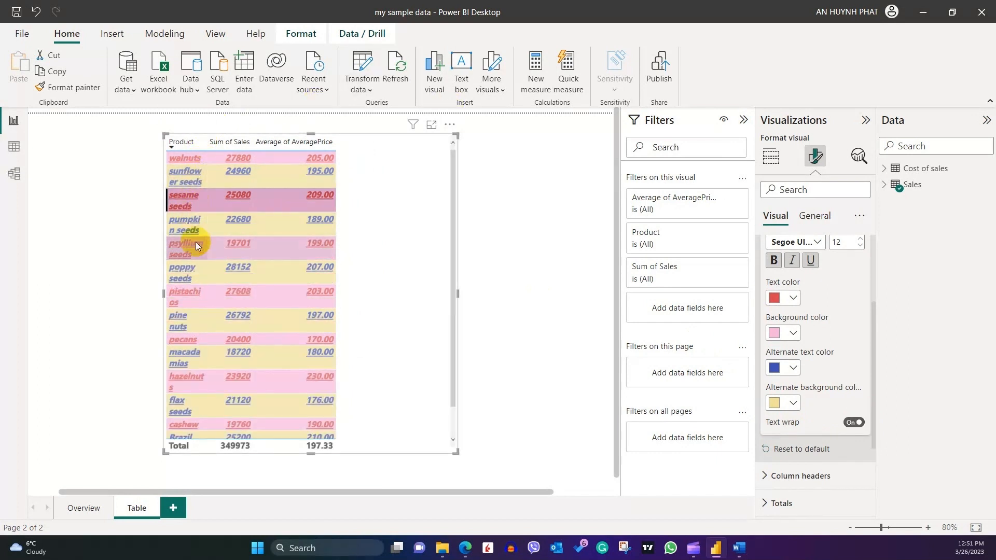
Reset the table's values formatting to default, and expand the text settings of the column headers.
click(819, 449)
scroll(820, 449, down, 3)
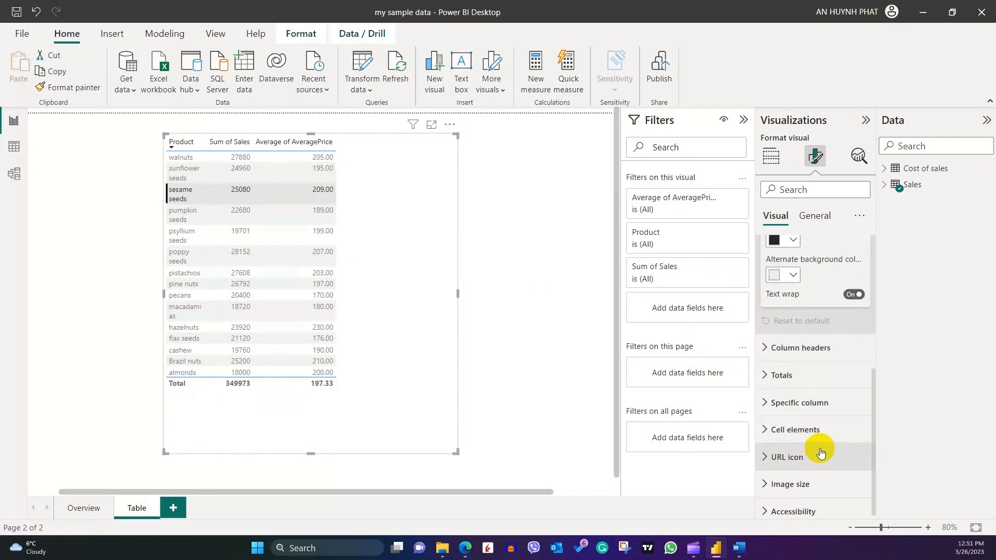
click(767, 345)
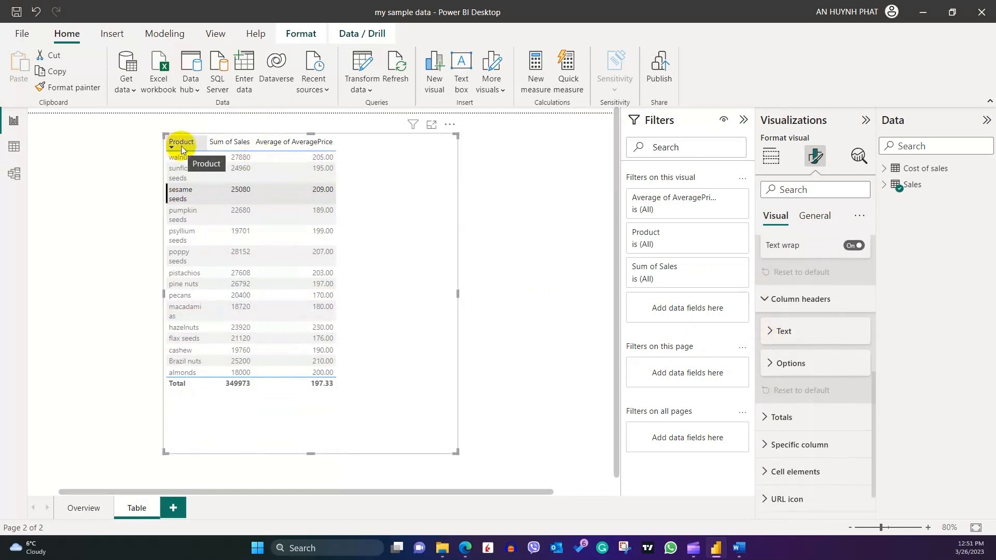
click(782, 336)
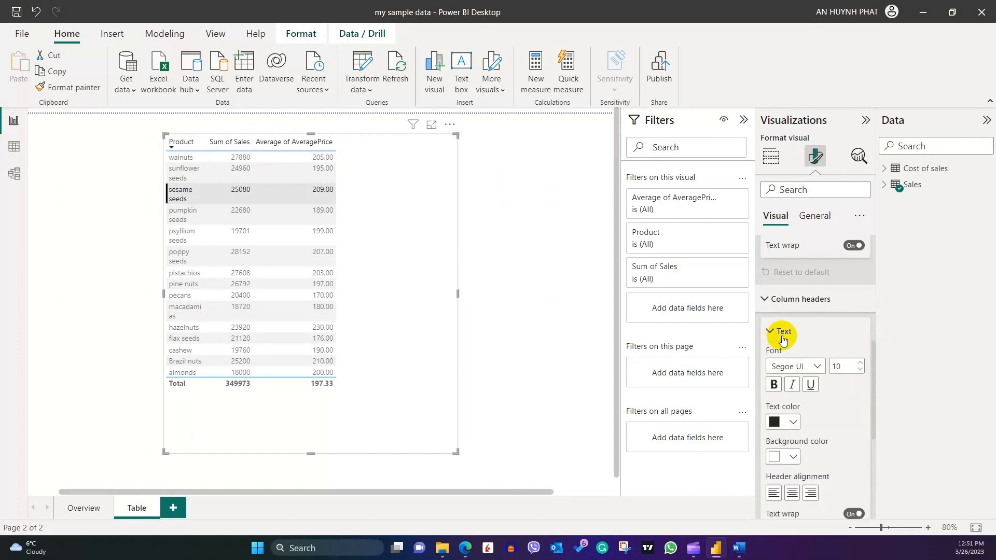
Format the table's column headers in Segoe UI Bold at size 12, with bold, italic and underline applied.
scroll(788, 312, down, 1)
click(819, 323)
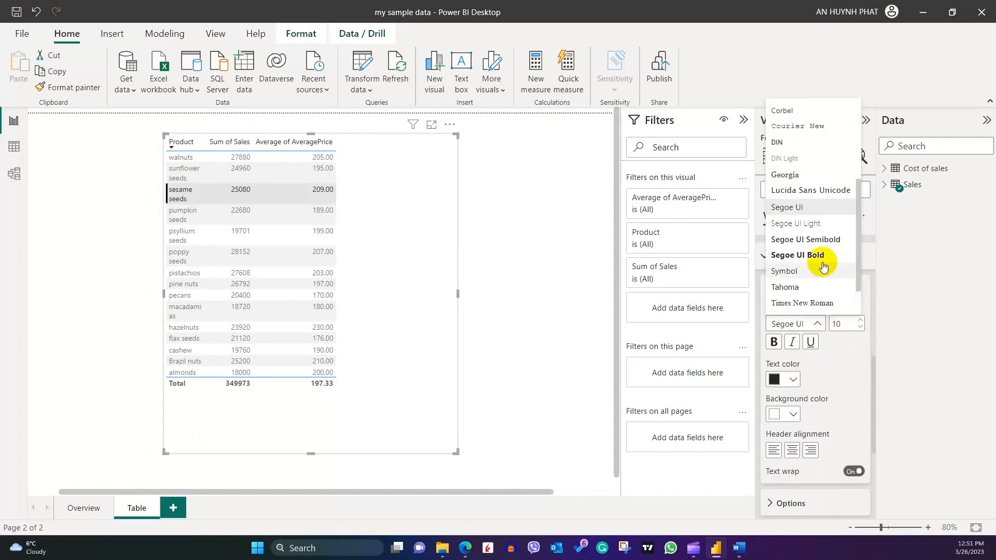
click(823, 265)
click(859, 320)
click(860, 319)
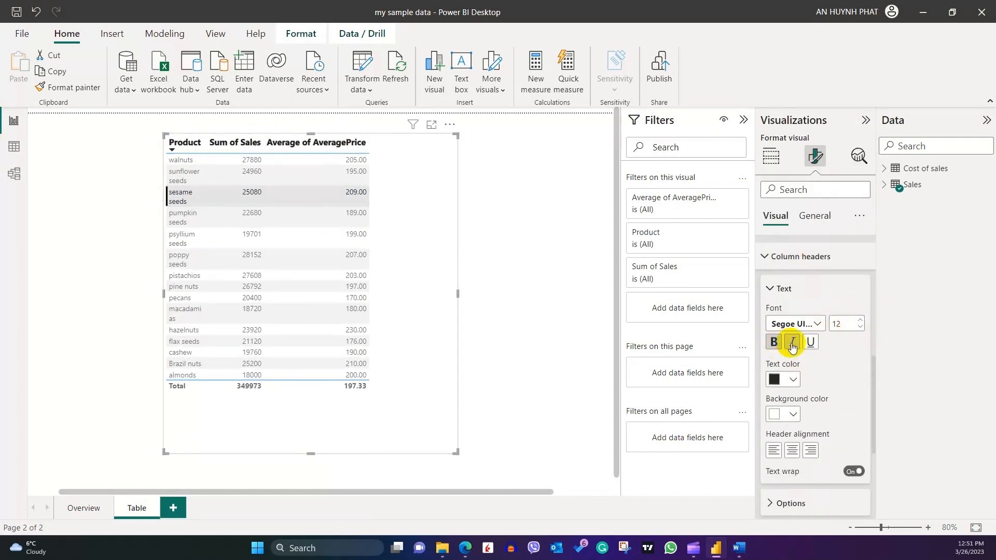
click(792, 342)
click(810, 342)
Color the column headers with red text on a light purple background.
click(792, 379)
click(837, 323)
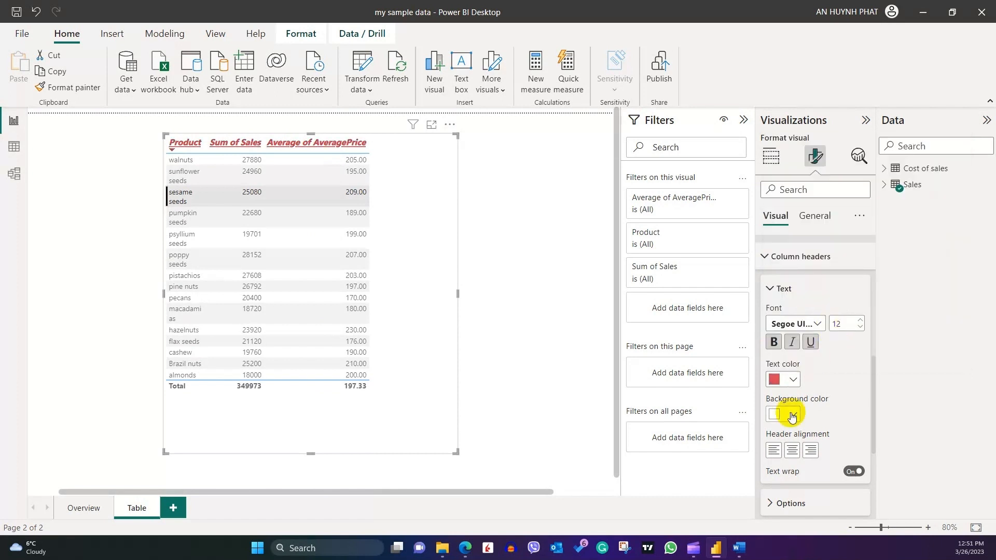
click(791, 414)
click(874, 356)
scroll(777, 409, down, 1)
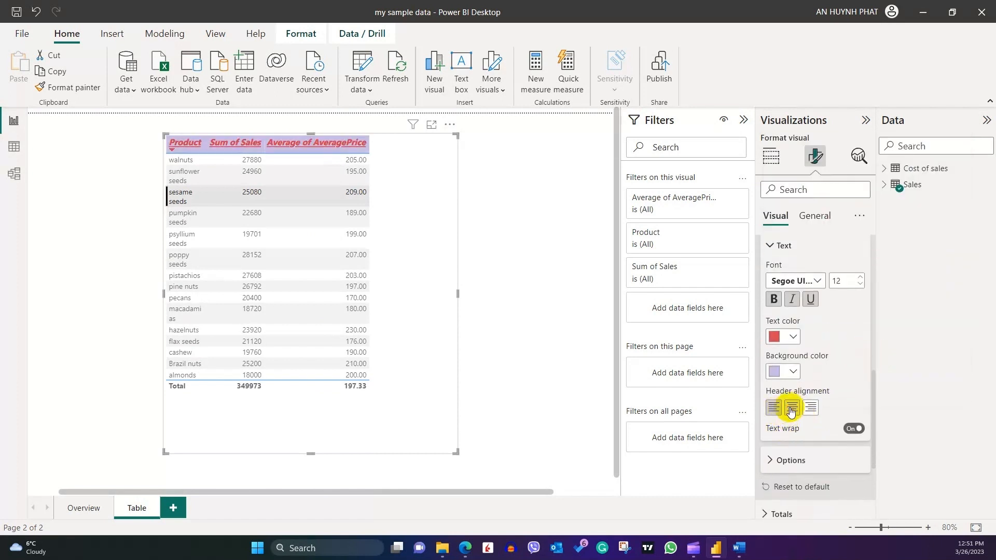
Right-align the column headers with text wrap off, and narrow the Average of AveragePrice column.
click(811, 409)
click(853, 429)
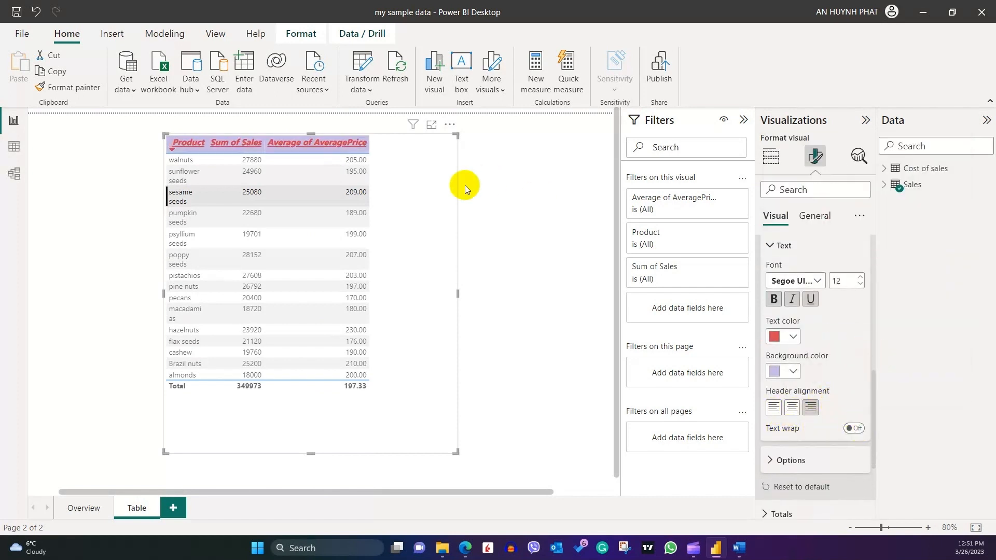
drag(371, 145, 313, 143)
Toggle the column headers' auto-size width off and back on, and reset the column header settings to default.
scroll(769, 378, down, 2)
click(769, 378)
scroll(767, 347, down, 1)
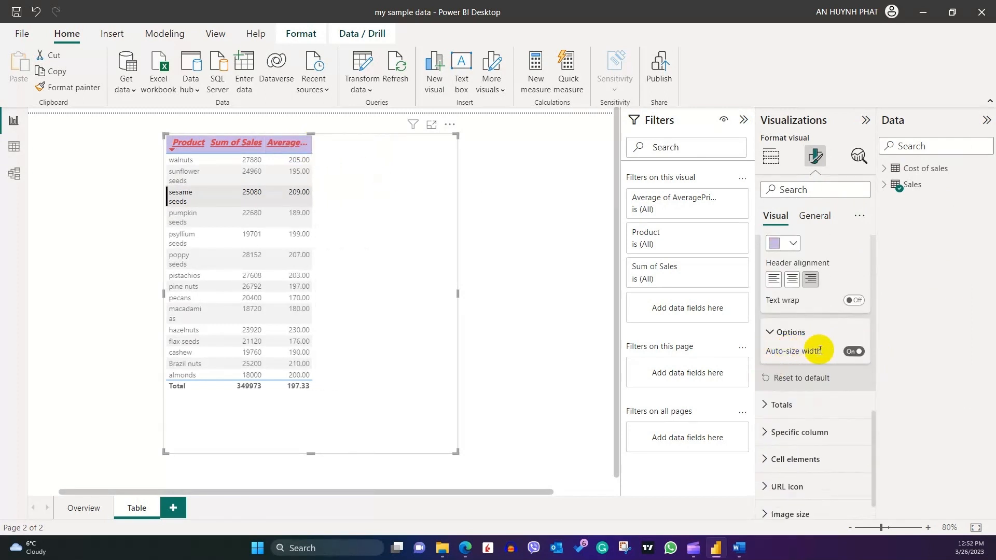
click(859, 355)
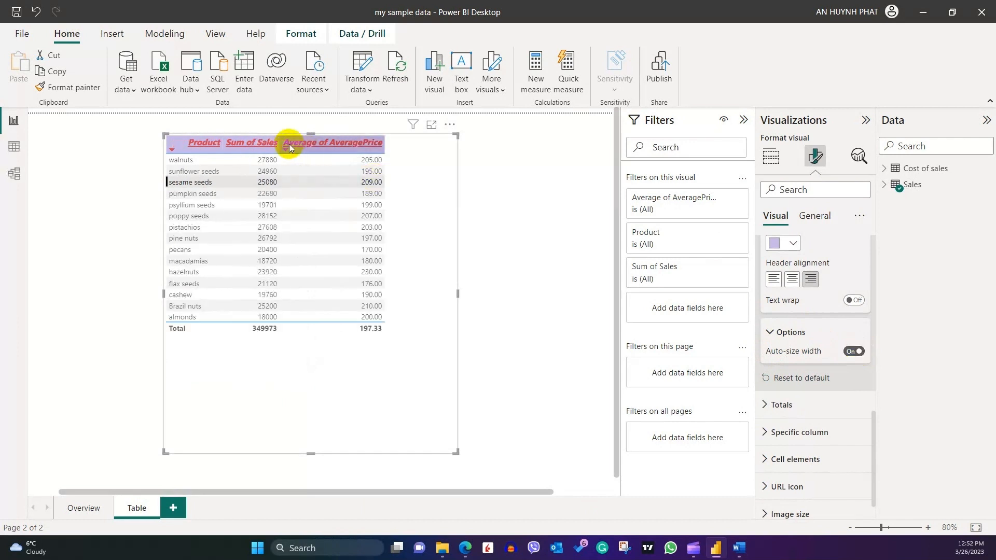
click(814, 376)
Toggle the table's total values off and back on.
scroll(814, 340, down, 2)
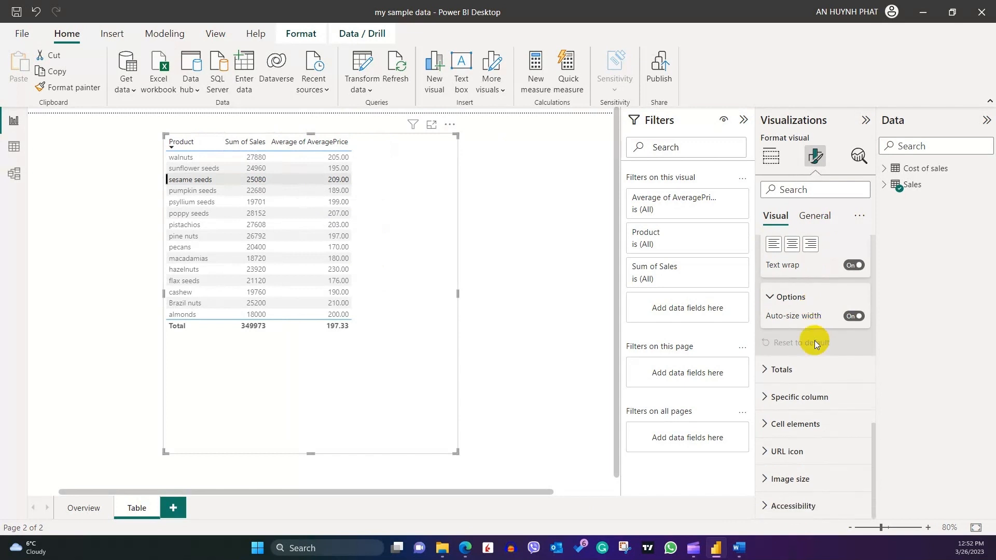
click(768, 370)
scroll(766, 369, down, 1)
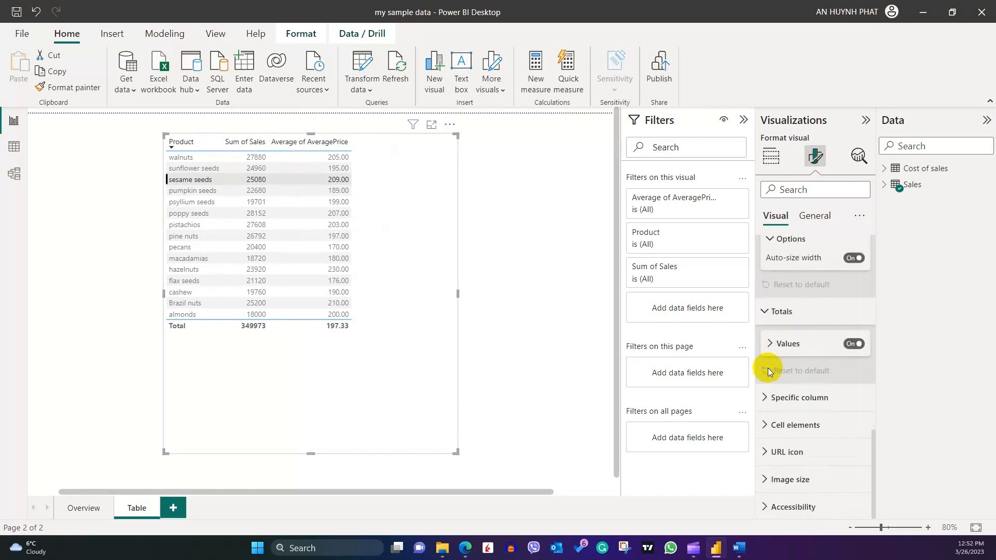
click(858, 346)
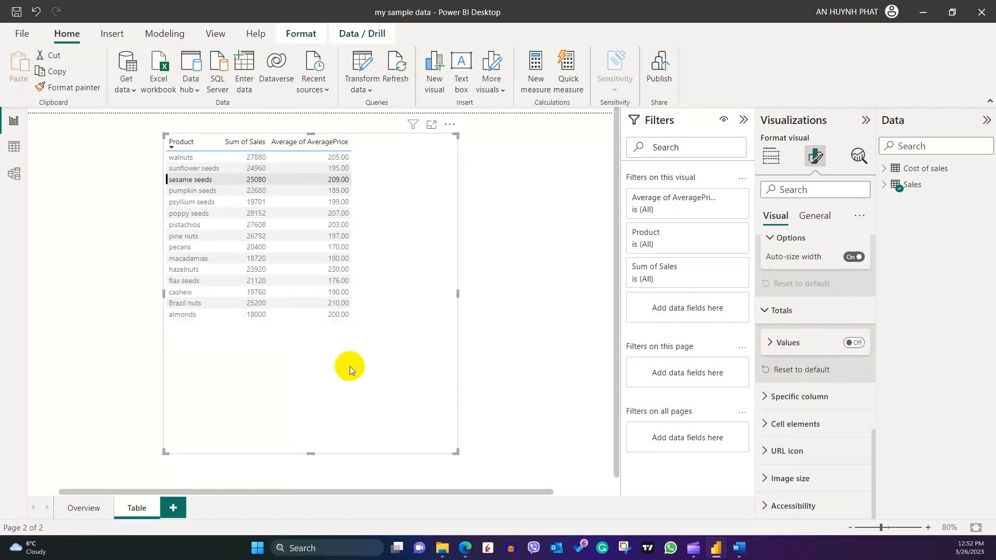
click(859, 344)
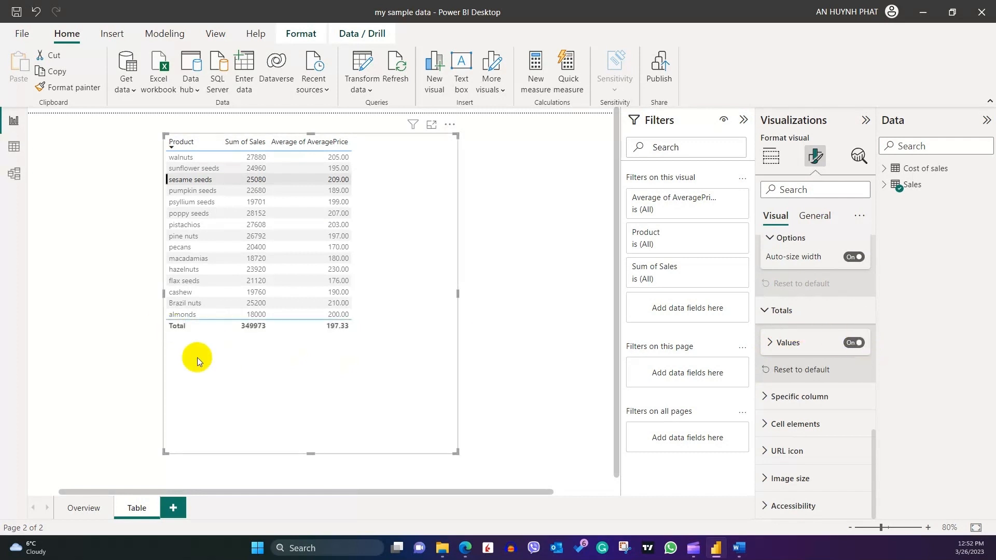
Change the table's total label to "Total sales".
click(764, 341)
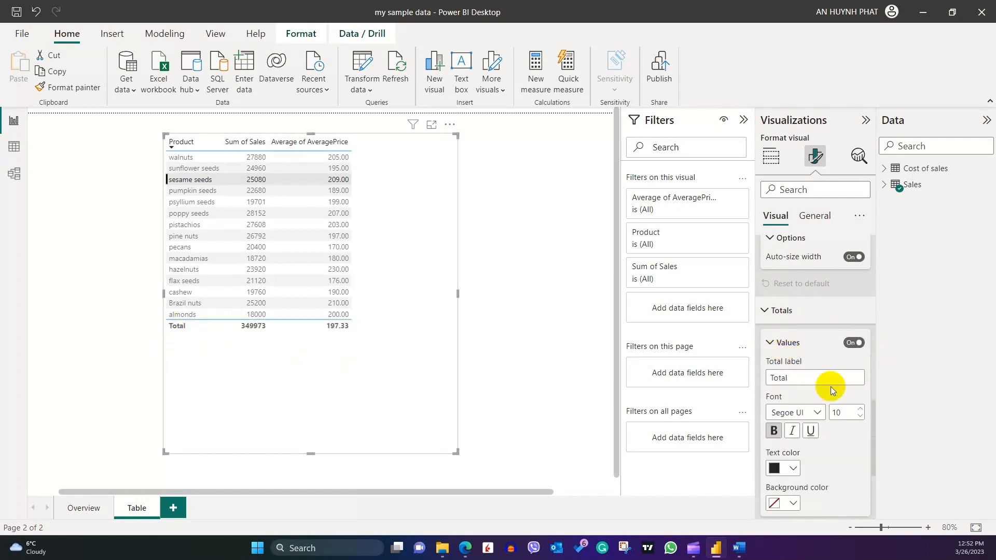
scroll(830, 387, down, 2)
click(816, 292)
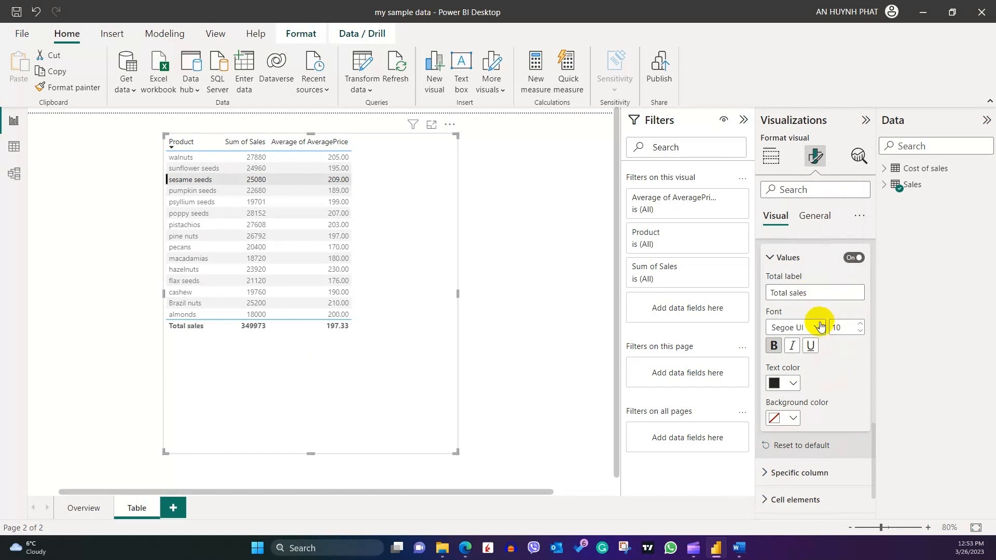
Format the table's total row in Segoe UI Bold at size 12, with the bold option off and italic and underline on.
click(817, 326)
click(823, 259)
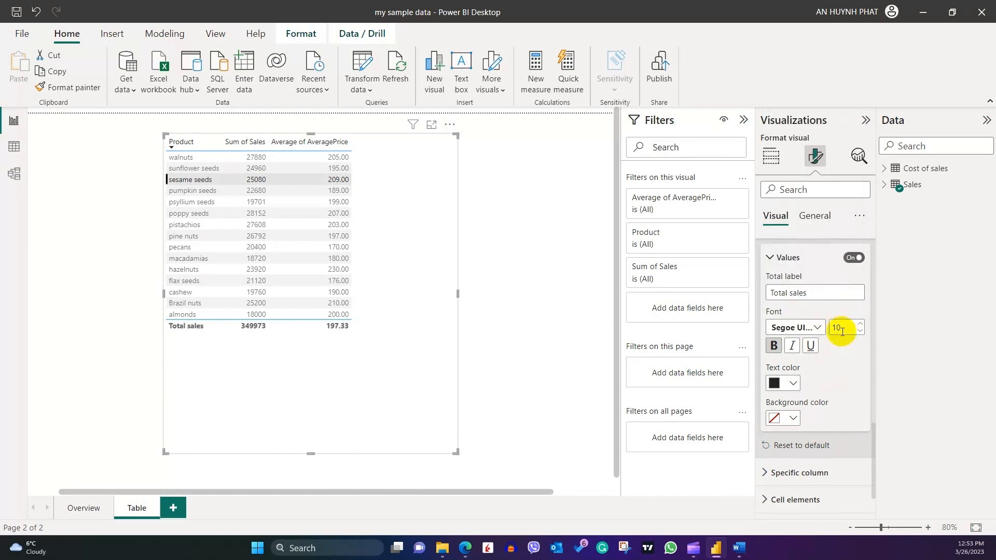
click(860, 325)
click(860, 325)
click(773, 345)
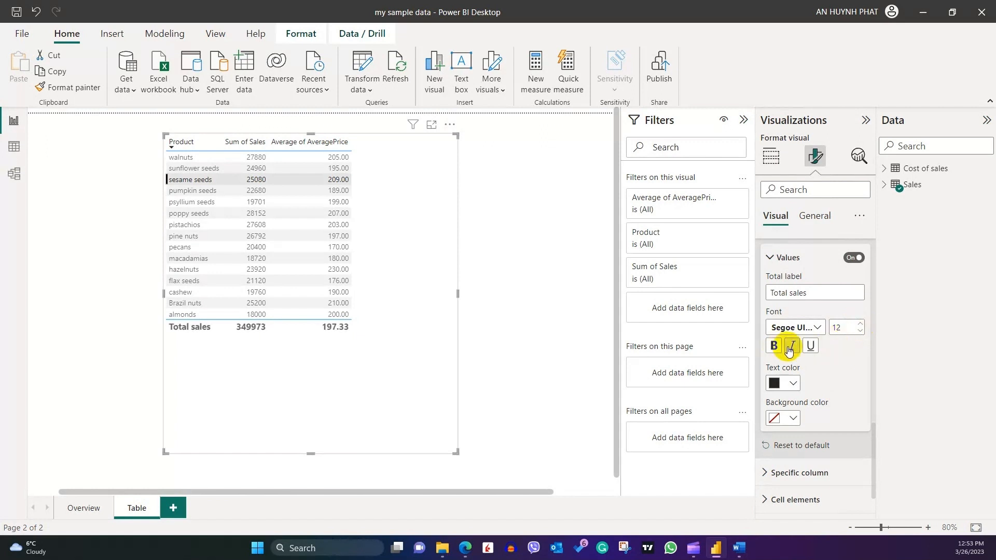
click(792, 345)
click(809, 346)
Color the table's total row with pink text on a light yellow background.
click(788, 383)
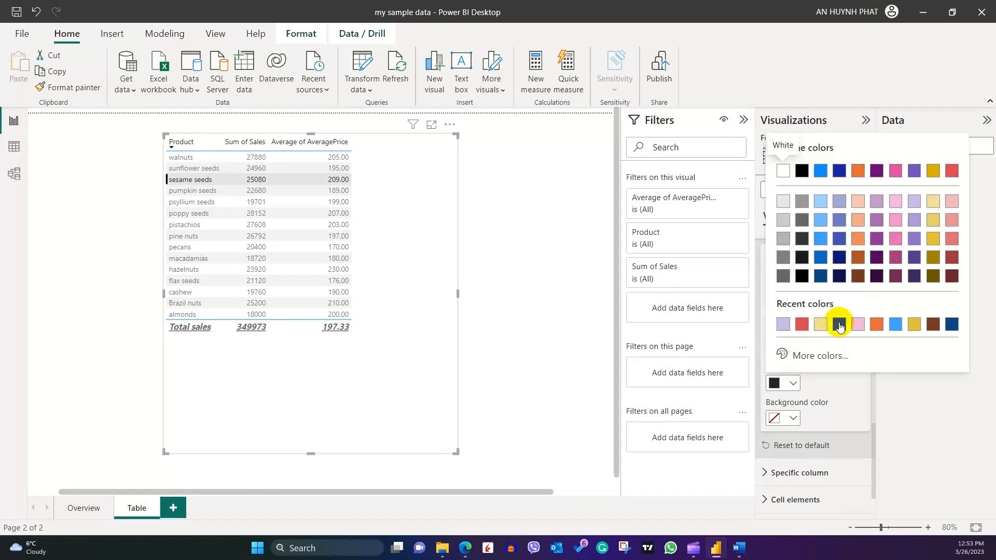
click(856, 326)
click(793, 419)
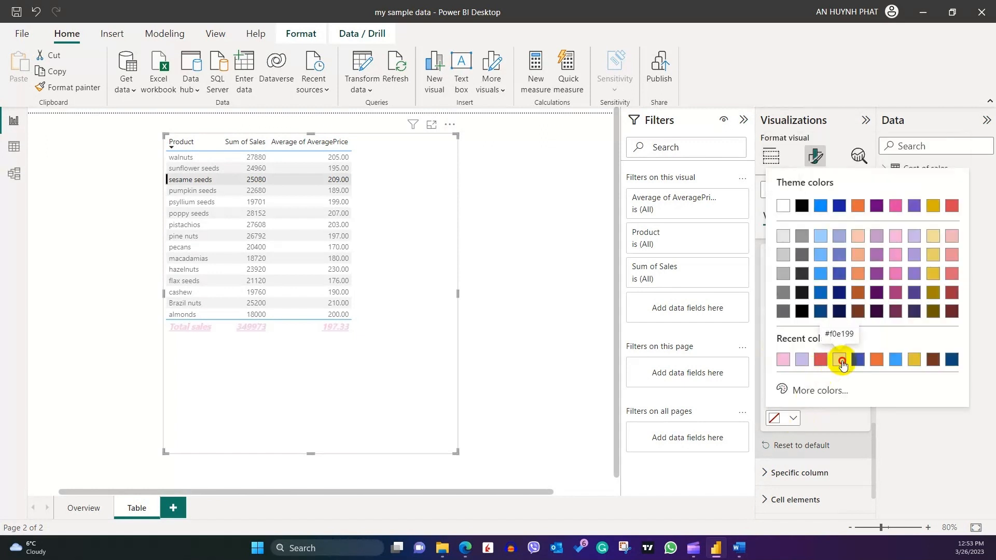
click(835, 356)
Reset the totals settings to default, and choose Sum of Sales as the specific column, with settings applied to its values only.
scroll(818, 375, down, 2)
click(818, 372)
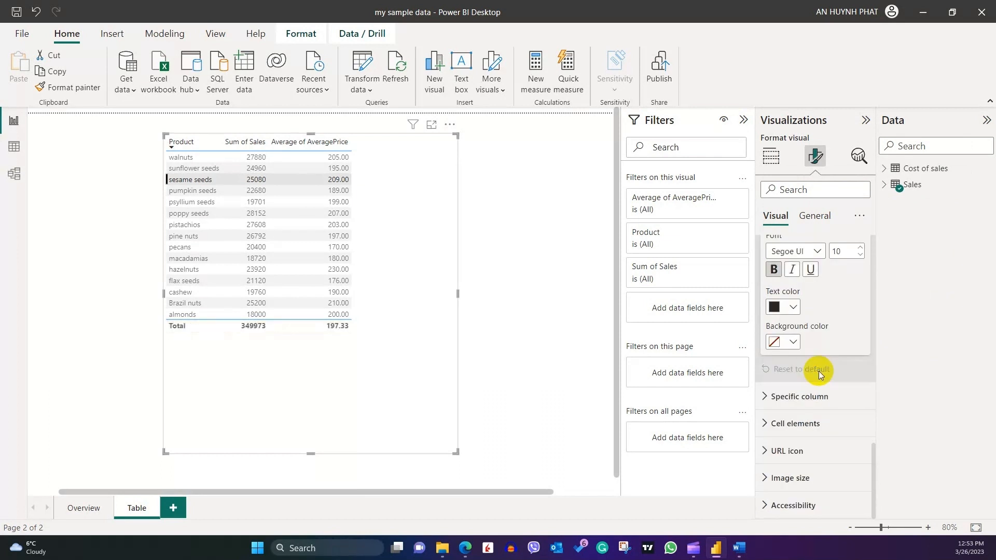
click(778, 397)
scroll(845, 363, down, 3)
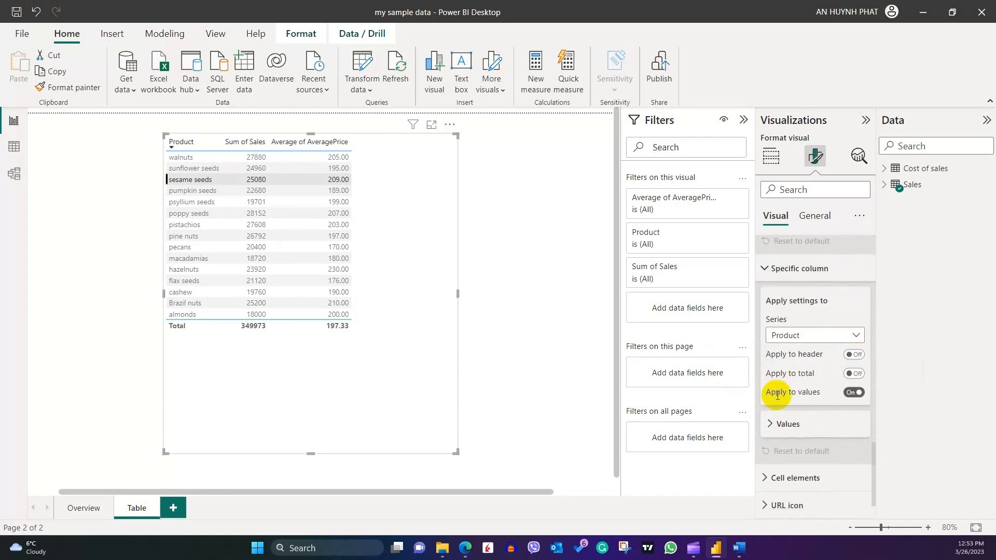
click(855, 336)
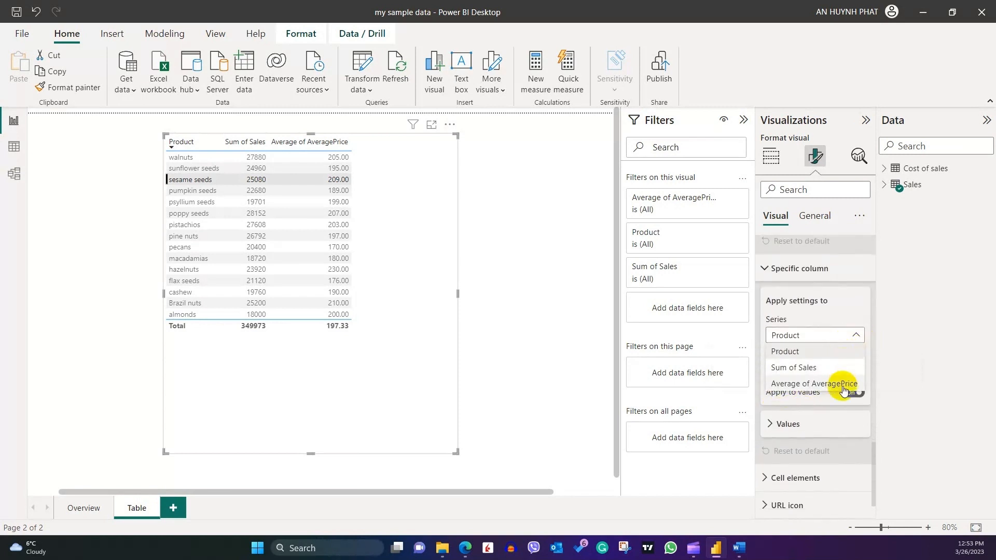
click(837, 368)
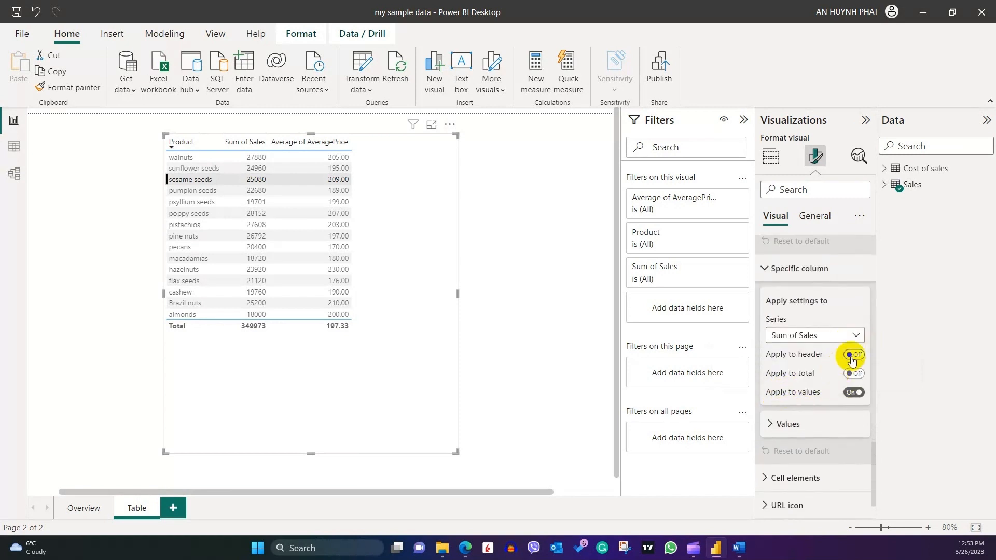
click(853, 393)
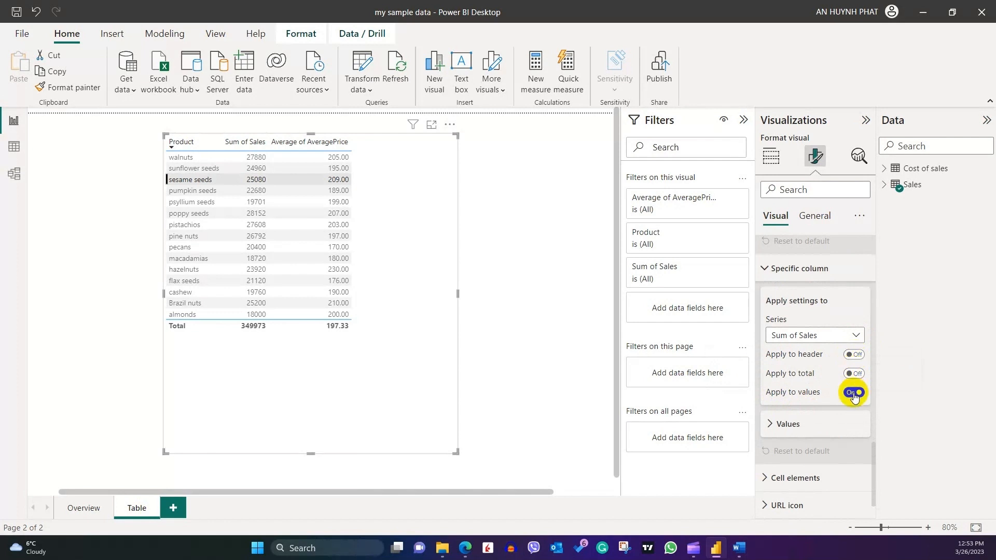
scroll(854, 394, down, 2)
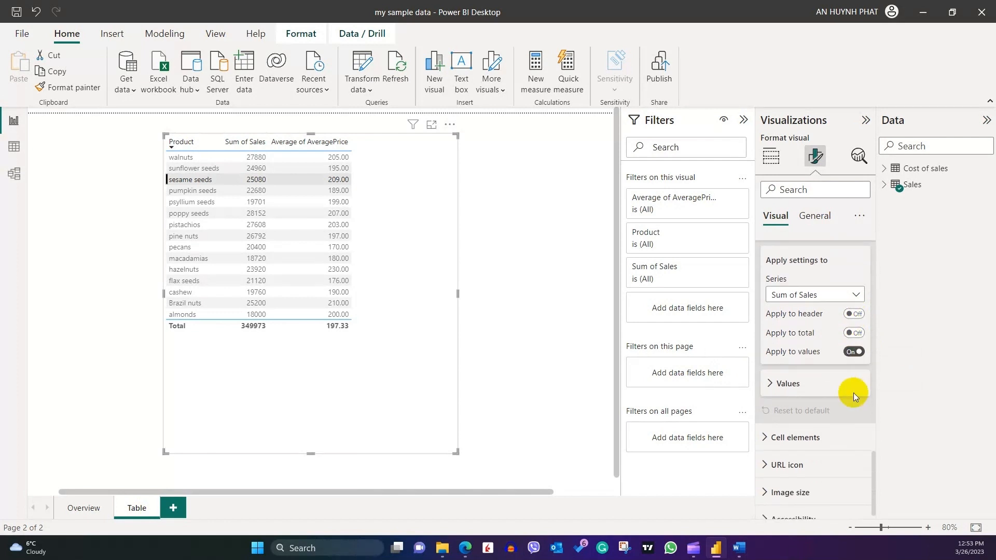
Color the Sum of Sales values with light purple text on a red background, and align them right.
click(775, 371)
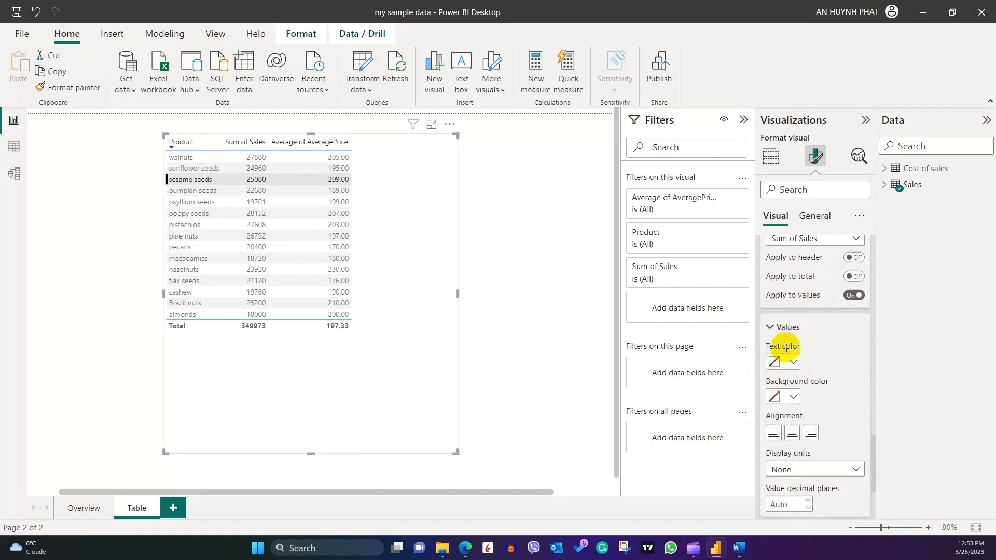
click(792, 363)
click(843, 310)
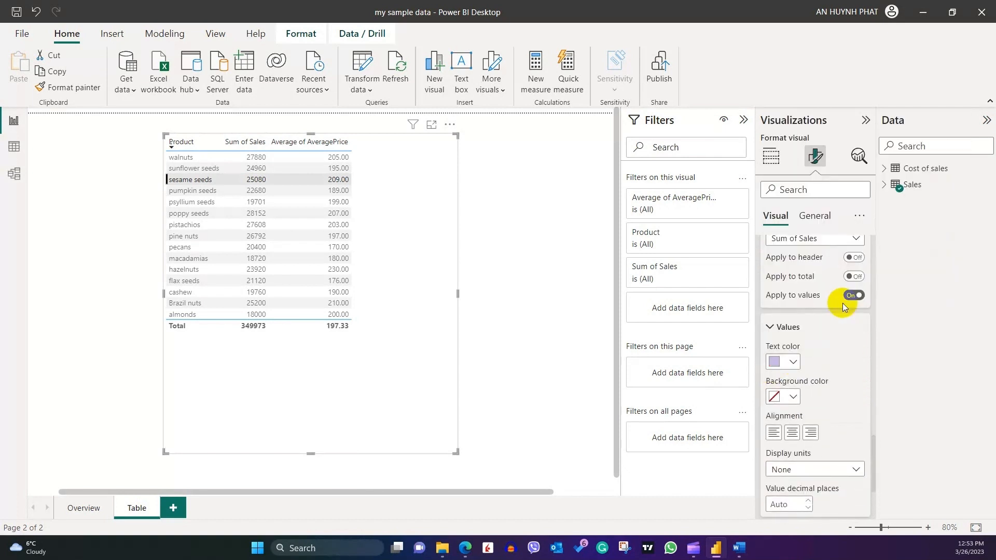
click(793, 396)
click(858, 338)
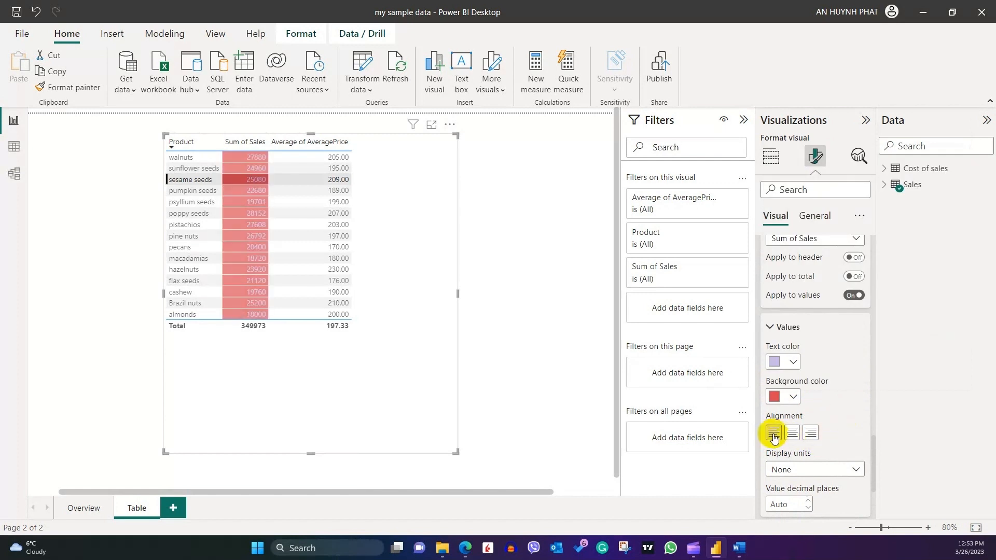
click(773, 432)
click(809, 432)
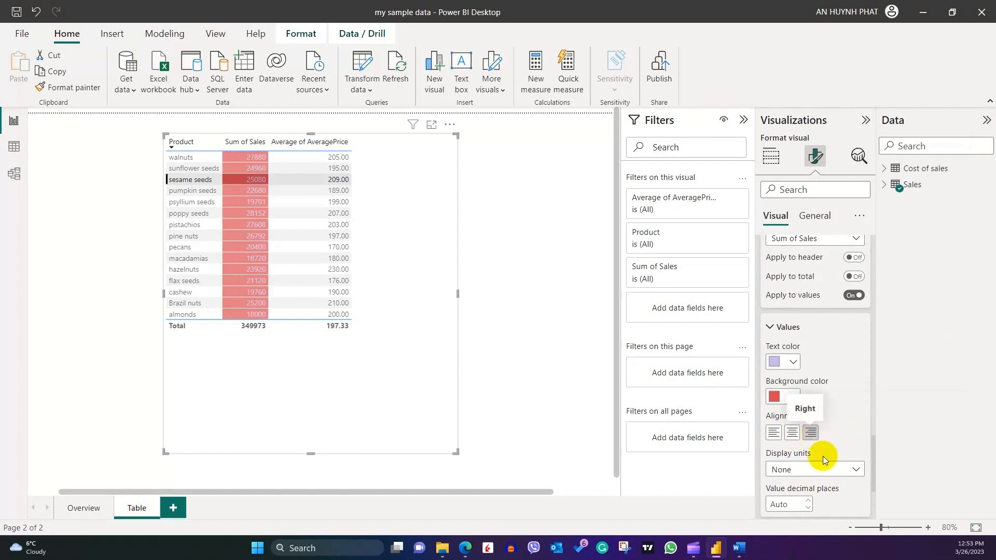
Set the display units of the Sum of Sales values to Thousands, and adjust their decimal places.
scroll(854, 464, down, 3)
click(857, 383)
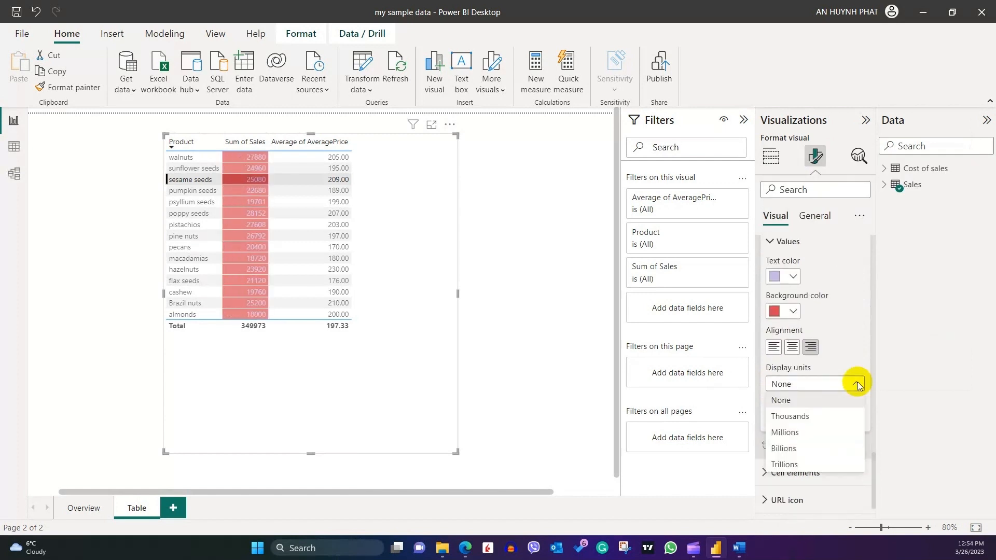
click(806, 416)
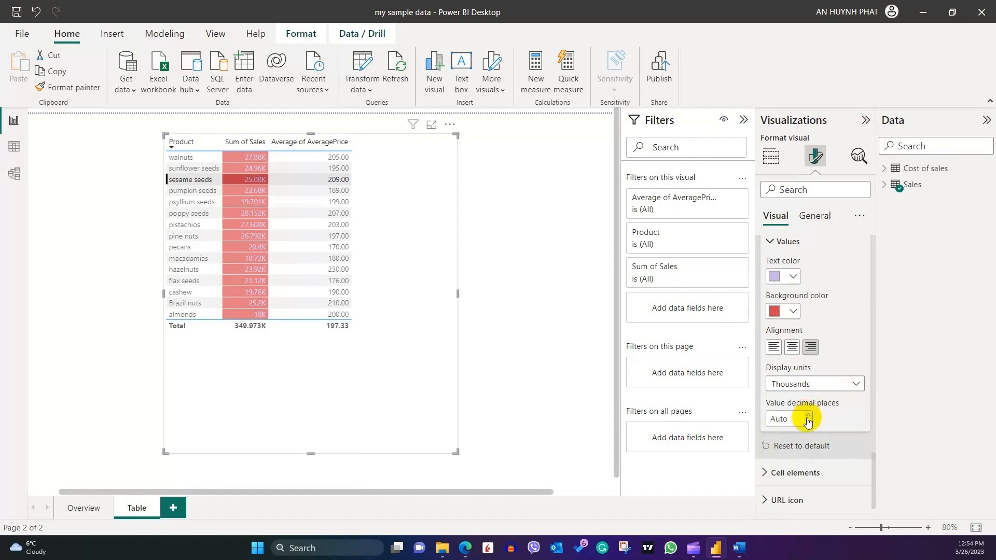
click(807, 417)
scroll(863, 450, down, 1)
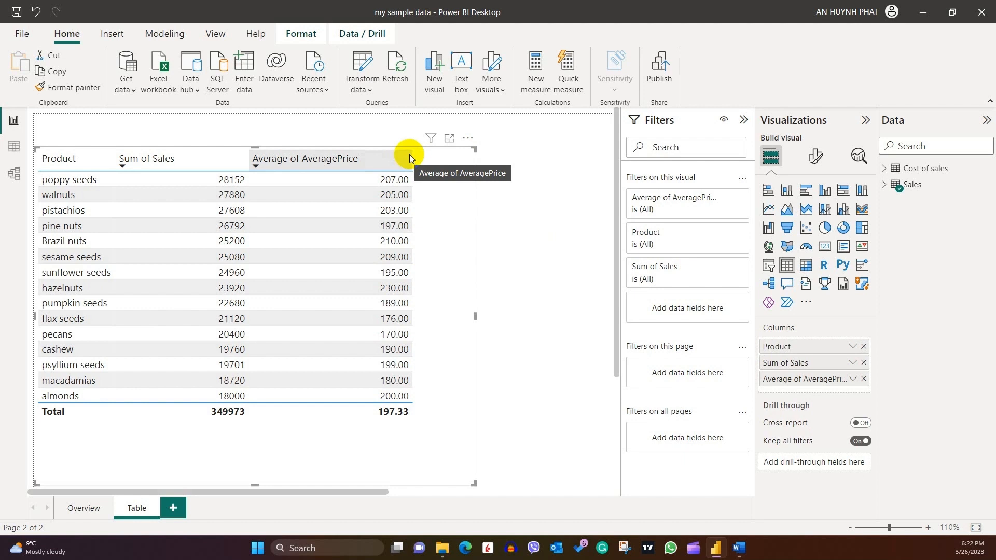
Try the None and Minimal style presets on the table.
click(817, 157)
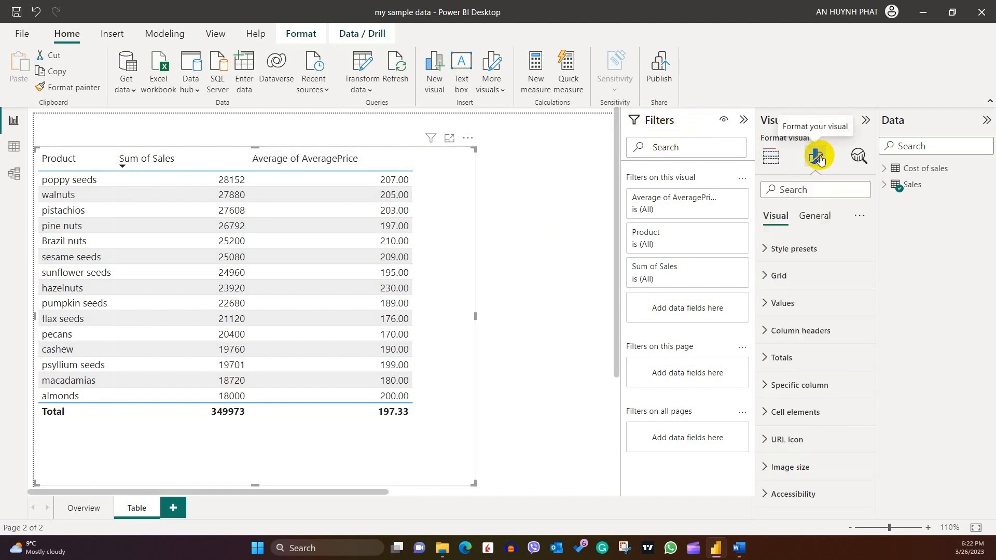
click(768, 250)
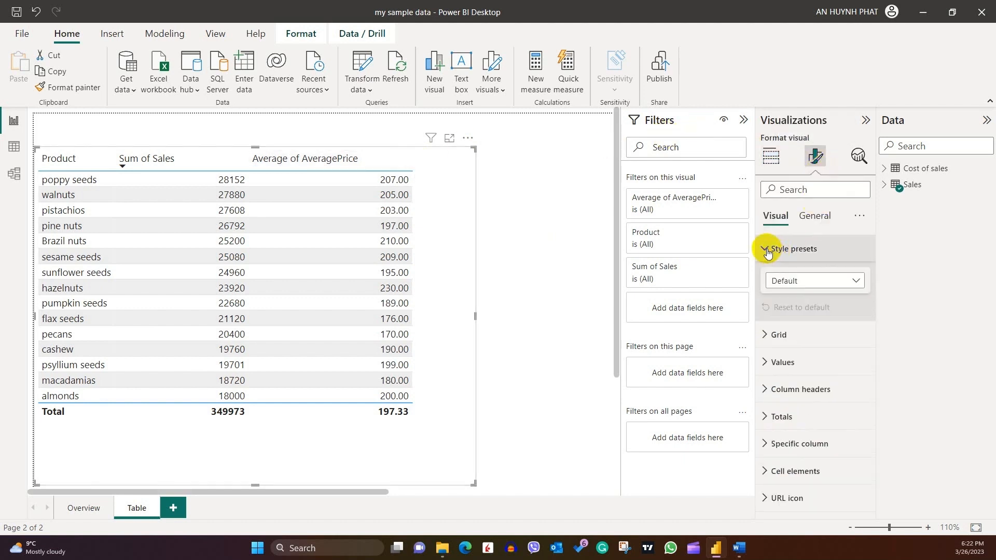
click(855, 282)
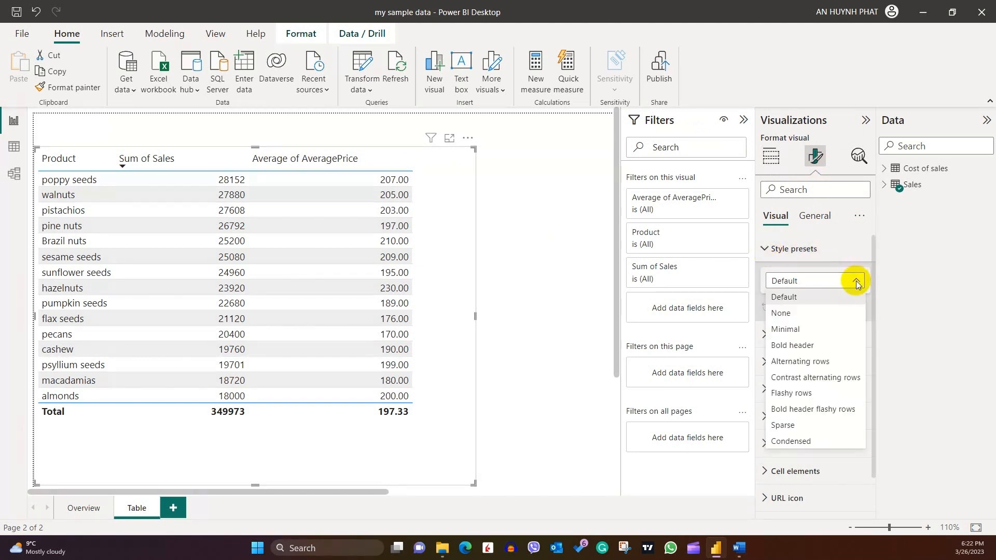
click(836, 313)
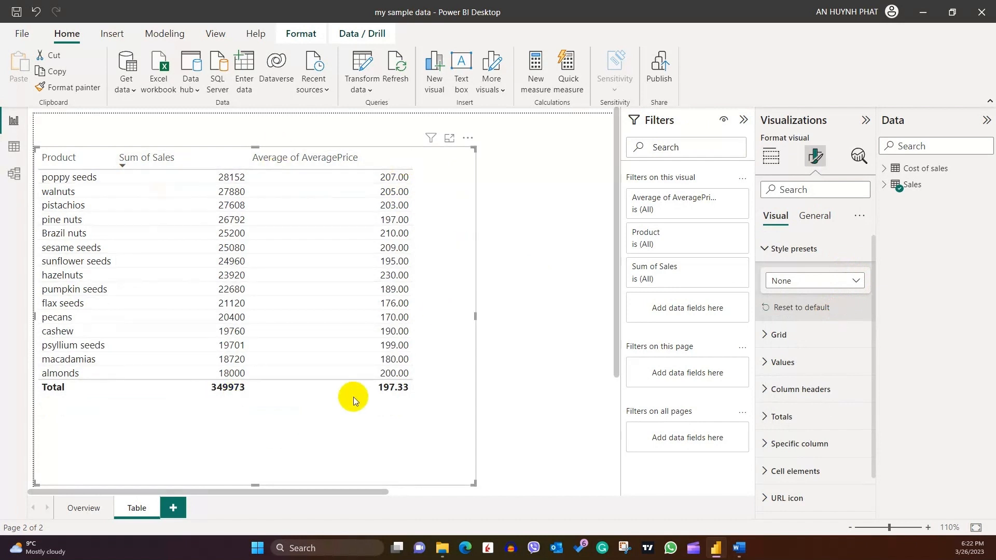
click(820, 280)
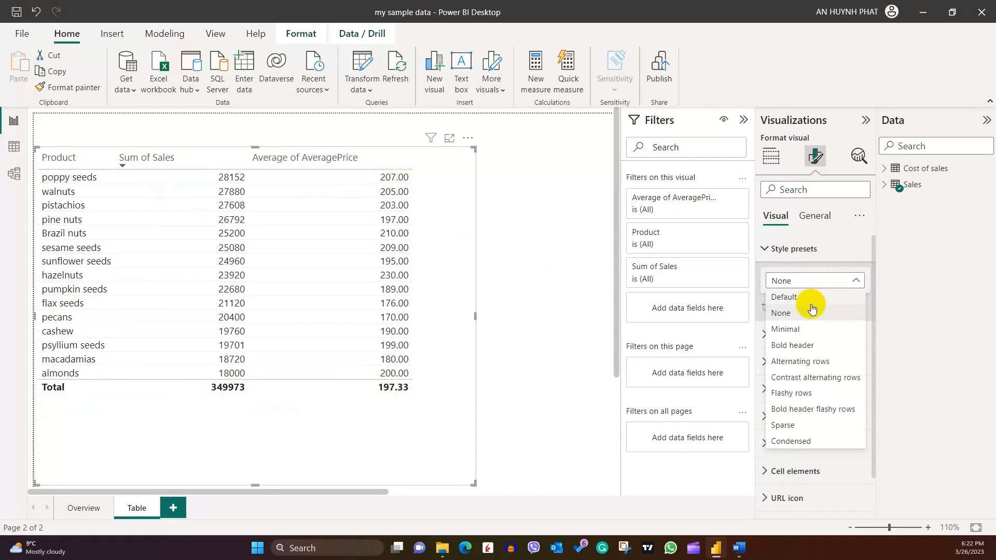
click(790, 327)
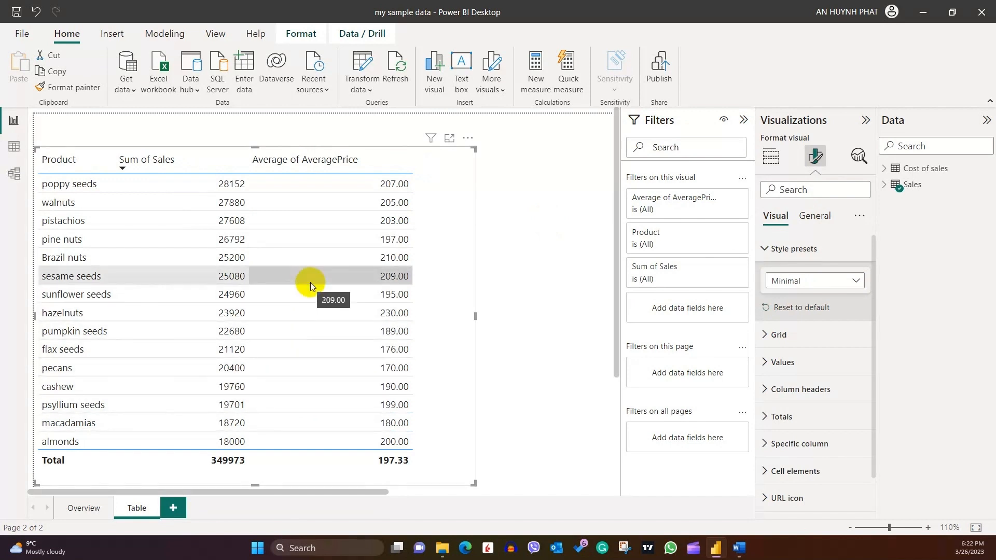
Try the Bold header and Alternating rows style presets on the table.
click(797, 281)
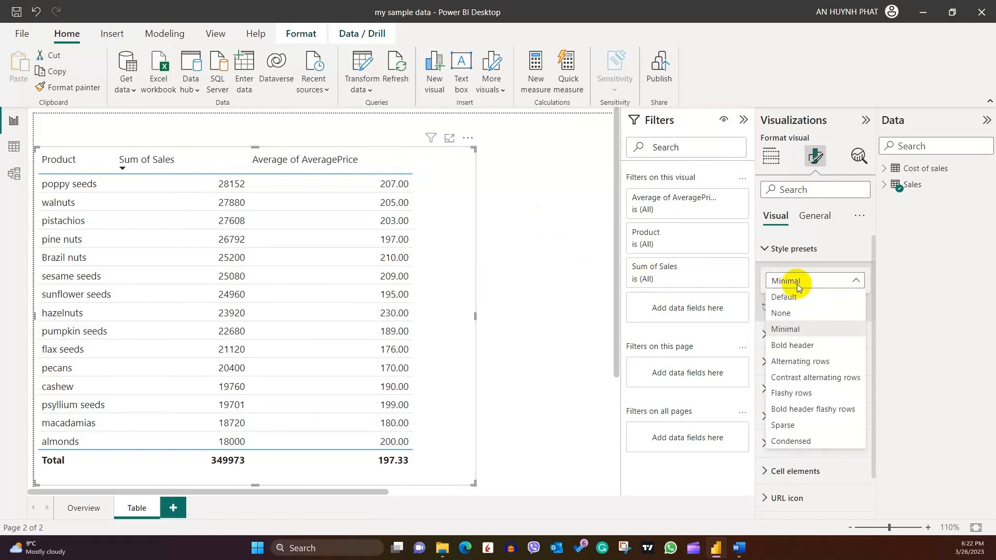
click(806, 347)
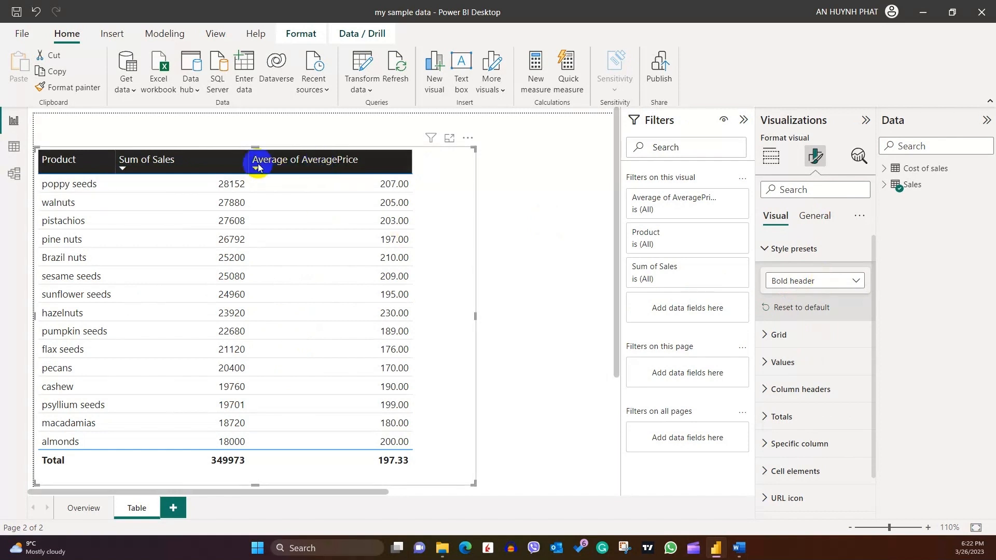
click(826, 282)
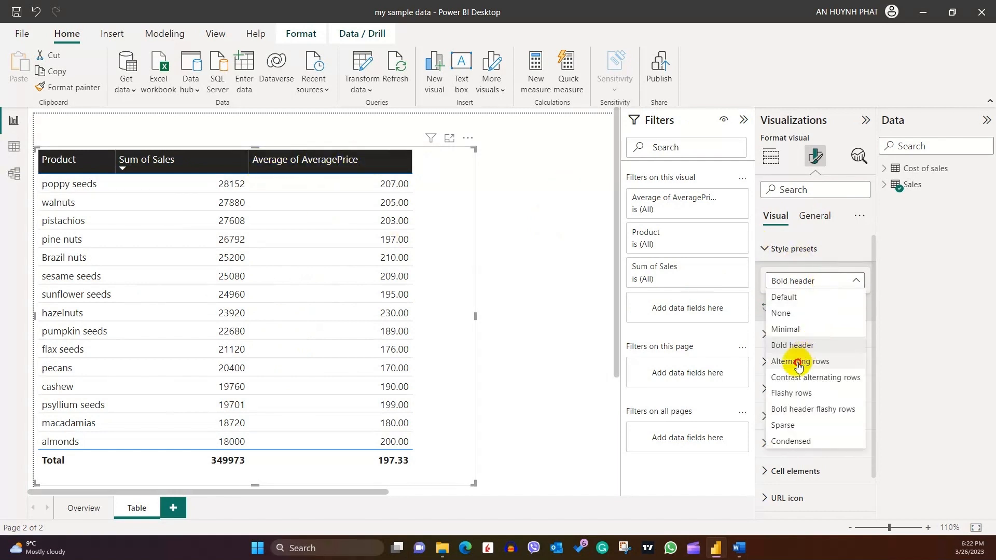
click(809, 358)
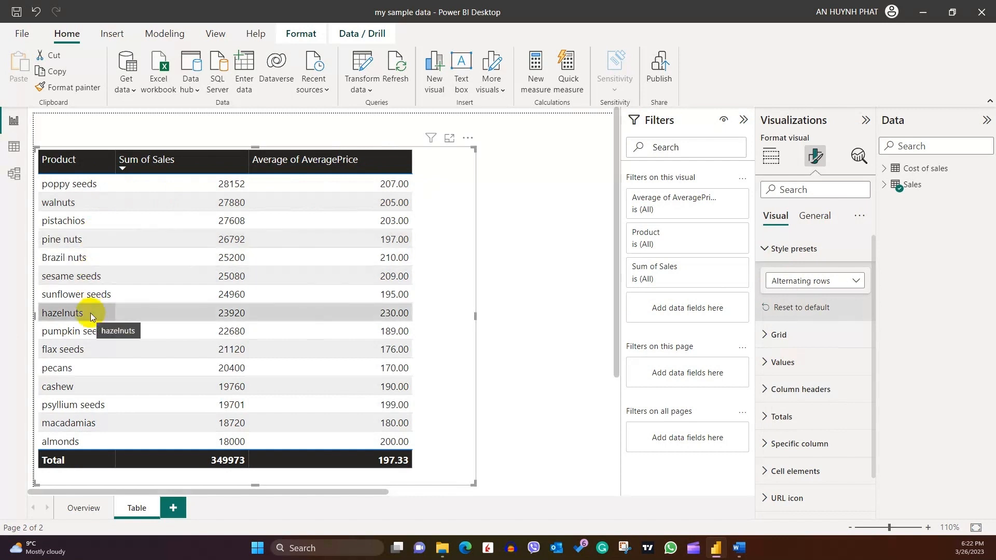
Try the Contrast alternating rows and Flashy rows style presets on the table.
click(789, 279)
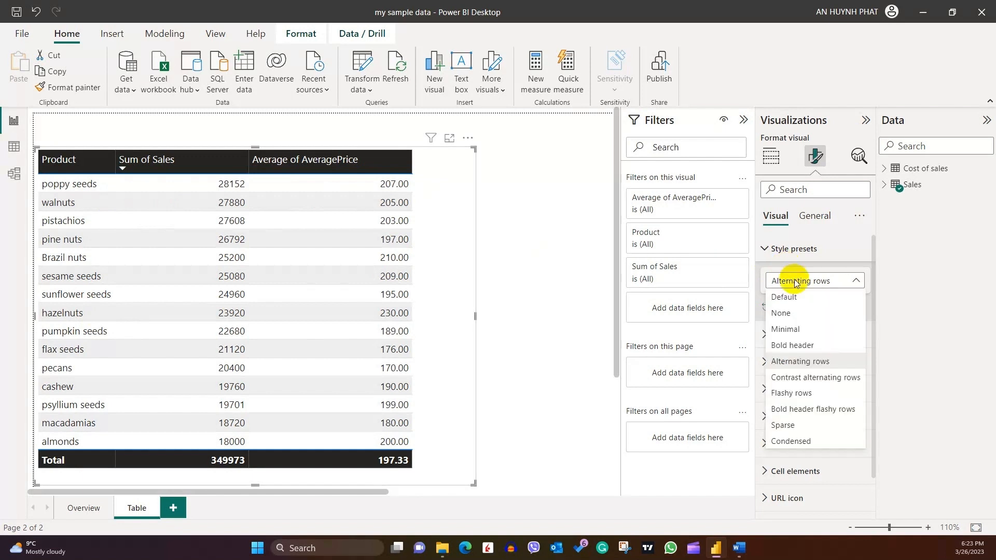
click(810, 379)
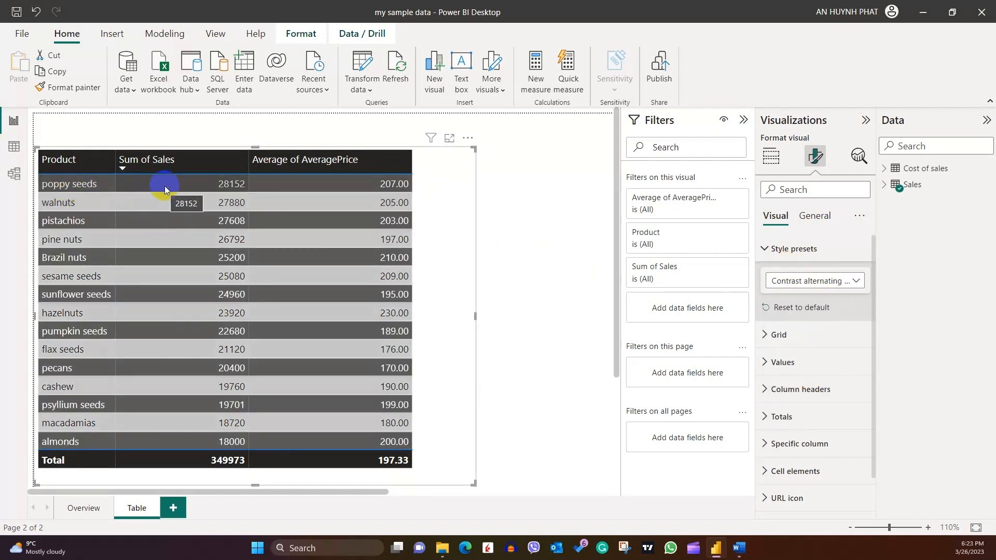
click(793, 281)
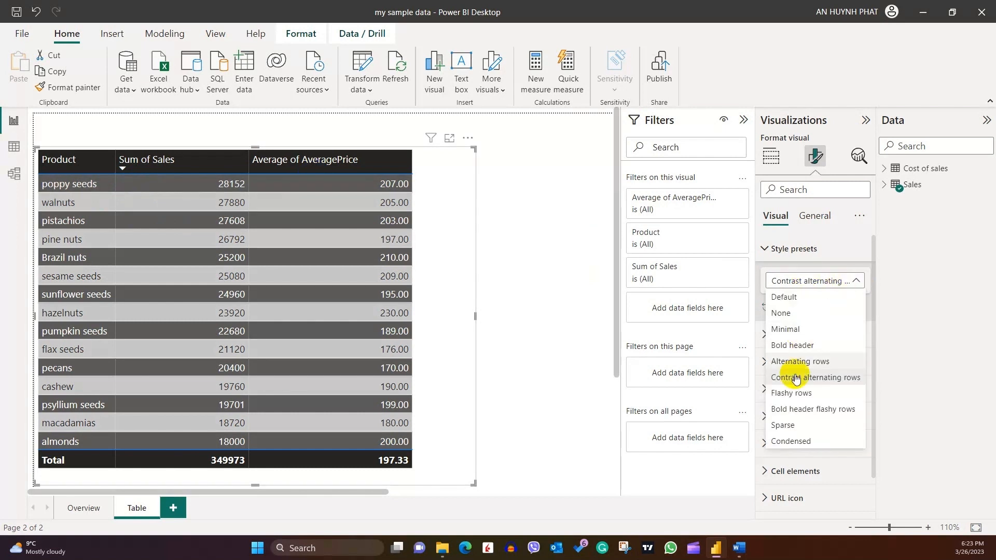
click(792, 393)
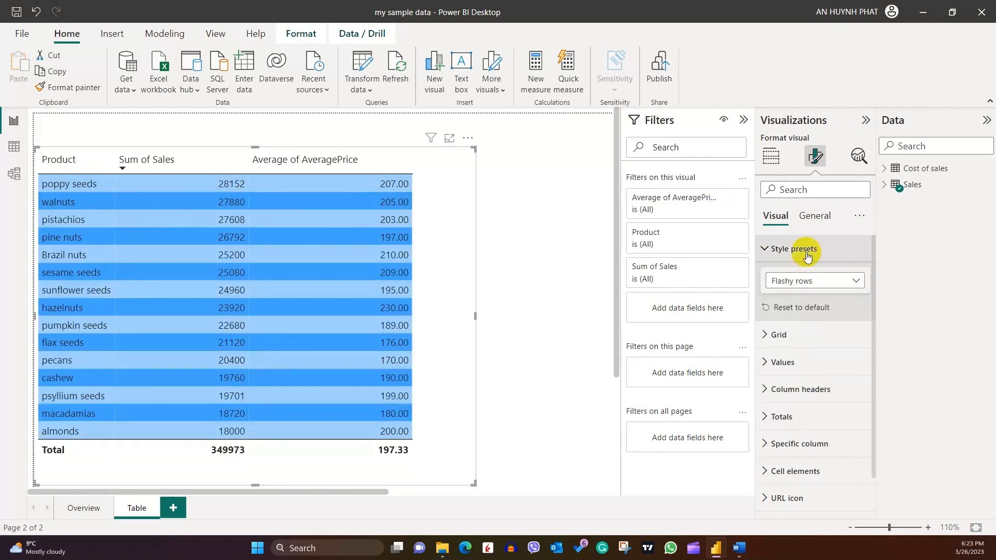
Try the Bold header flashy rows and Sparse style presets on the table.
click(794, 280)
click(814, 411)
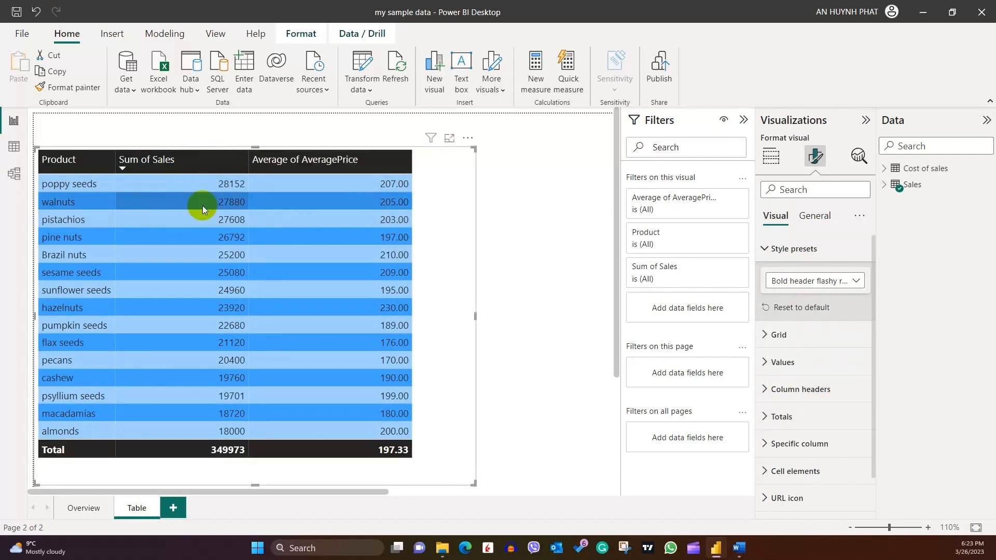
click(842, 281)
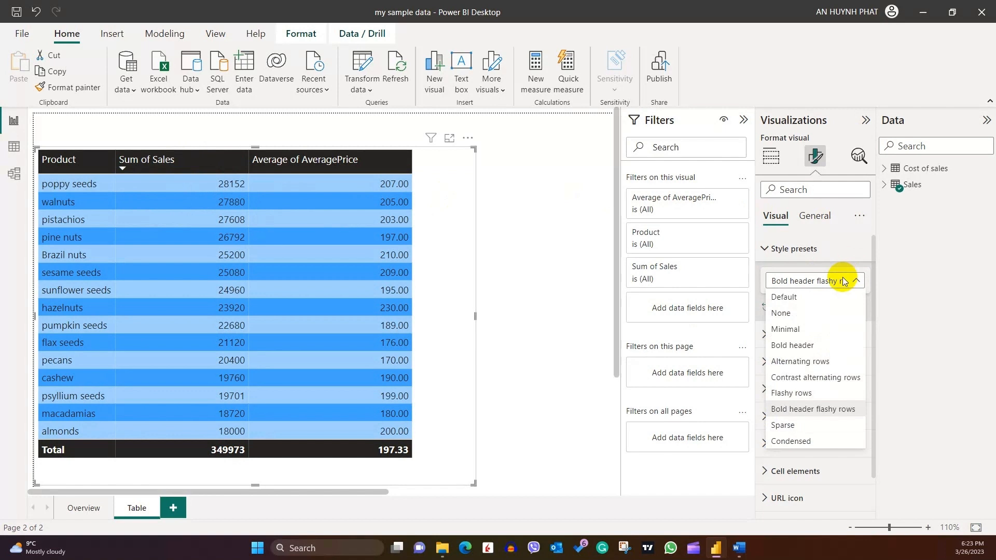
click(783, 425)
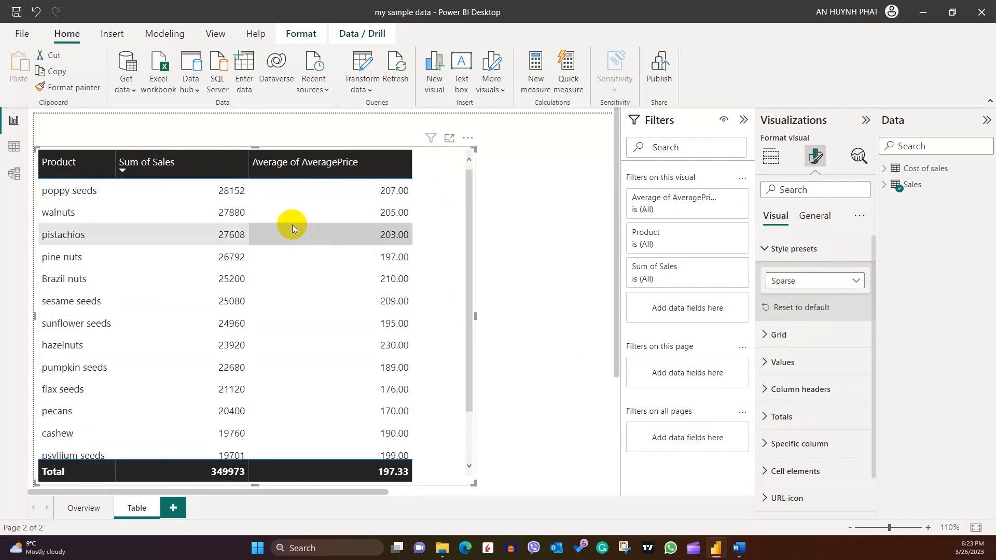
Try the Condensed style preset on the table, and switch it to Bold header.
click(859, 280)
click(771, 441)
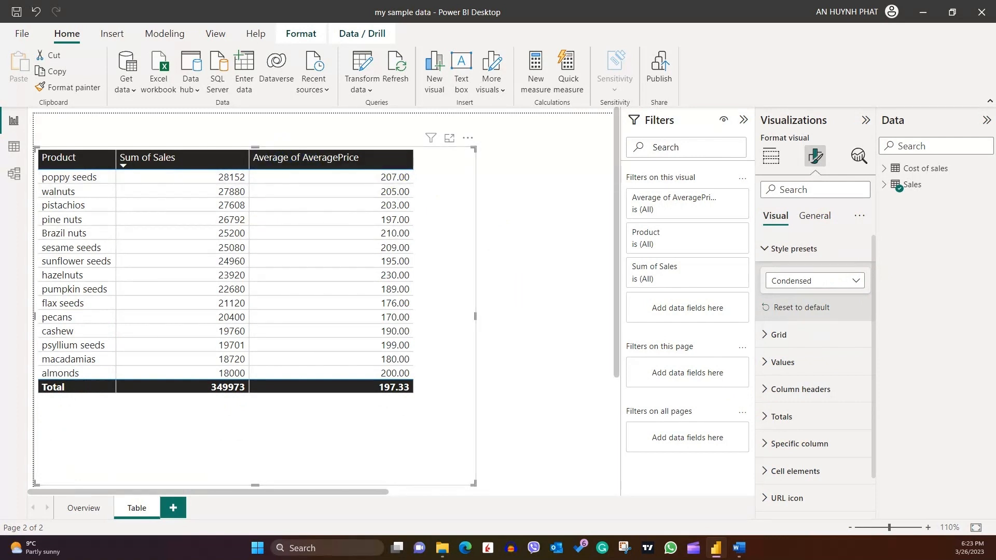
click(814, 280)
click(823, 306)
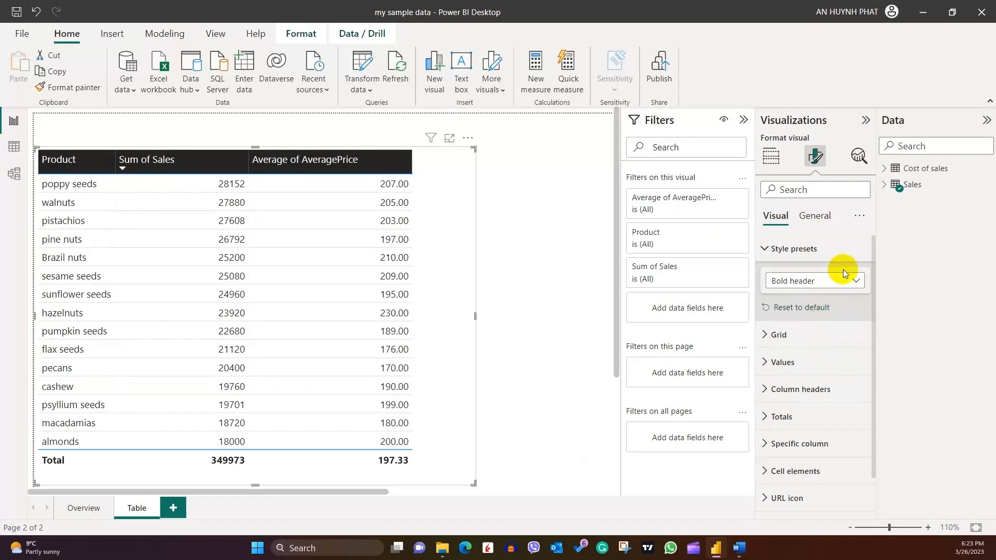
Apply the Alternating rows style preset to the table, and set its column headers' background color to blue.
click(831, 278)
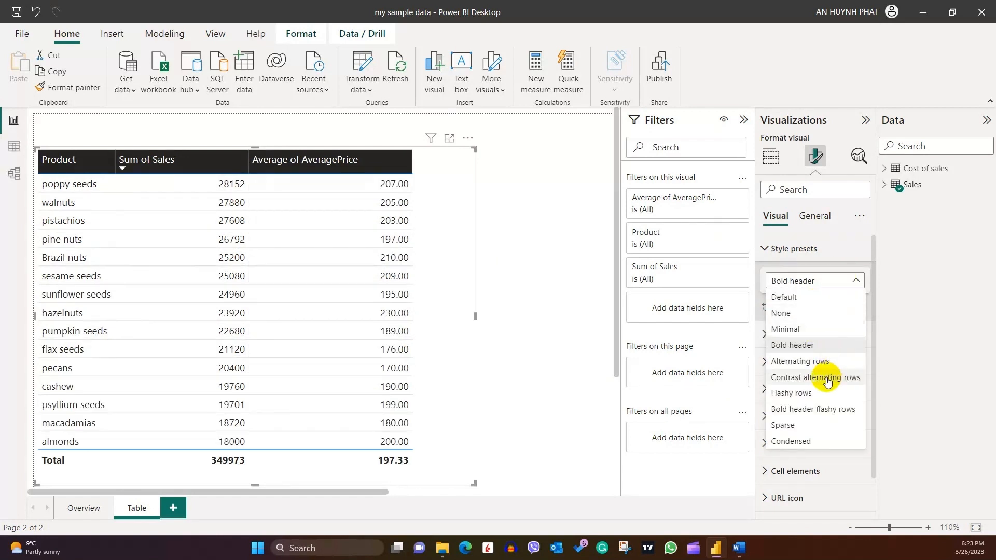
click(826, 362)
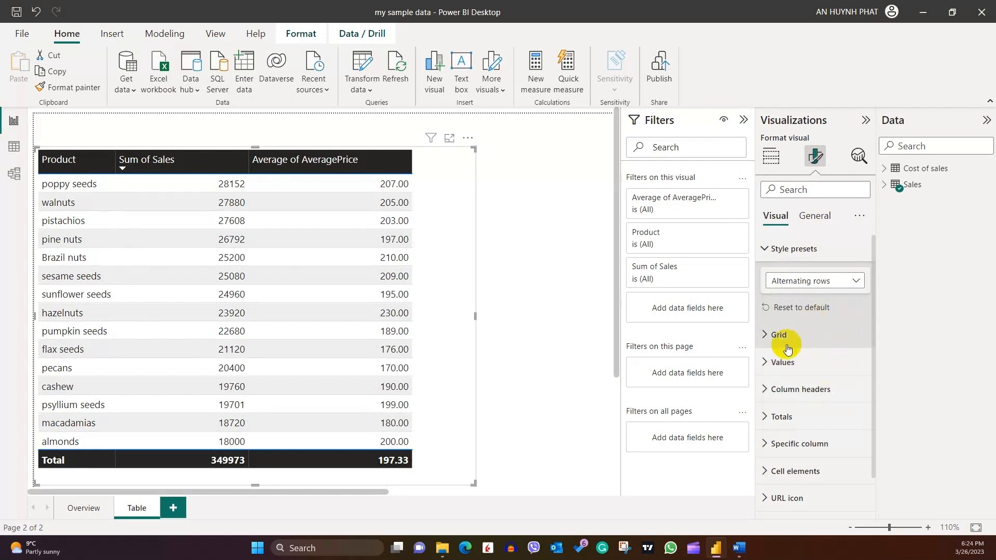
click(767, 390)
scroll(767, 392, down, 3)
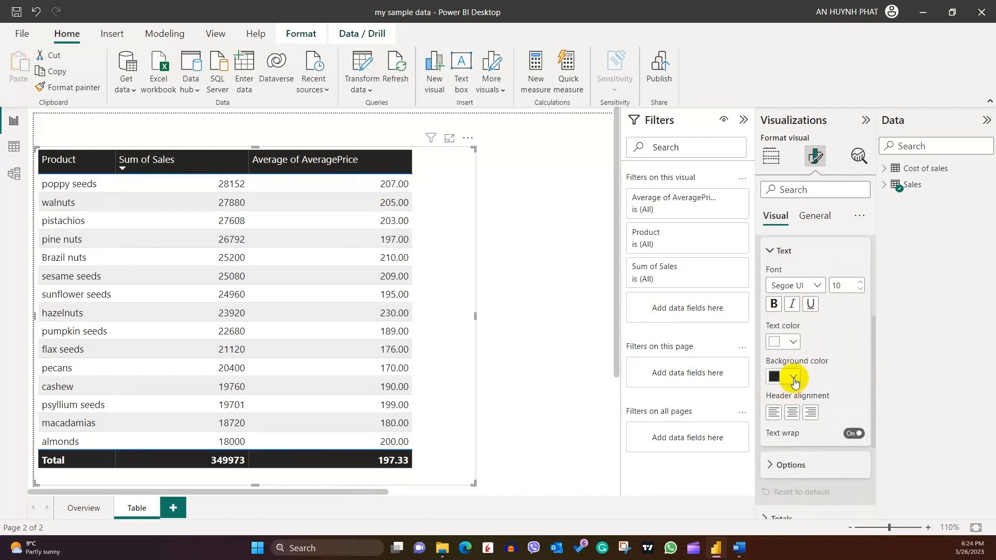
click(793, 378)
click(783, 317)
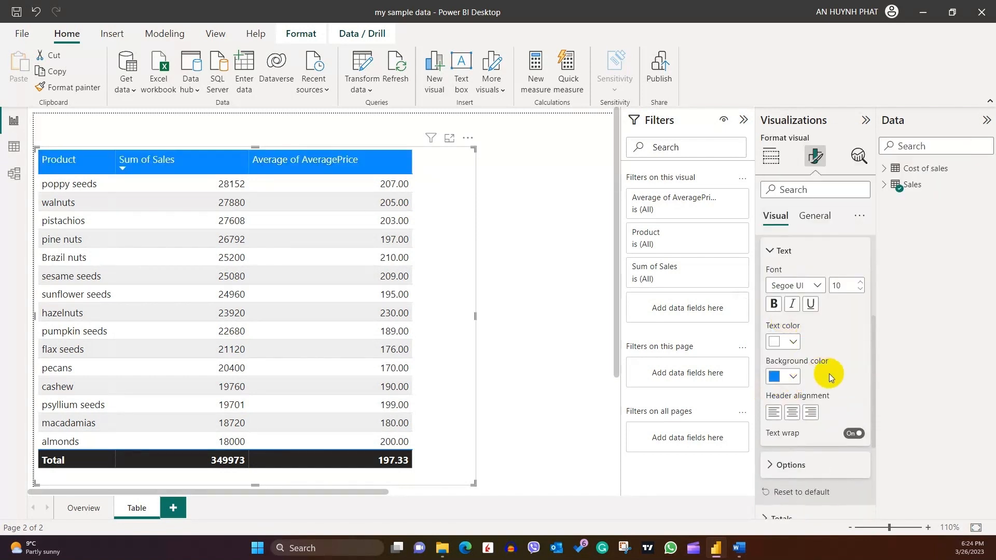
Set the background color of the table's total row to the same blue as the column headers.
scroll(833, 379, down, 4)
click(778, 369)
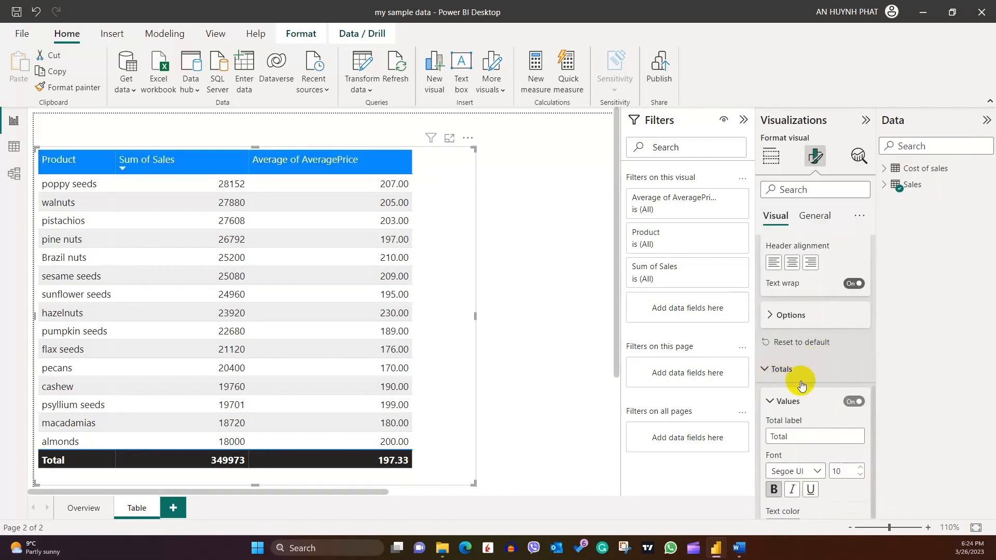
scroll(799, 384, down, 3)
click(794, 435)
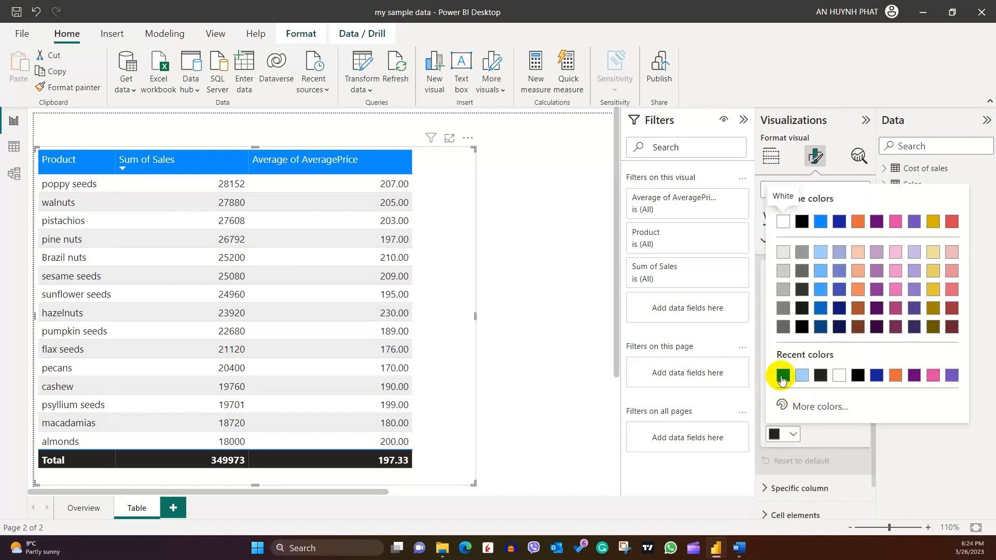
click(782, 379)
Change the alternate background color of the table's values.
scroll(776, 358, up, 6)
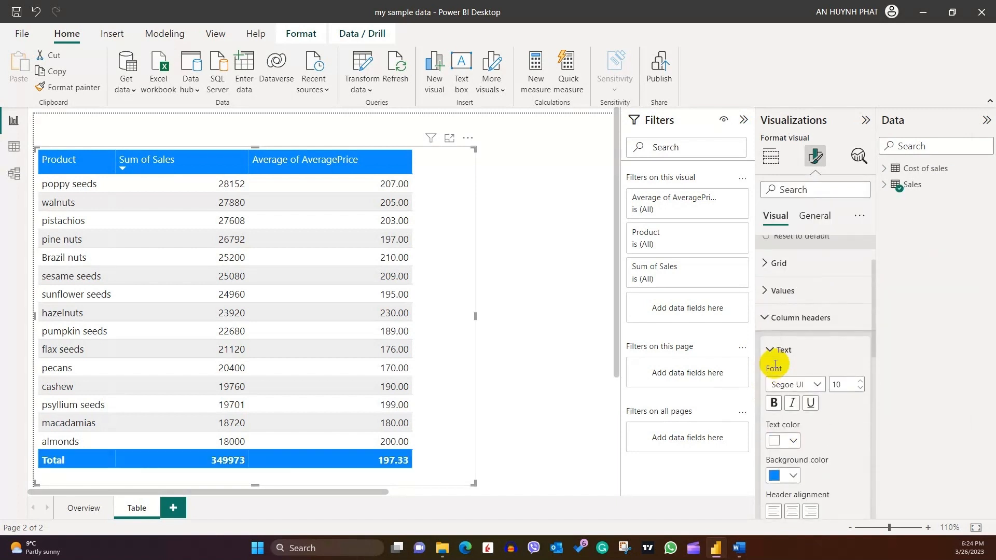
click(767, 292)
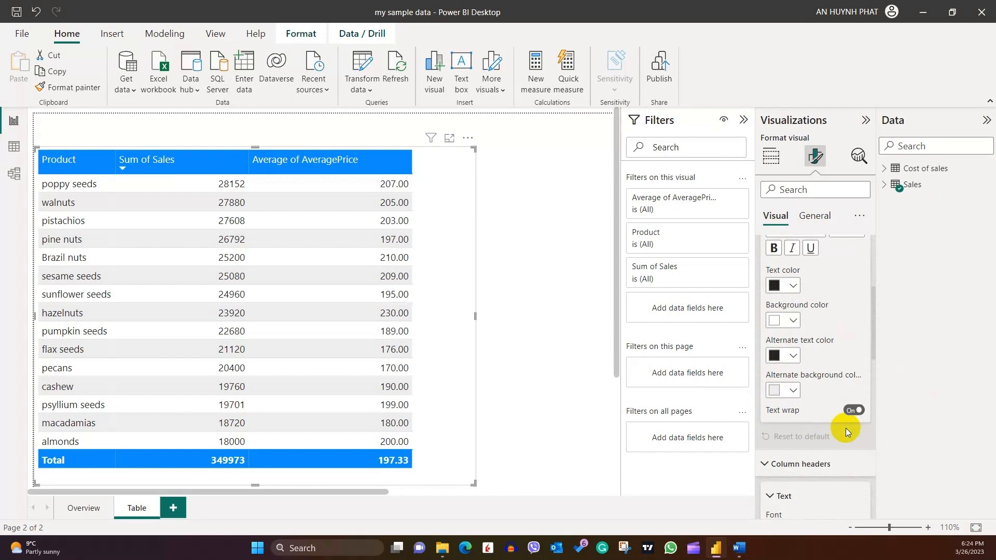
click(791, 390)
click(799, 335)
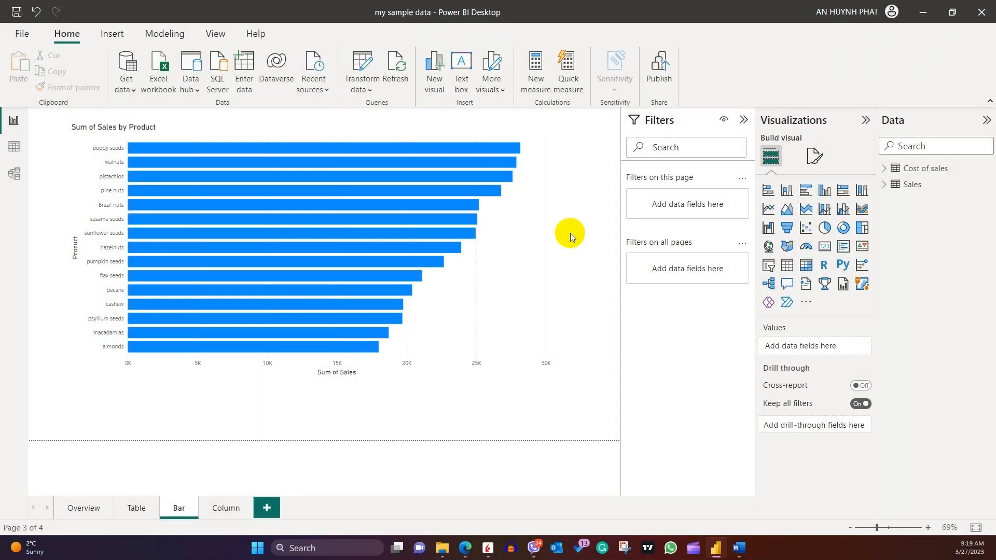
Show the bar color and spacing settings of the Sum of Sales by Product bar chart.
click(501, 225)
click(816, 155)
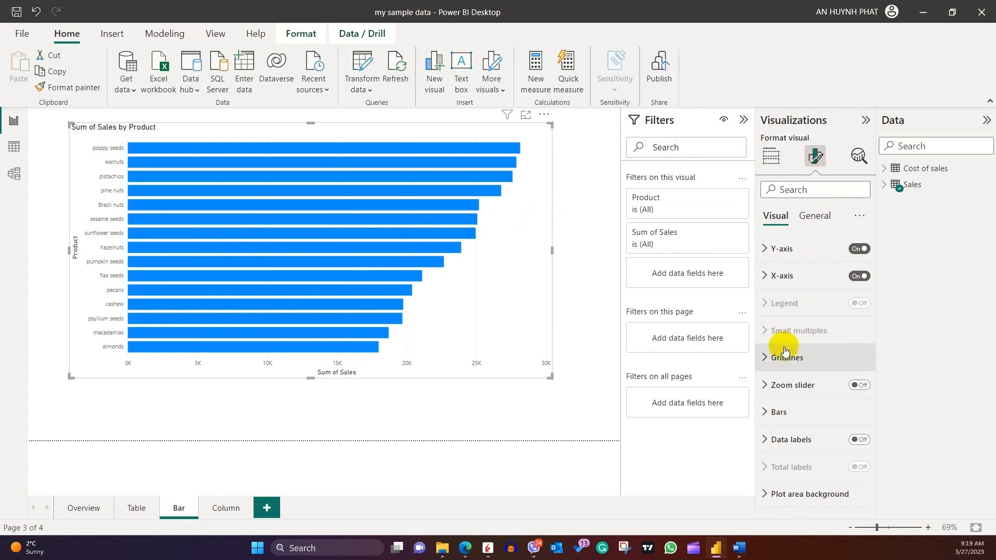
click(774, 414)
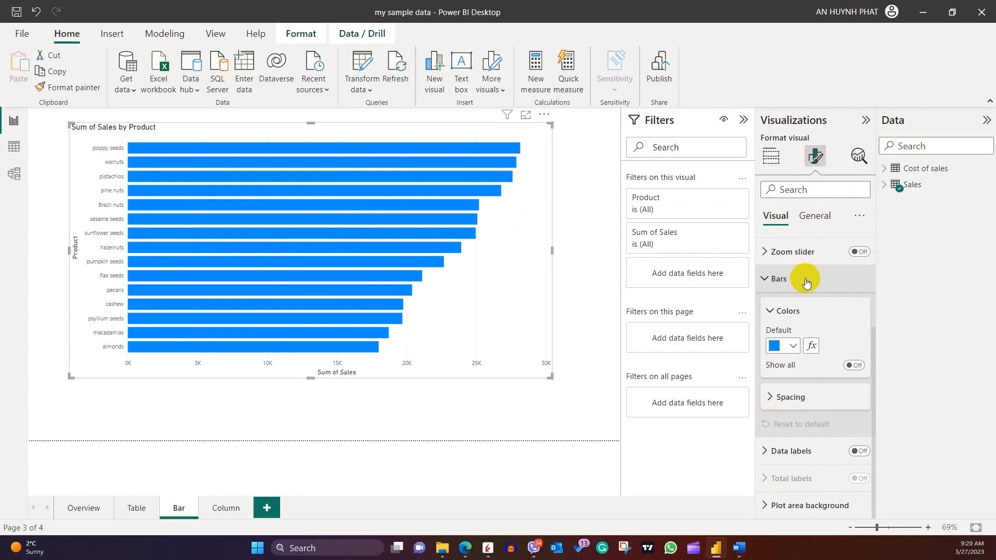
Show the column color settings of the Sum of Sales by Product chart on the Column page.
click(209, 507)
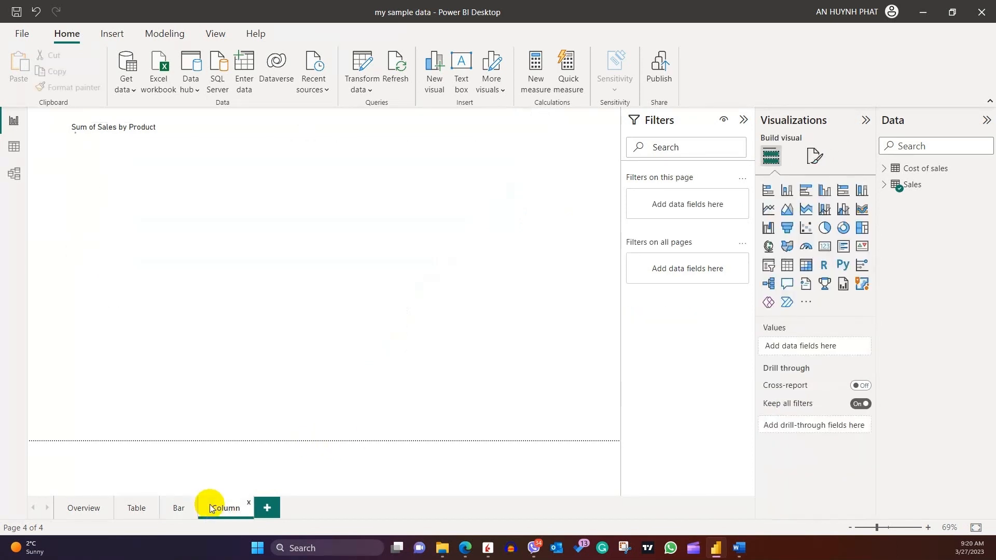
click(472, 152)
click(815, 155)
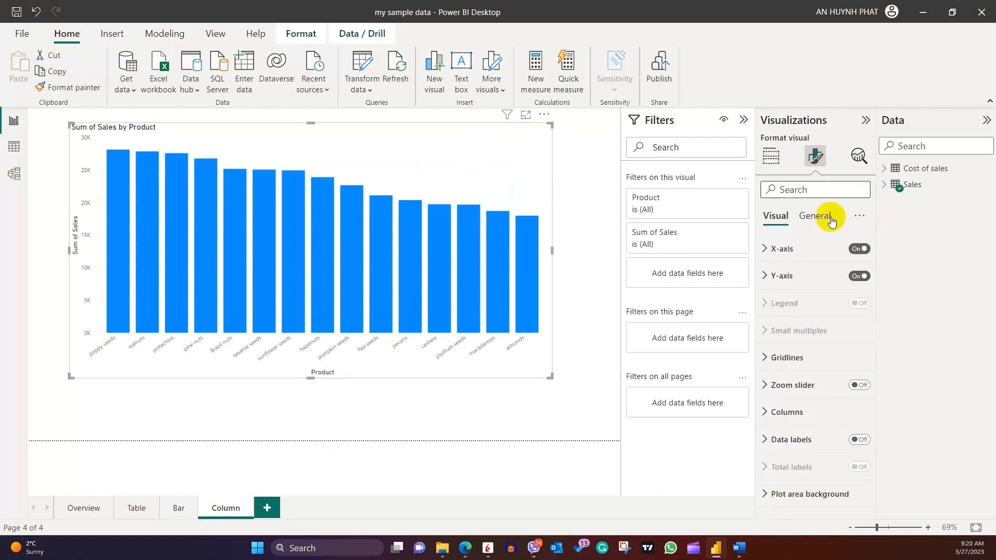
click(783, 412)
scroll(792, 409, down, 3)
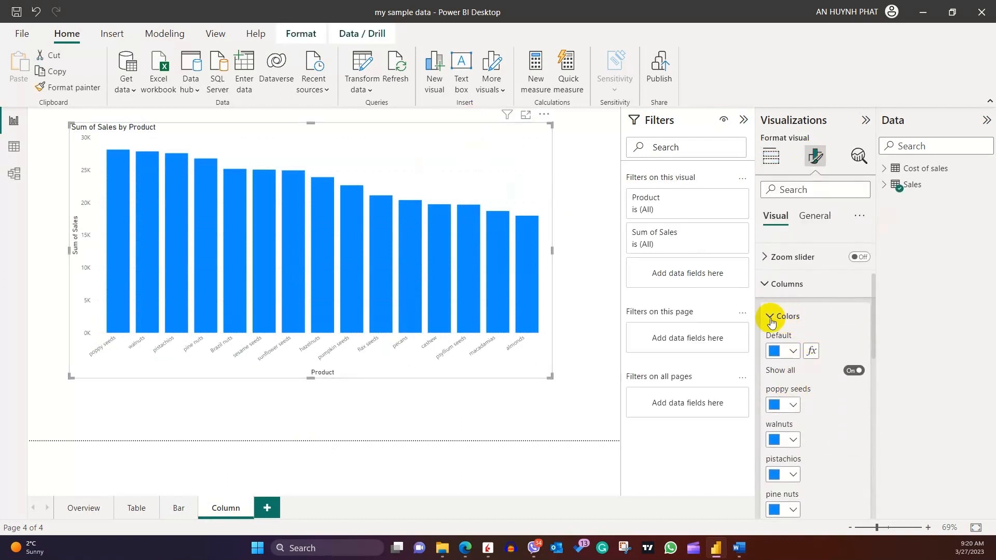
On the Bar page, set the default bar color of the Sum of Sales by Product chart to light yellow.
click(178, 506)
click(782, 407)
scroll(817, 409, down, 2)
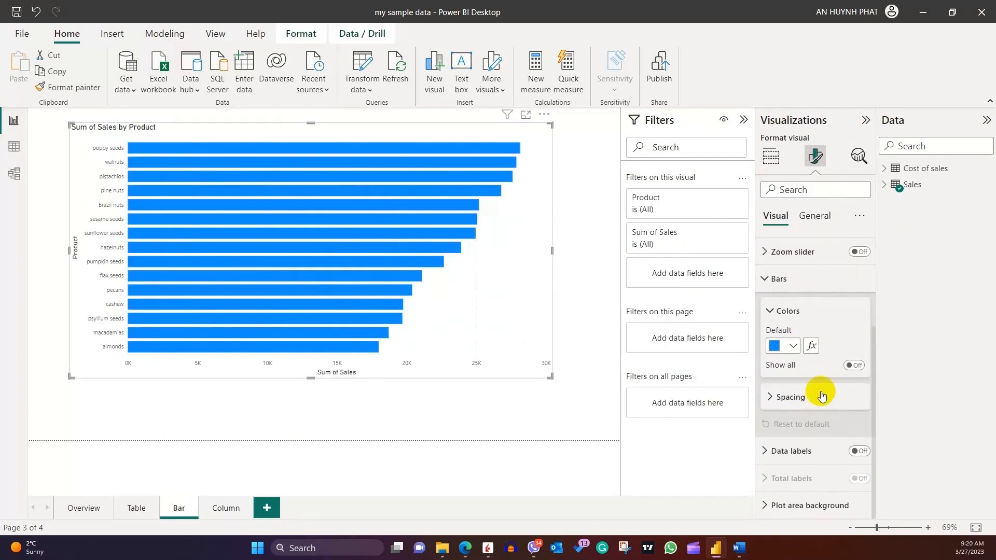
click(794, 346)
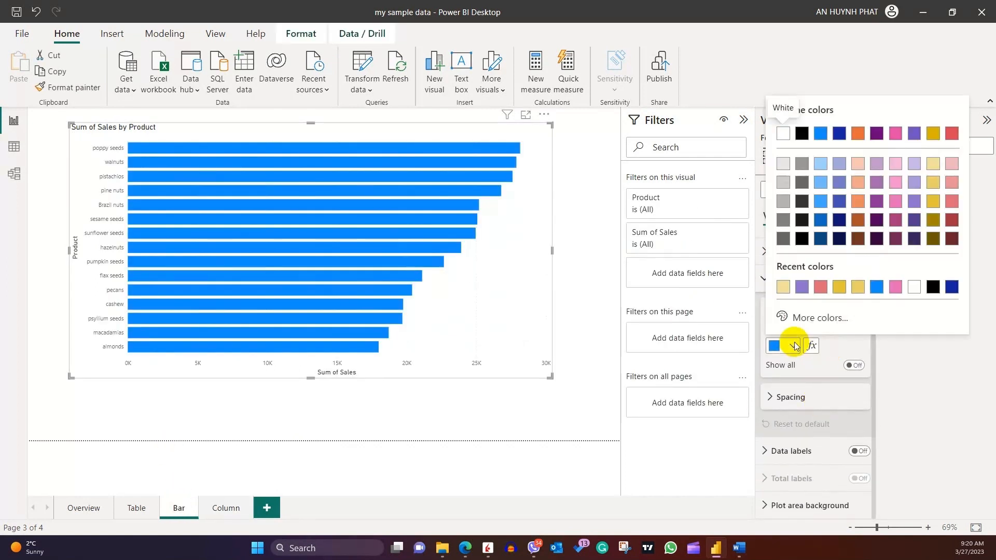
click(784, 287)
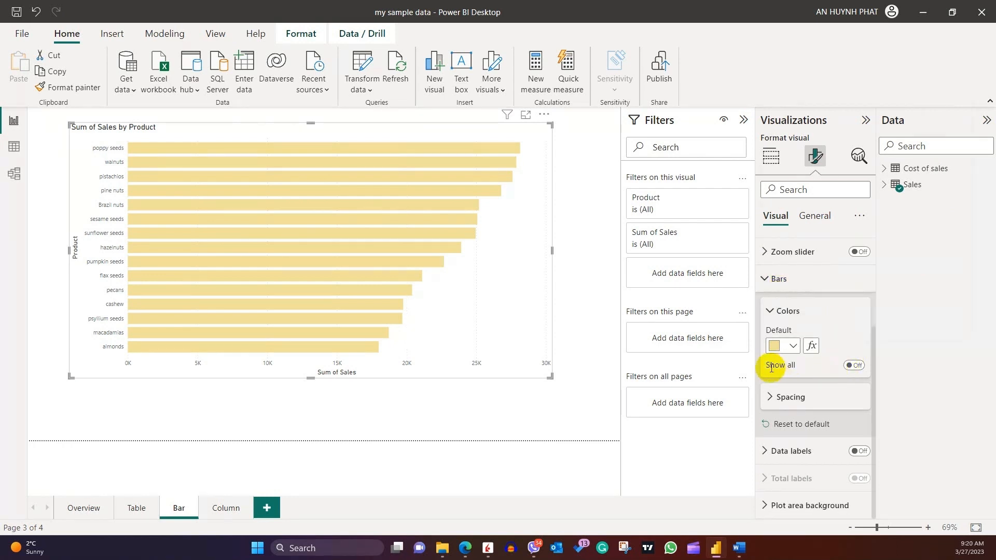
Show the individual color settings for all products and color the poppy seeds bar blue and the walnuts bar pale lavender-blue.
click(856, 367)
scroll(856, 364, down, 3)
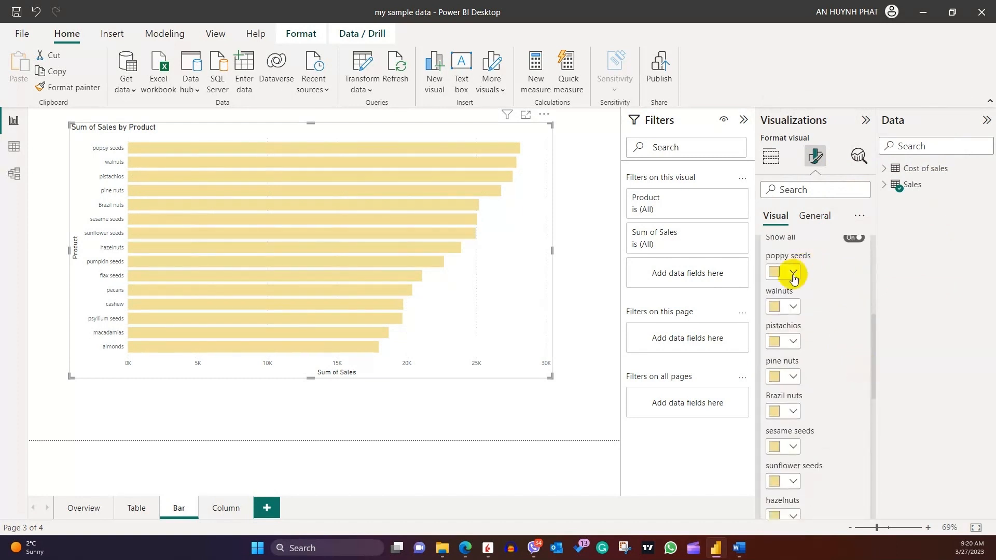
click(792, 271)
click(820, 317)
click(792, 306)
click(839, 124)
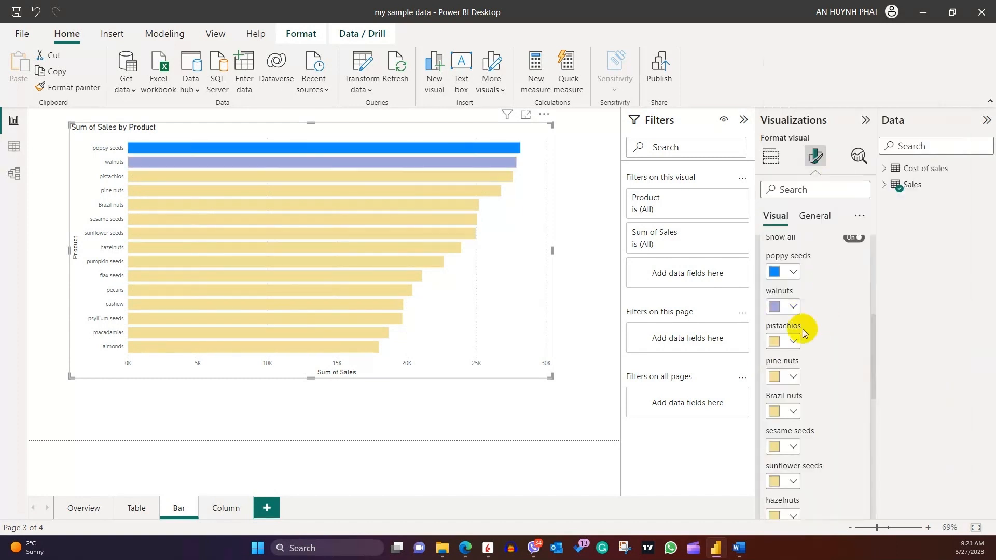
Color the pistachios bar light purple, pine nuts light pink, Brazil nuts light violet and sunflower seeds light red.
click(792, 340)
click(876, 161)
click(792, 376)
click(896, 195)
click(792, 411)
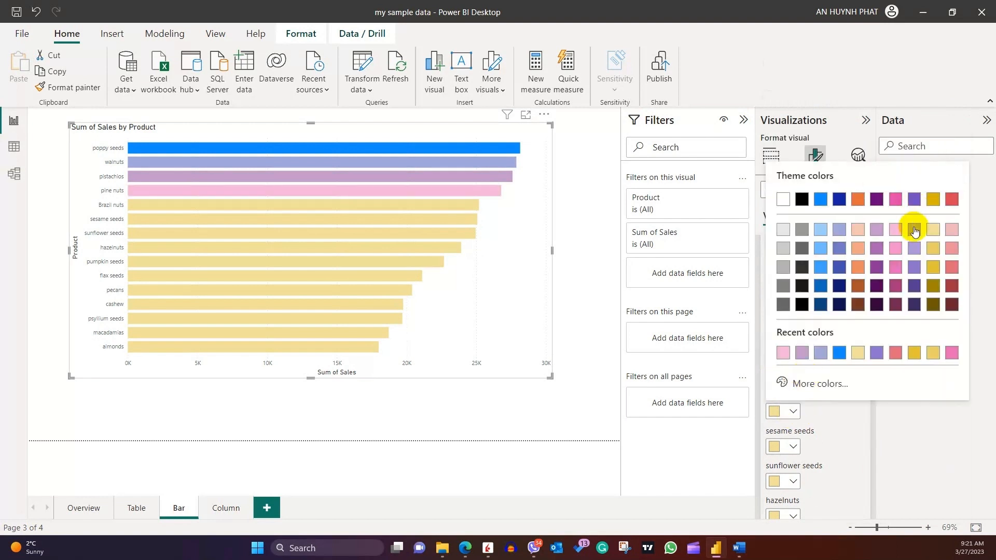
click(914, 226)
click(792, 481)
click(947, 263)
Reset the bar settings of the Sum of Sales by Product chart to default.
scroll(862, 316, down, 5)
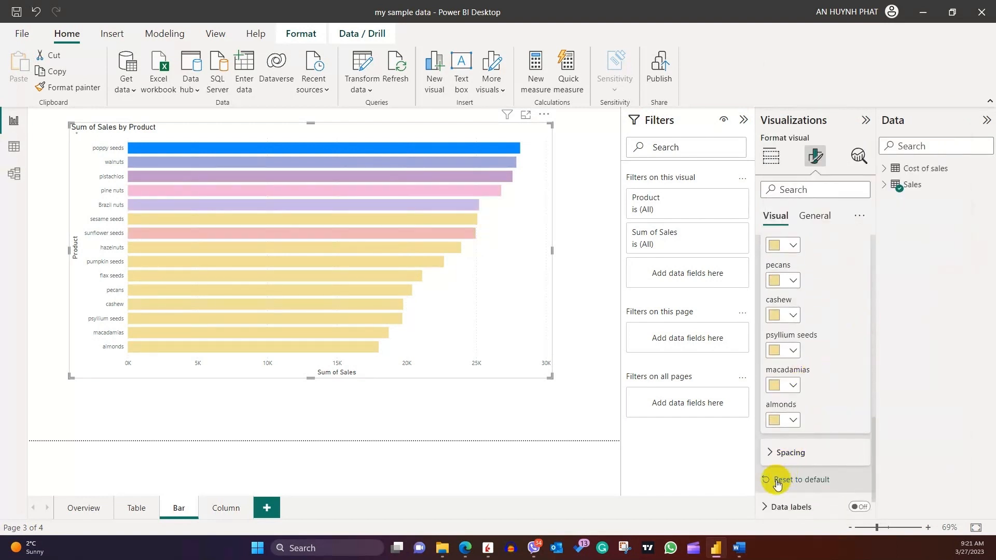
click(776, 482)
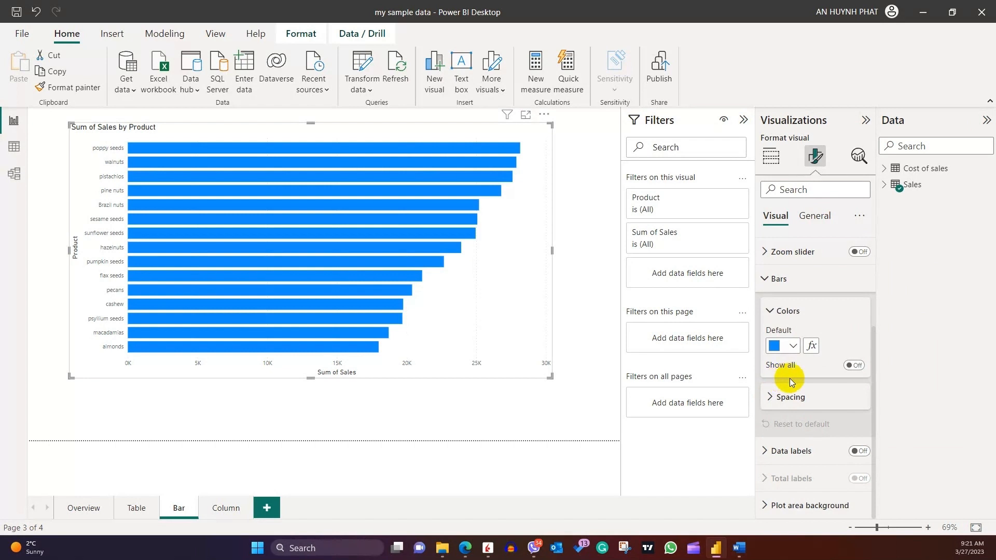
click(36, 12)
click(56, 12)
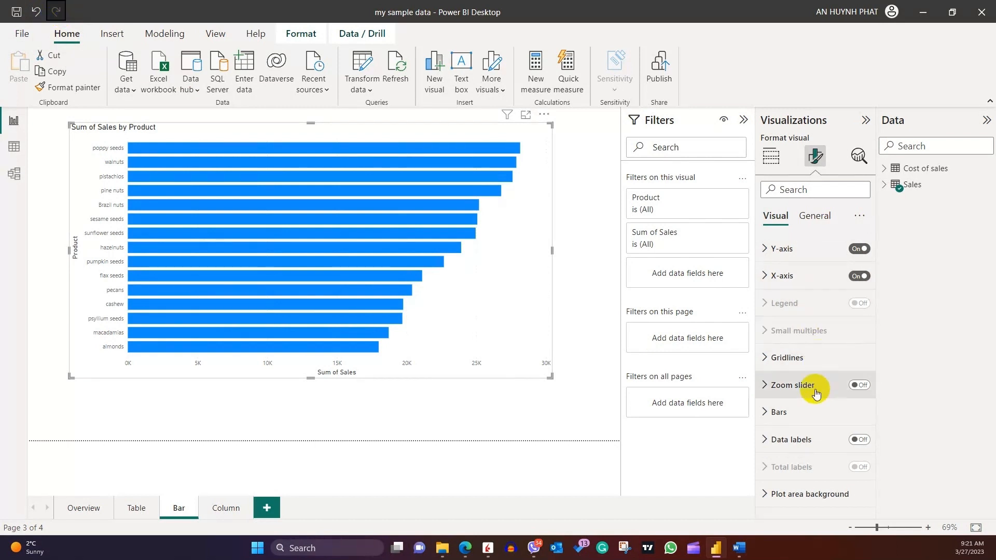
Explore custom colors for the default bar color of the Sum of Sales by Product bar chart.
click(778, 415)
scroll(794, 410, down, 5)
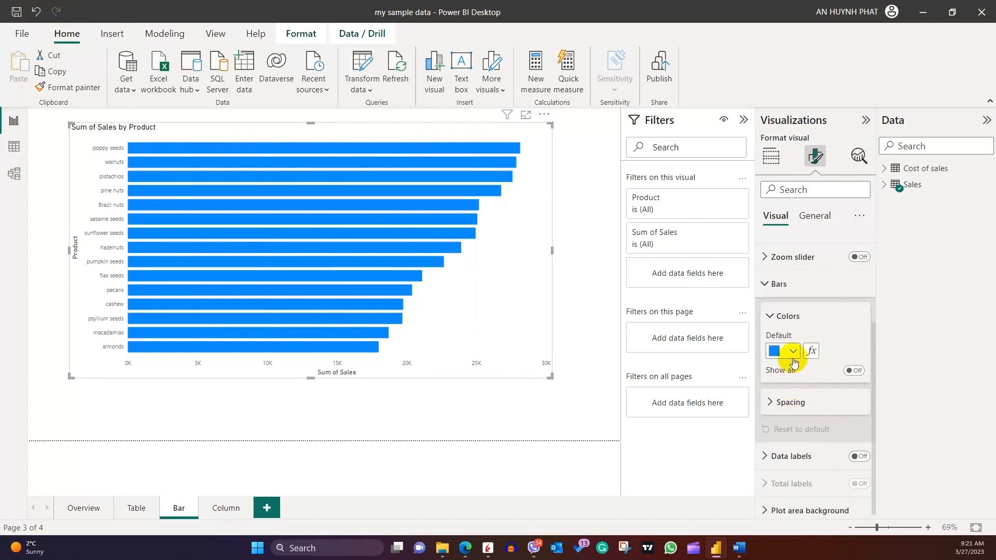
click(791, 351)
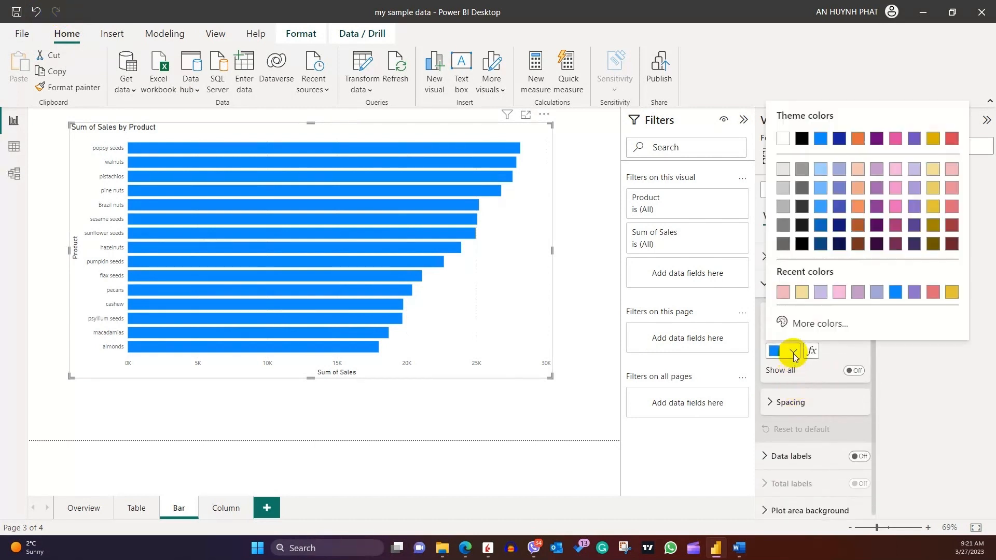
click(836, 326)
drag(841, 280, 893, 278)
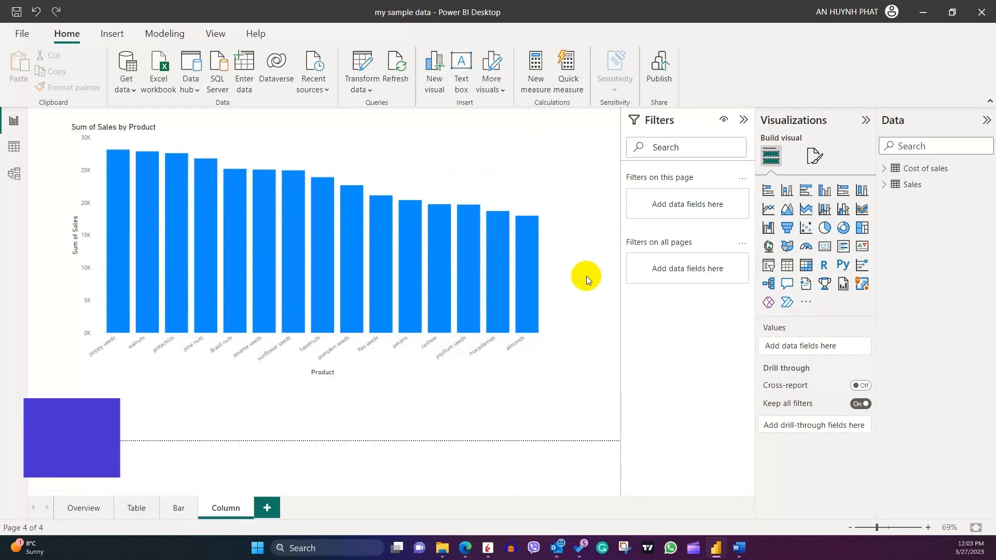
Start conditional formatting of the default column color of the Column page's chart, using the Gradient format style.
click(541, 142)
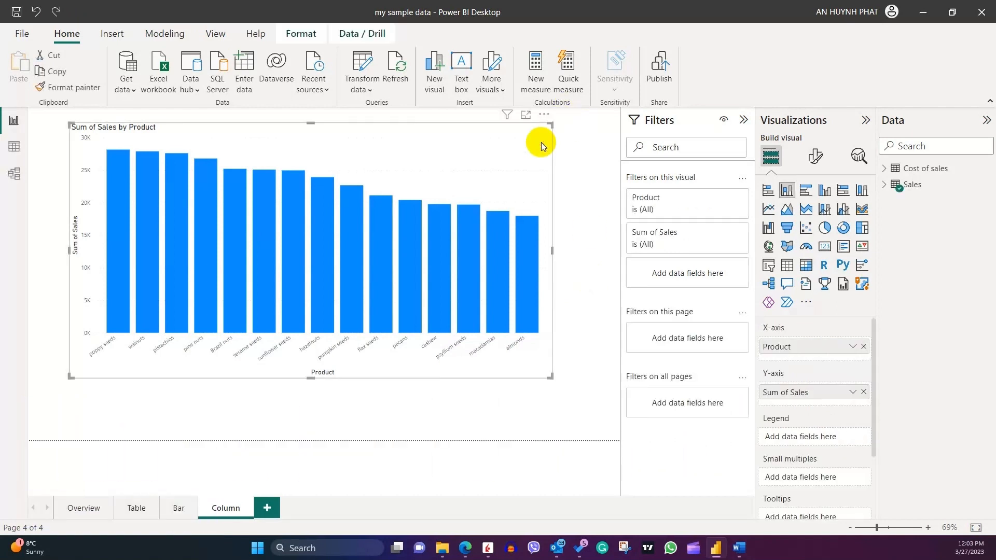
click(815, 159)
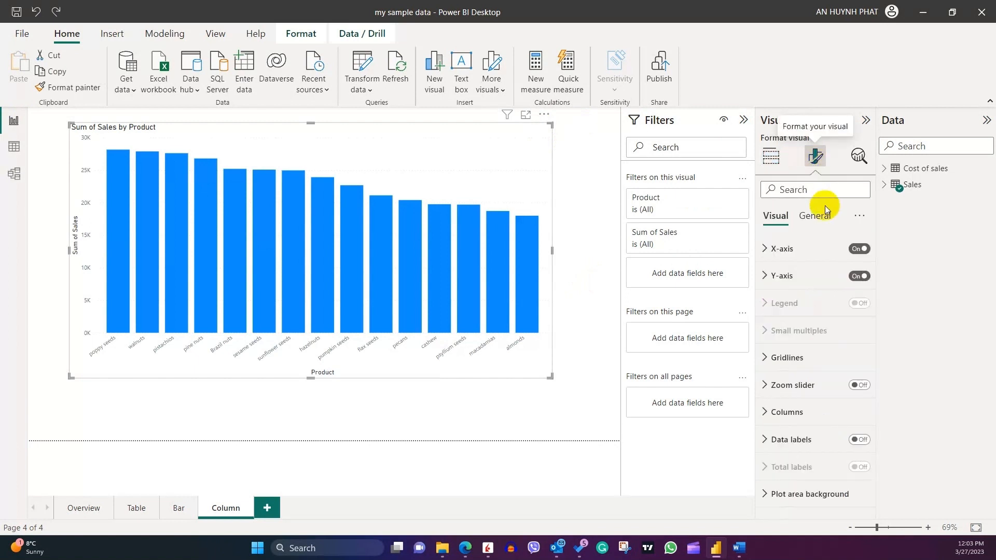
click(776, 414)
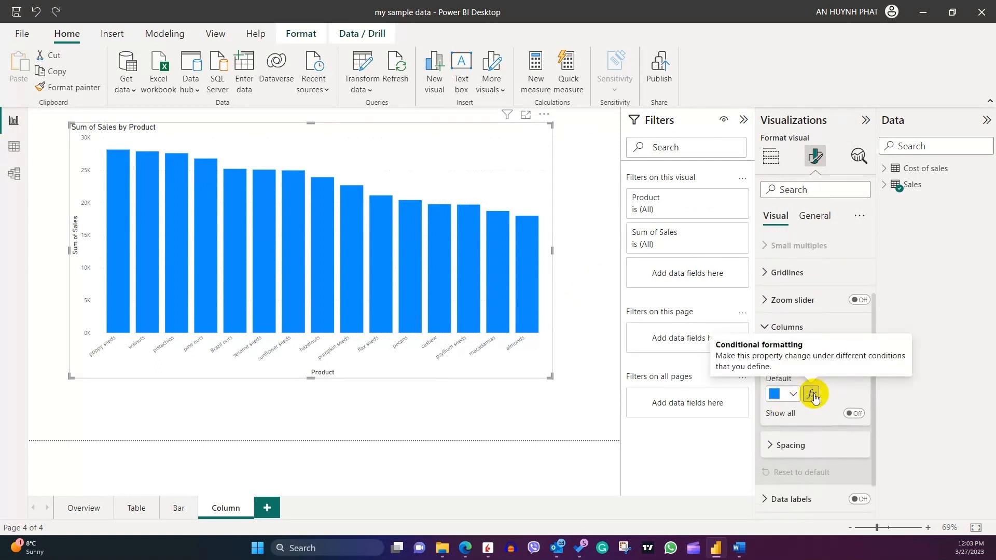
click(812, 395)
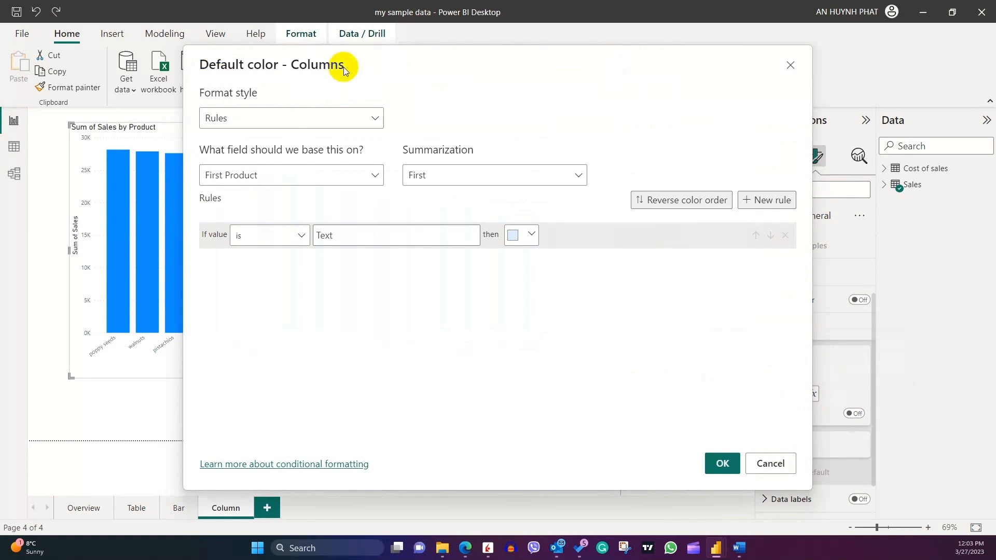
click(374, 119)
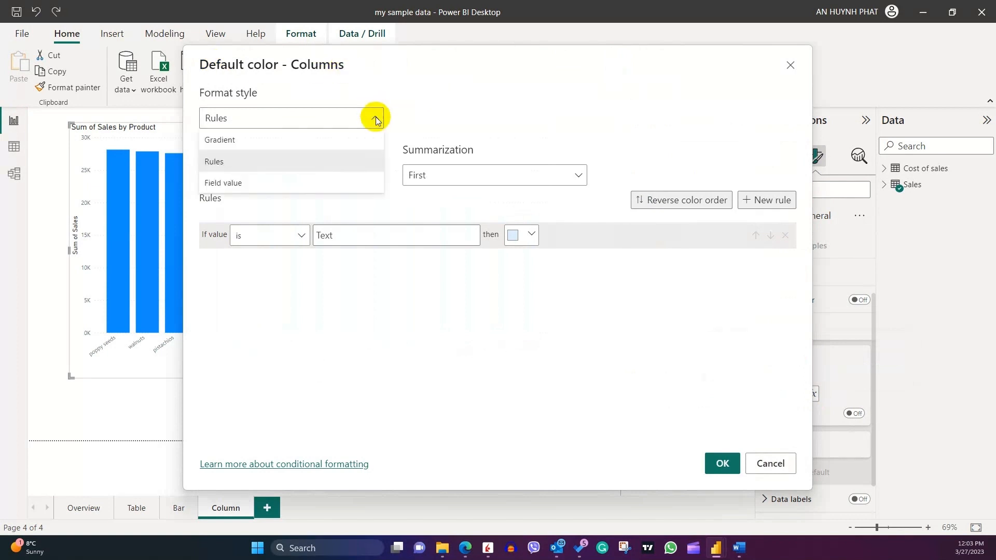
click(305, 143)
Base the column color gradient on the Sales field summarized by Sum, with the lowest value as minimum.
click(373, 175)
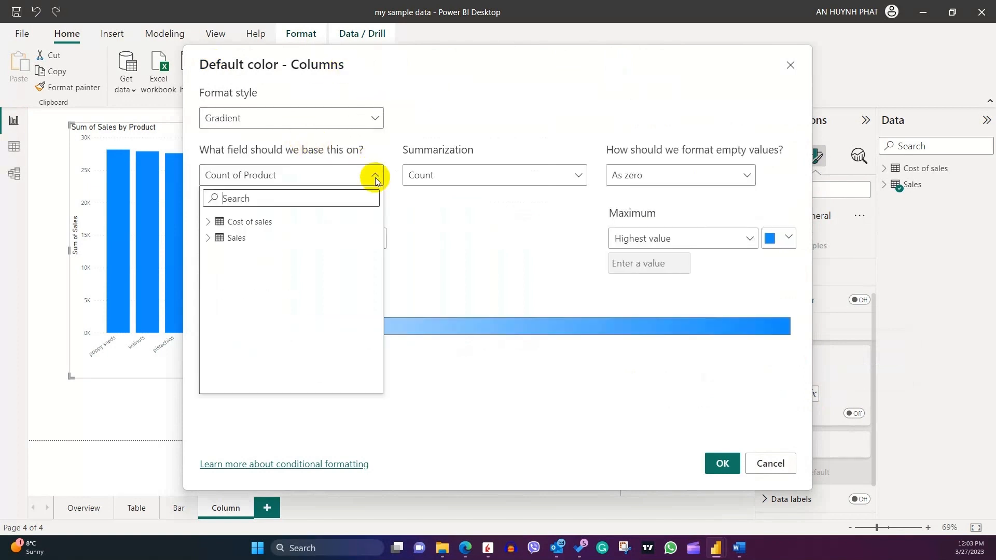
click(211, 238)
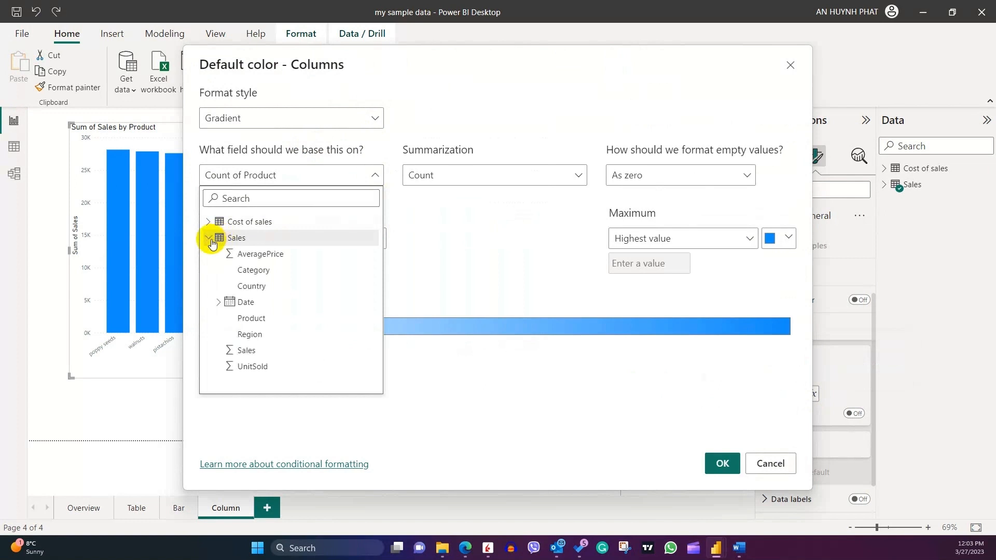
click(254, 351)
click(533, 178)
click(462, 197)
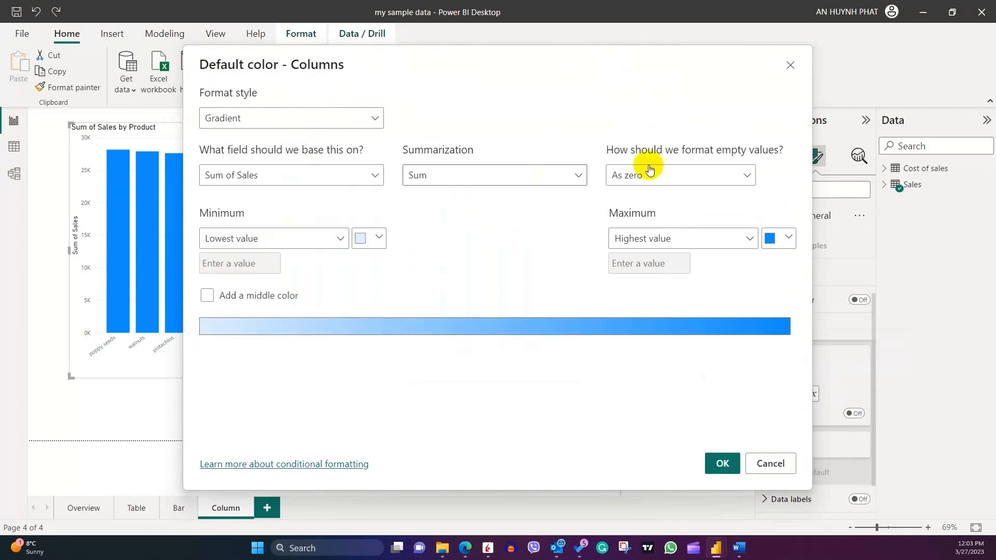
click(322, 240)
click(325, 240)
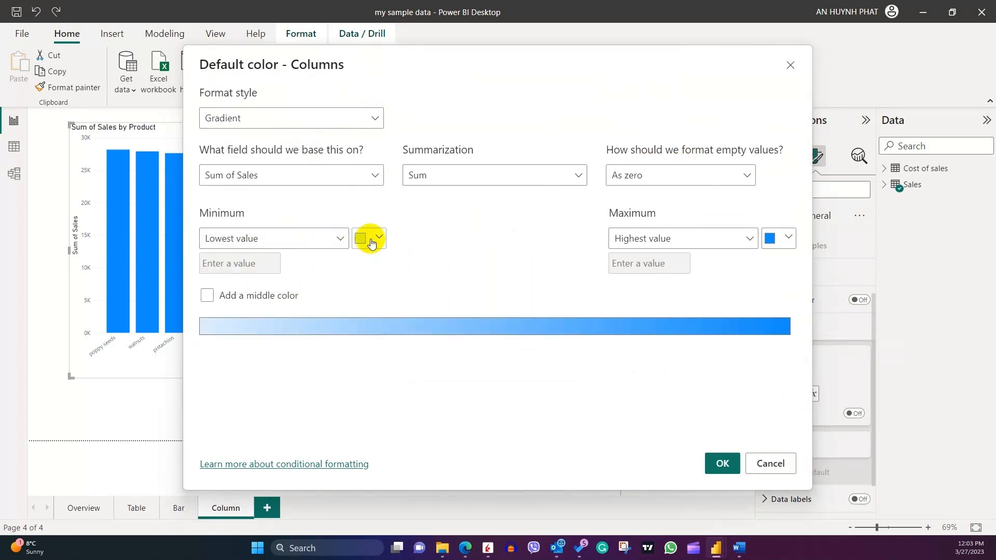
Set the gradient's minimum color to light red and its maximum to dark red, apply it, and check the poppy seeds column.
click(377, 238)
click(536, 291)
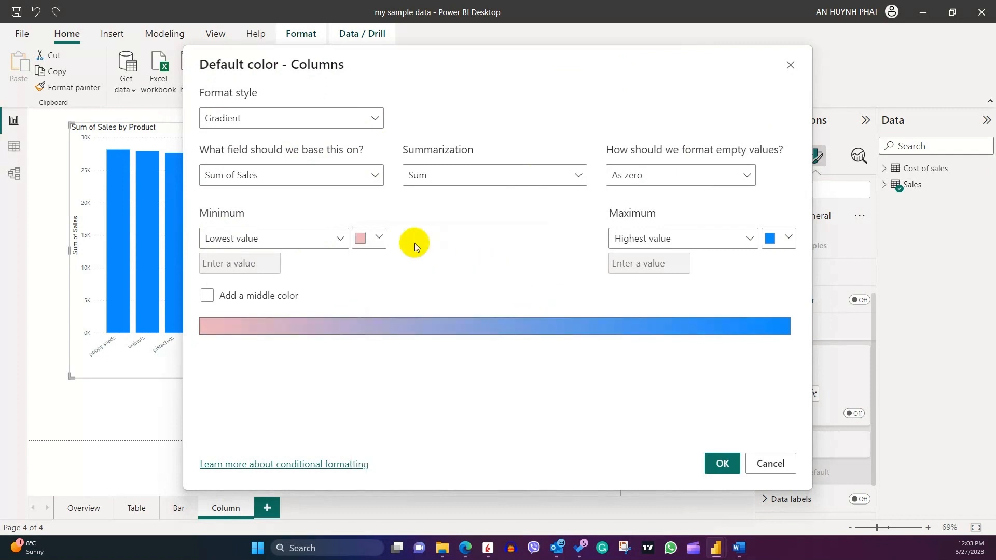
click(786, 238)
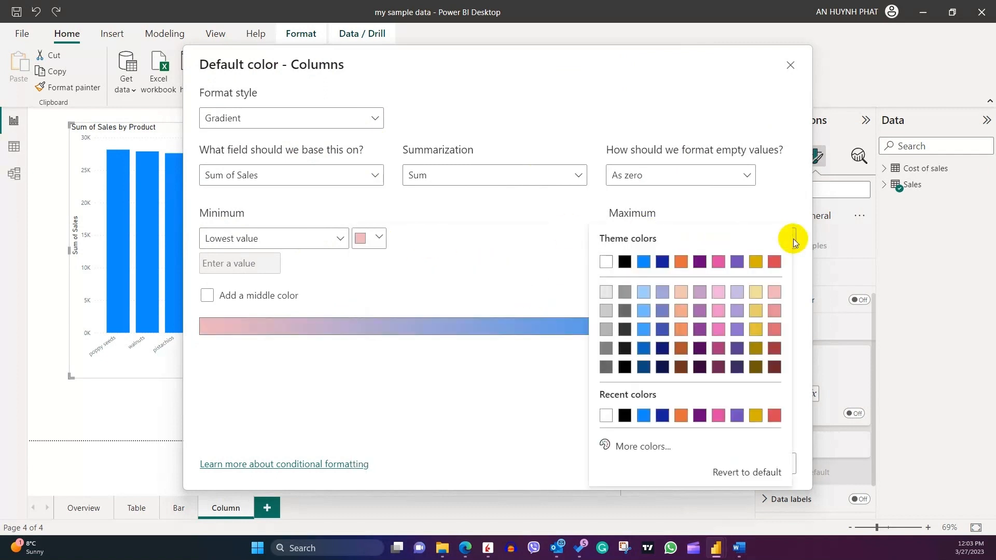
click(774, 350)
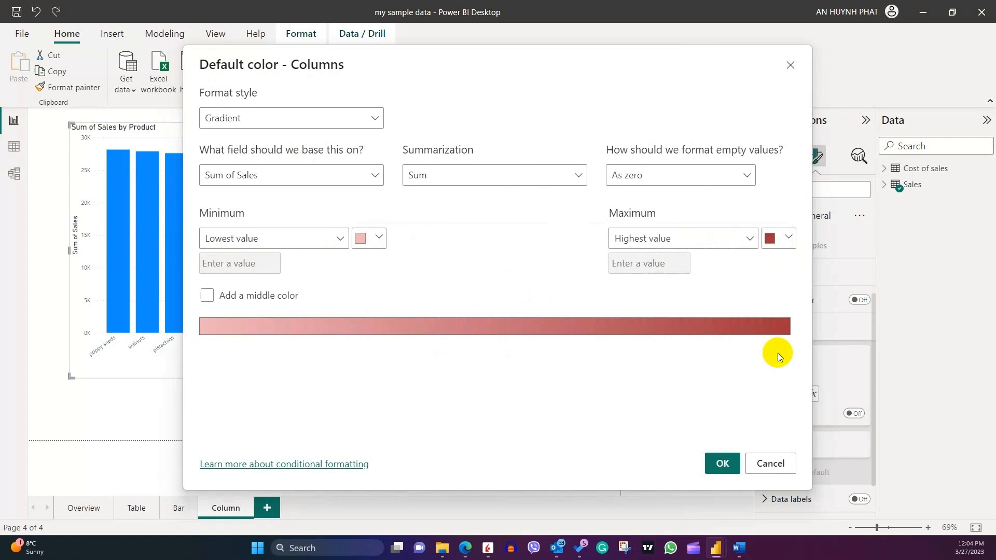
click(715, 461)
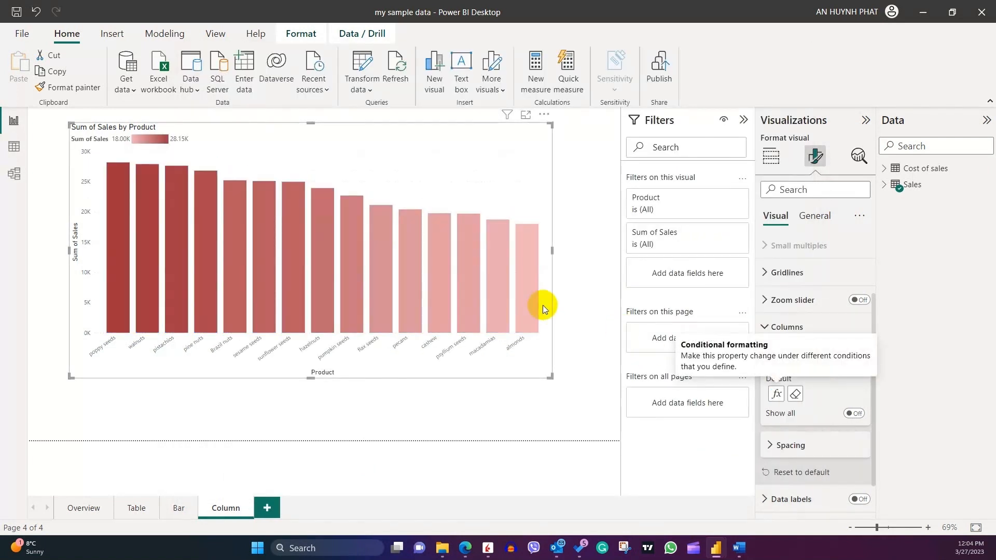
click(108, 210)
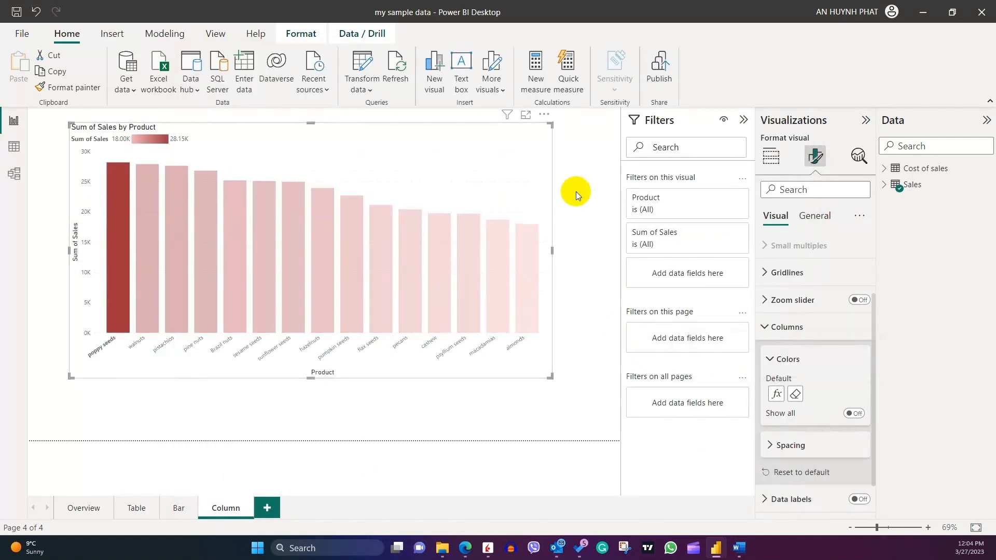
click(596, 191)
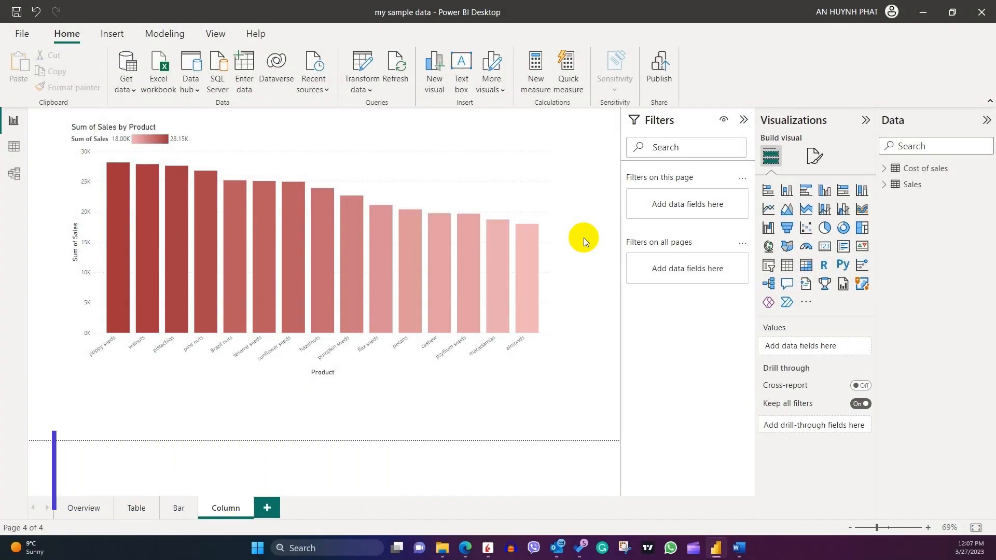
Change the column chart's gradient to light yellow for the lowest value and red for the highest value, and apply it.
click(512, 191)
click(815, 156)
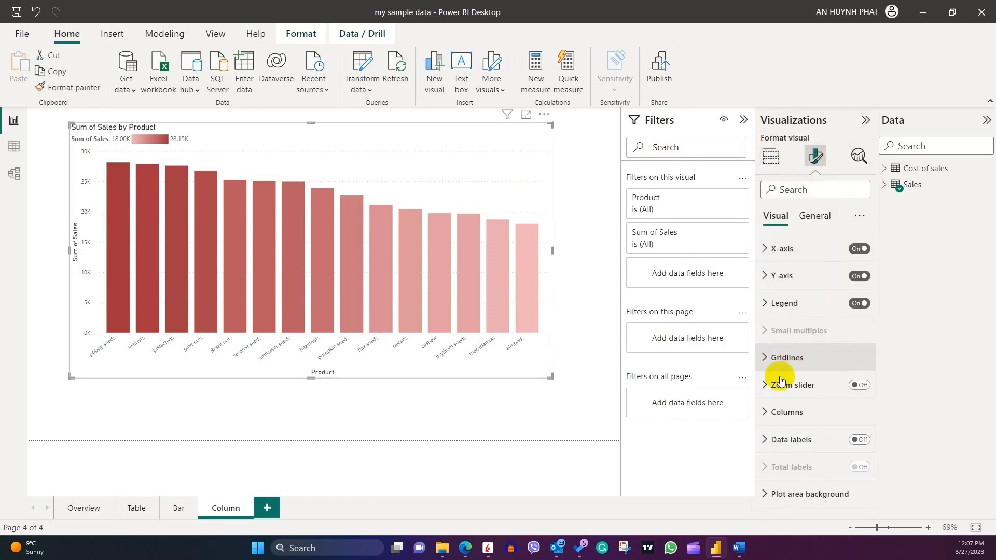
click(778, 412)
click(776, 479)
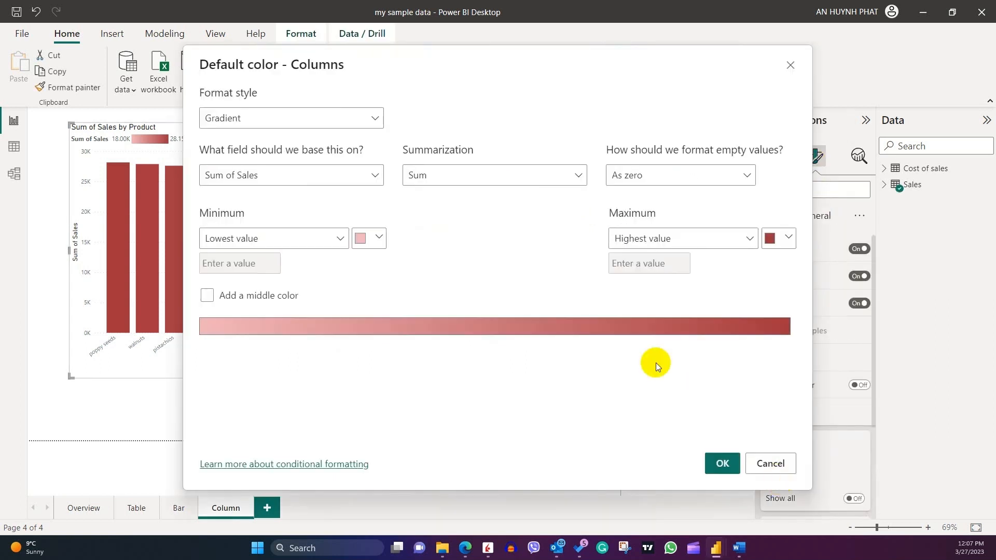
click(378, 239)
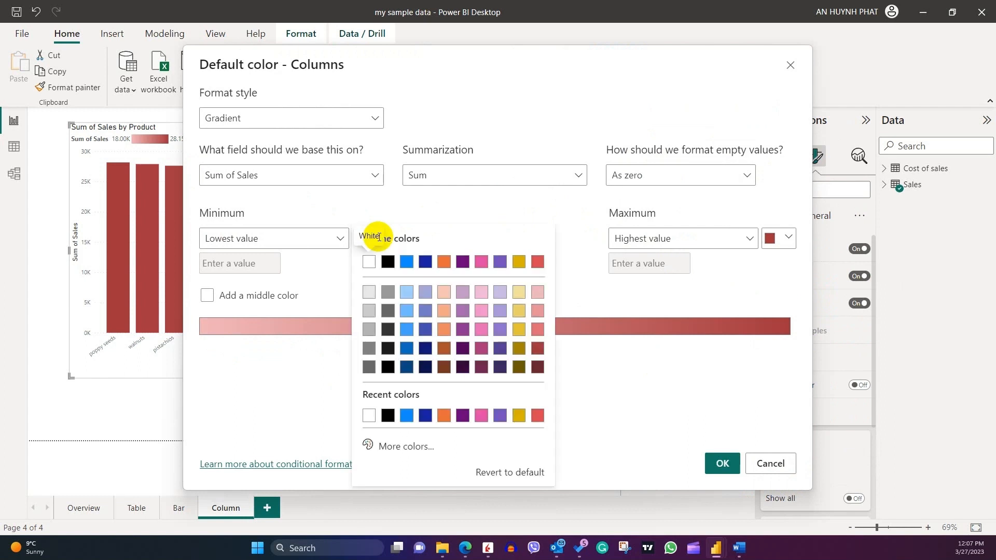
click(515, 291)
click(791, 239)
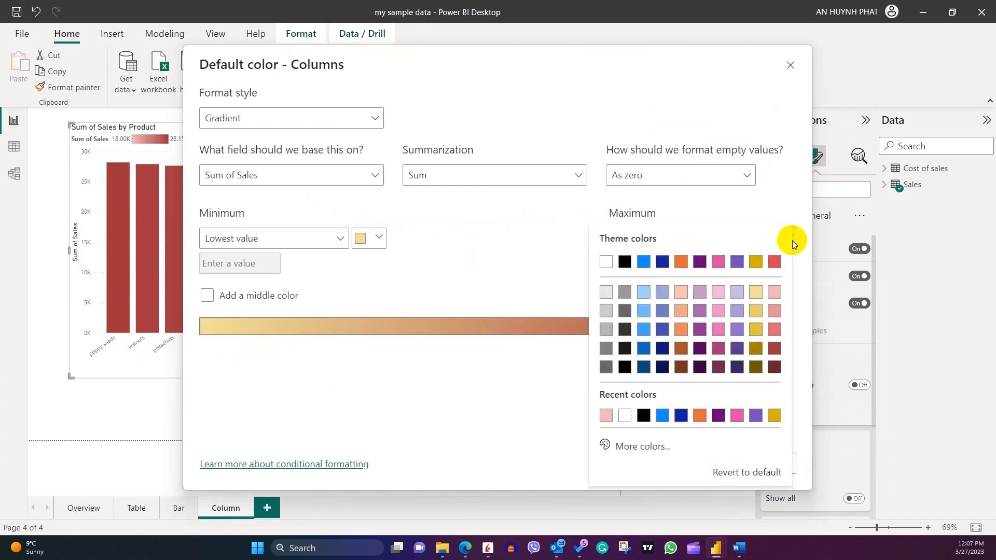
click(775, 263)
click(711, 460)
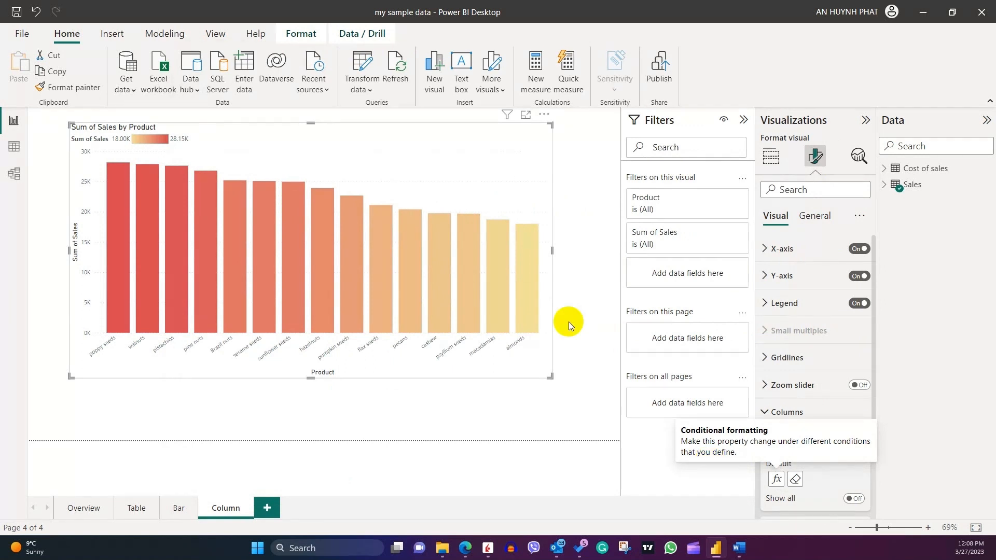
click(172, 197)
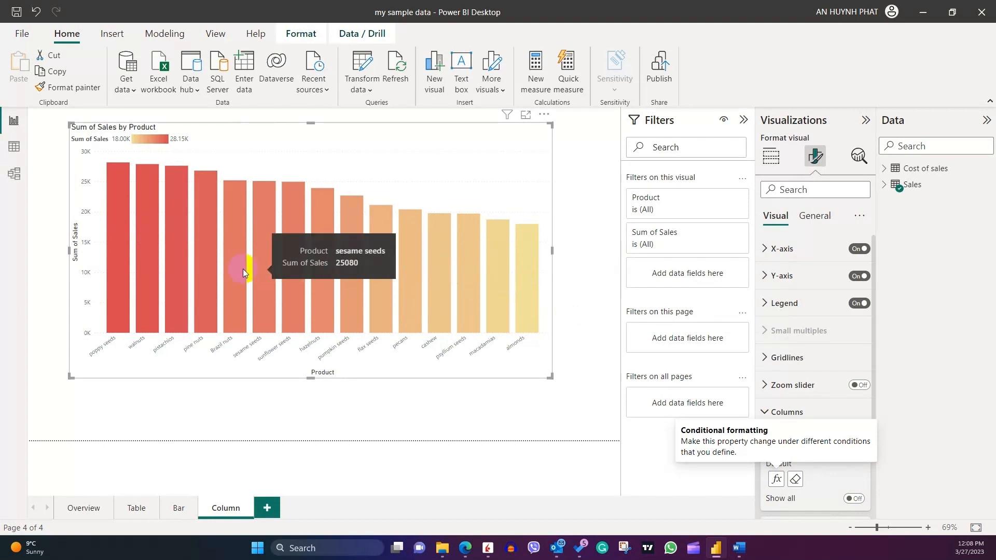
click(120, 254)
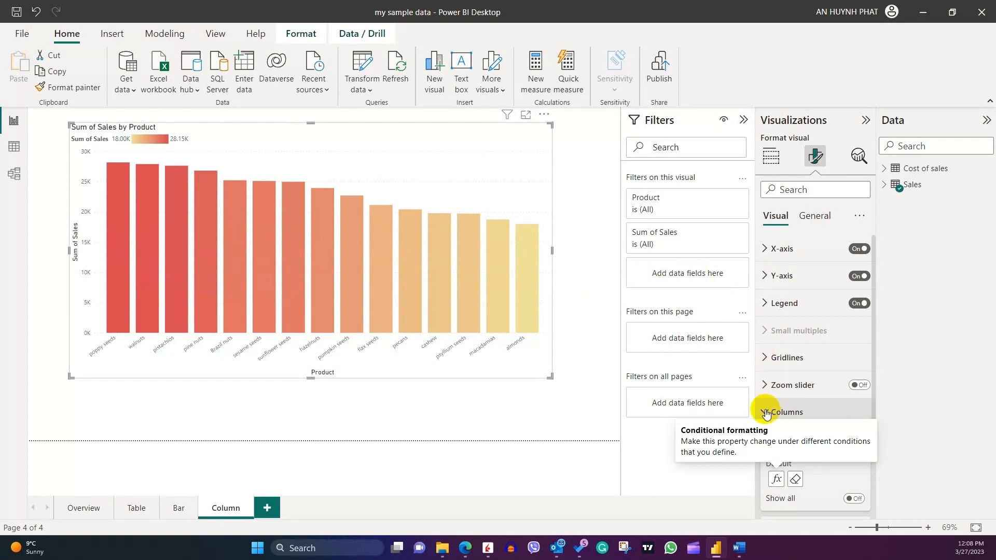
Add a blue middle color at the middle value of the column chart's default color gradient, and apply it.
click(776, 478)
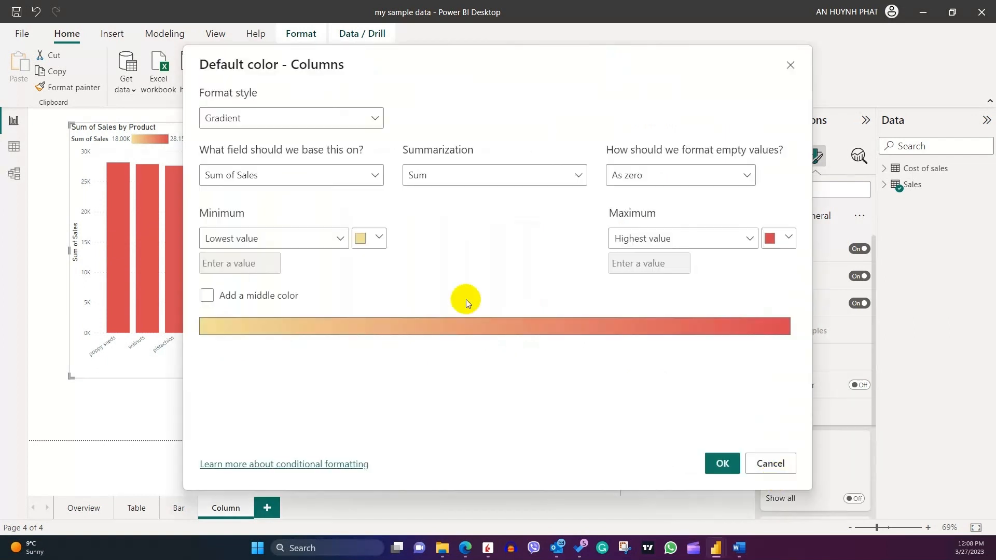
click(207, 295)
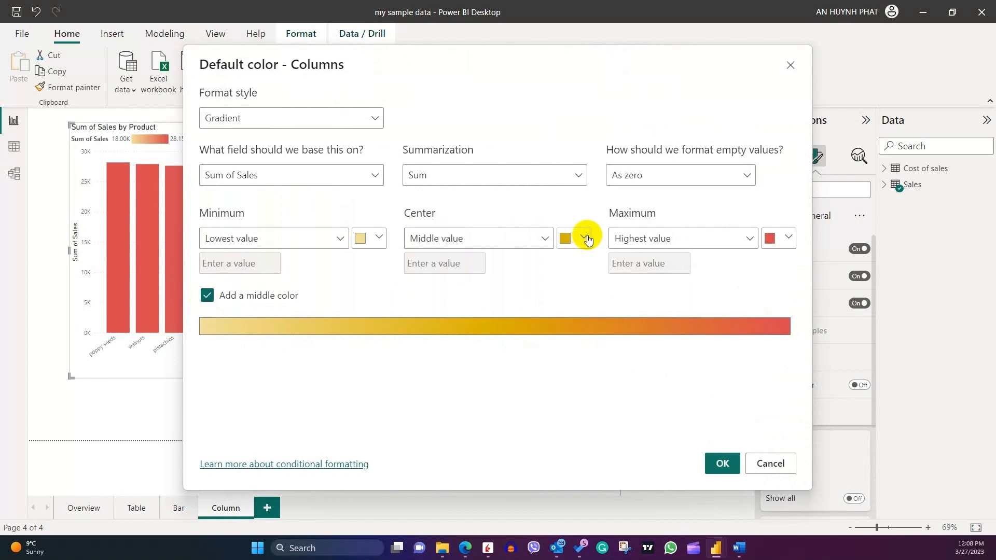
click(587, 238)
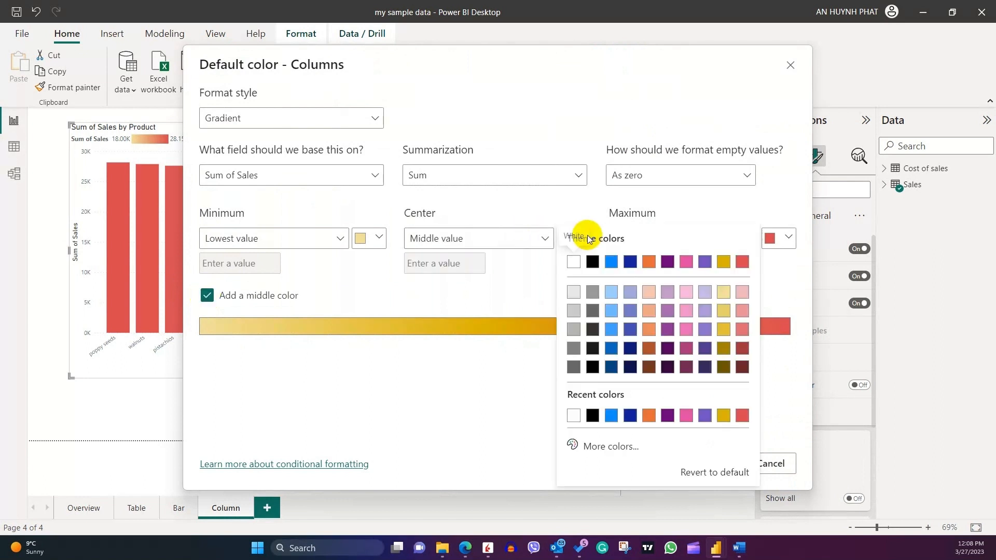
click(614, 261)
click(721, 464)
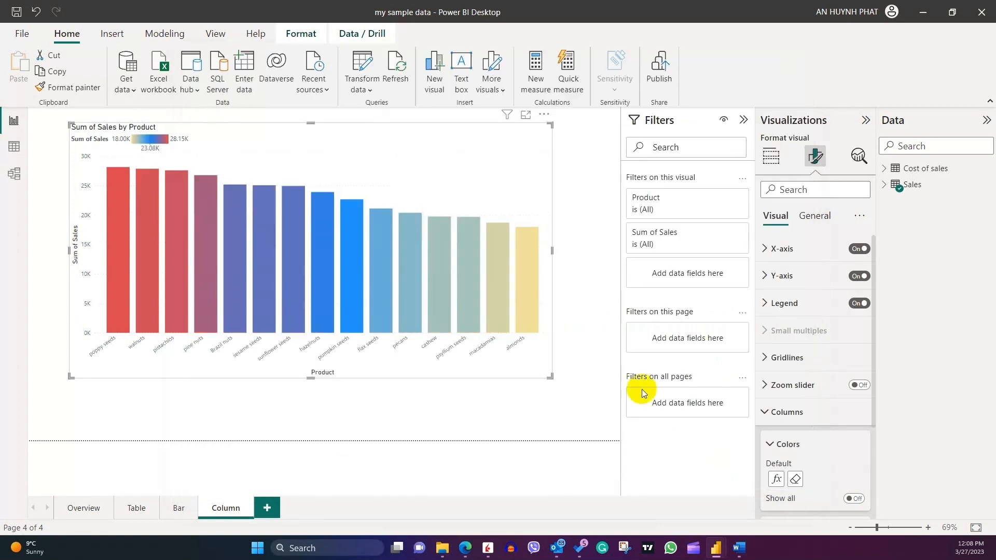
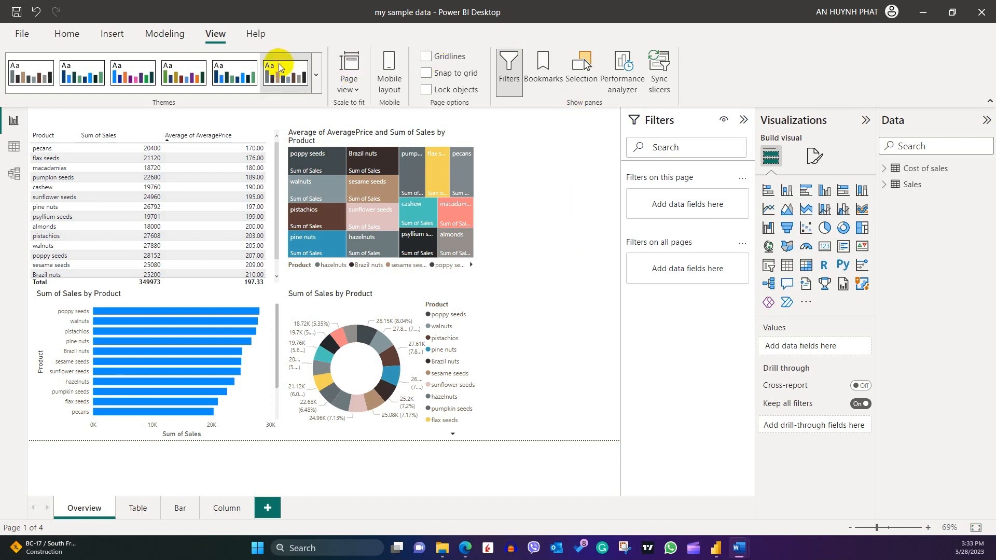
Try two light report themes on the Overview page, and apply the dark-background theme from the Power BI theme collection.
click(184, 75)
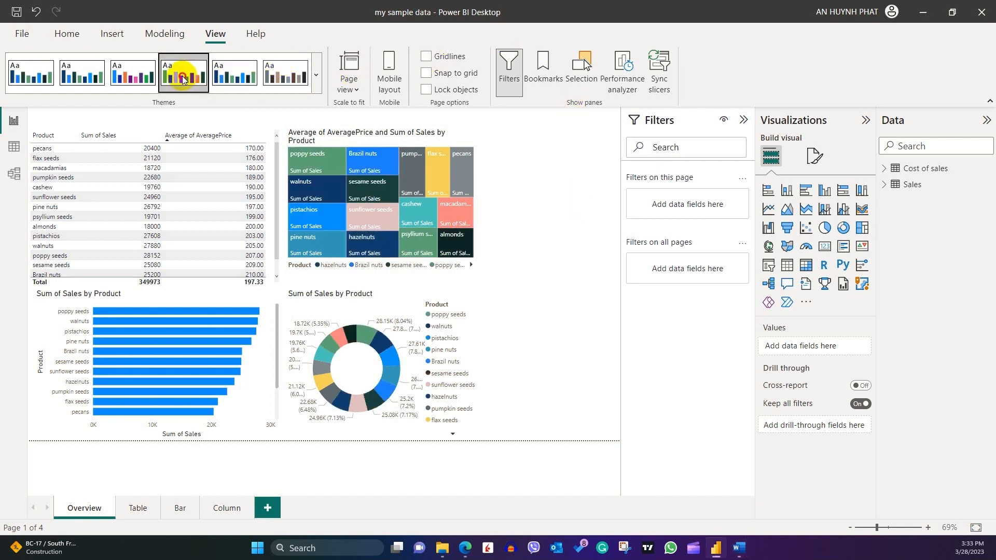
click(141, 76)
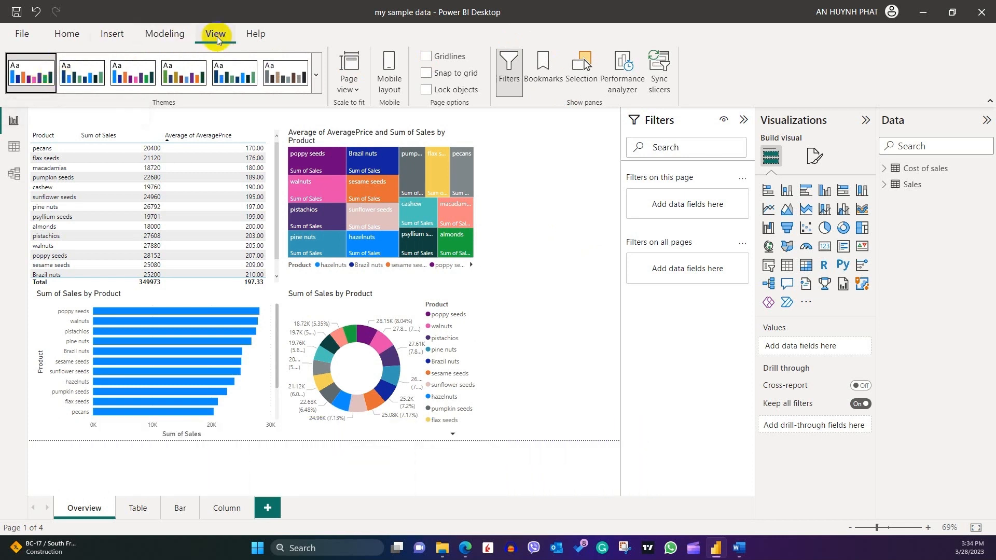
click(317, 78)
scroll(173, 280, down, 3)
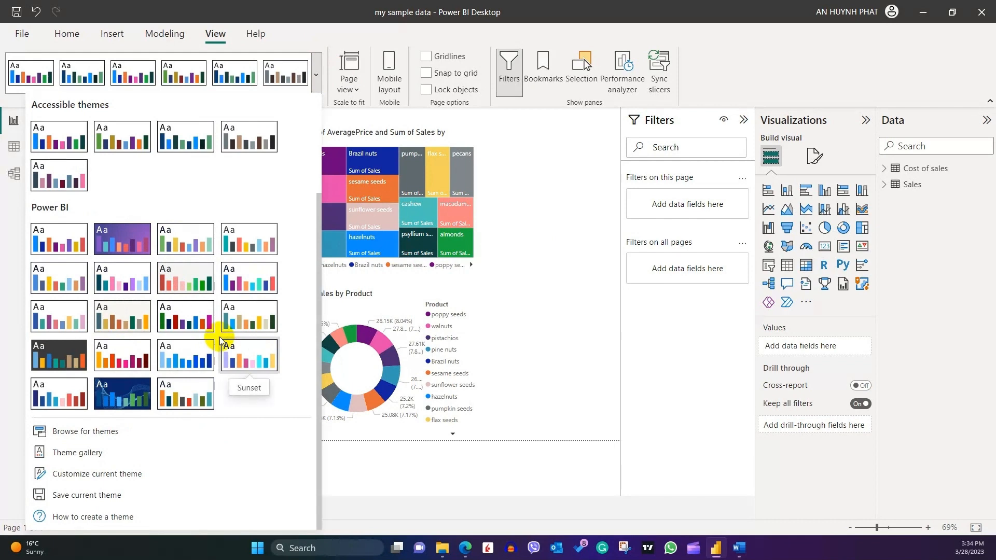
click(62, 353)
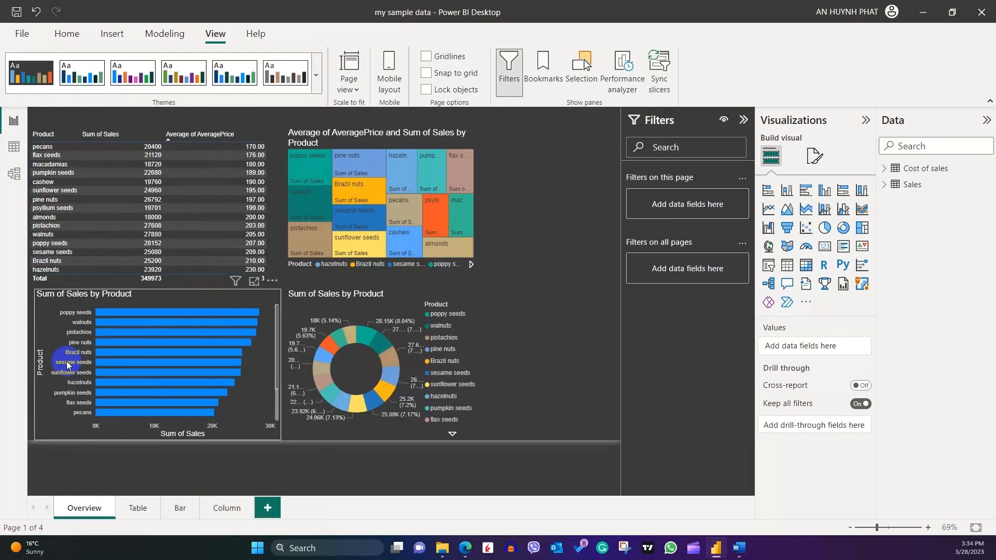
Apply the Tidal theme from the built-in Power BI themes to the report.
click(528, 281)
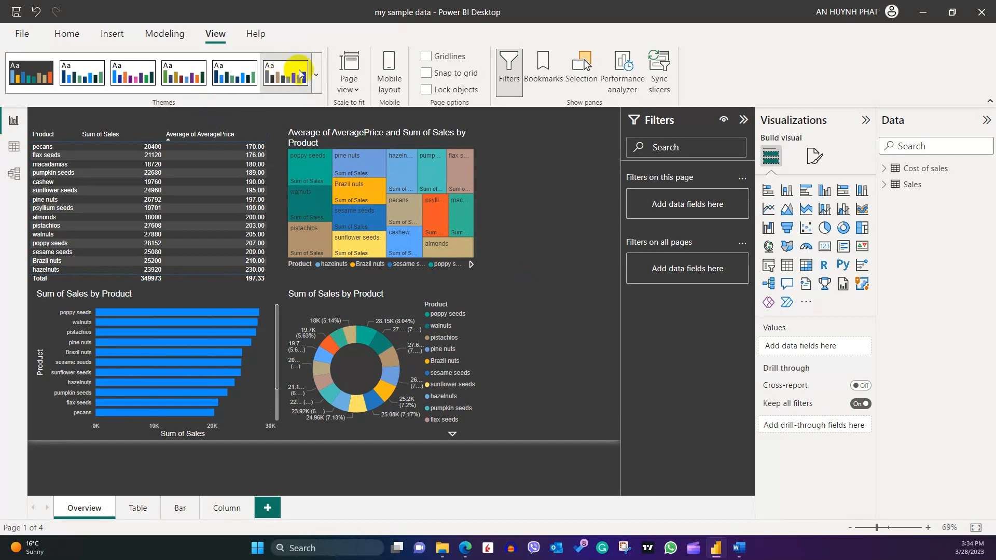
click(316, 74)
scroll(139, 391, down, 3)
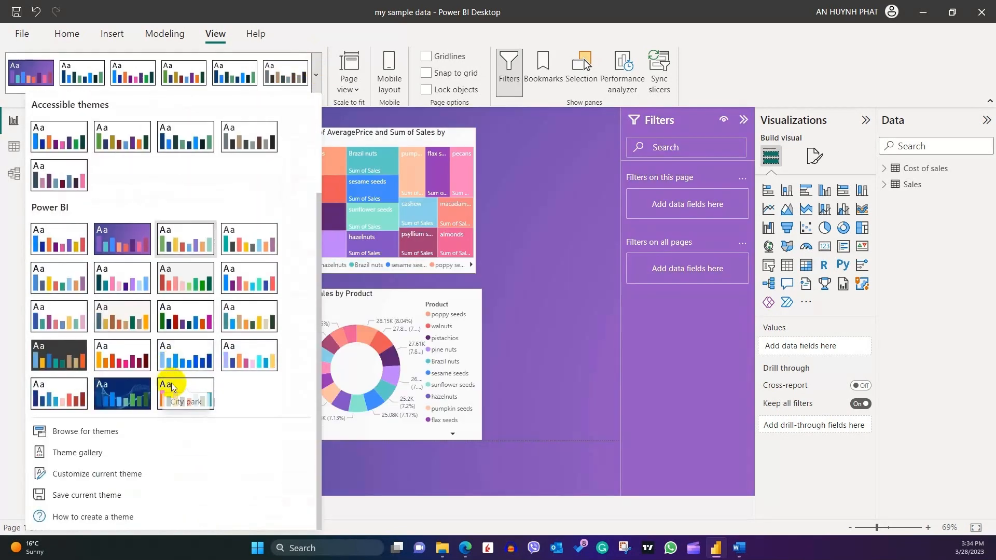
click(139, 390)
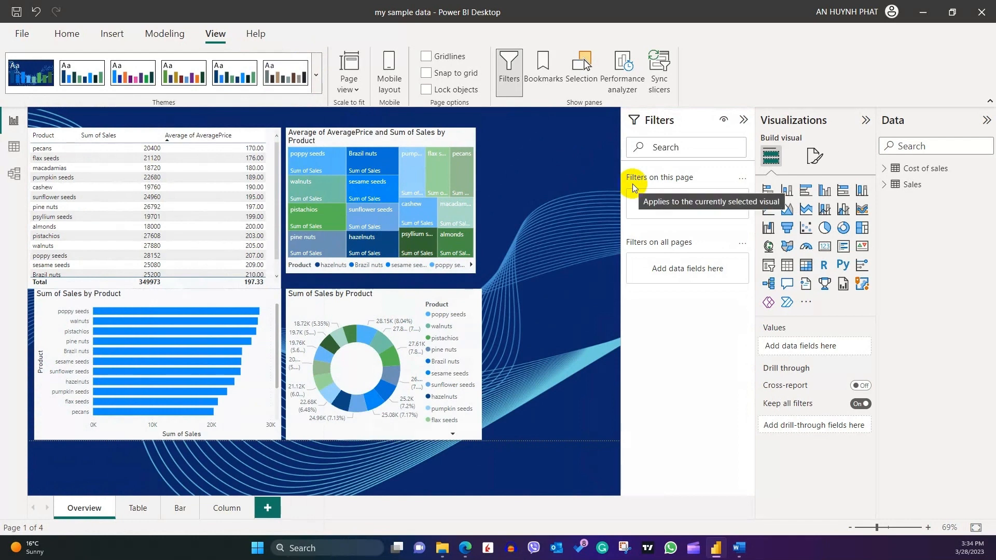
Open the current theme for customization and name it My theme.
click(316, 70)
scroll(215, 314, down, 3)
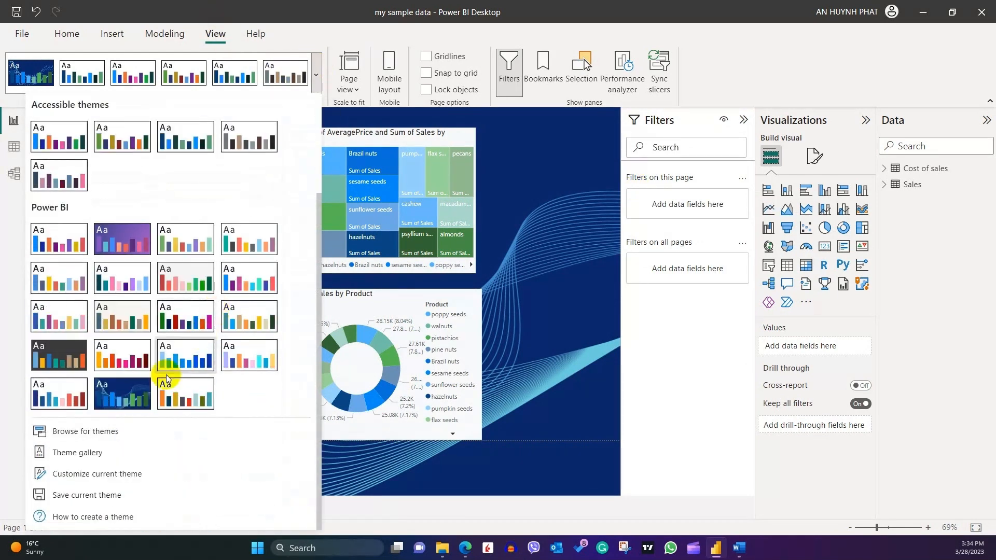
click(94, 473)
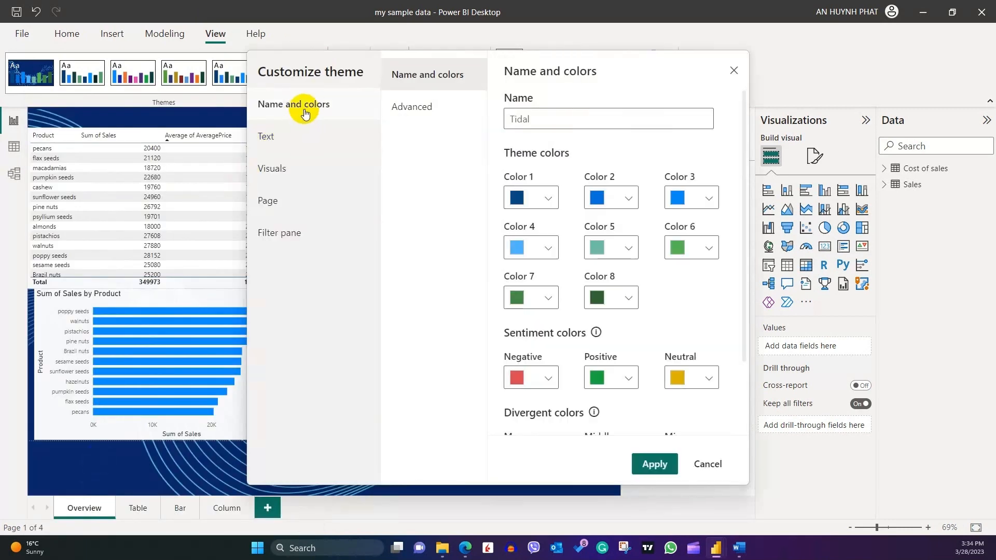
drag(575, 124, 491, 116)
text(My themes)
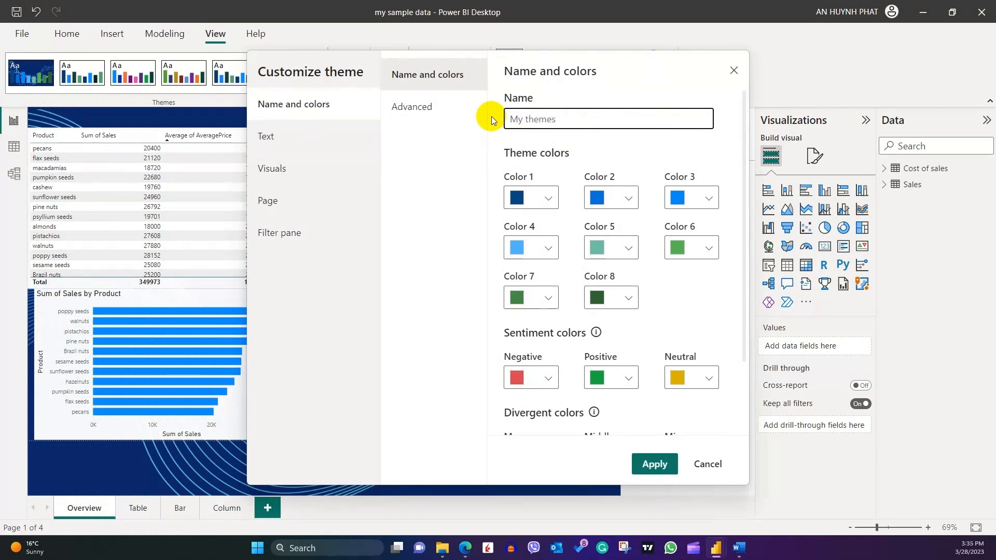
key(BackSpace)
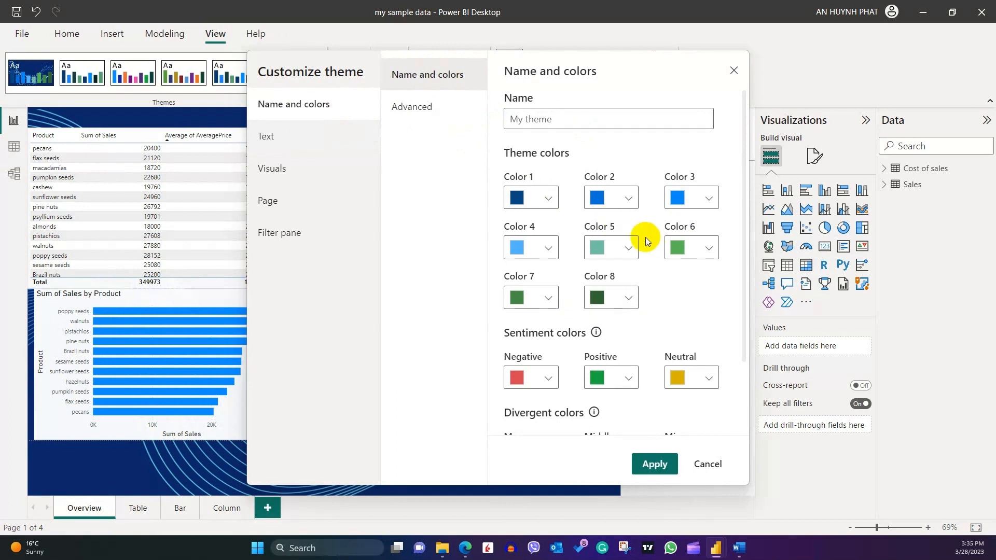
Review the theme's advanced color settings and its text settings for general text, titles, cards and KPIs, and tab headers.
click(412, 106)
click(308, 141)
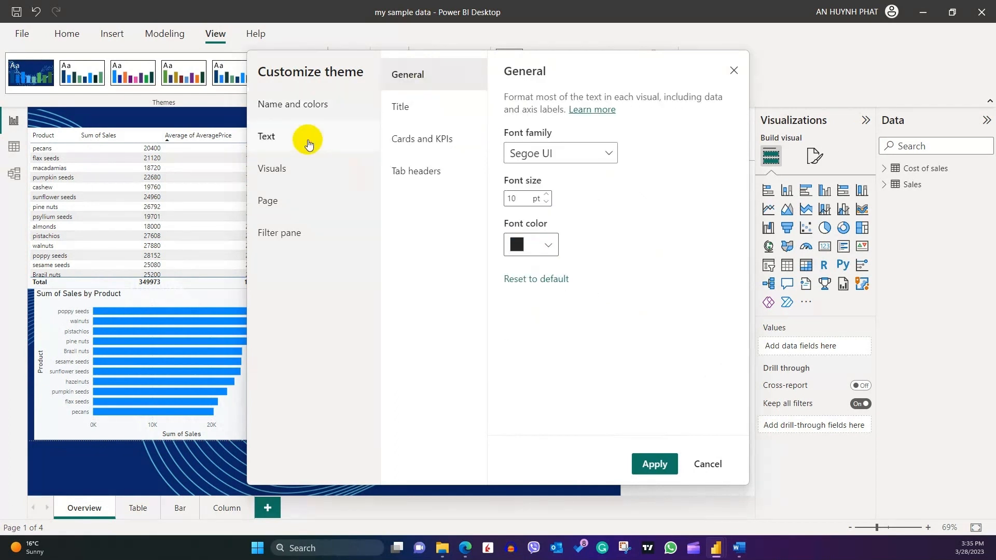
click(418, 108)
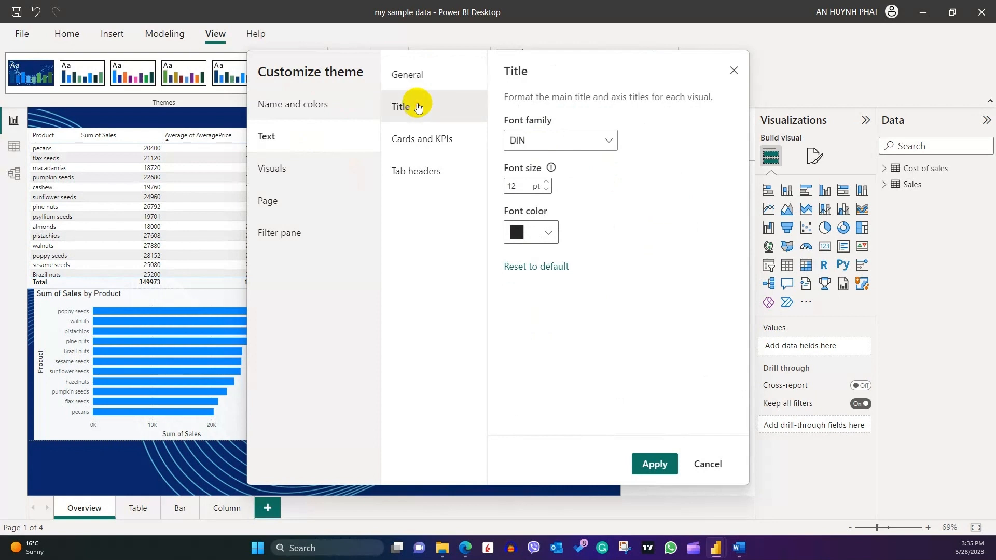
click(426, 142)
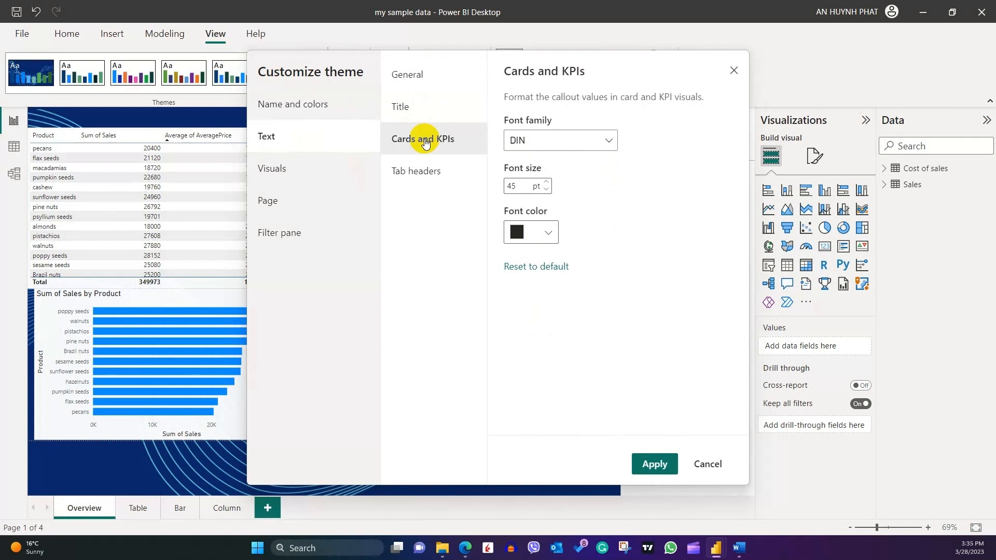
click(418, 177)
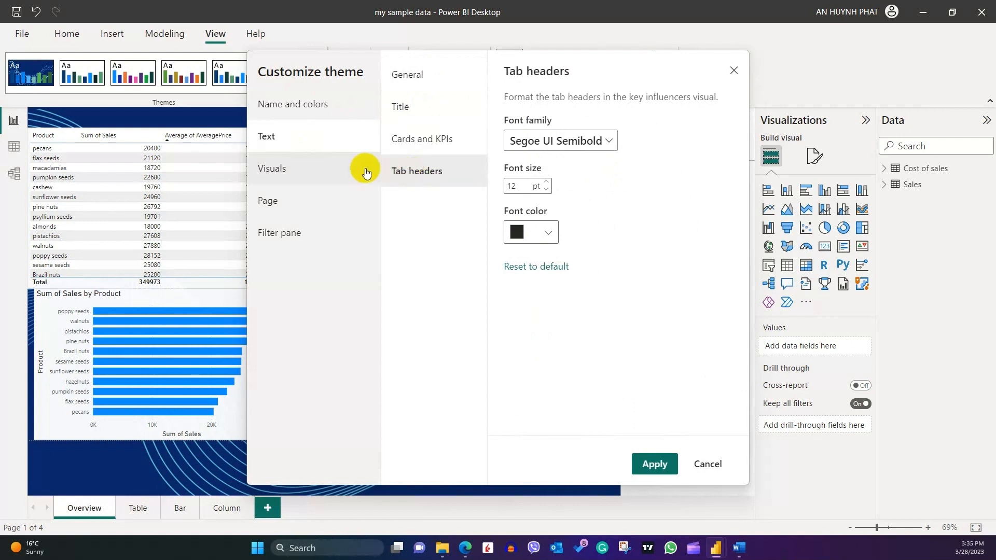
Review the theme's visuals, page and filter pane settings, including borders, headers, tooltips, page background and filter cards.
click(311, 170)
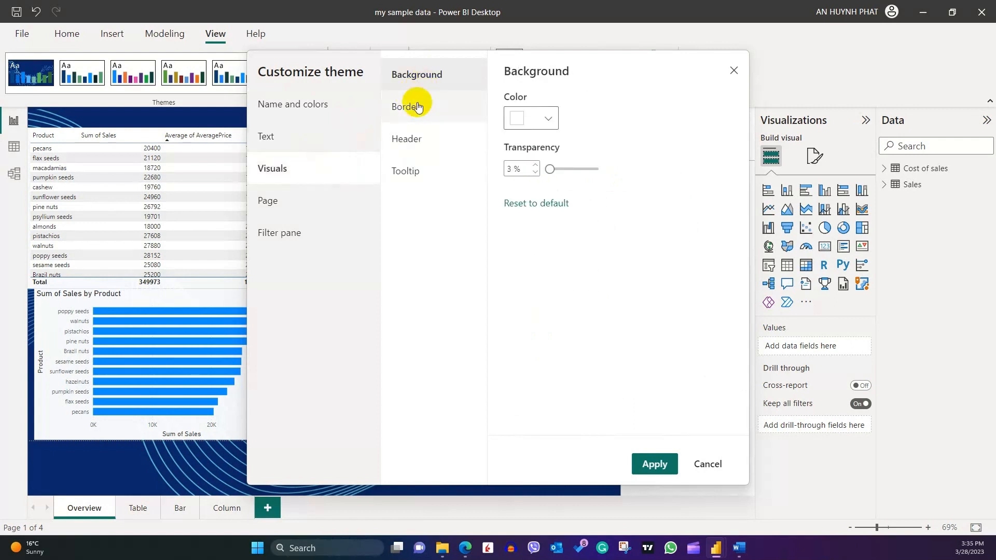
click(412, 106)
click(413, 138)
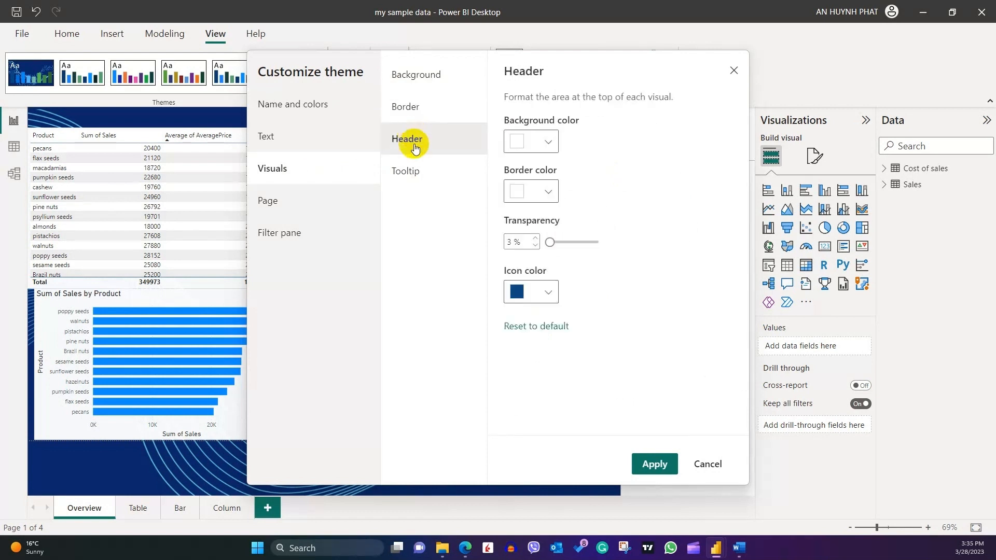
click(415, 174)
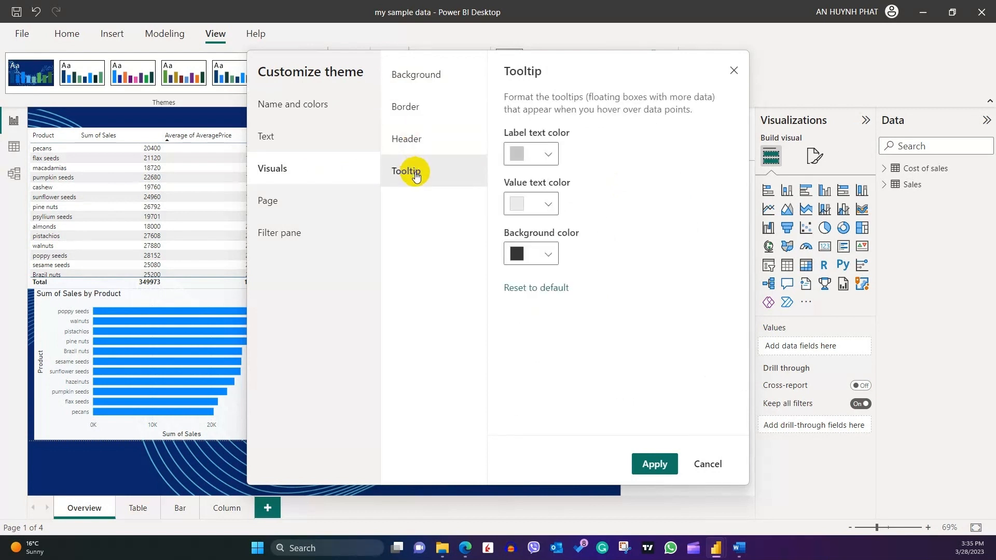
click(296, 201)
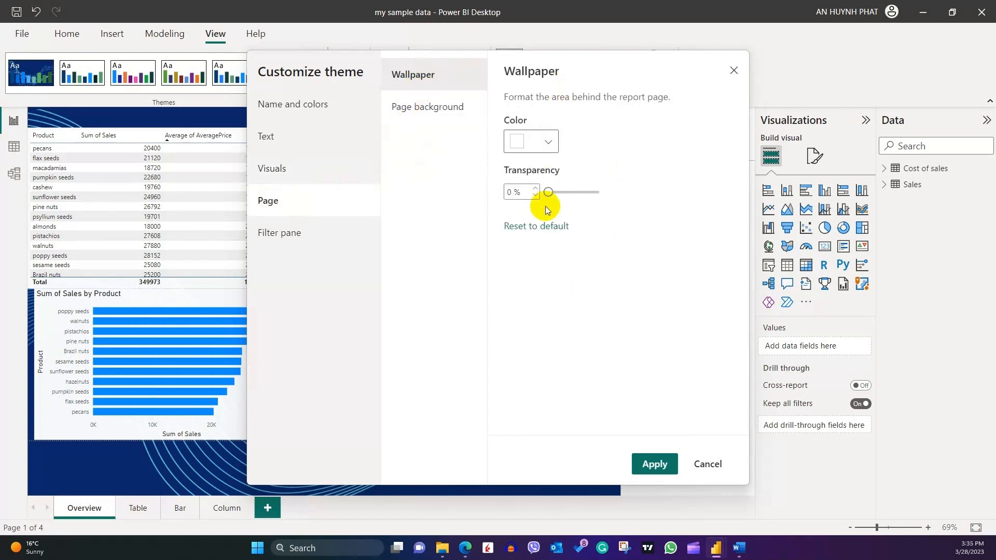
click(411, 106)
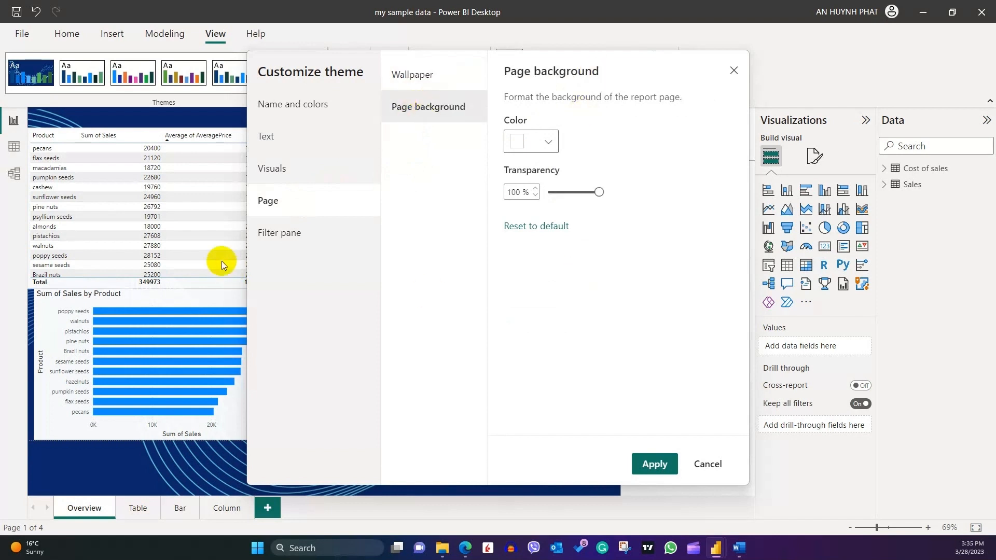
click(273, 232)
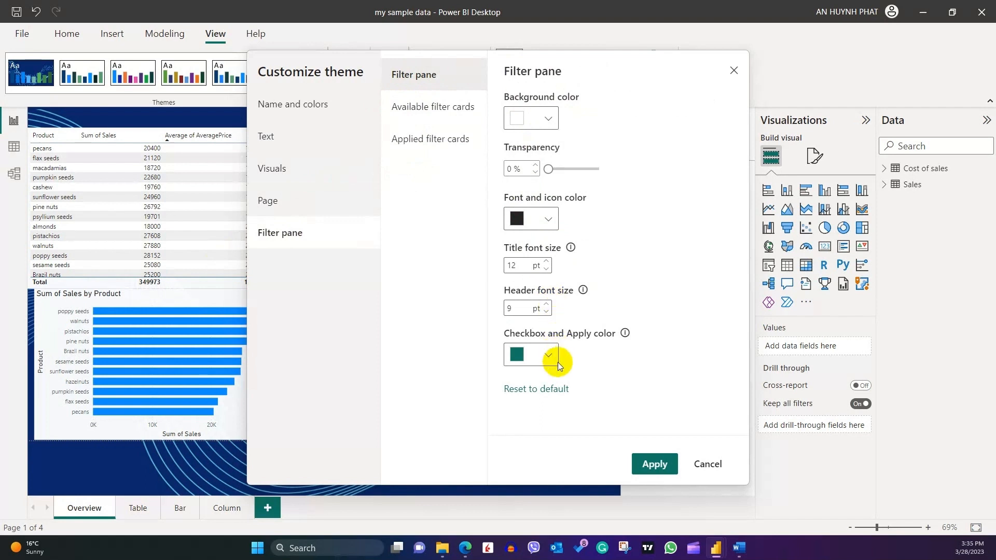
click(431, 106)
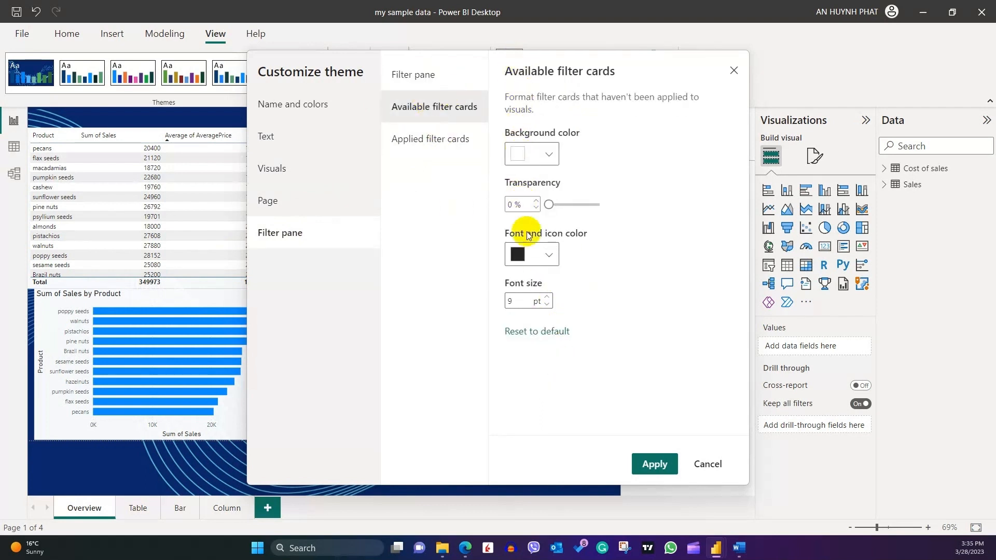
click(425, 139)
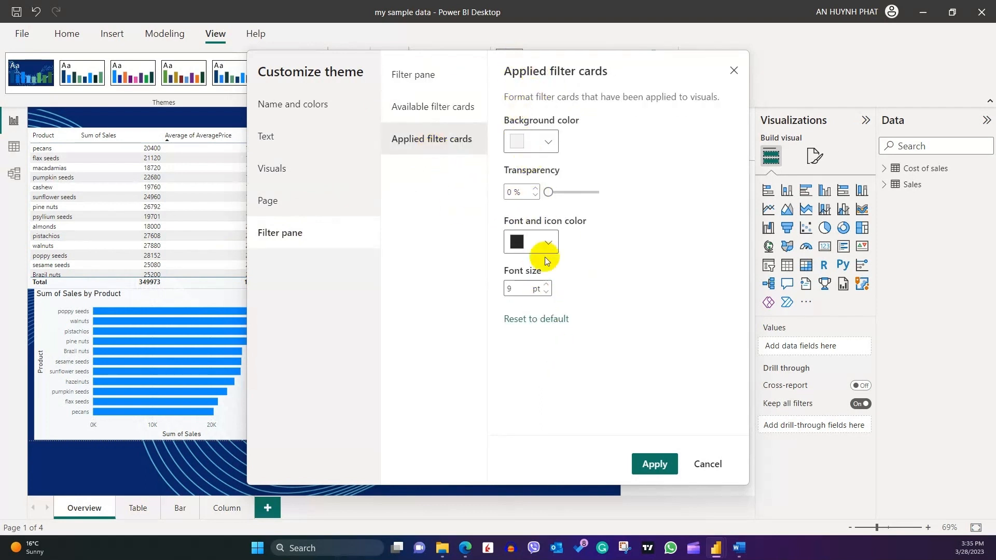
Apply the customized theme and save the current theme as the file My Theme.json.
click(664, 465)
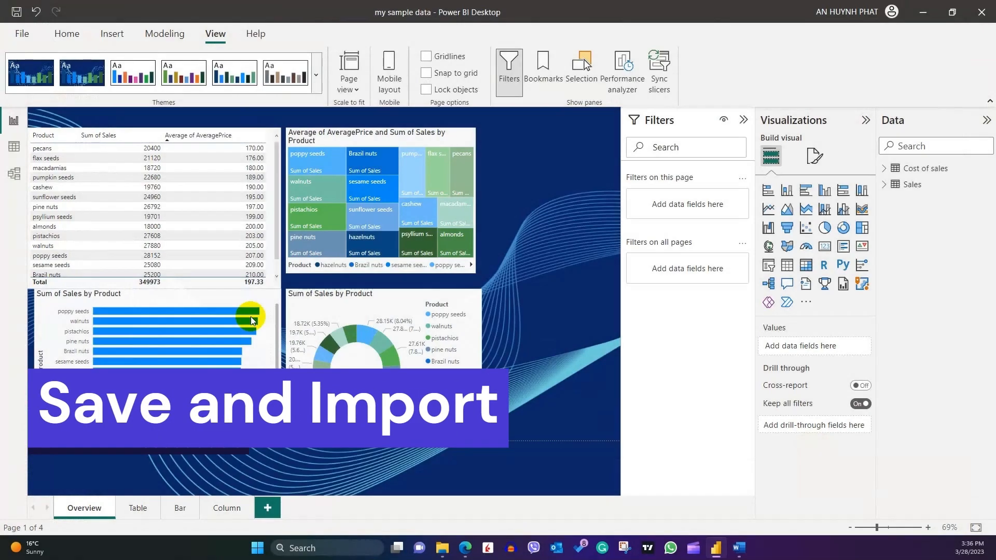
click(319, 66)
scroll(160, 384, down, 3)
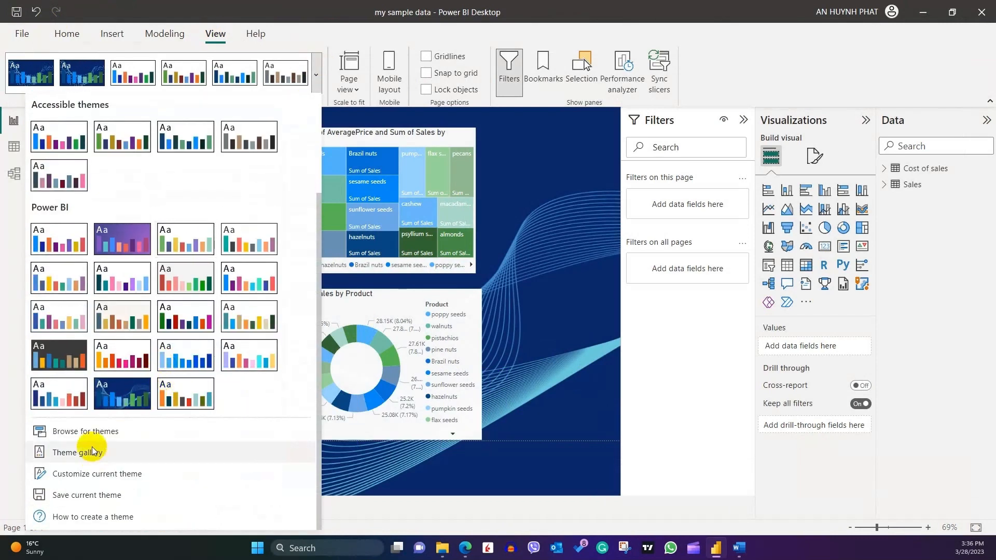
click(80, 495)
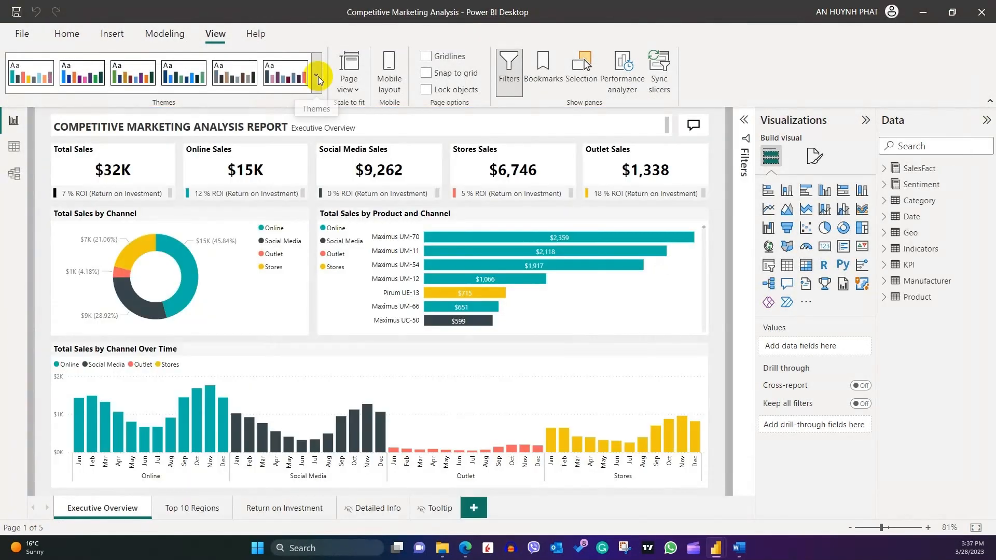
Import the theme file My Theme.json from the sample folder into the Competitive Marketing Analysis report.
click(318, 78)
scroll(149, 438, down, 2)
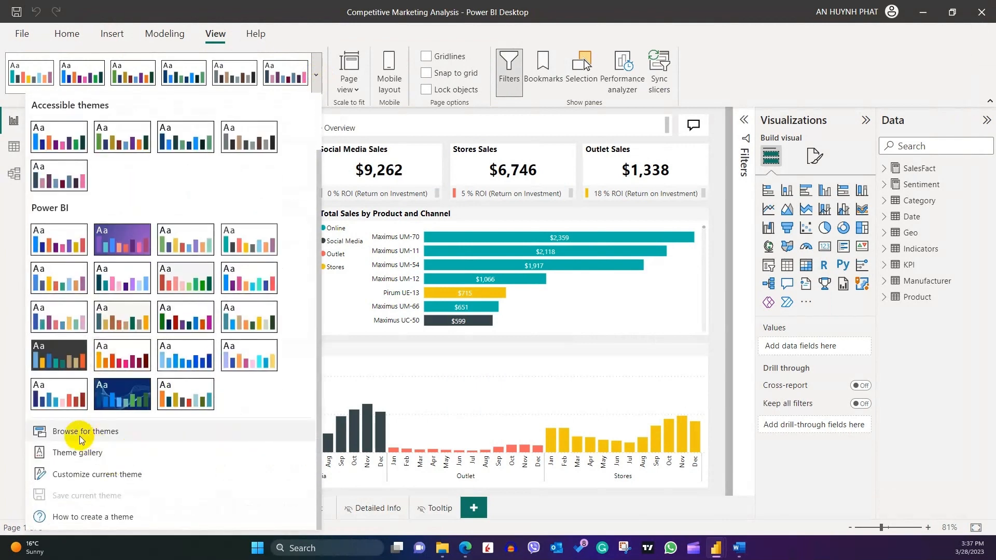
click(83, 433)
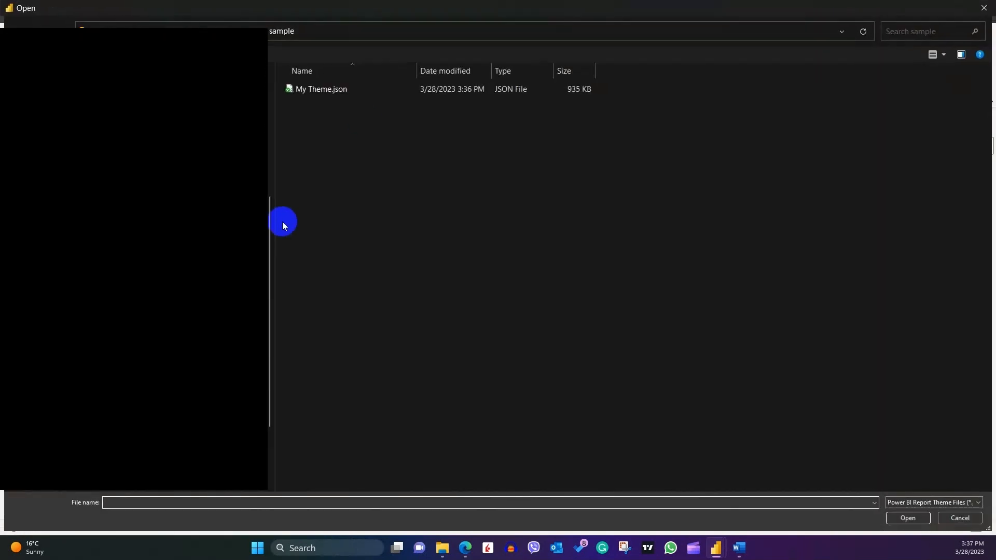
double_click(344, 92)
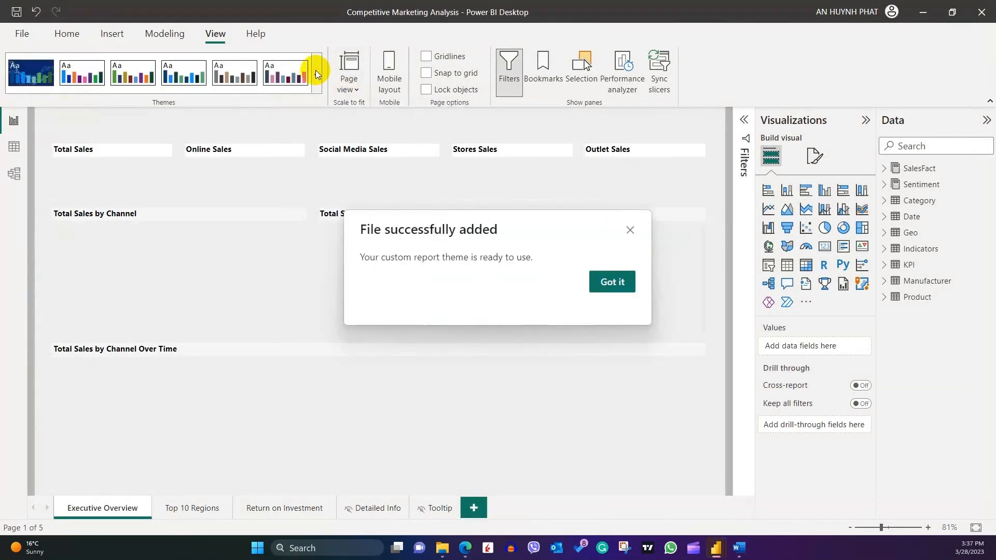
click(605, 282)
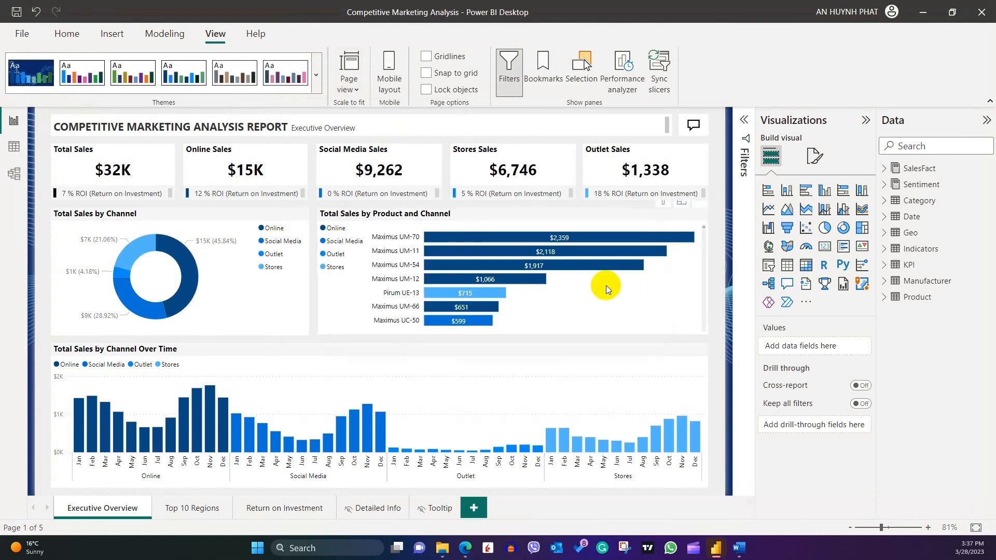
click(317, 82)
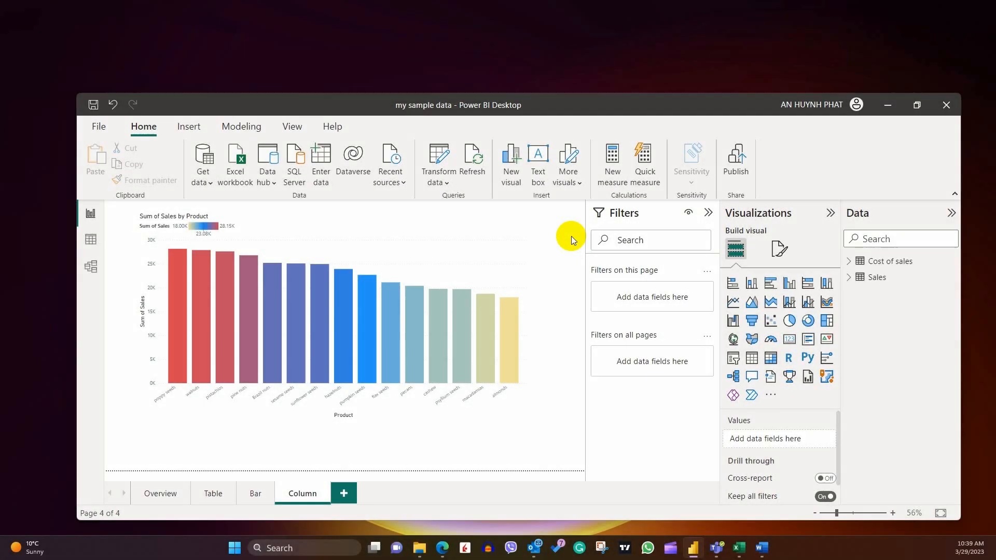
Set the Y-axis range of the Sum of Sales by Product column chart to minimum 5000 and maximum 30000.
click(464, 238)
click(780, 249)
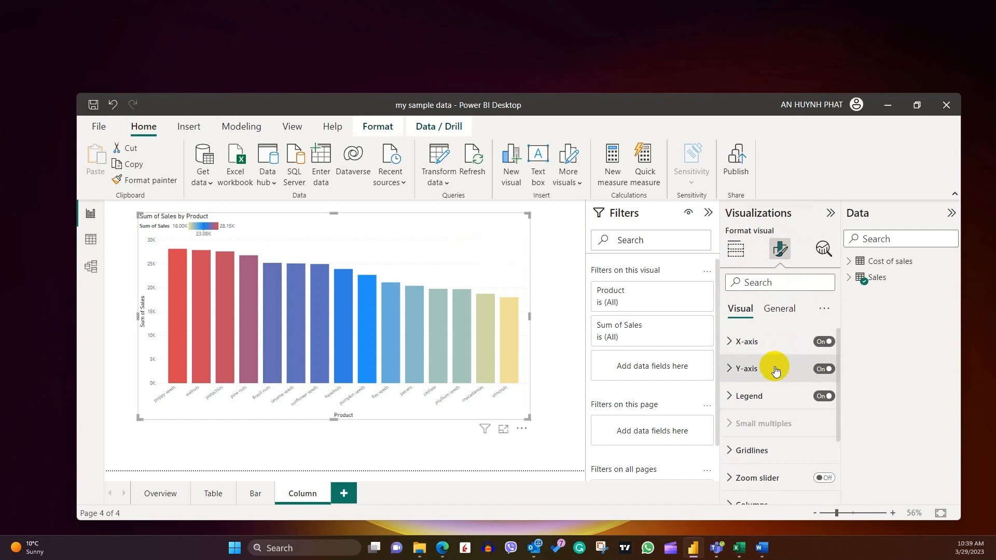
click(728, 369)
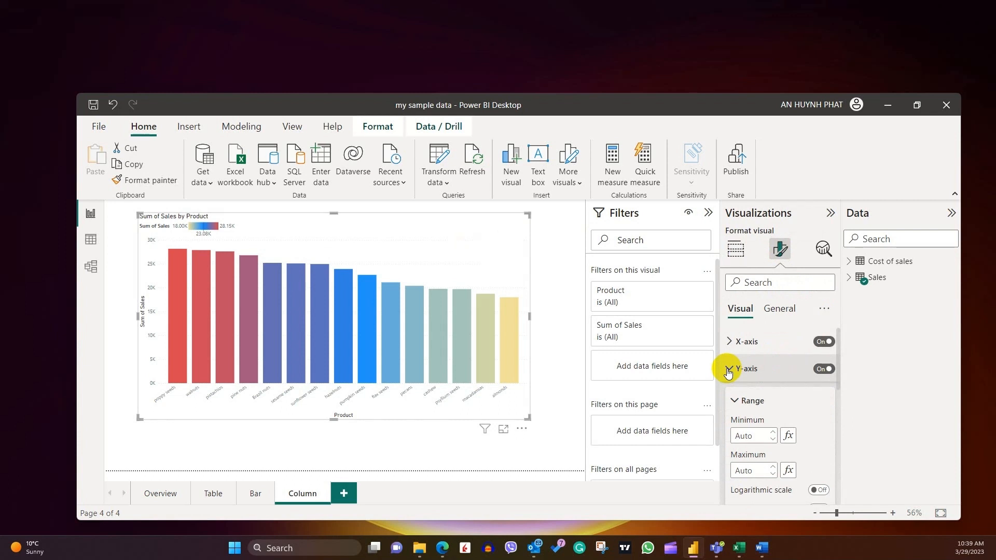
scroll(763, 376, down, 1)
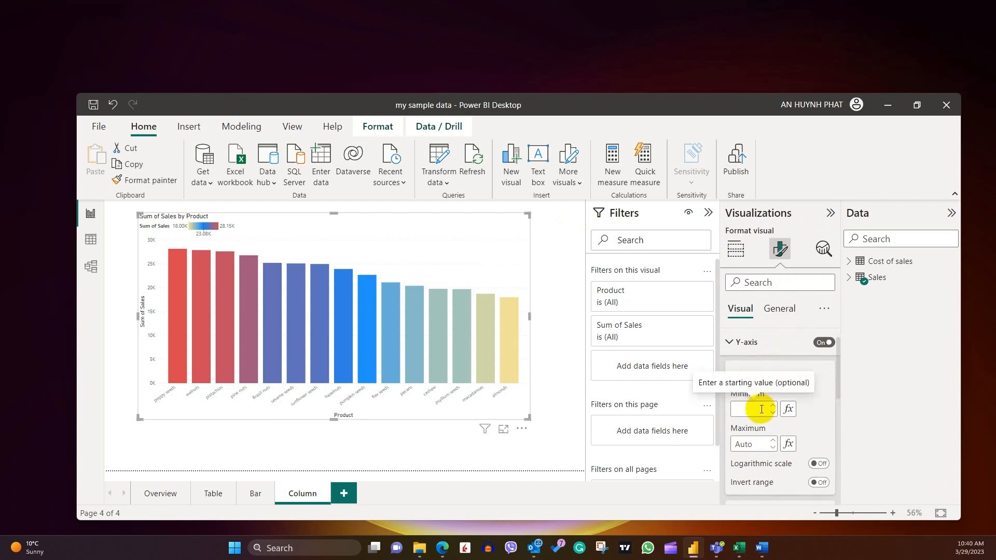
text(5000)
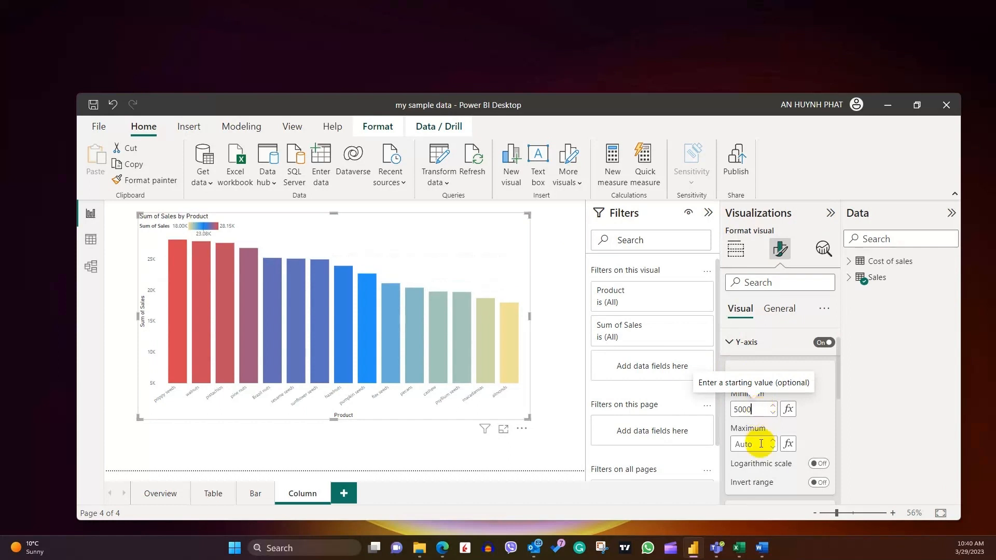
click(761, 444)
text(30000)
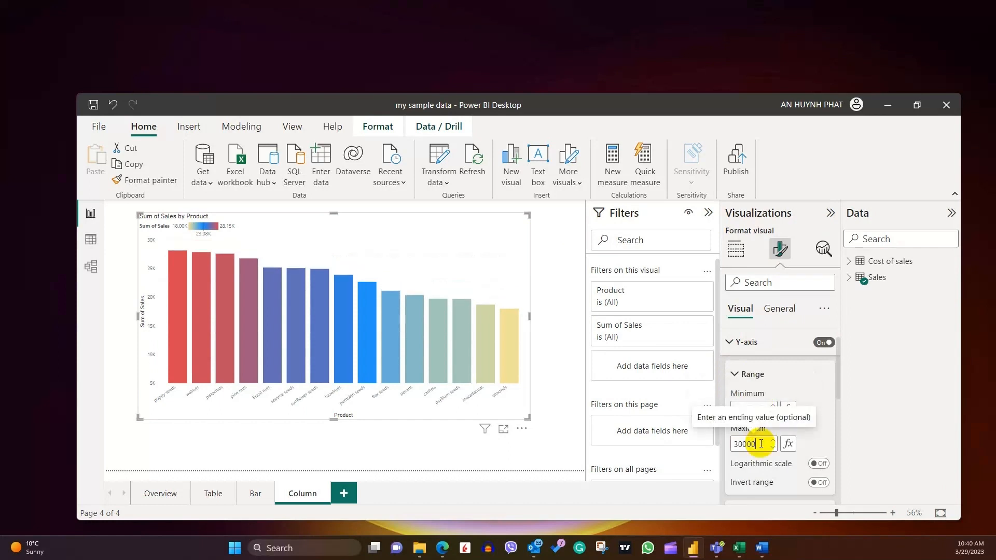
key(Return)
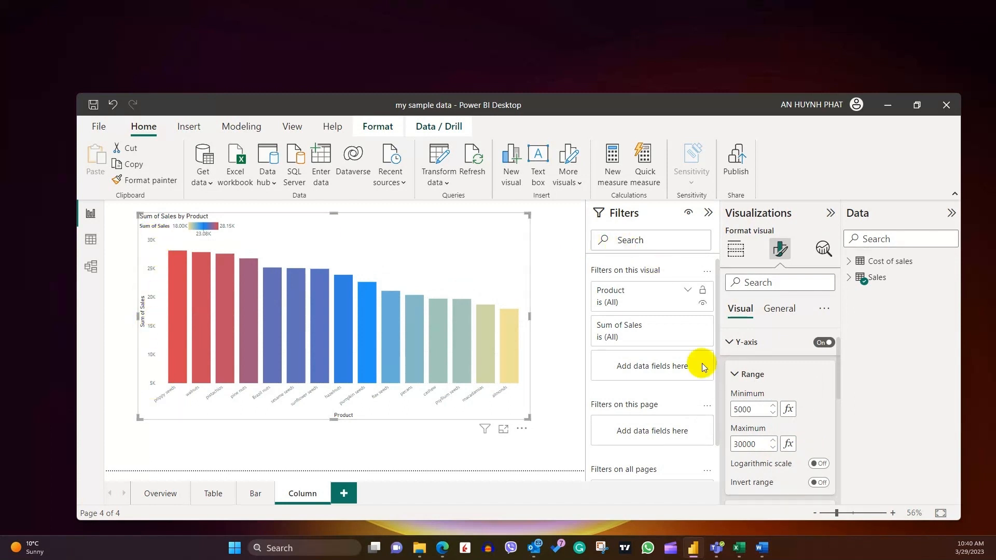
Turn on the logarithmic scale and the inverted range for the column chart's Y-axis.
click(820, 464)
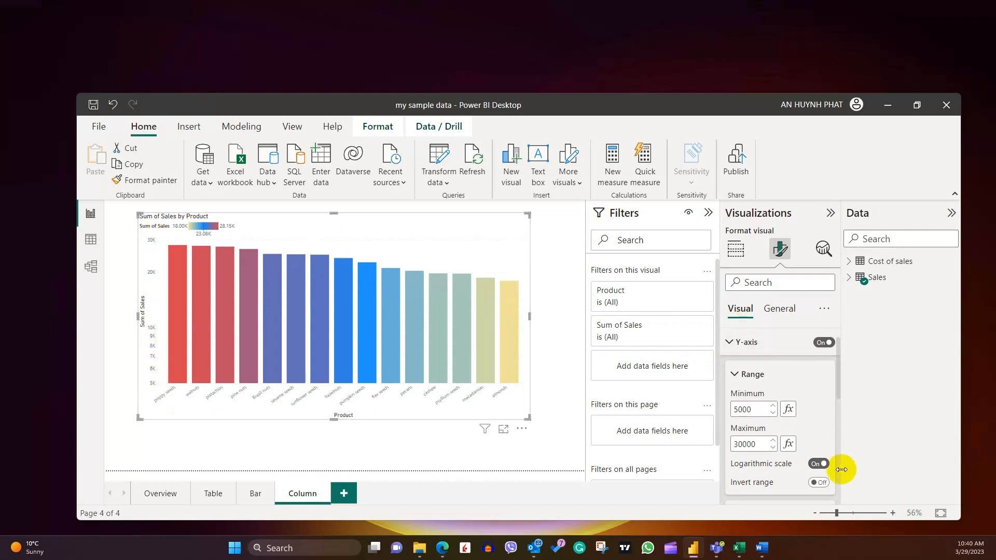
click(819, 483)
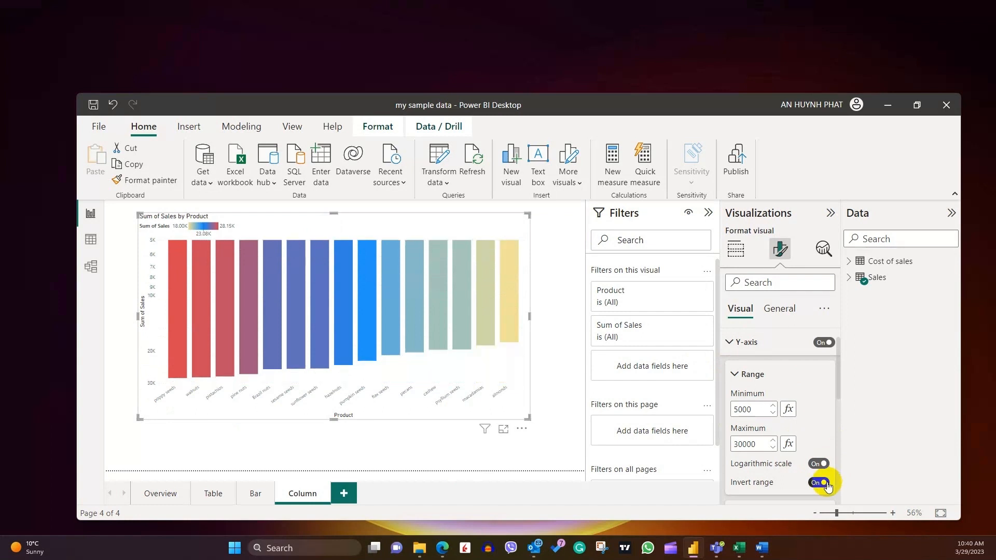
Format the column chart's Y-axis values in a bold Segoe UI font, size 14, in blue.
scroll(791, 394, down, 5)
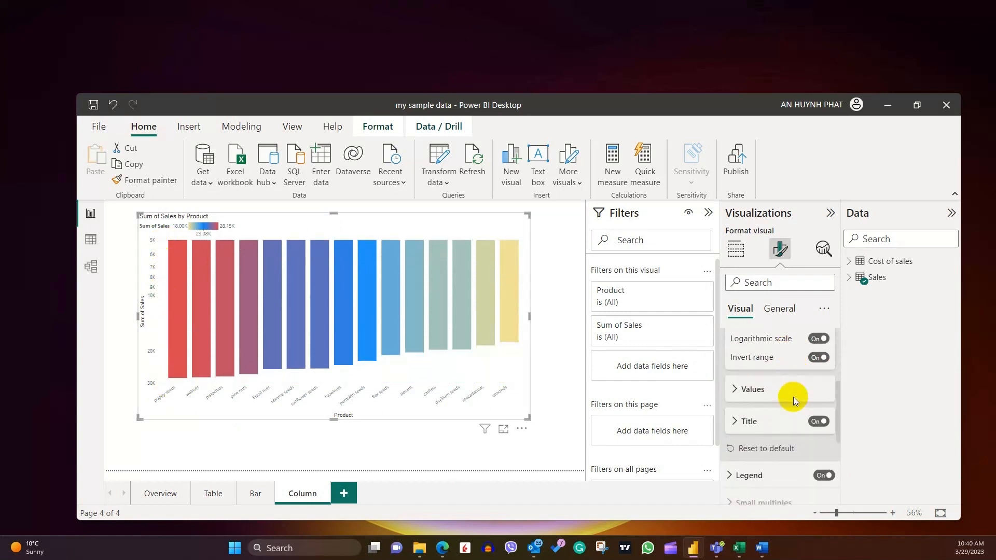
scroll(794, 399, down, 1)
click(738, 357)
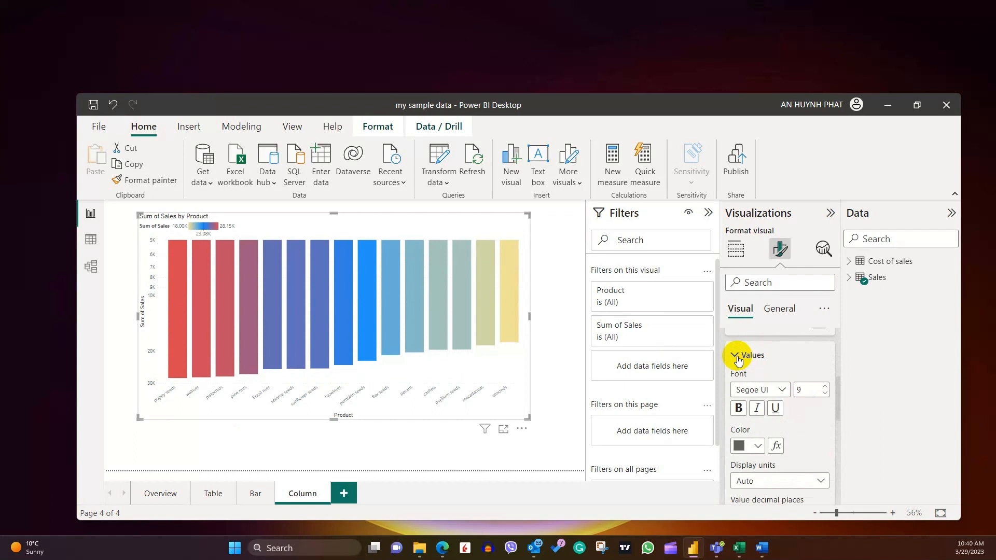
click(765, 389)
click(757, 320)
click(816, 389)
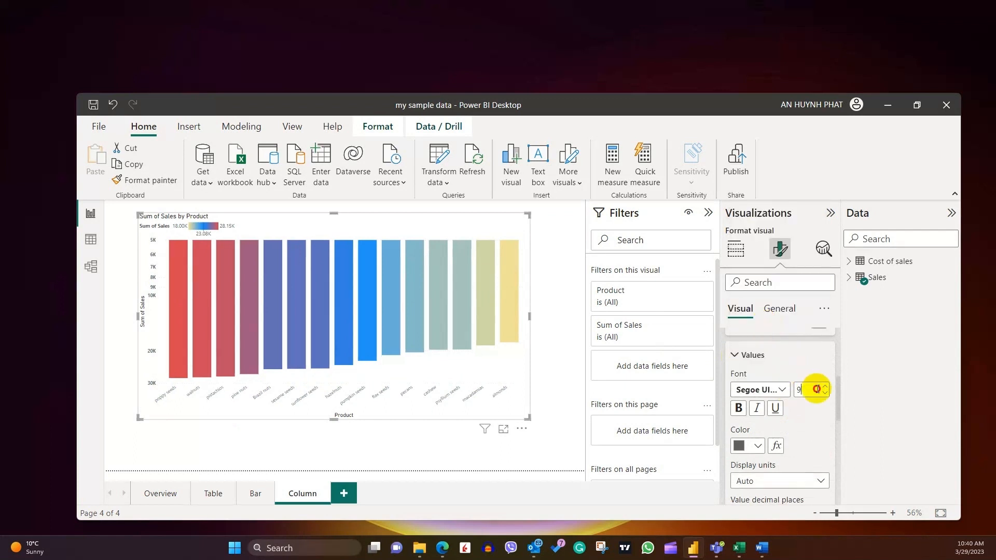
drag(816, 389, 799, 389)
text(14)
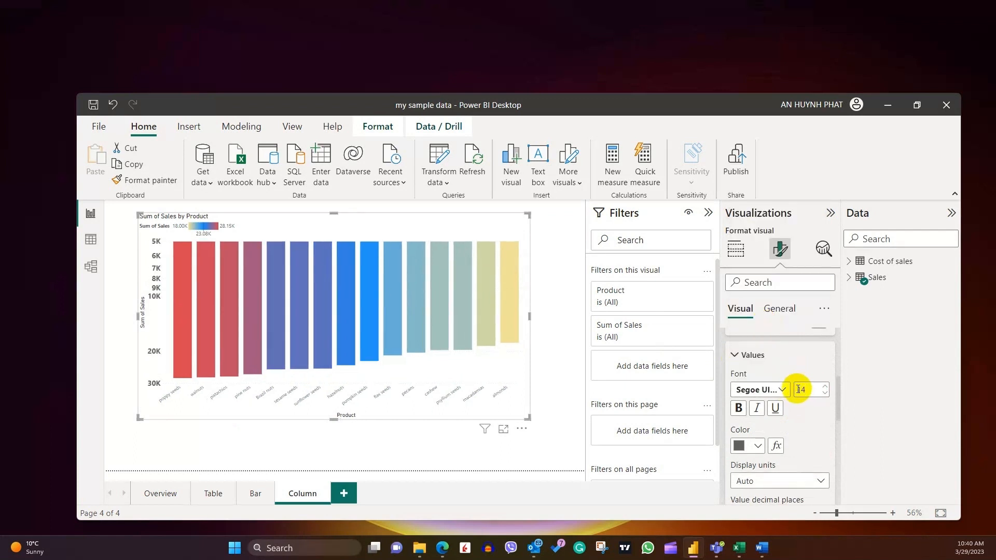
click(757, 446)
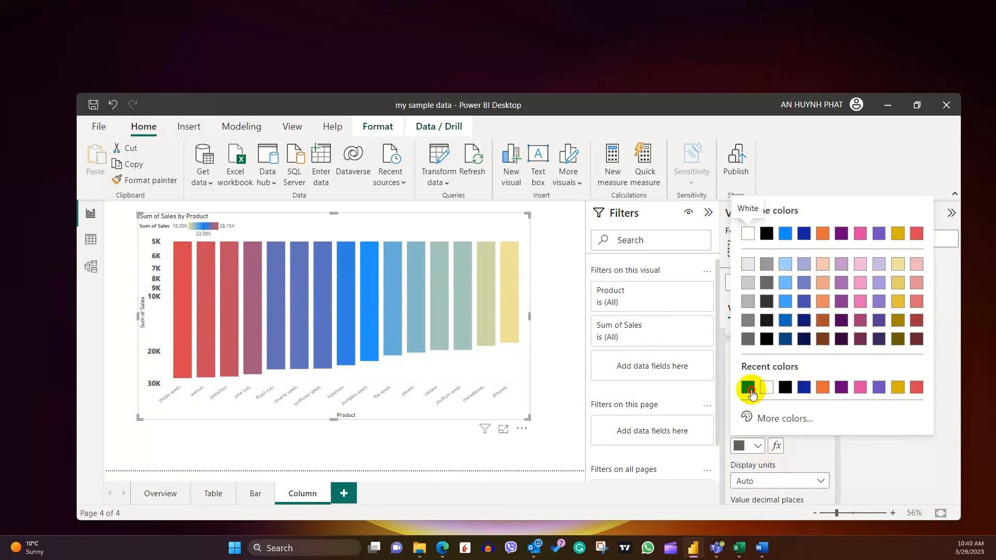
click(751, 393)
Show the Y-axis values in Millions with 3 decimal places and turn on the switched axis position.
scroll(801, 434, down, 1)
click(811, 429)
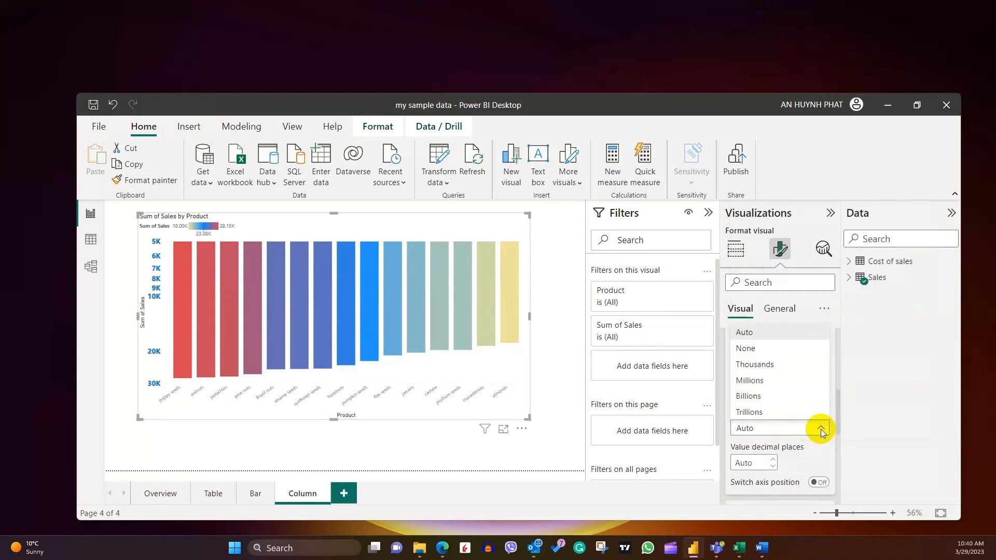
click(772, 381)
scroll(788, 413, down, 1)
click(773, 407)
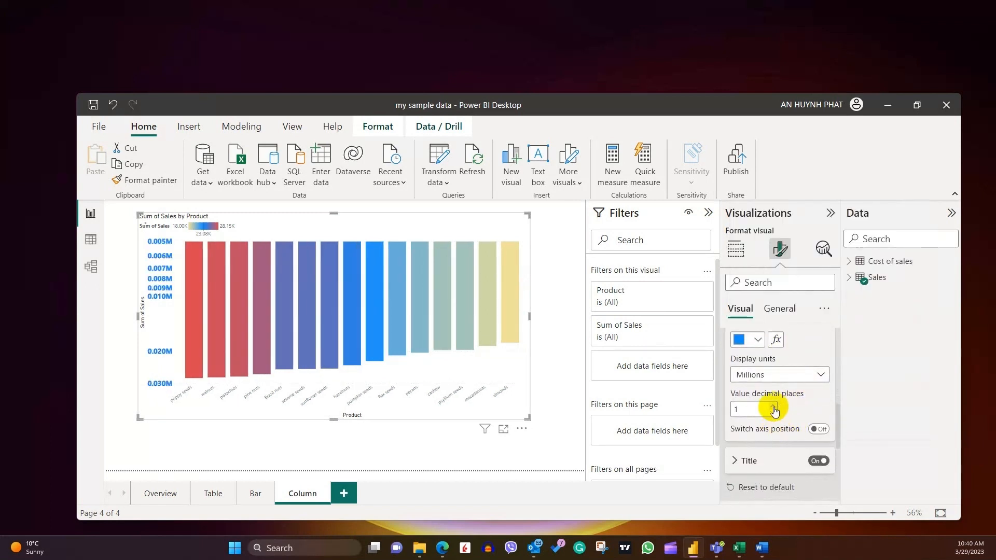
click(772, 407)
click(773, 407)
scroll(774, 410, down, 1)
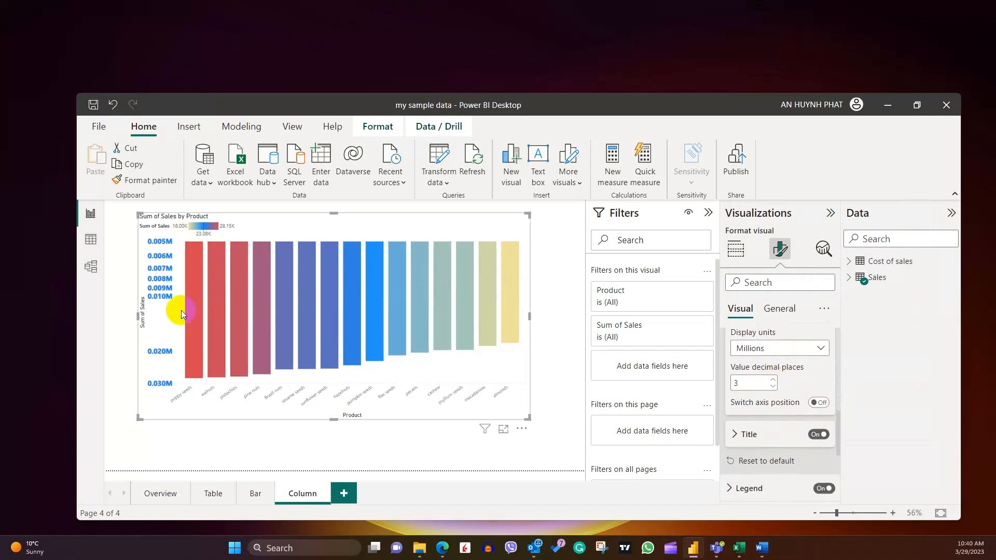
click(825, 404)
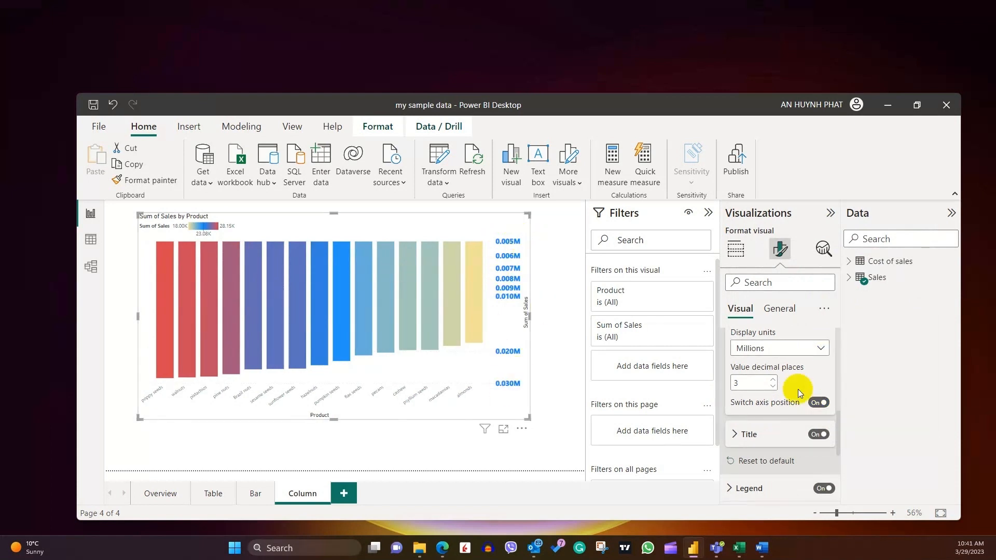
Set the Y-axis title text of the column chart to Sales by products.
scroll(734, 390, down, 1)
click(733, 383)
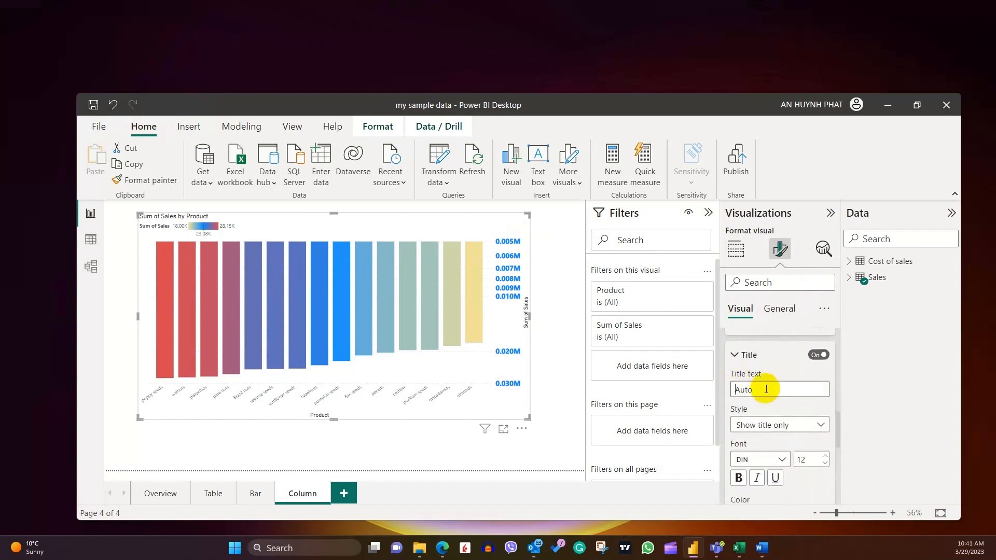
click(766, 389)
text(Sales by products)
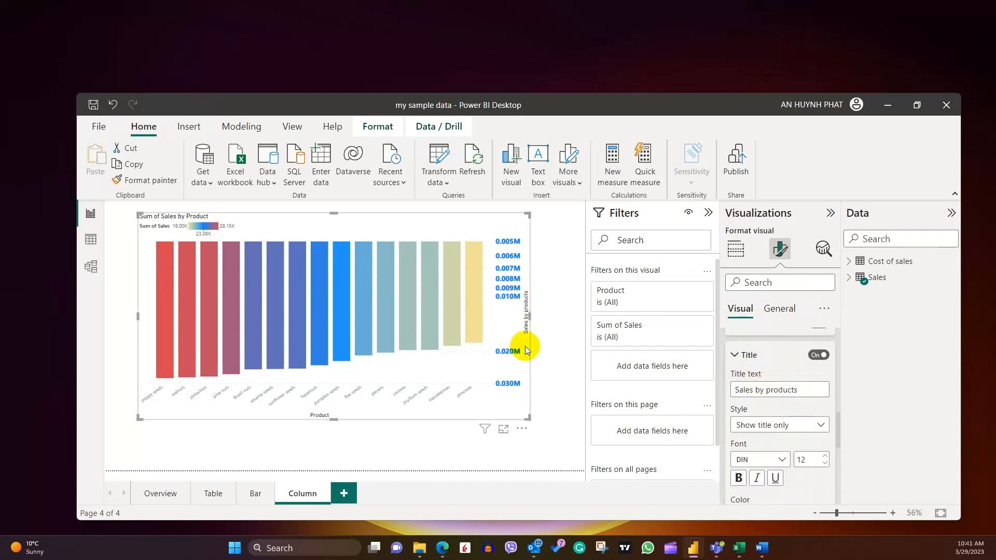
Try the Y-axis title style Show unit only, and set the style to Show both.
click(830, 426)
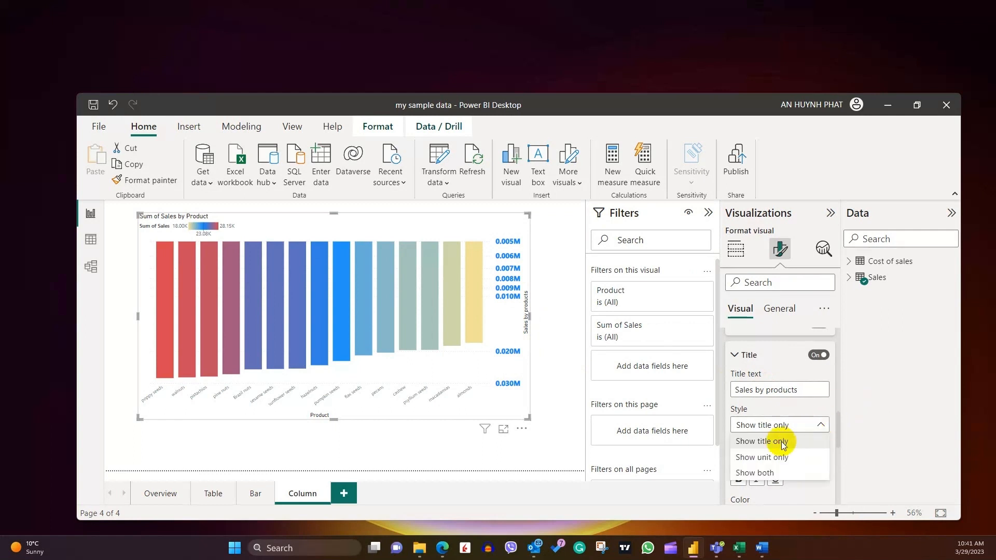
click(781, 445)
click(827, 425)
click(777, 457)
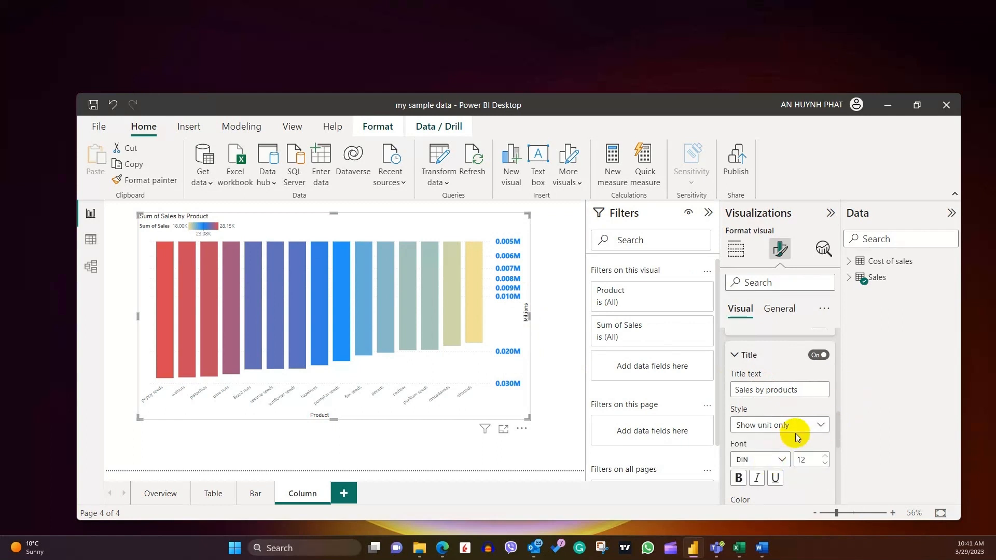
click(813, 425)
click(758, 472)
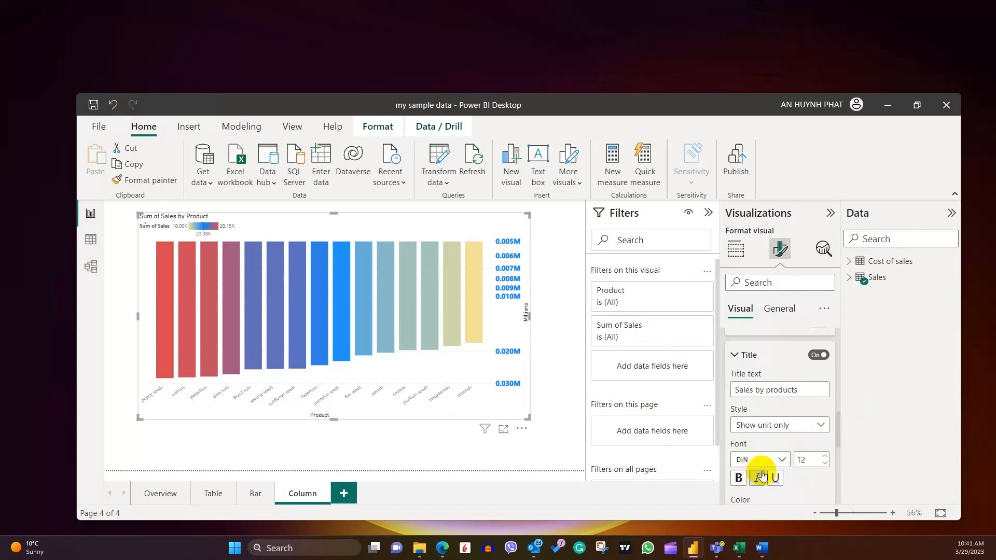
Format the Y-axis title in bold Arial Black, size 15, in blue.
scroll(833, 395, down, 2)
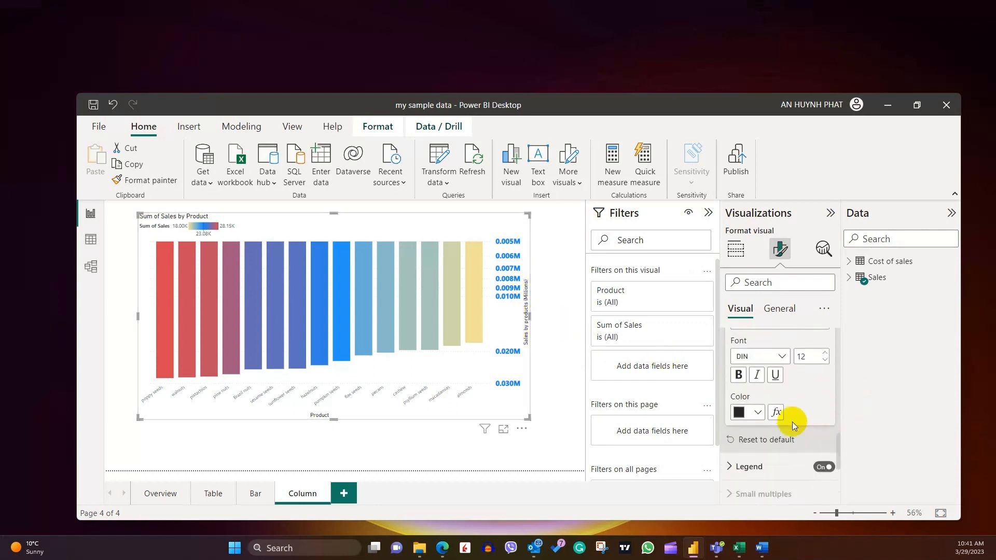
click(778, 357)
click(760, 157)
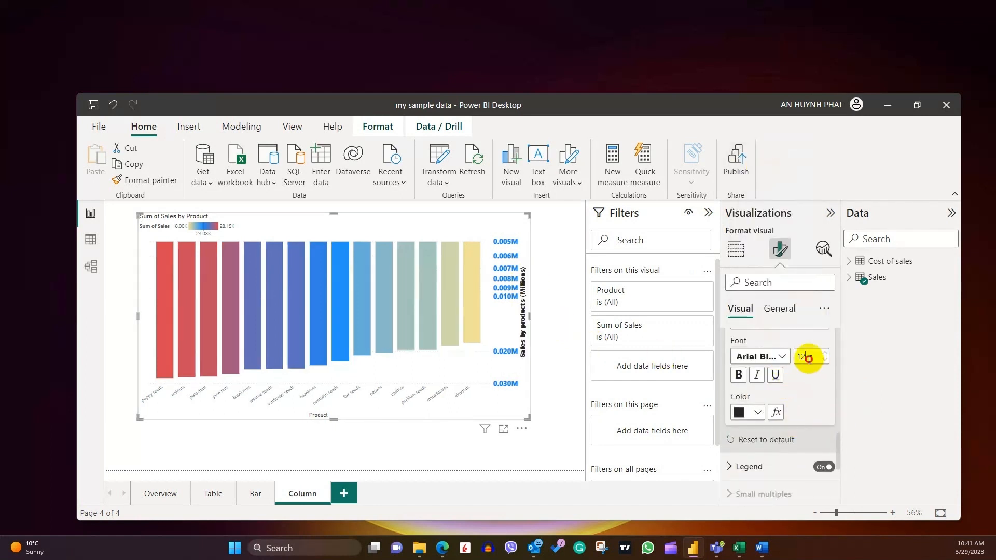
drag(808, 357, 799, 358)
text(15)
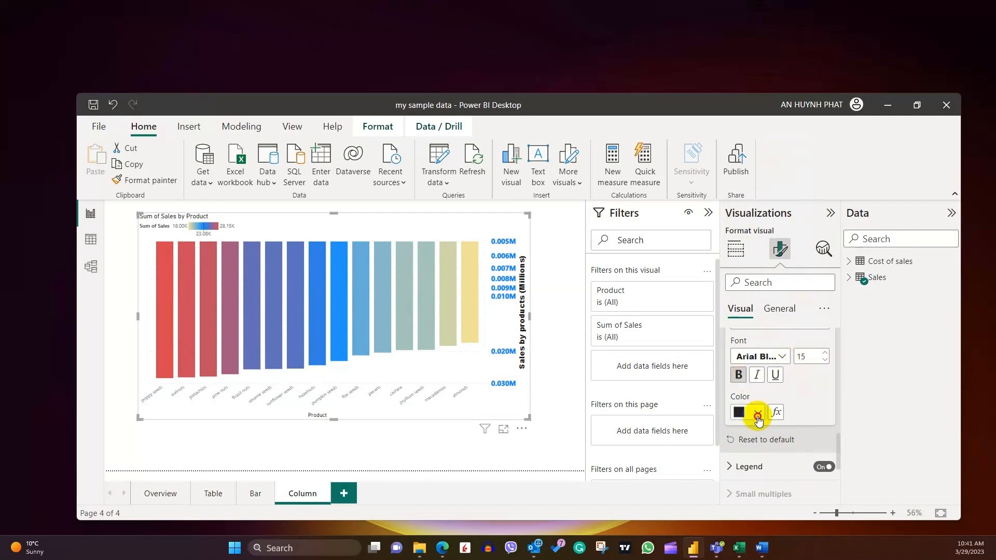
click(754, 412)
click(750, 351)
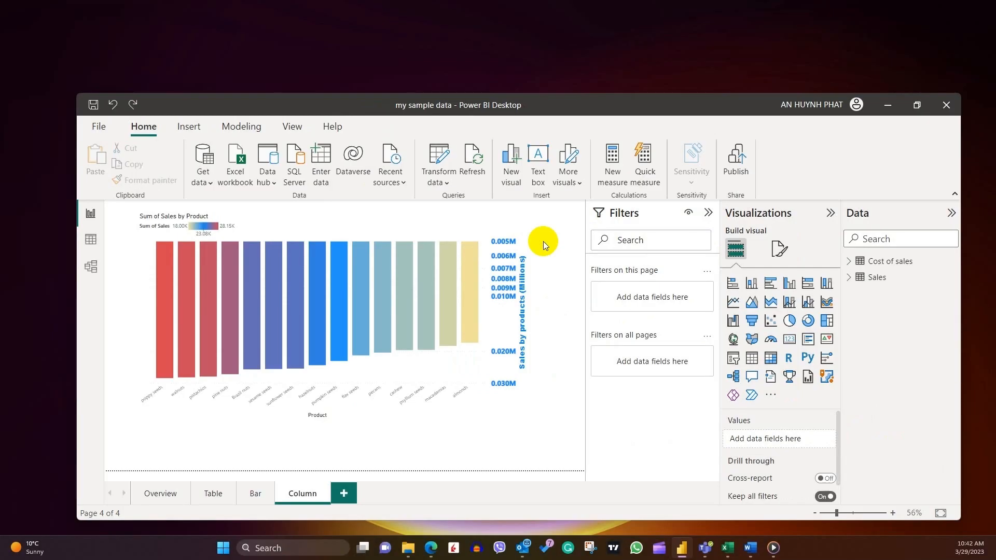
Turn off the column chart's Y-axis and its Y-axis title.
click(494, 225)
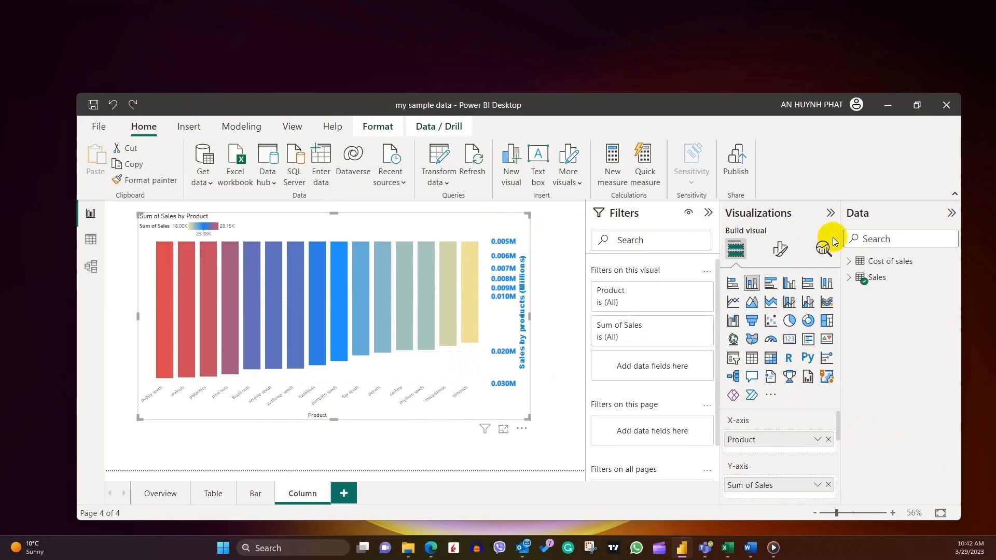
click(778, 251)
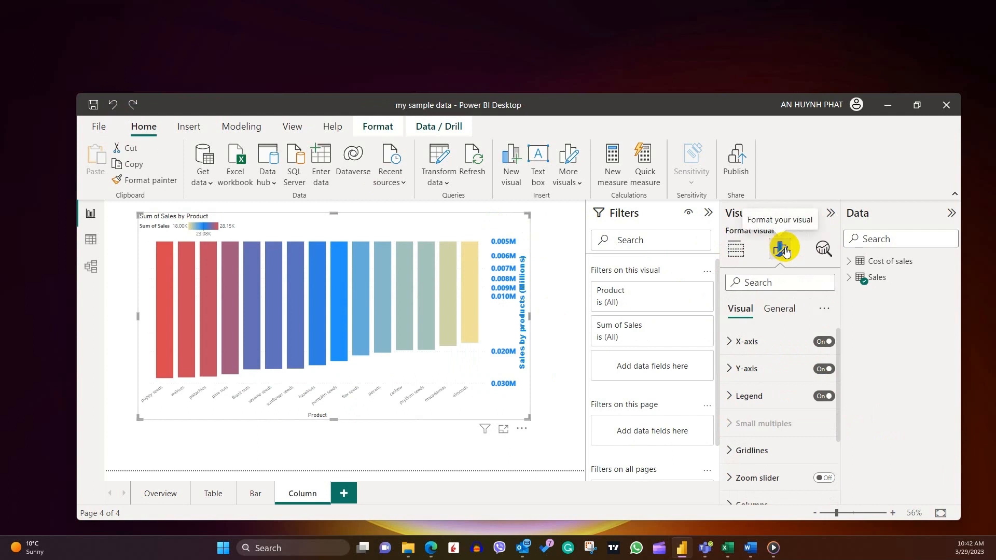
click(828, 370)
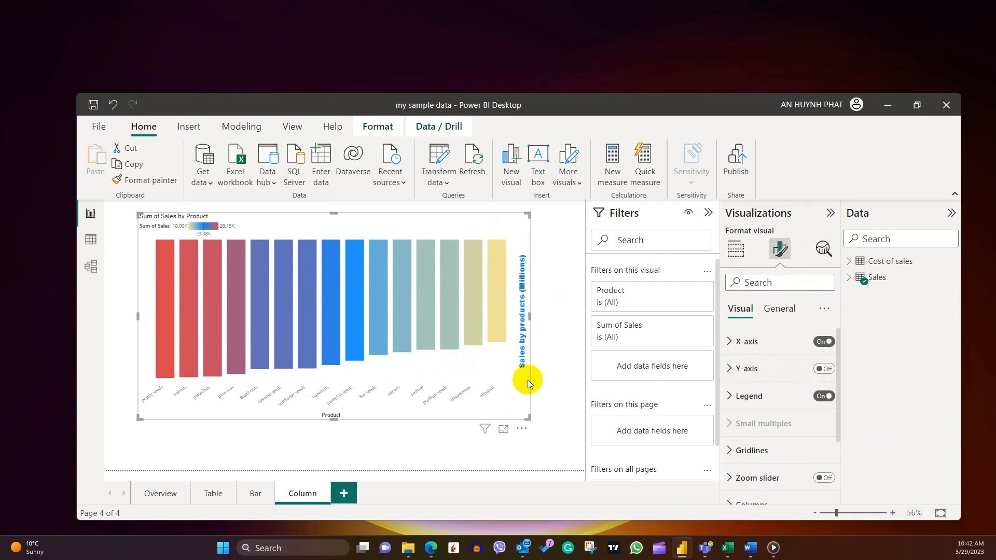
click(731, 369)
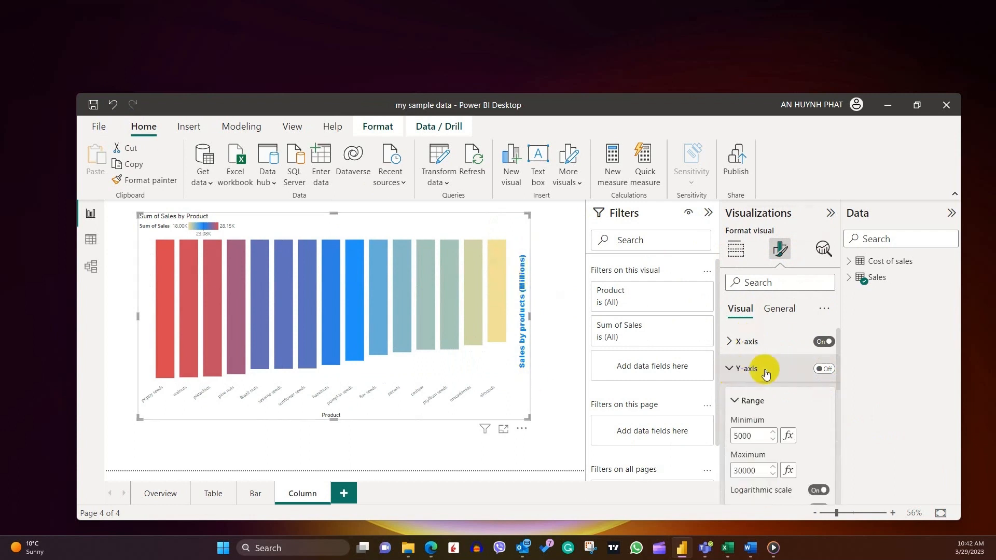
scroll(732, 368, down, 5)
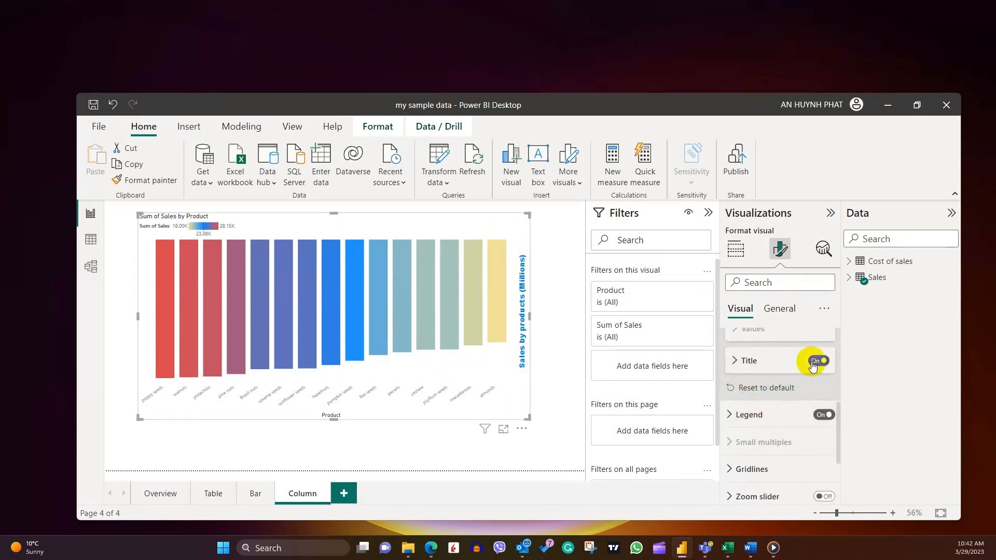
click(824, 362)
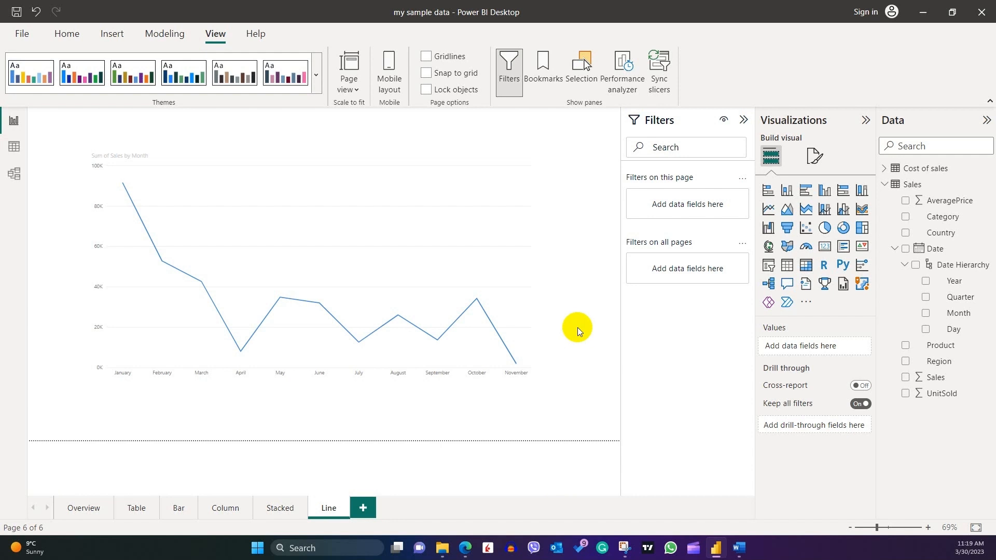
Turn on data labels for the Sum of Sales by Month line chart.
click(525, 237)
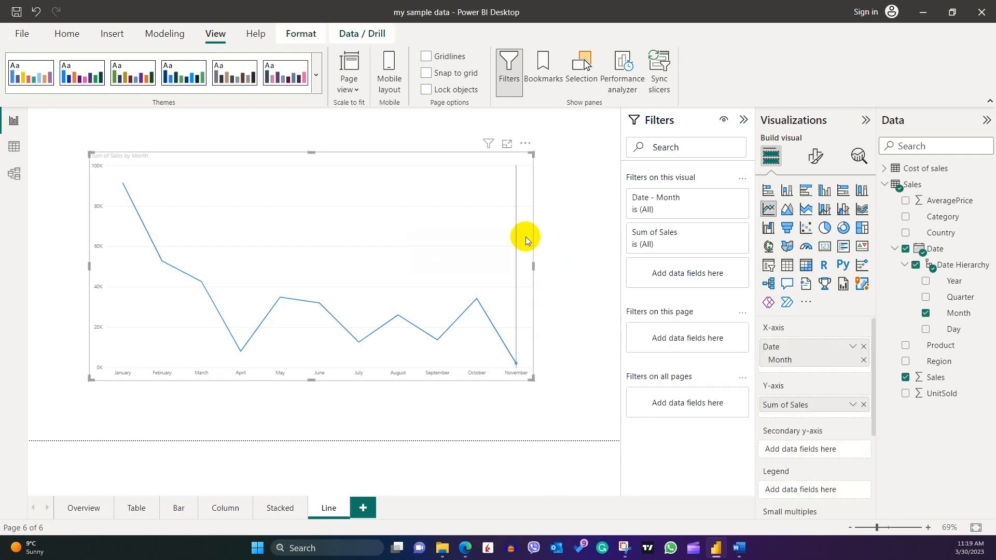
click(816, 155)
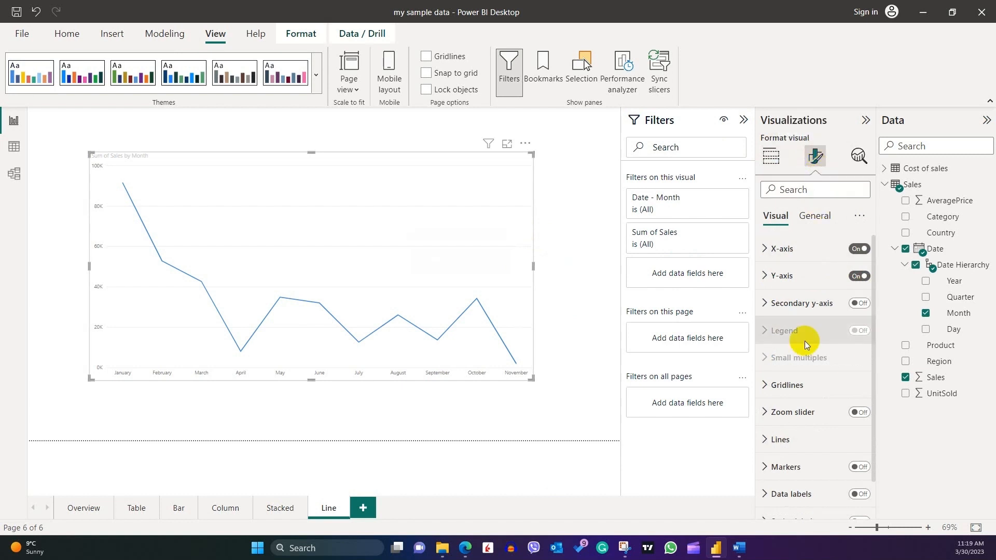
scroll(795, 469, down, 1)
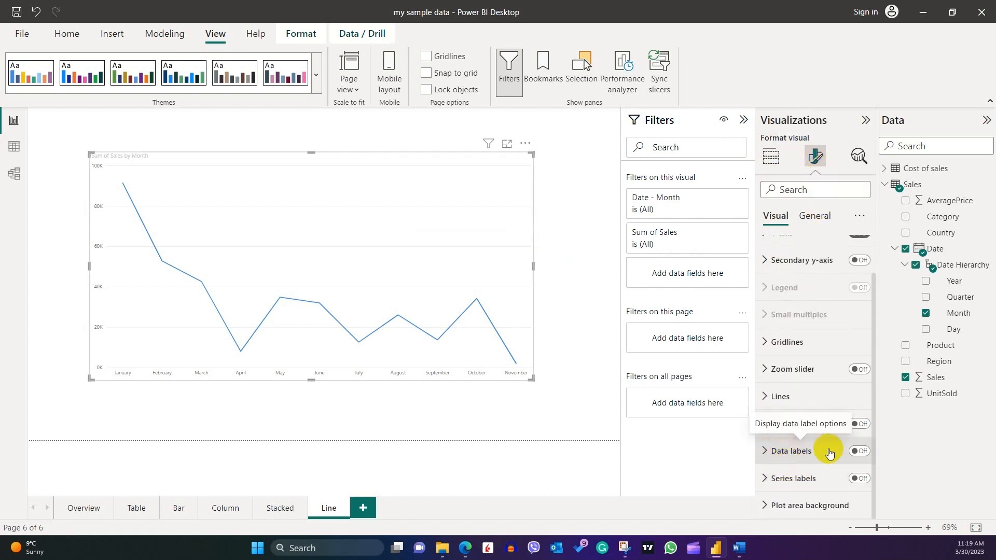
click(867, 452)
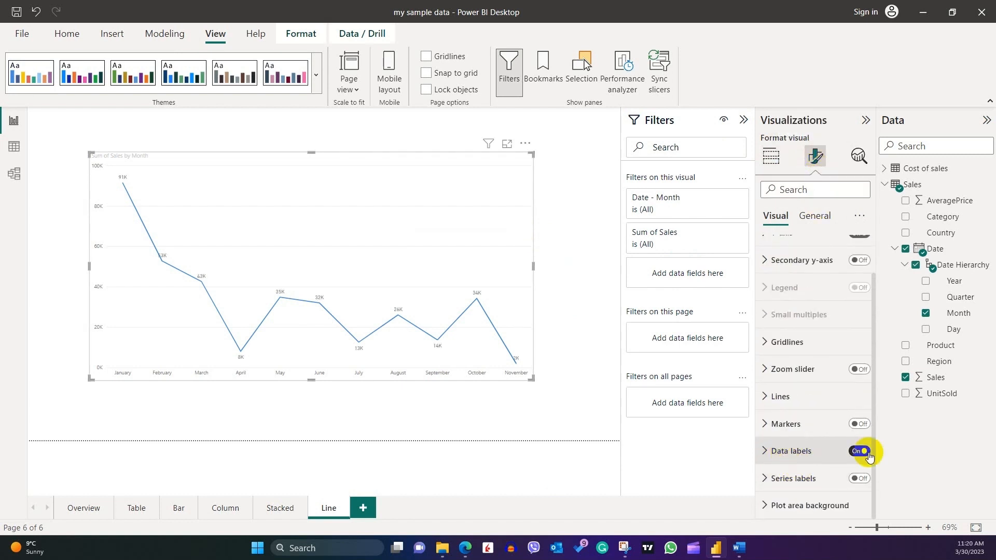
Try the line chart's data labels in the Under position, and set their position to Above.
click(766, 451)
scroll(770, 456, down, 2)
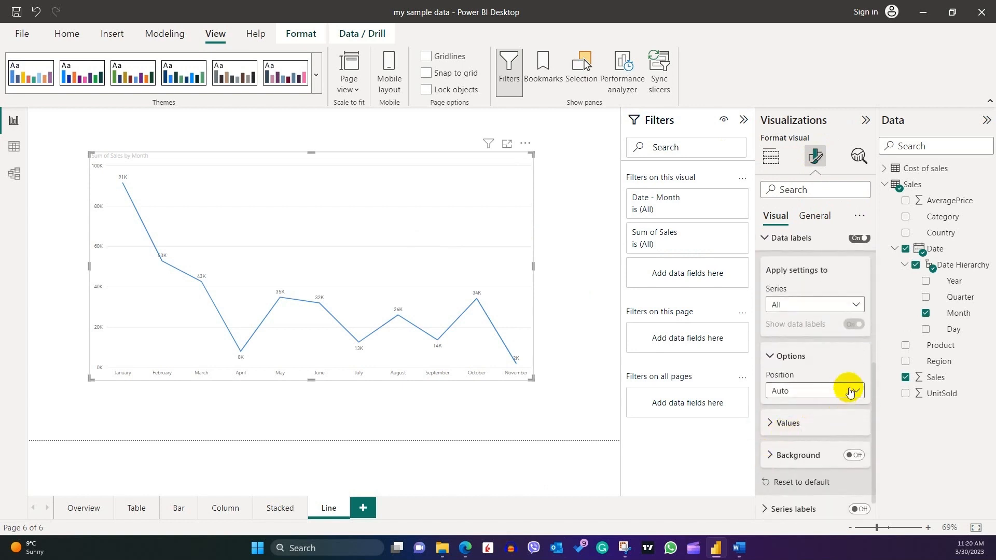
click(849, 390)
click(790, 424)
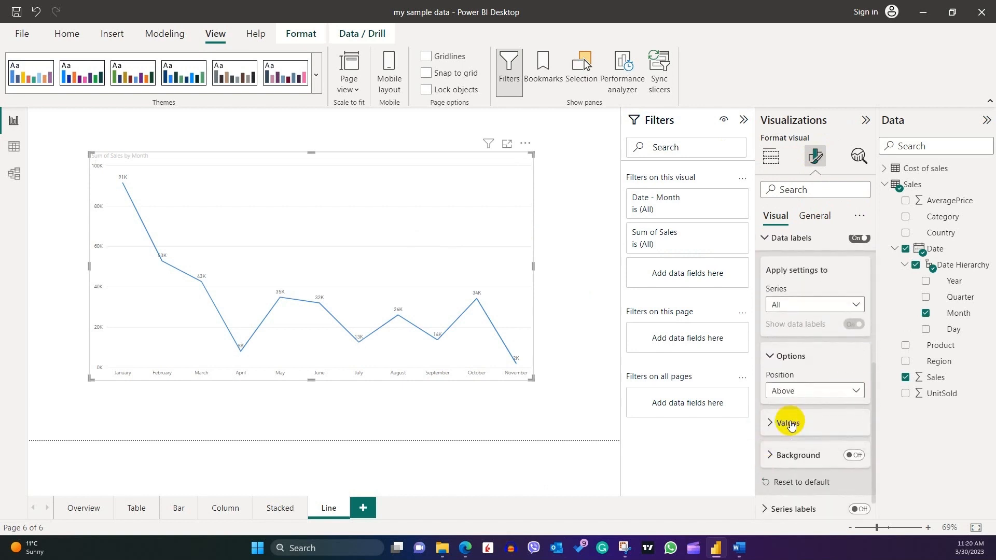
click(783, 391)
click(783, 439)
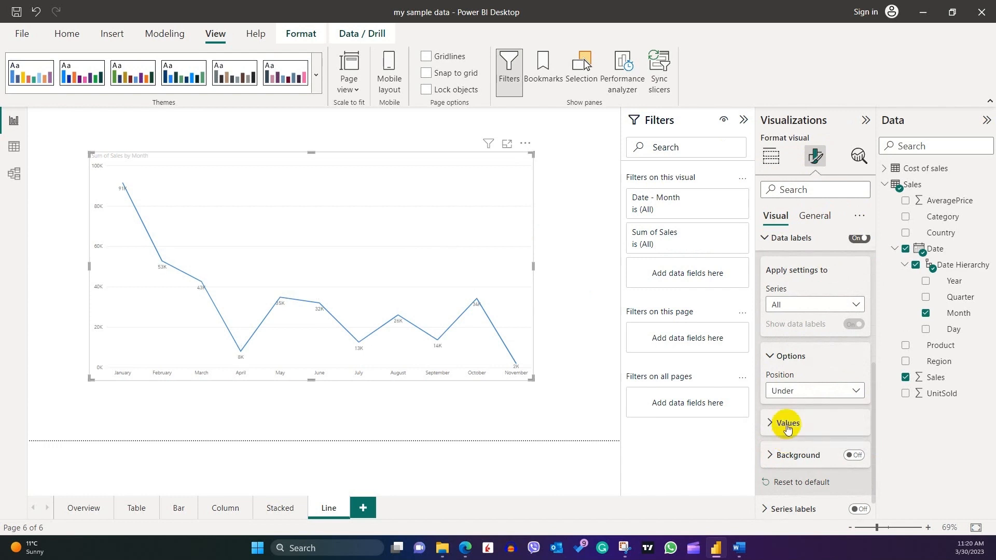
click(785, 390)
click(789, 424)
Set the data label values of the line chart to Arial Black, size 15.
click(772, 422)
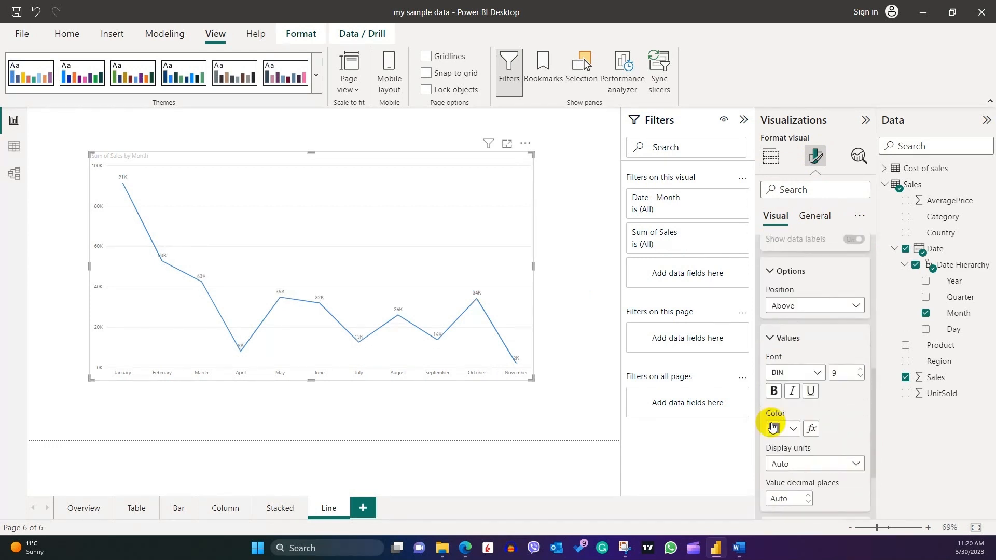
click(838, 372)
key(BackSpace)
text(15)
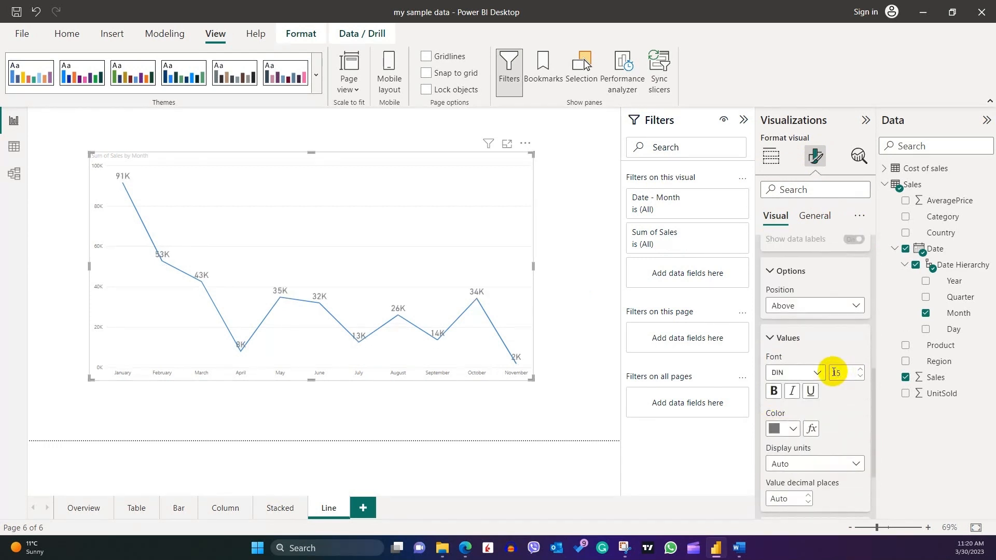
click(818, 371)
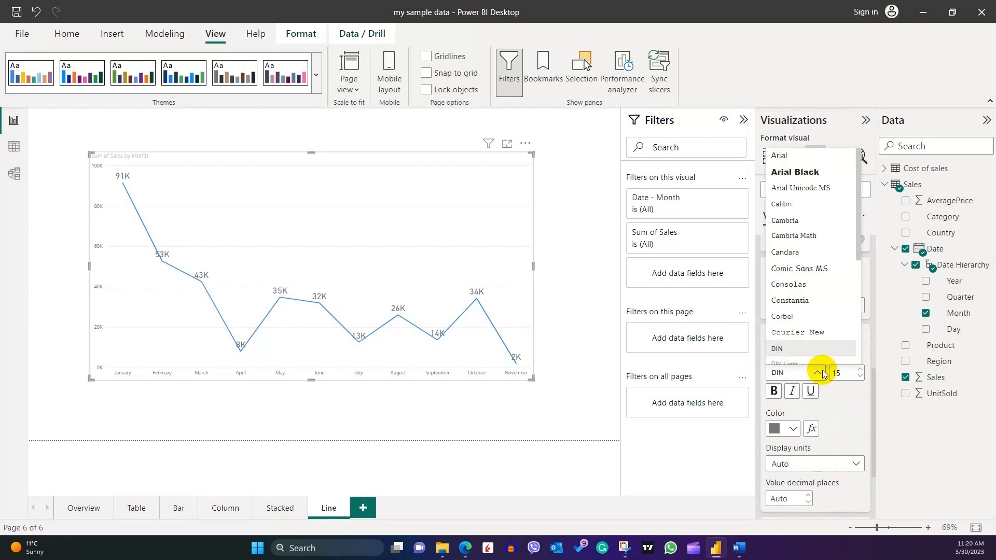
click(798, 173)
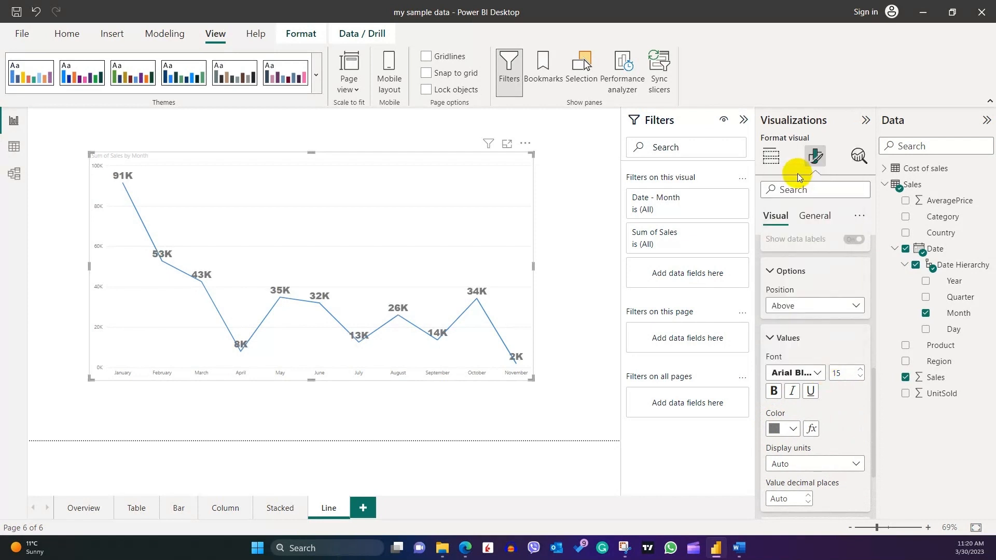
Turn on the background of the line chart's data labels, color it green, and set its transparency to 60%.
click(795, 427)
click(764, 465)
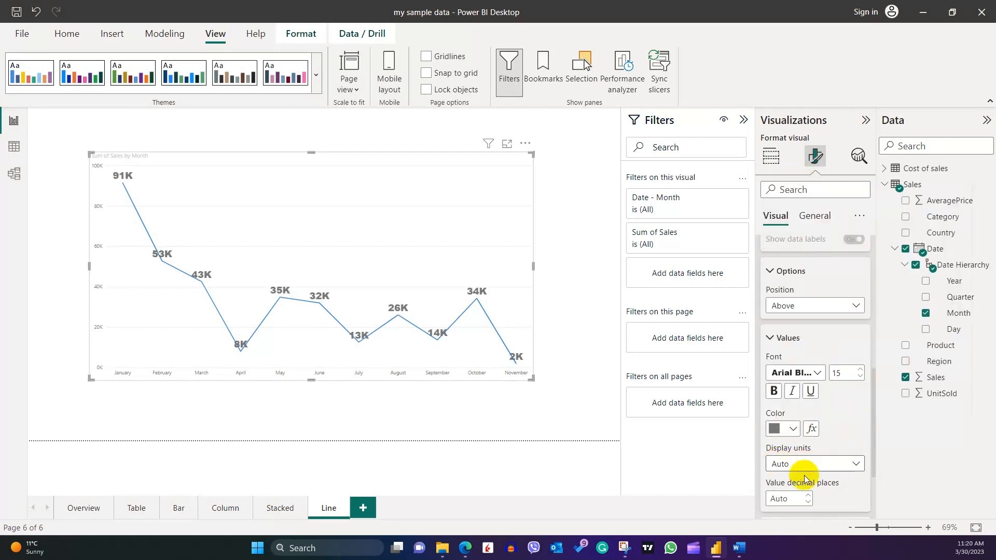
scroll(836, 484, down, 3)
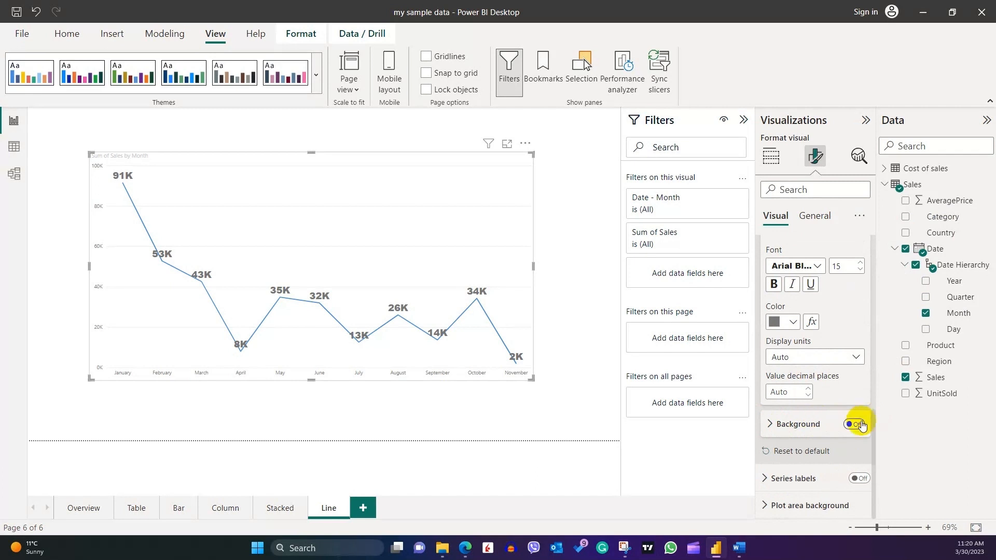
click(857, 424)
click(773, 423)
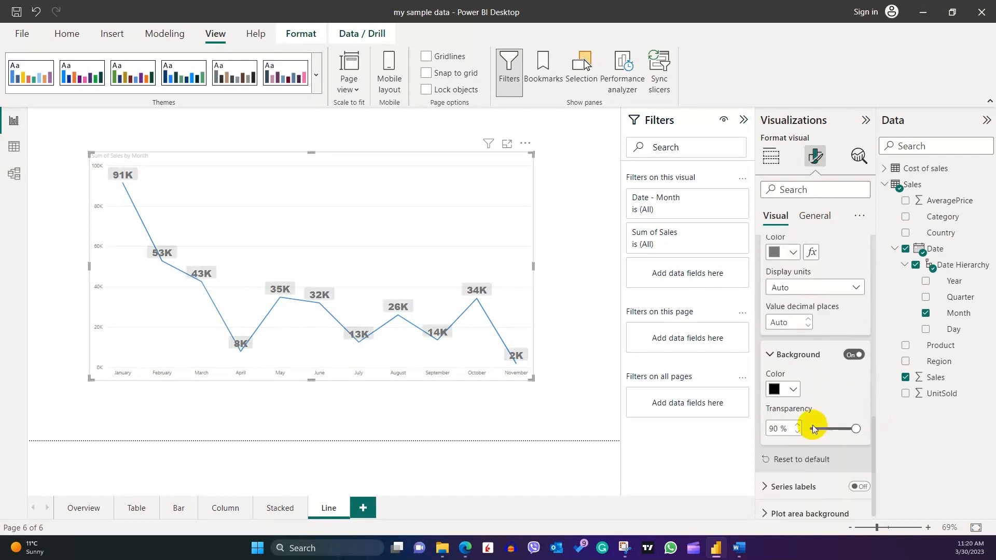
click(791, 386)
click(802, 325)
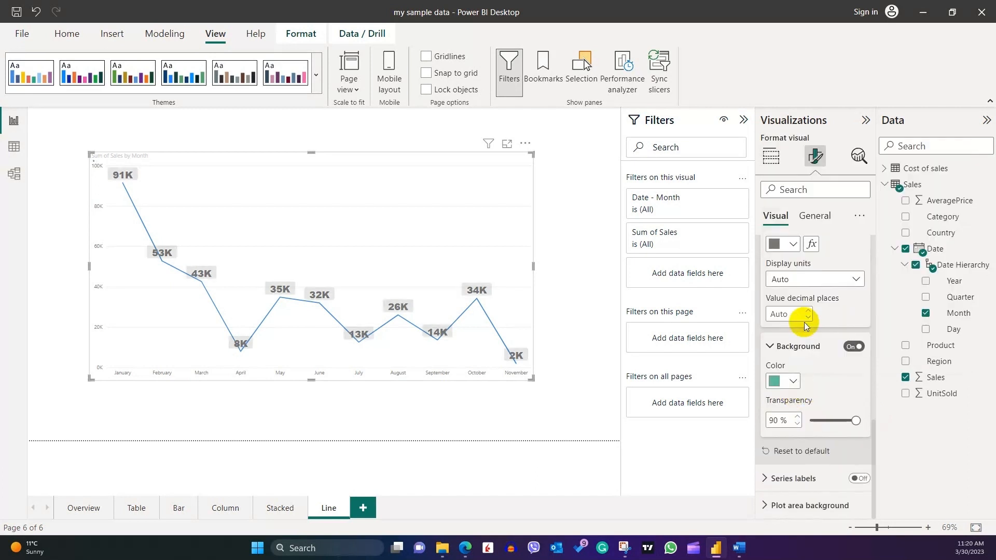
double_click(770, 421)
text(60)
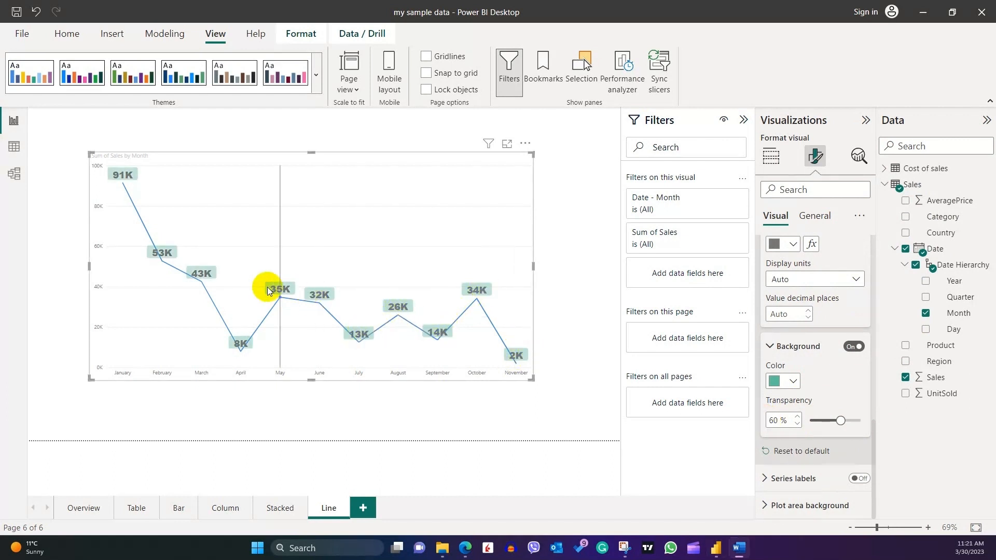
Enlarge the Sum of Sales by Month line chart from its lower corner to fill more of the page.
mouse_move(127, 190)
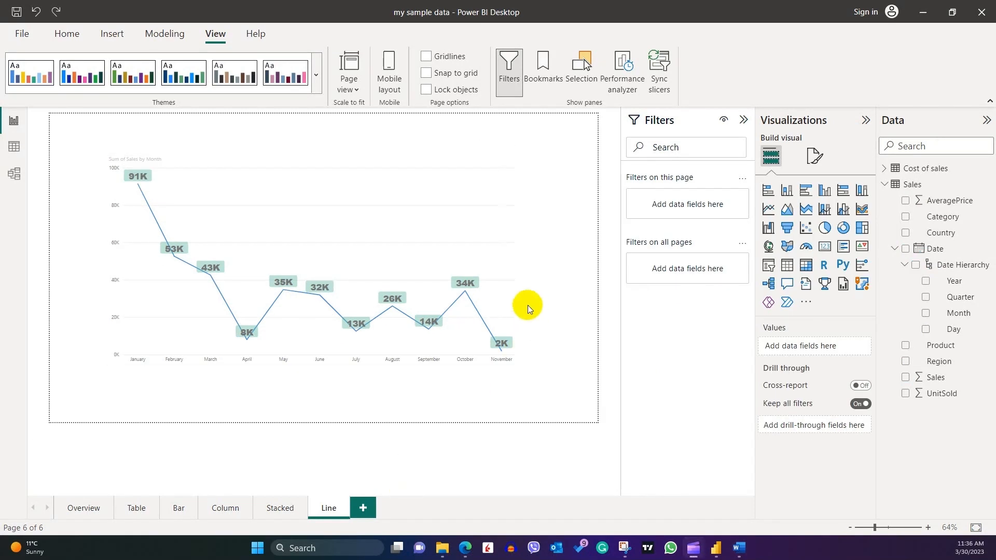
click(515, 297)
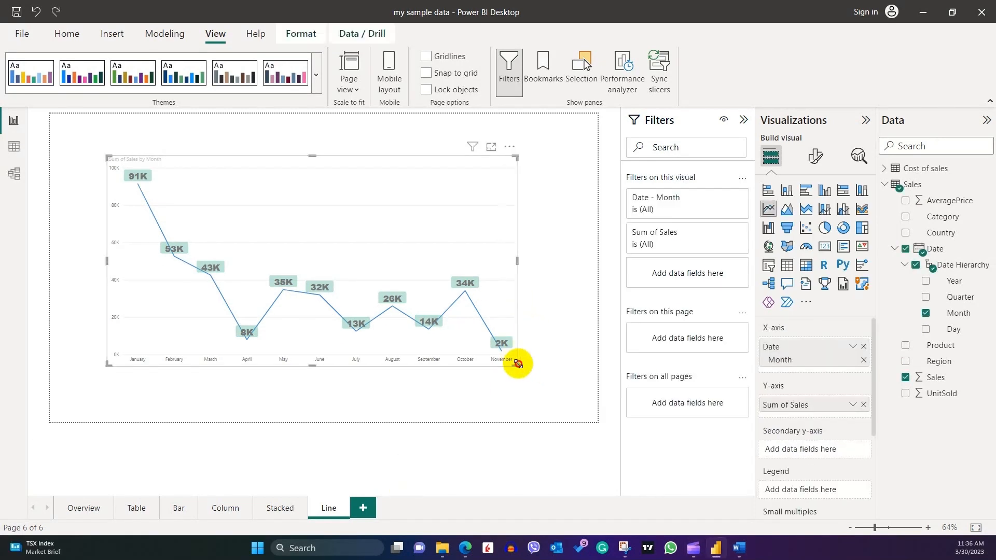
drag(517, 364, 575, 398)
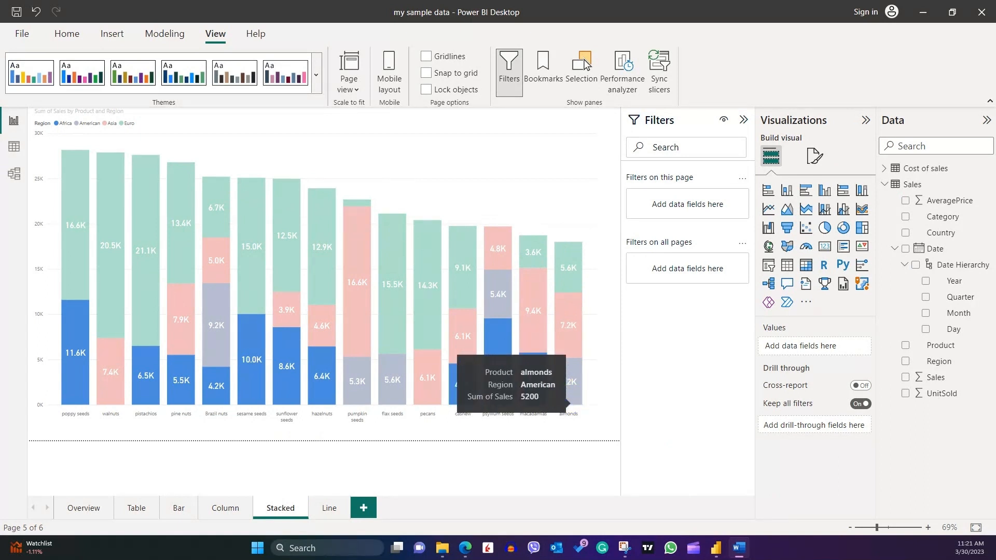
Turn off the data labels and turn on the total labels of the stacked Sum of Sales by Product and Region chart.
click(580, 205)
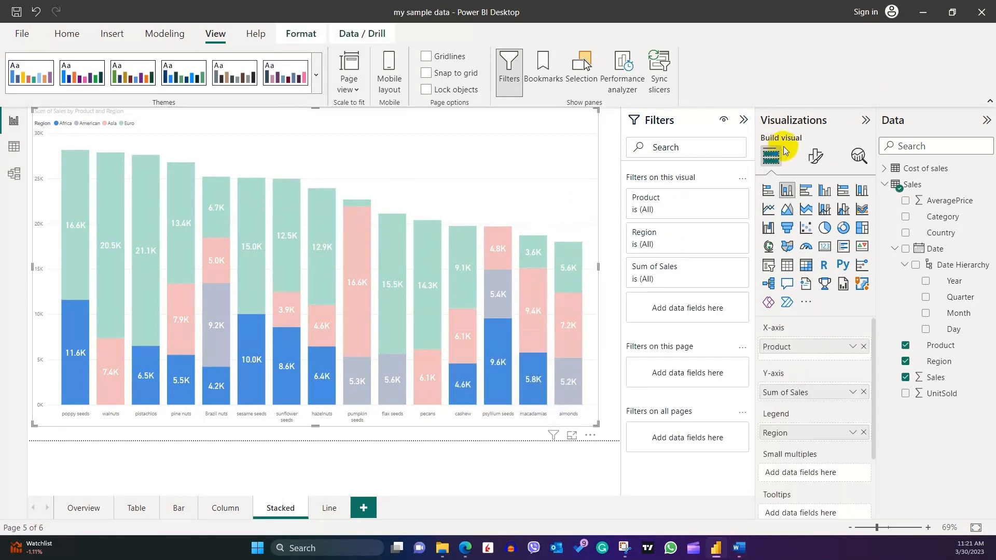
click(815, 160)
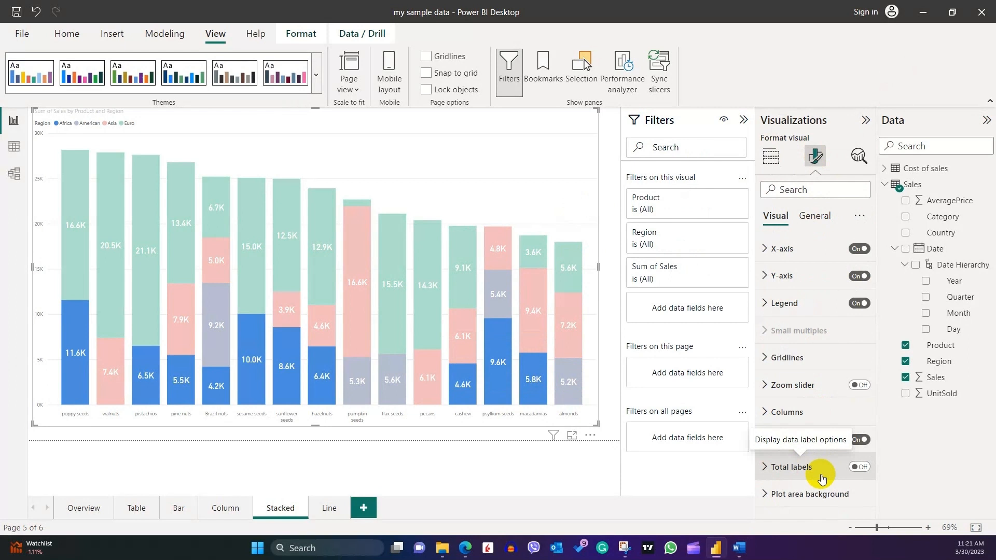
click(859, 440)
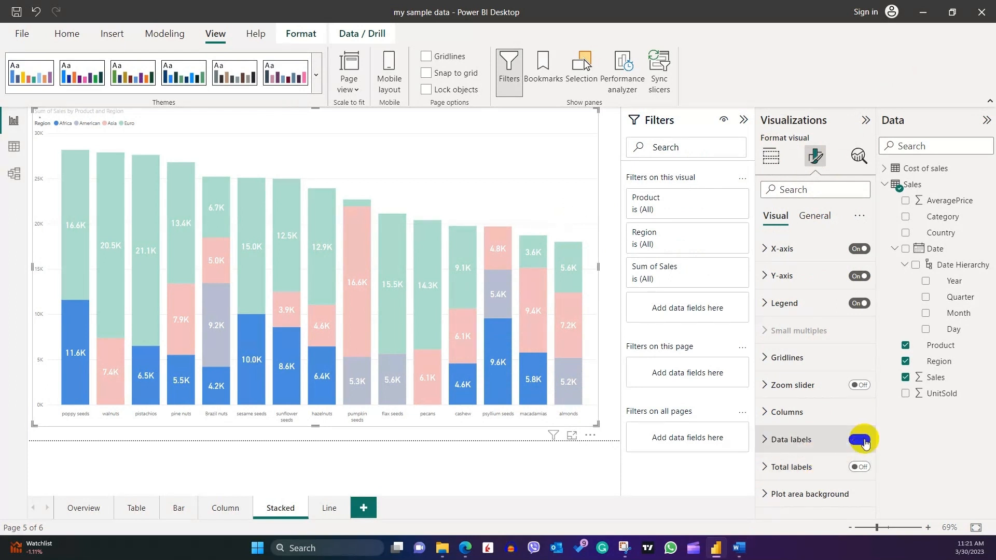
click(863, 468)
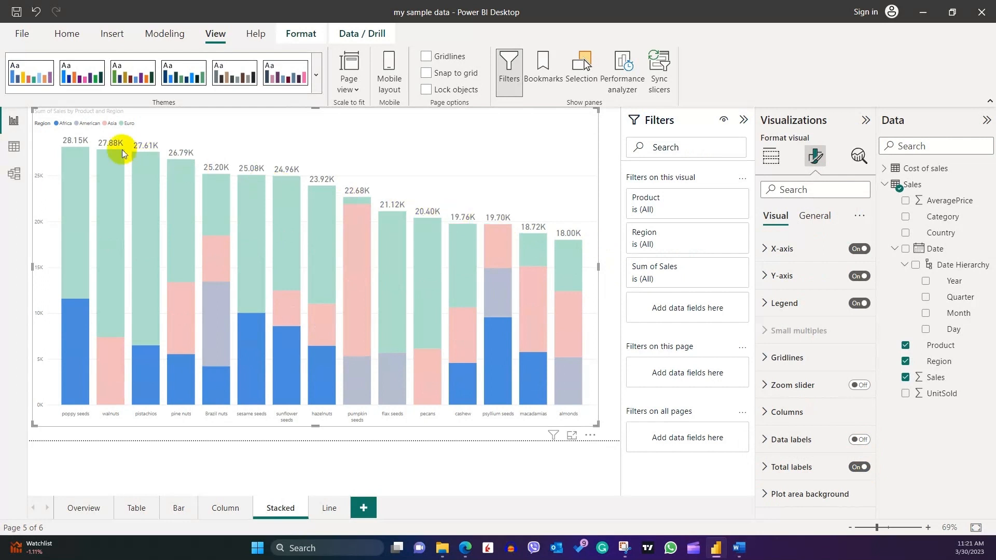
Turn on the background of the stacked chart's total labels, choose a new background color, and lower its transparency.
click(764, 471)
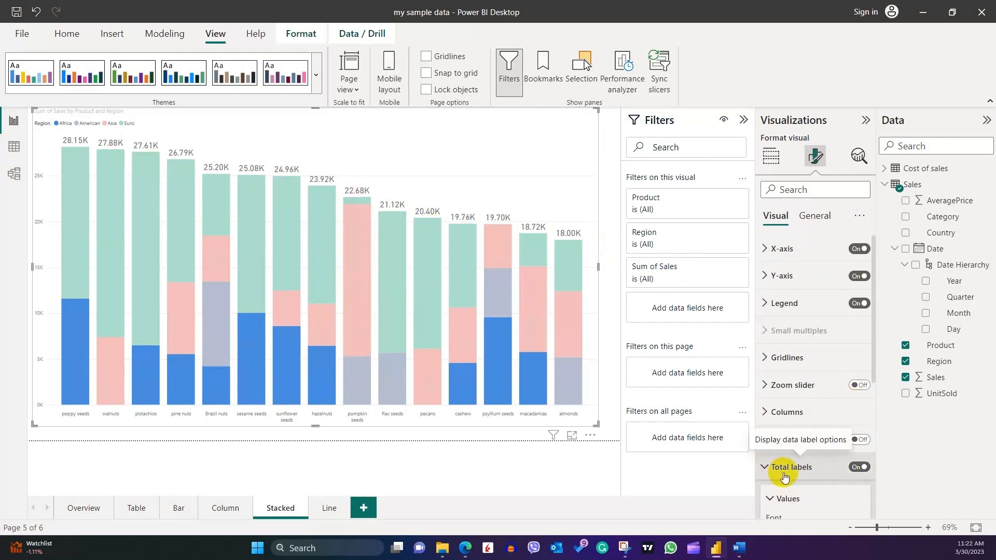
scroll(785, 477, down, 1)
scroll(784, 475, down, 2)
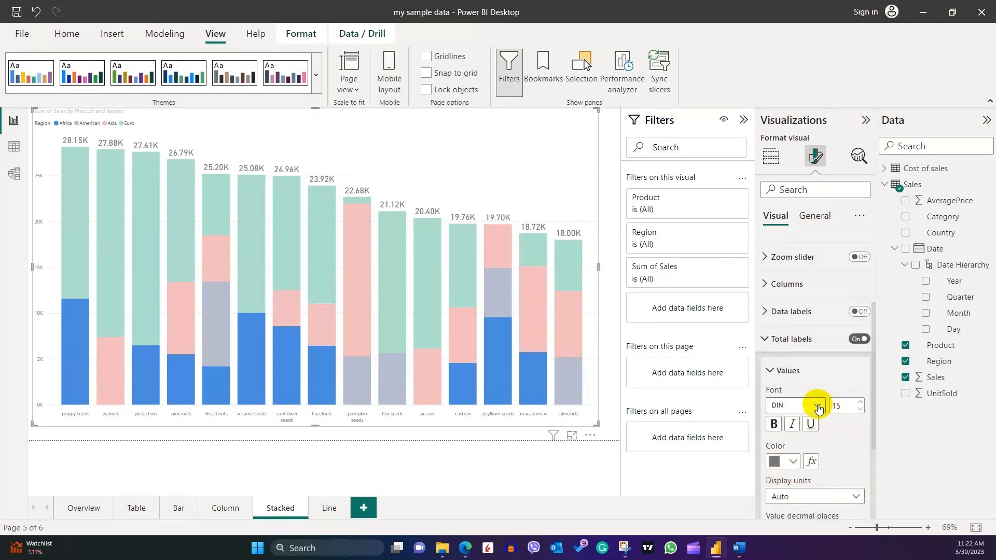
scroll(779, 461, down, 1)
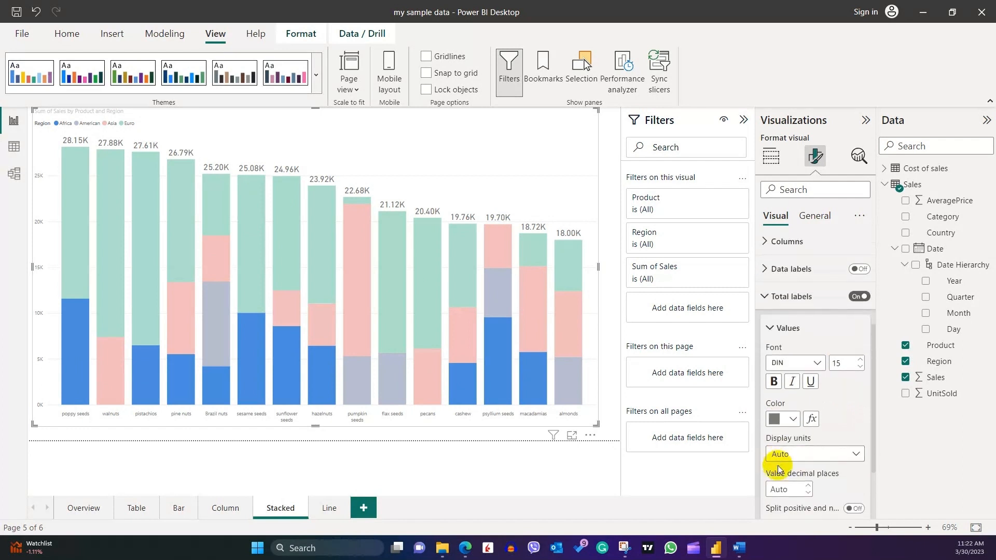
scroll(798, 498, down, 1)
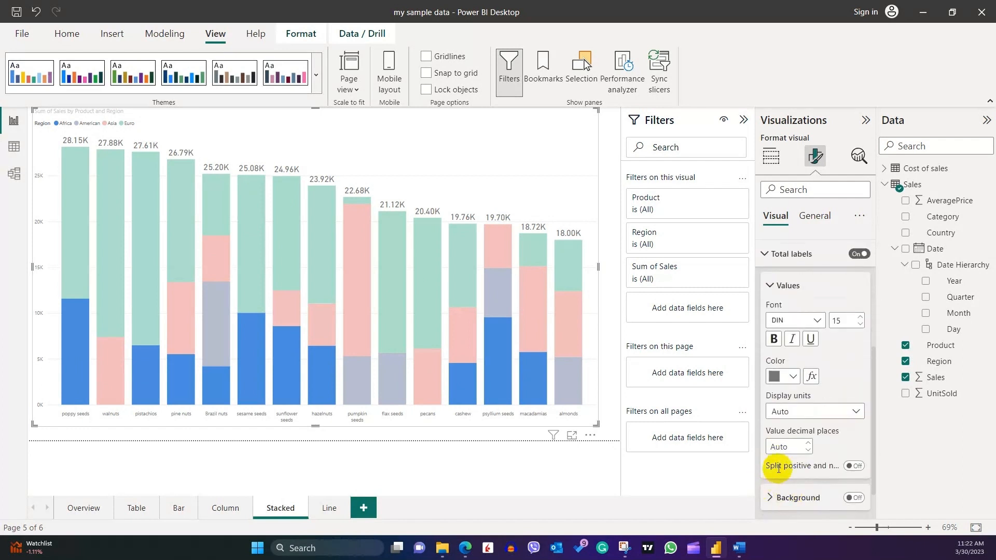
mouse_move(783, 467)
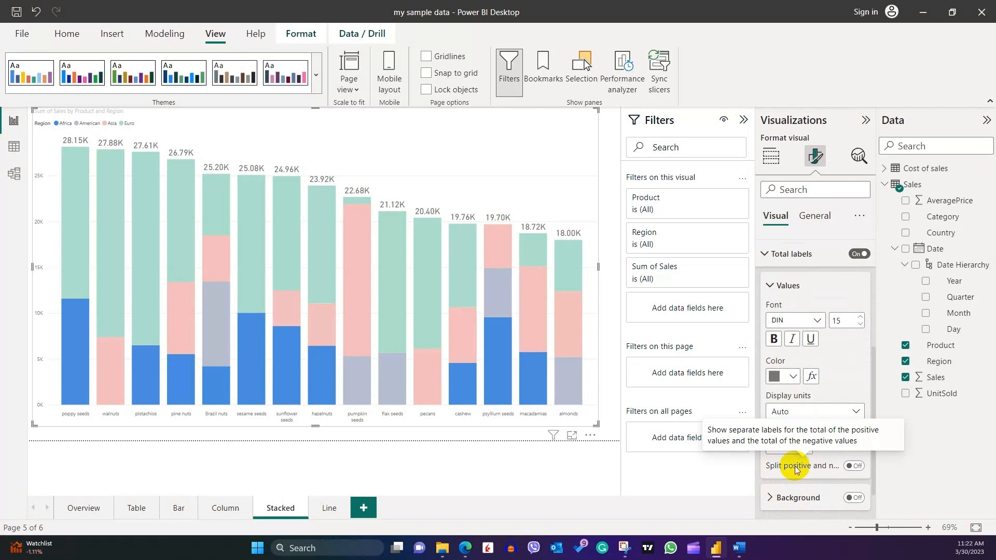
scroll(778, 456, down, 1)
click(775, 454)
scroll(782, 456, down, 2)
click(855, 374)
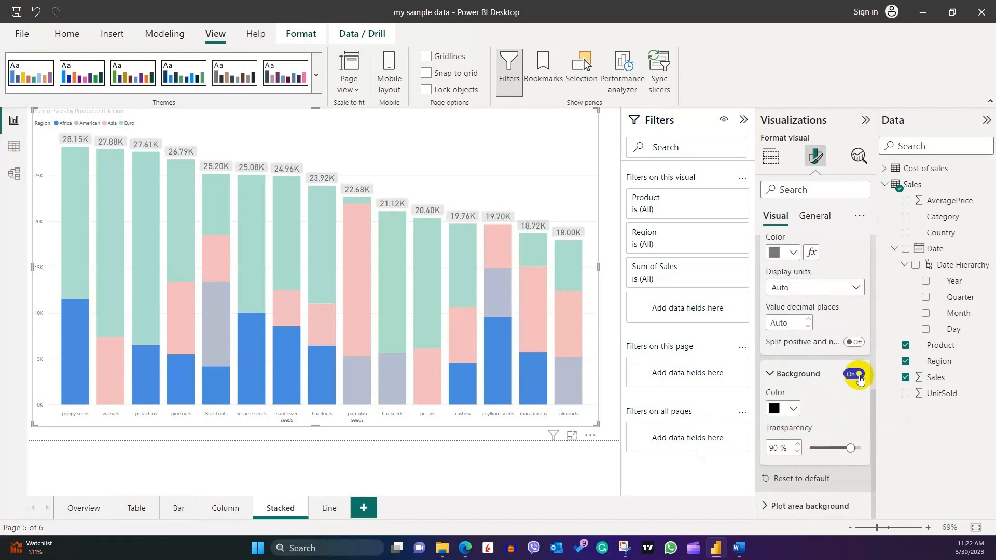
click(783, 408)
click(782, 351)
drag(850, 448, 841, 447)
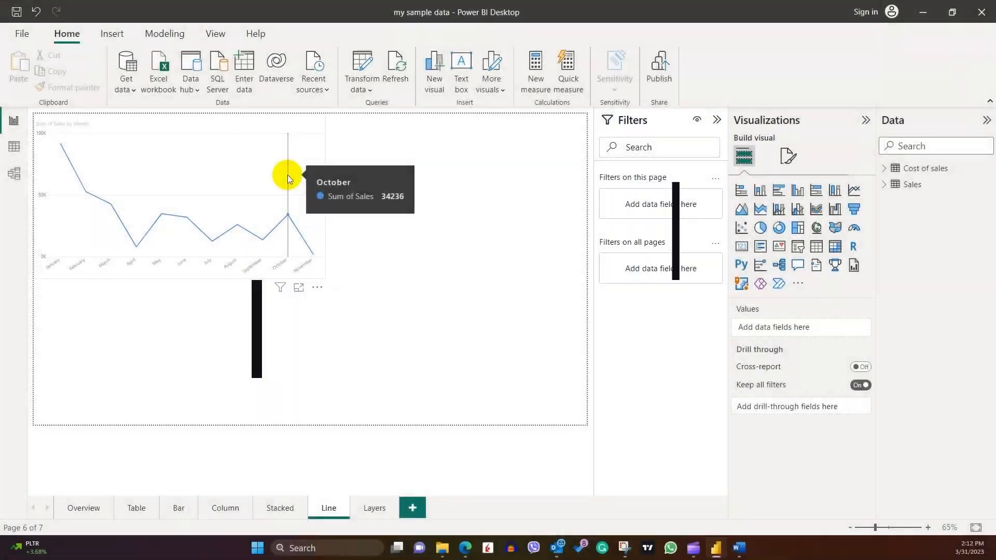
Open the general size properties of the Sum of Sales by Month line chart and examine its height and width.
click(285, 173)
click(790, 158)
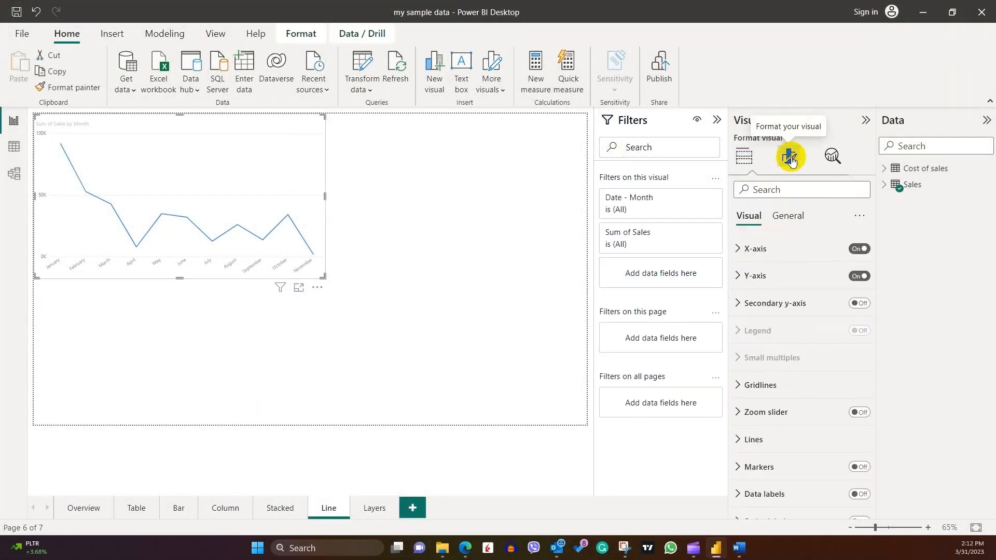
click(796, 218)
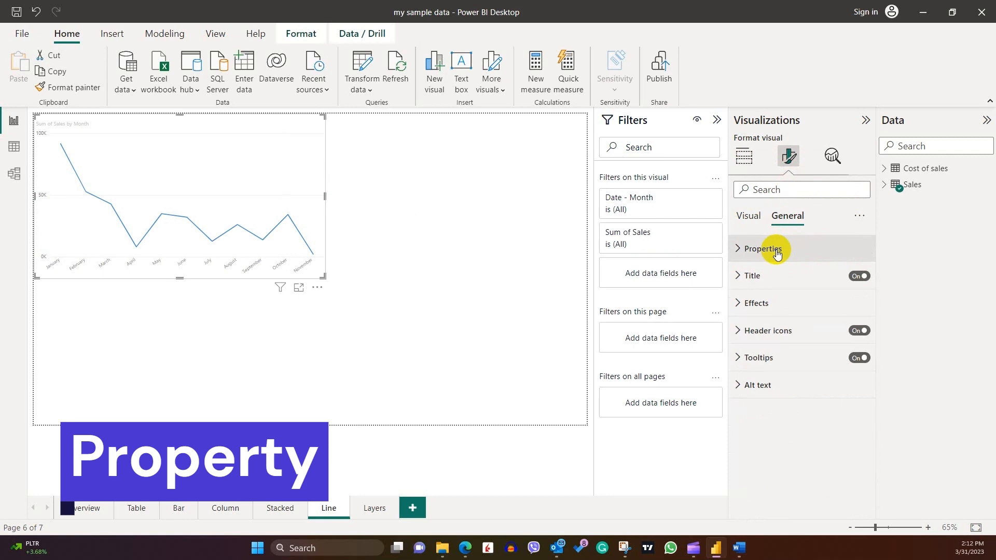
click(775, 251)
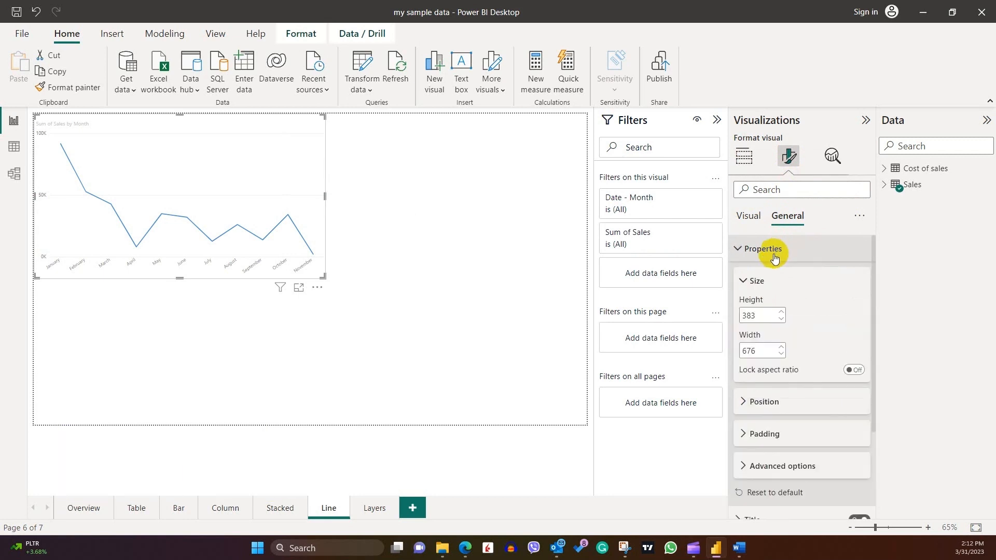
click(752, 314)
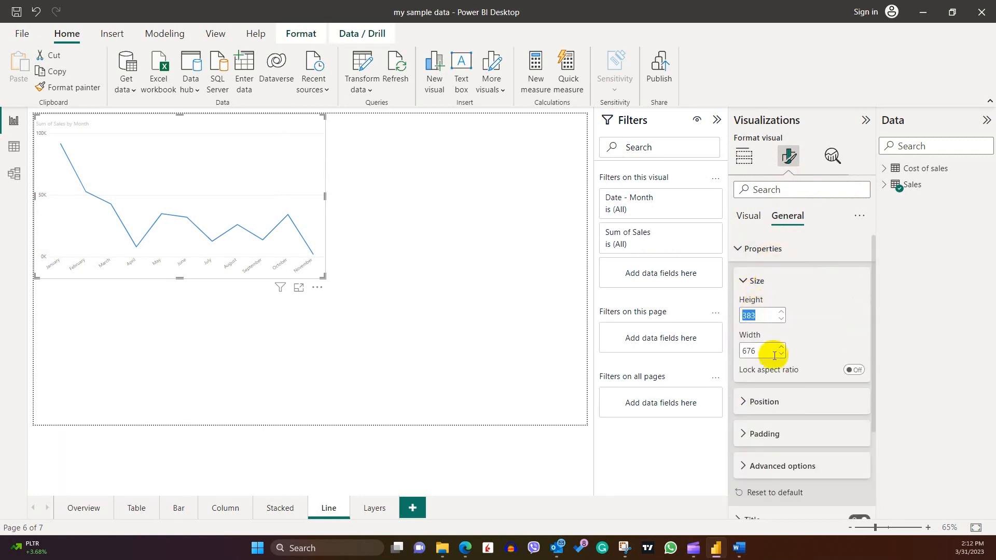
click(767, 353)
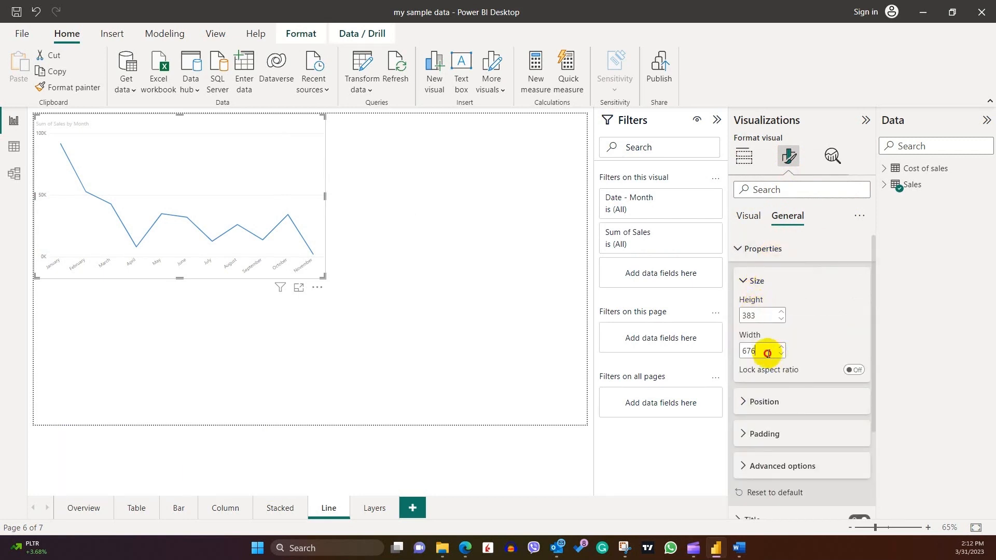
Resize the line chart freehand, trying about 511 high by 880 wide, and leave it about 564 wide.
click(285, 191)
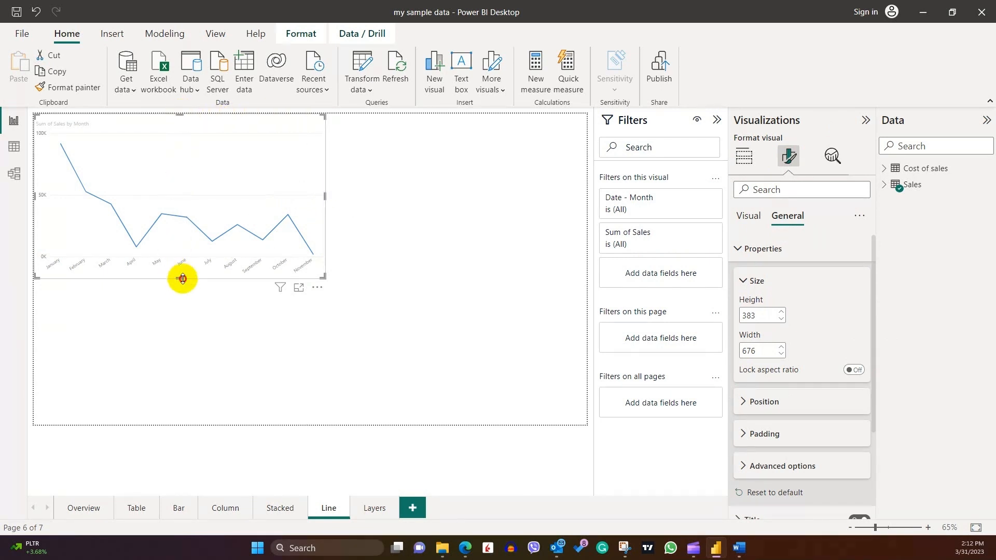
drag(183, 278, 182, 333)
drag(324, 224, 409, 223)
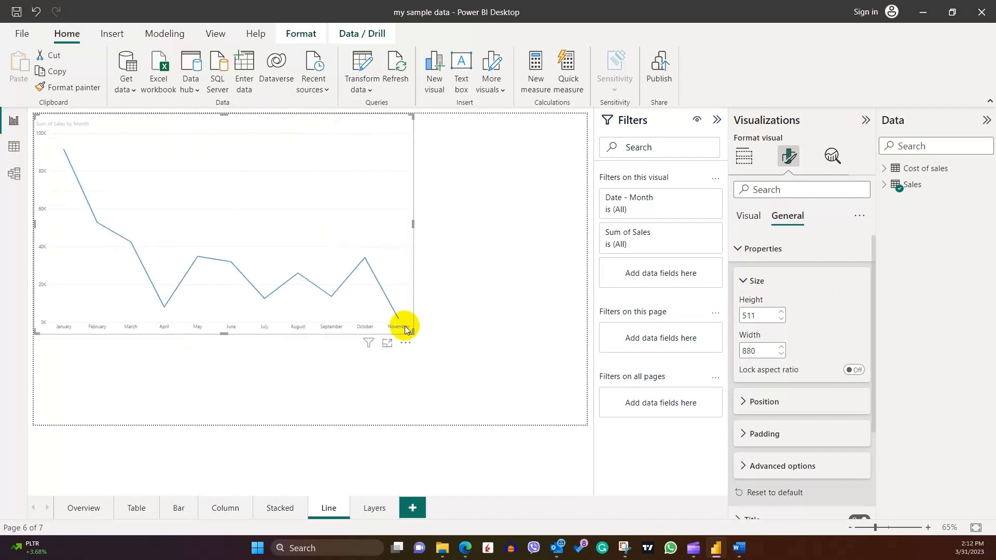
drag(413, 332, 485, 375)
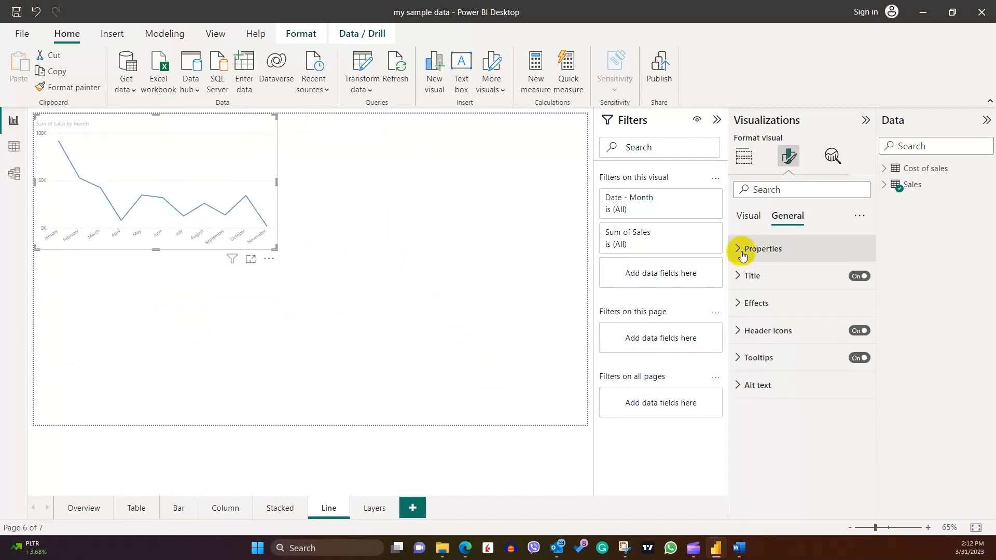
Set the line chart's horizontal and vertical positions to 100, and move it freehand to about 358 horizontal and 201 vertical.
click(742, 250)
scroll(796, 355, down, 3)
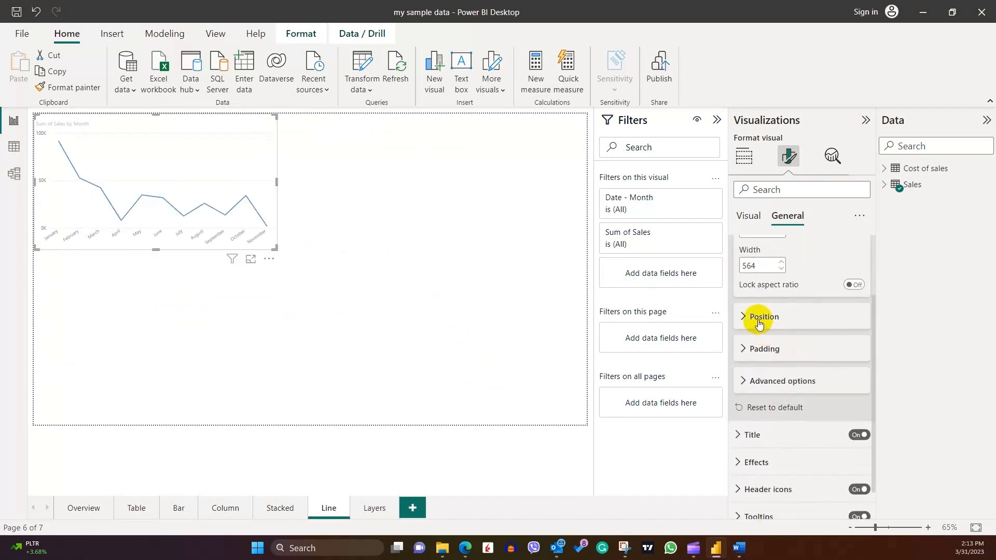
click(759, 319)
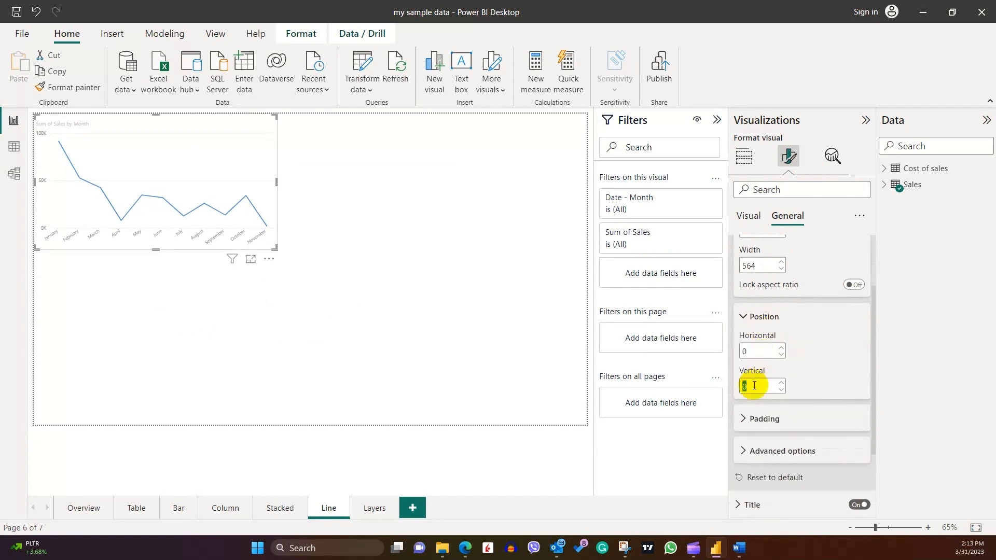
text(100)
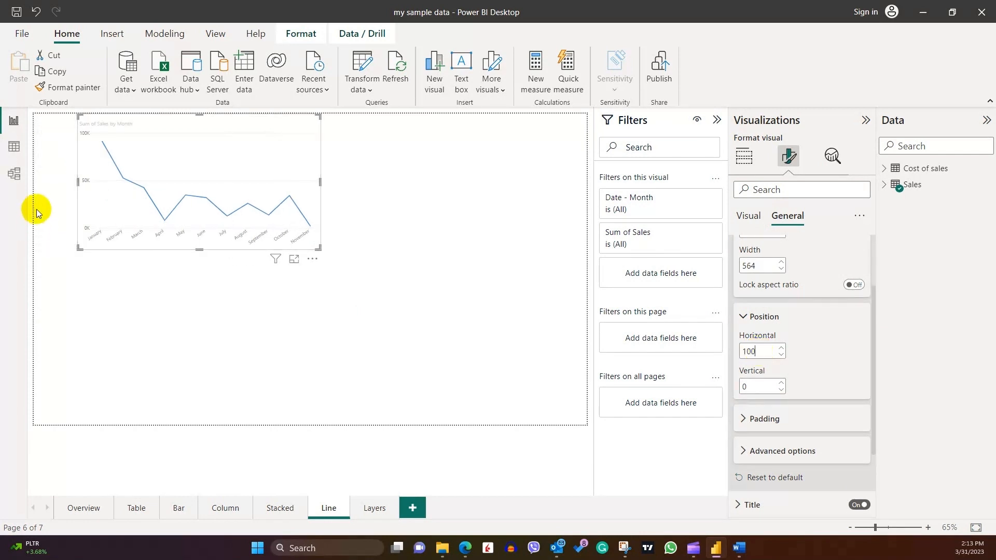
click(757, 387)
text(100)
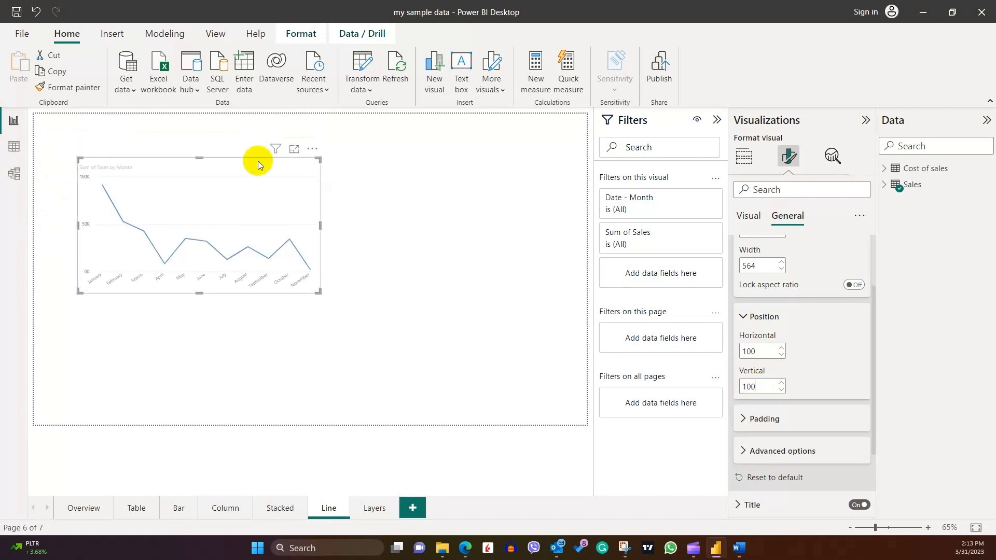
drag(237, 182, 340, 219)
Set the line chart's padding to 20 px on all four sides.
scroll(748, 425, down, 1)
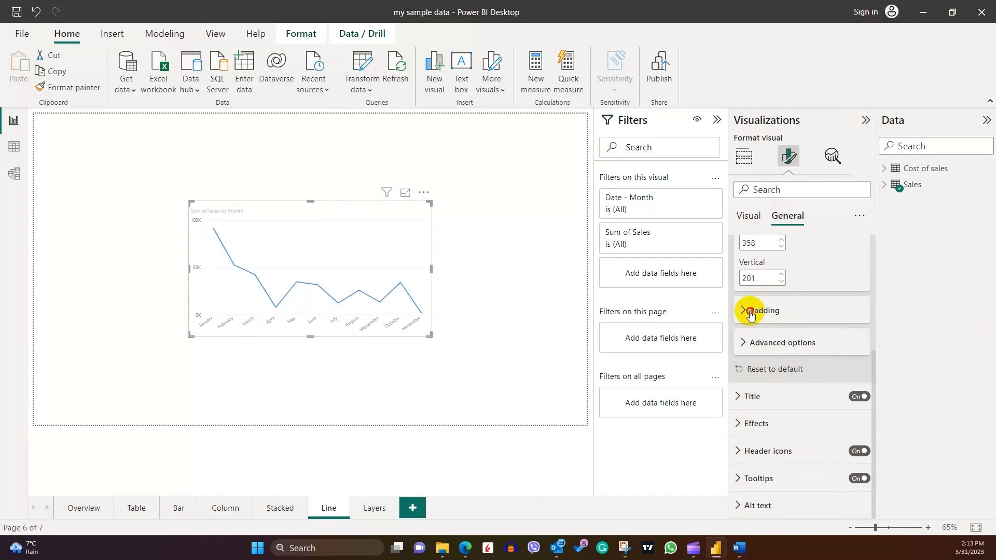
click(752, 311)
double_click(780, 334)
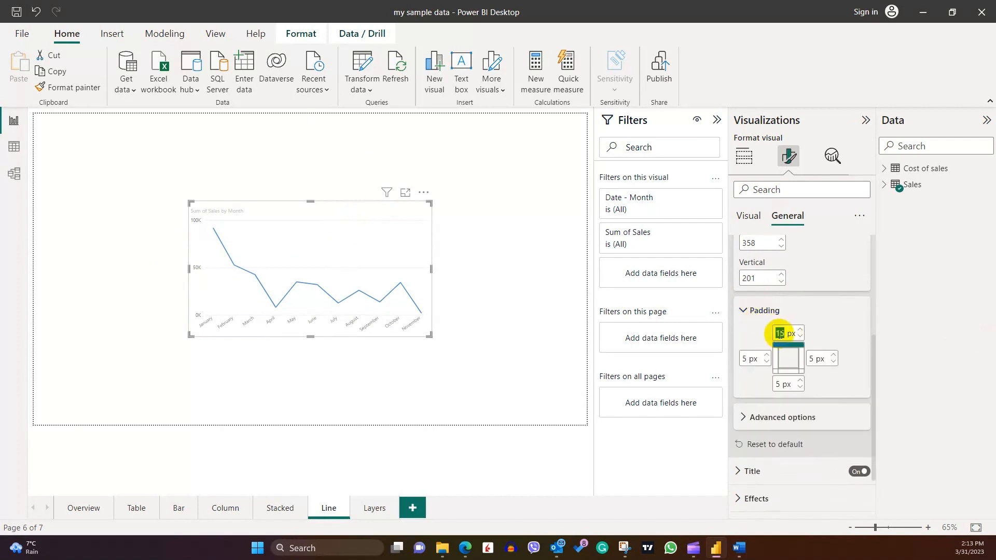
text(20)
double_click(748, 358)
text(20)
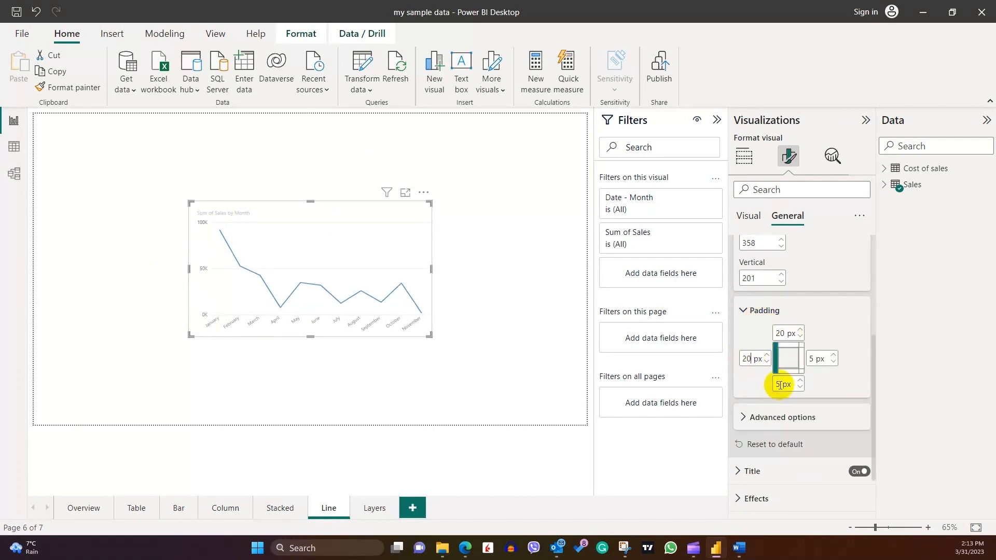
double_click(780, 385)
text(20)
double_click(813, 358)
text(20)
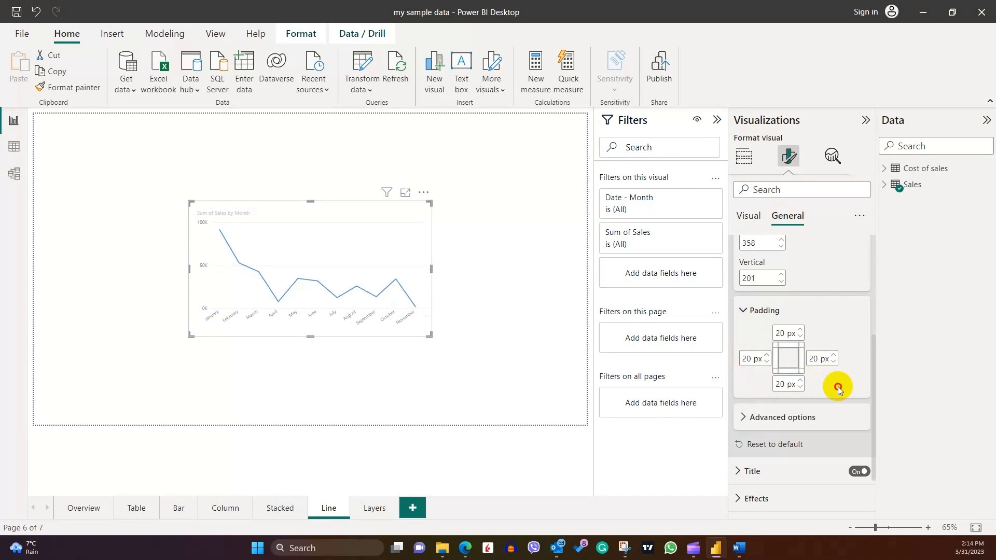
Open the line chart's advanced options and examine the Responsive, Maintain layer order and High density sampling settings.
click(782, 418)
scroll(782, 417, down, 2)
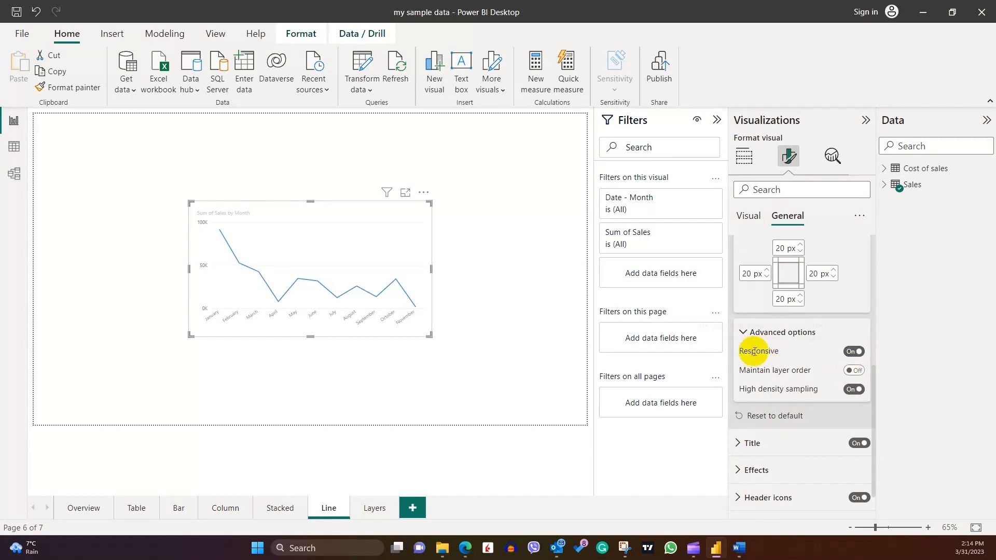
mouse_move(754, 351)
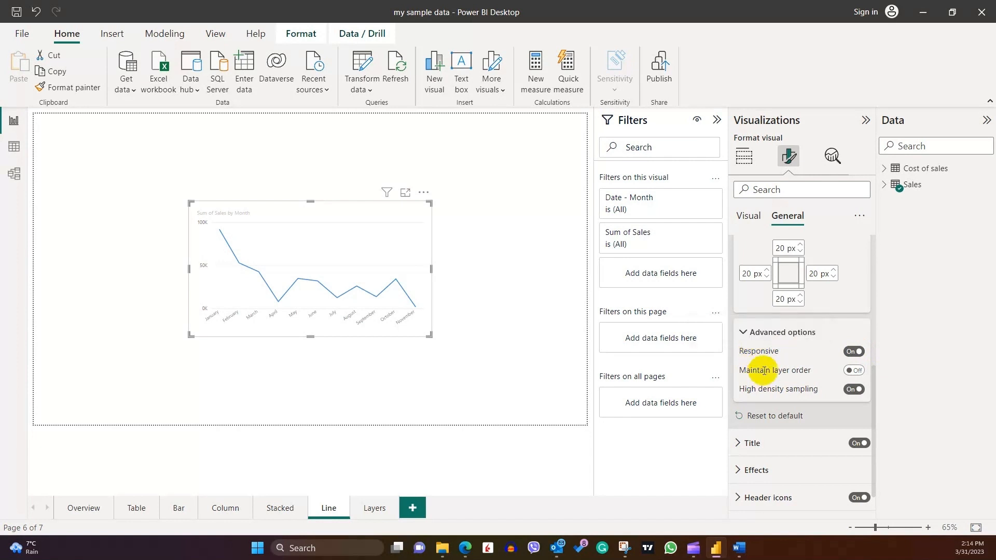
Go to the Layers page and select the background image to examine how it stacks against the column chart.
click(372, 510)
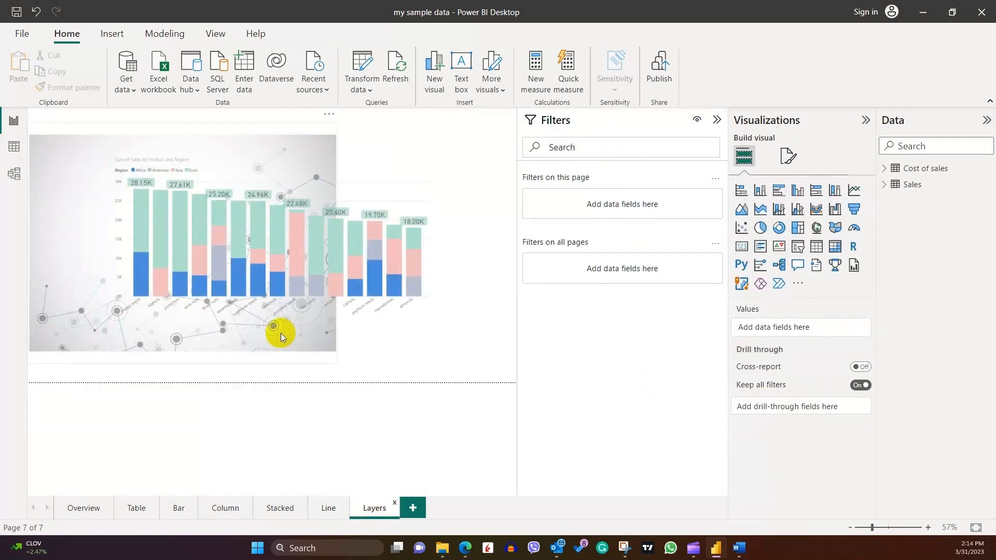
click(281, 333)
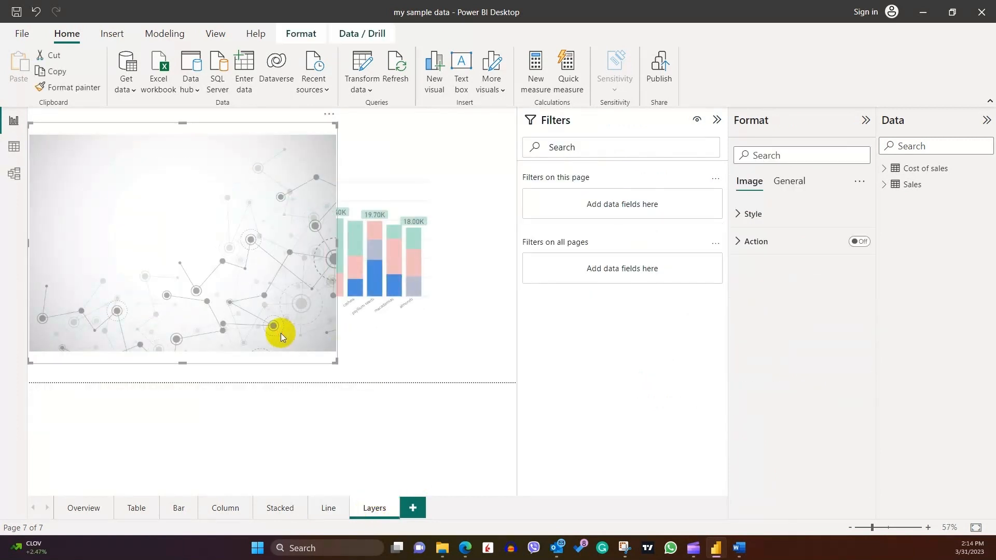
click(465, 343)
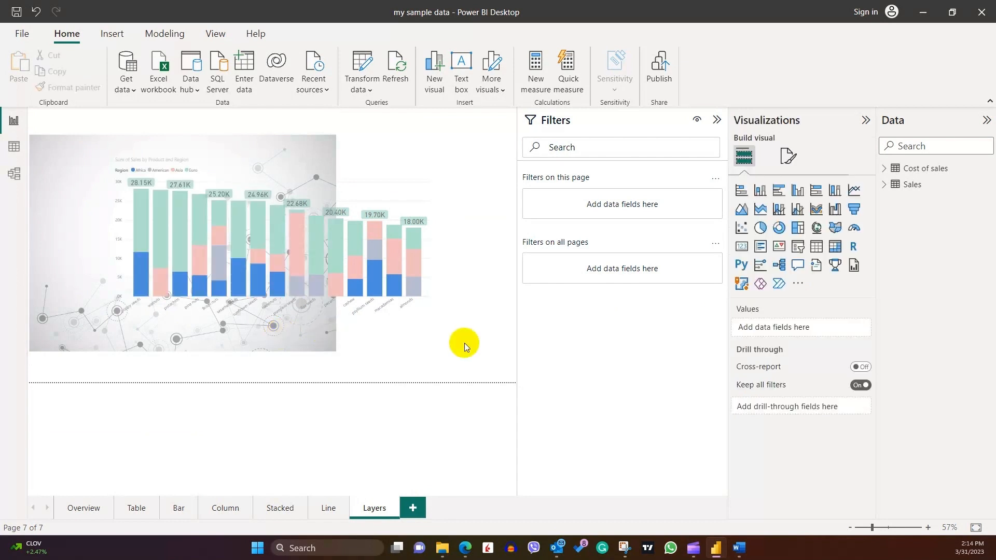
click(788, 156)
click(240, 344)
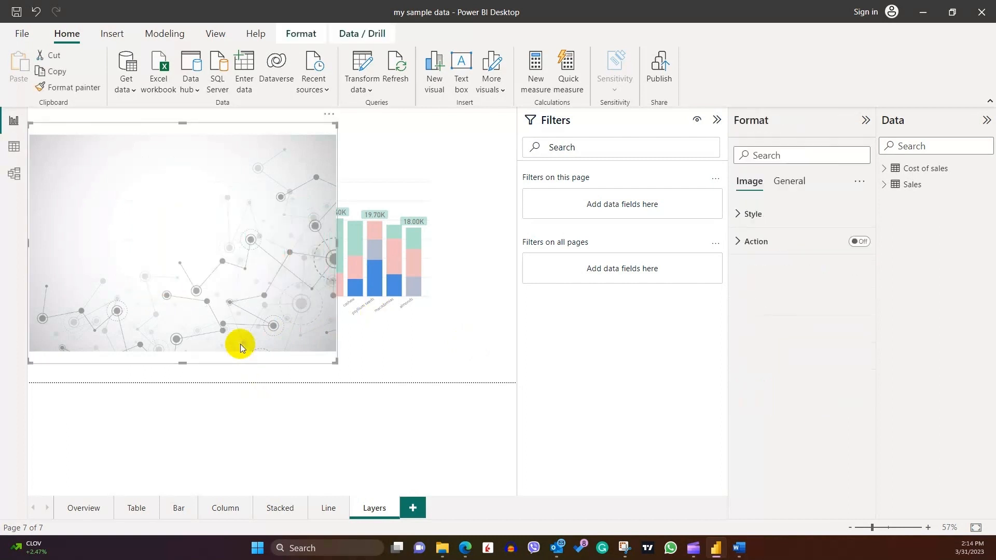
Reselect the background image and open the advanced options in its general properties to examine the layer order setting.
click(786, 182)
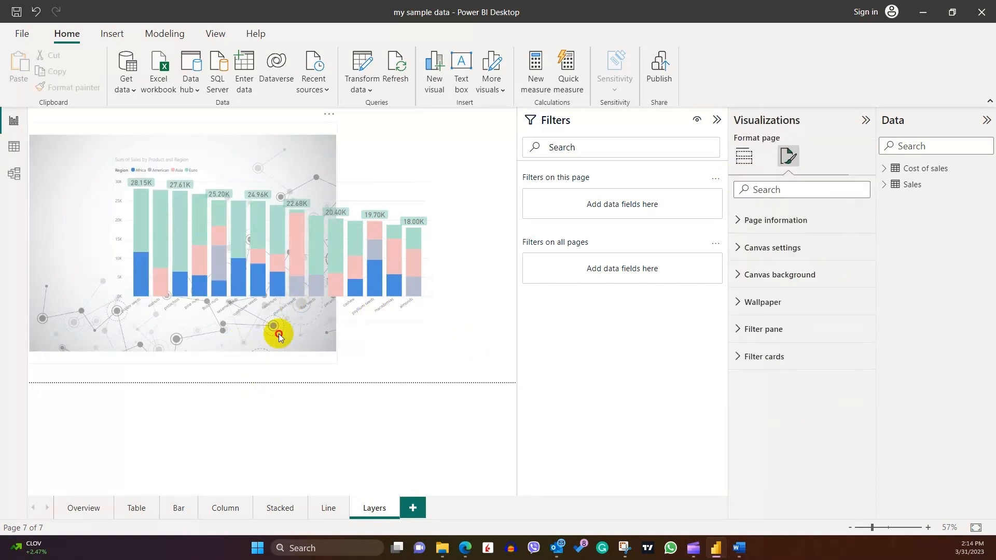
click(278, 333)
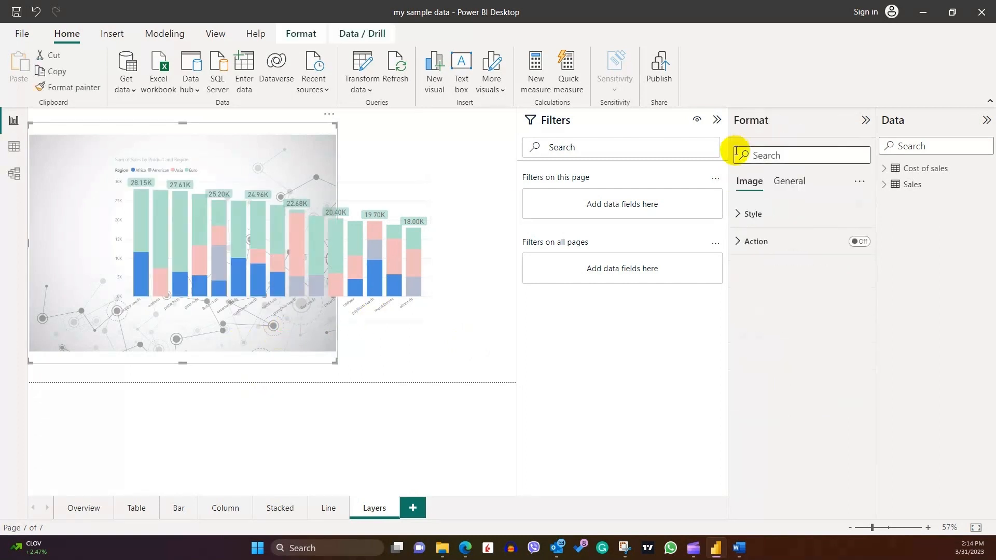
click(792, 181)
click(737, 212)
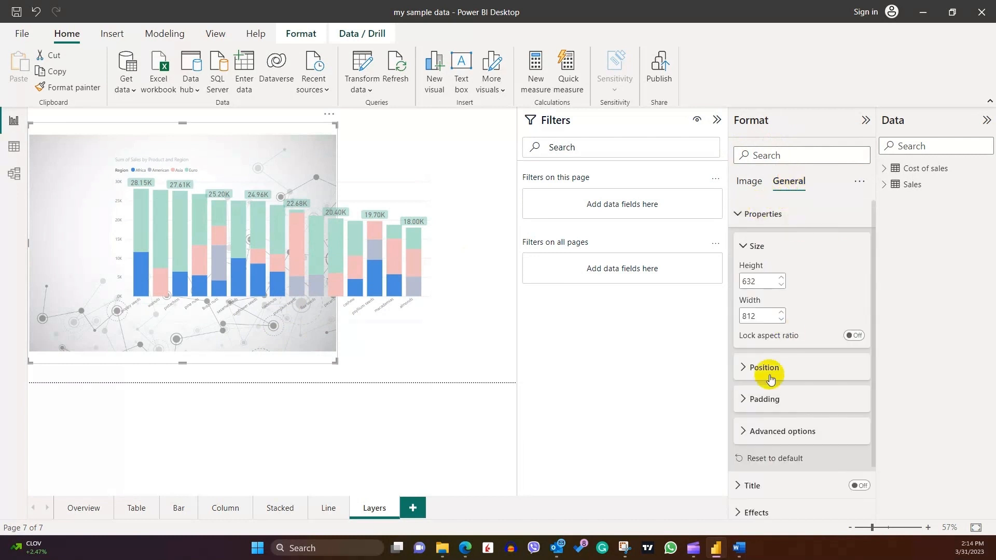
click(784, 434)
scroll(851, 436, down, 1)
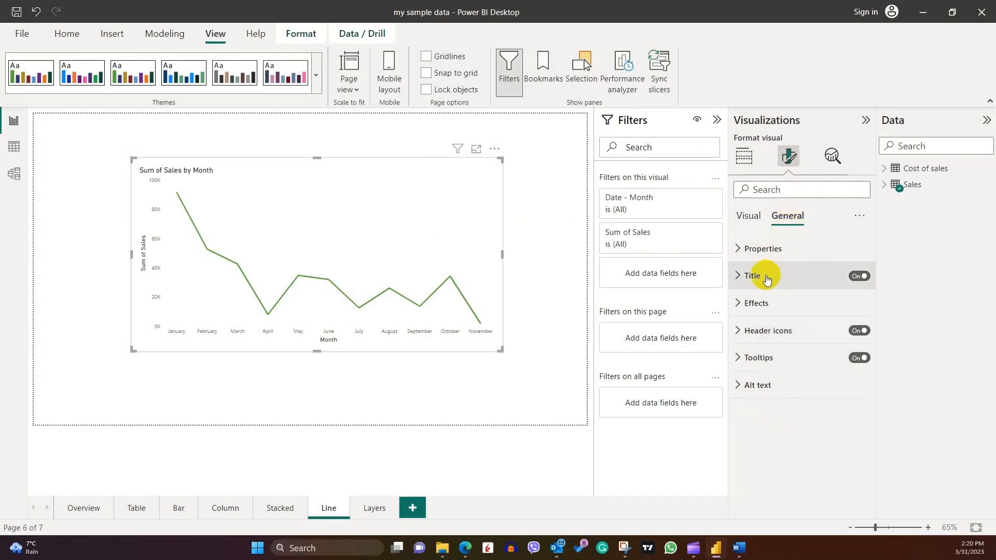
Turn the line chart's title off and on again, and change its text to "Sales".
click(858, 276)
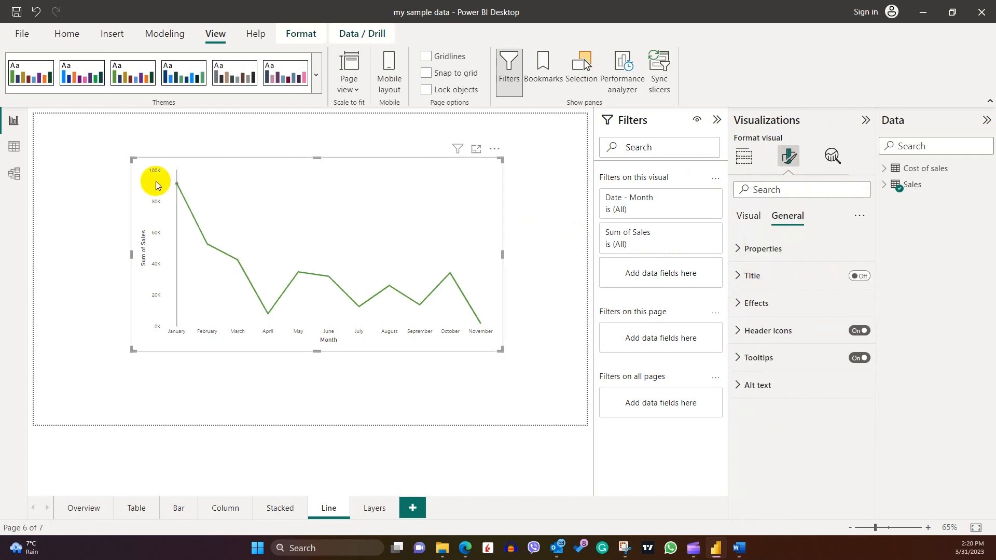
click(858, 276)
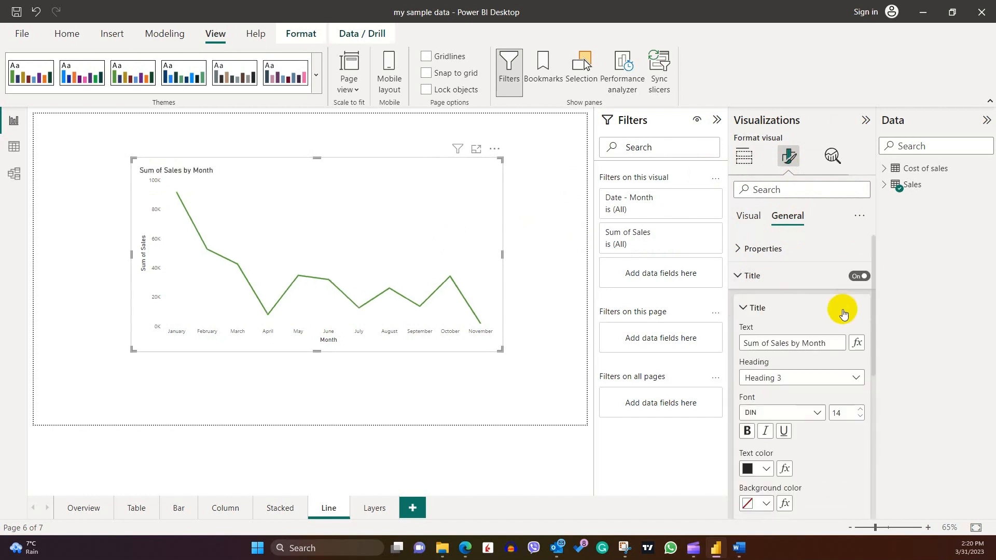
click(827, 344)
key(ctrl+a)
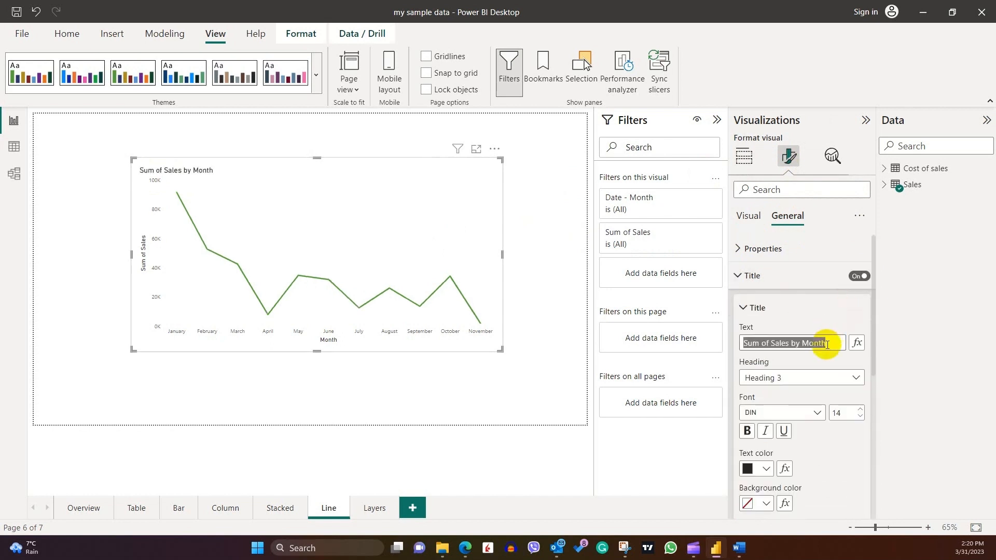
text(Sales)
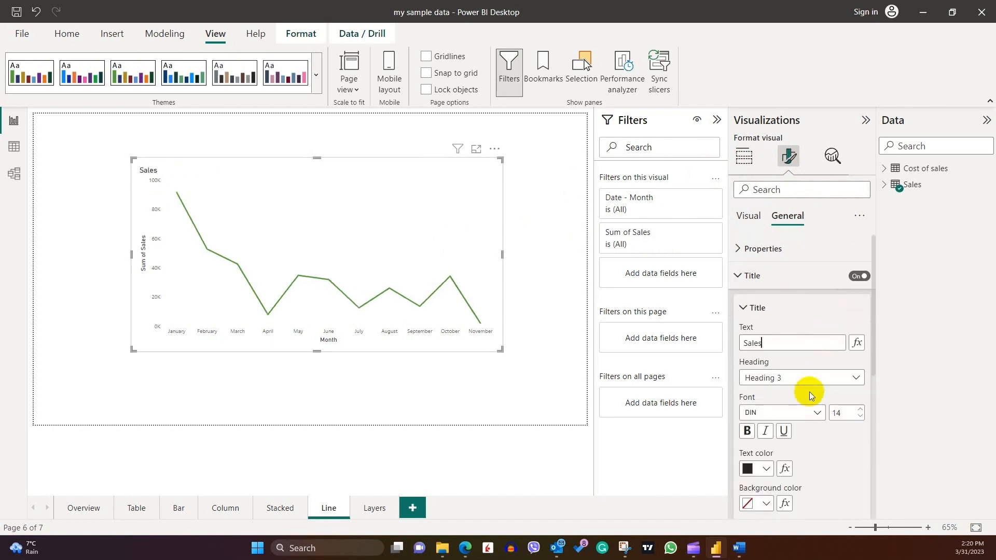
Format the line chart's title in Arial Black, size 15, with dark green text.
click(807, 413)
click(773, 210)
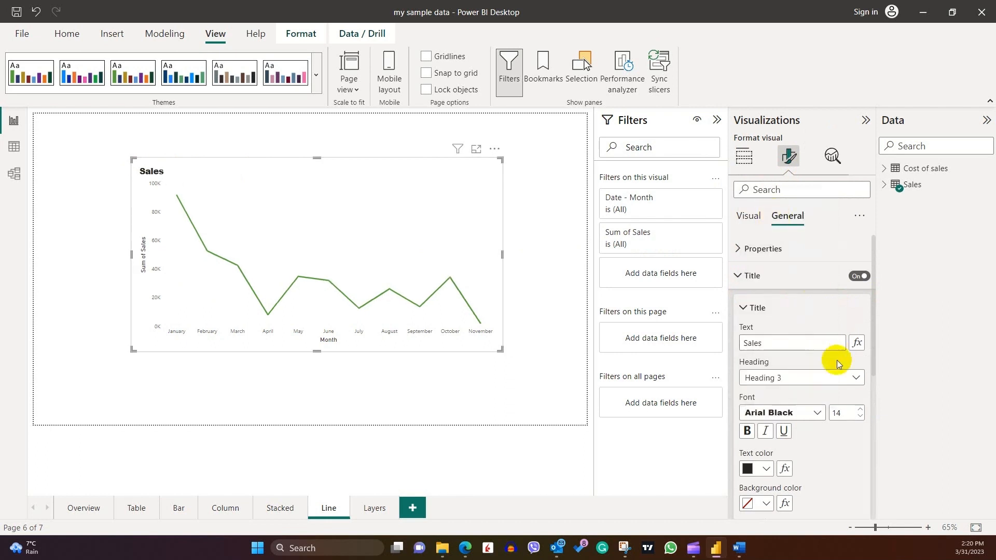
click(831, 412)
text(15)
click(757, 468)
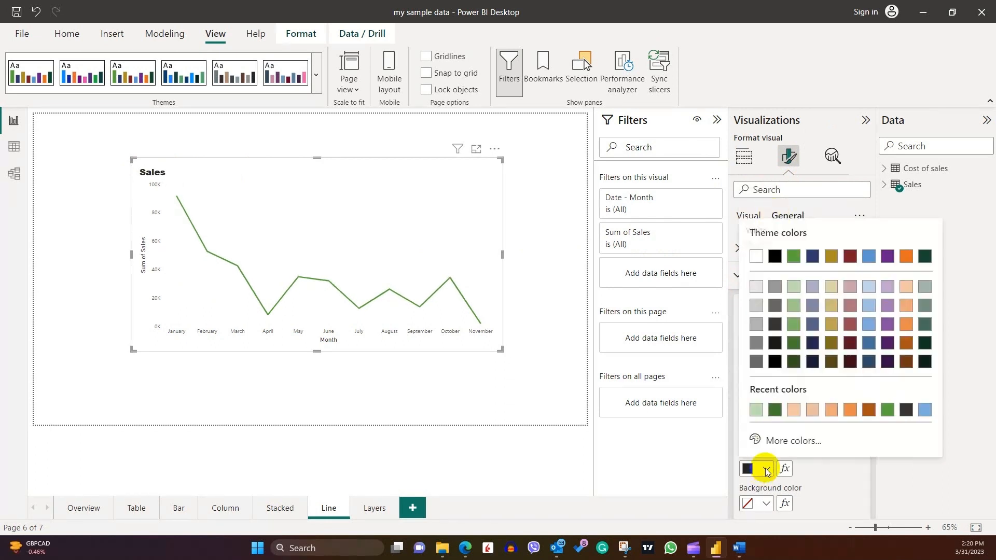
click(765, 413)
Give the line chart's title a light green background and center it horizontally.
scroll(774, 415, down, 3)
click(767, 417)
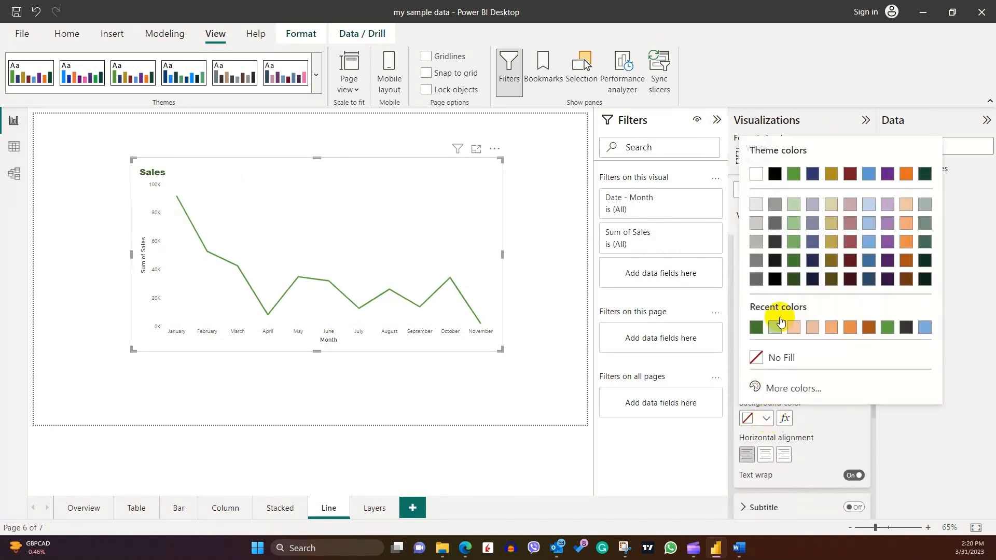
click(795, 205)
scroll(773, 332, down, 2)
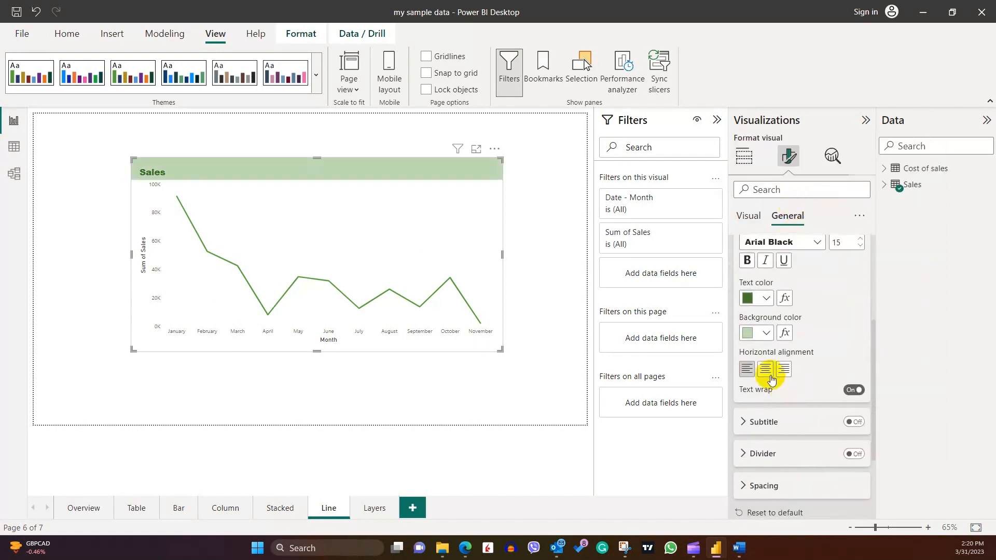
click(765, 366)
Add a subtitle reading "by Month" to the line chart, in Segoe UI Bold and centered.
scroll(773, 342, down, 1)
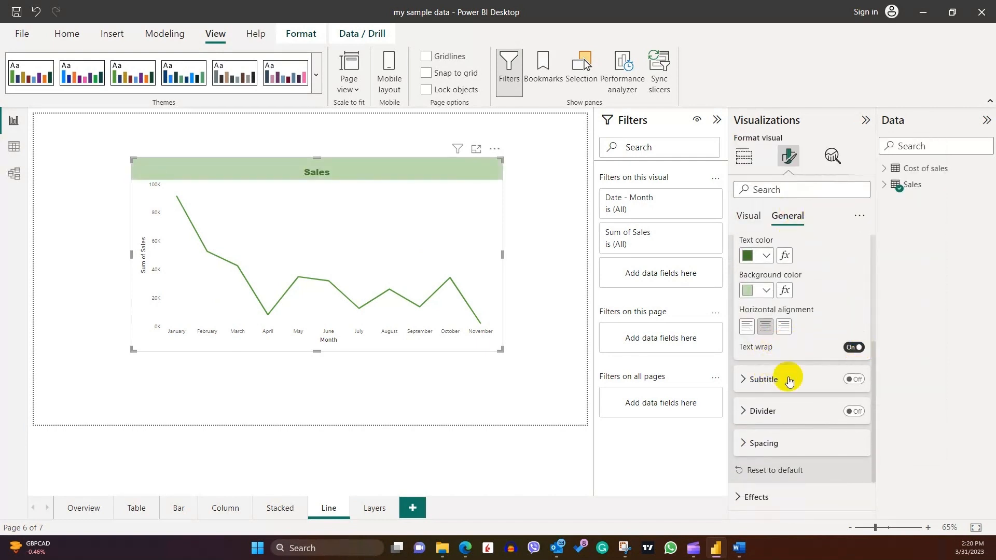
click(853, 380)
click(740, 379)
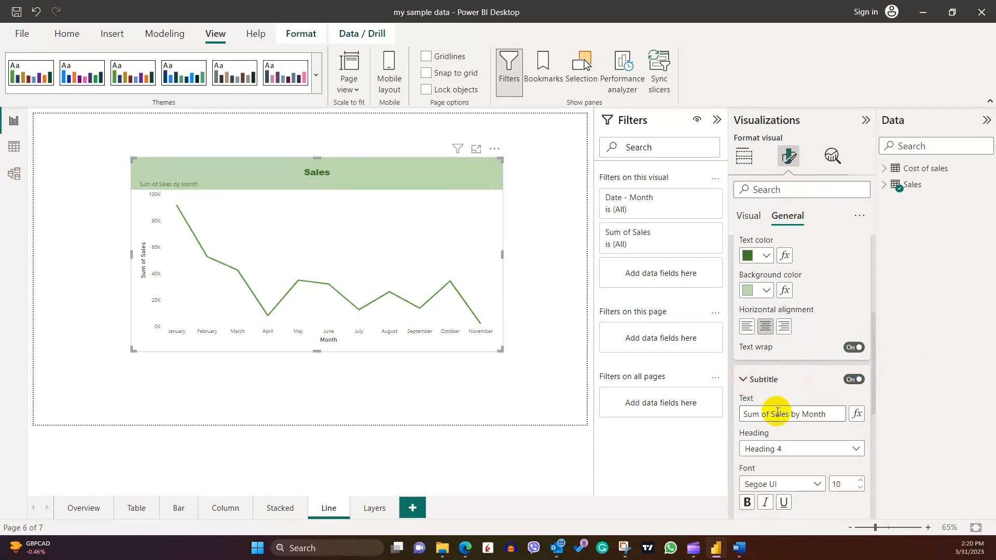
scroll(773, 415, down, 3)
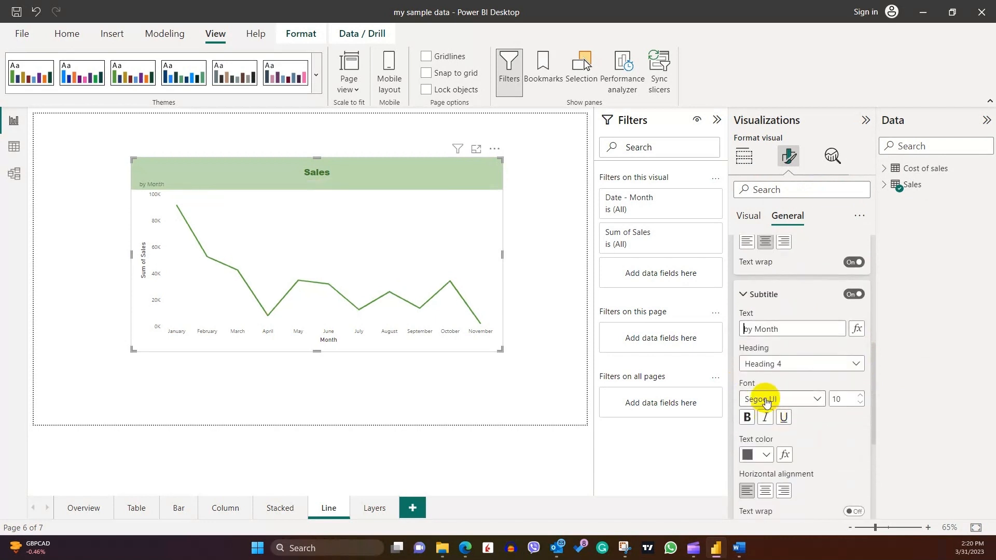
click(780, 398)
click(777, 332)
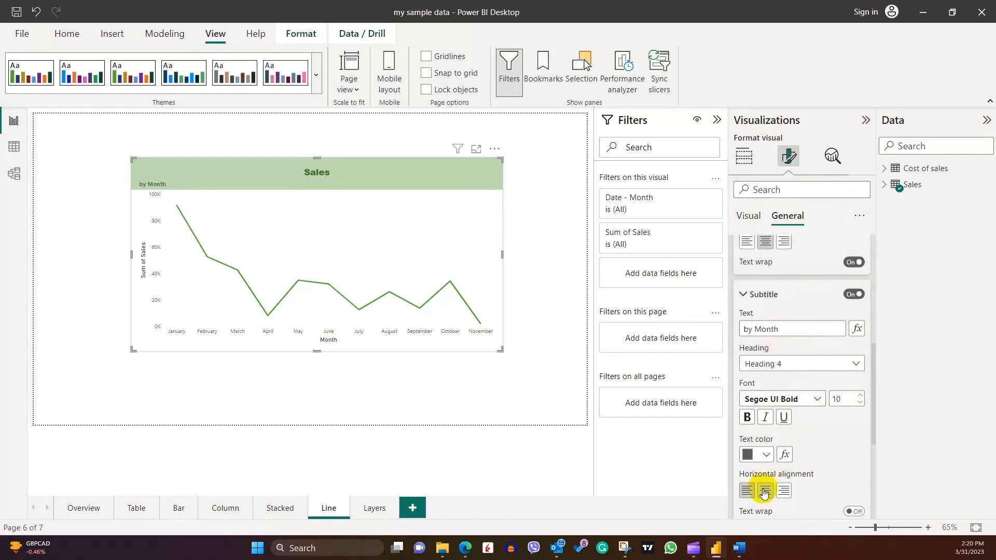
scroll(851, 429, down, 2)
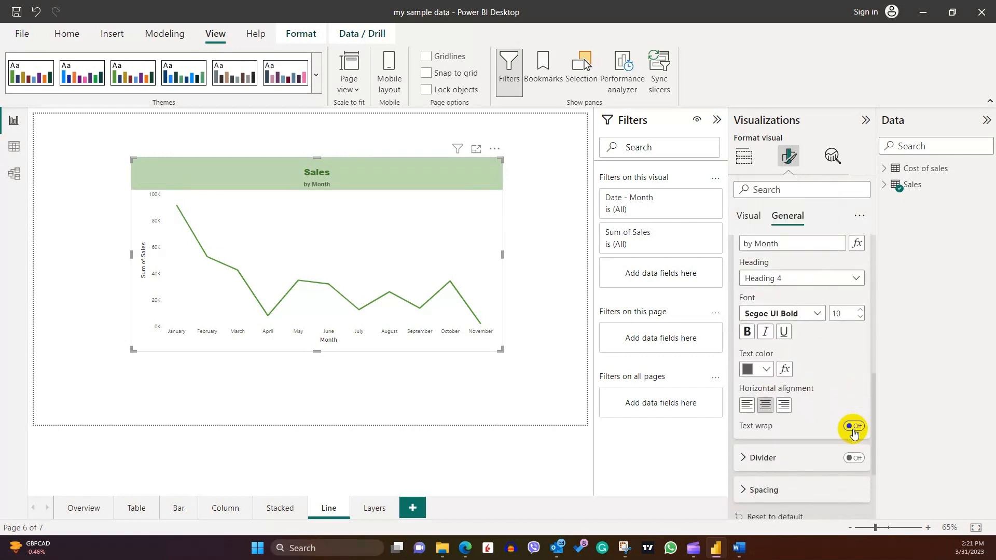
Turn on the divider below the line chart's title area and color it dark orange.
click(855, 457)
click(757, 458)
scroll(749, 462, down, 1)
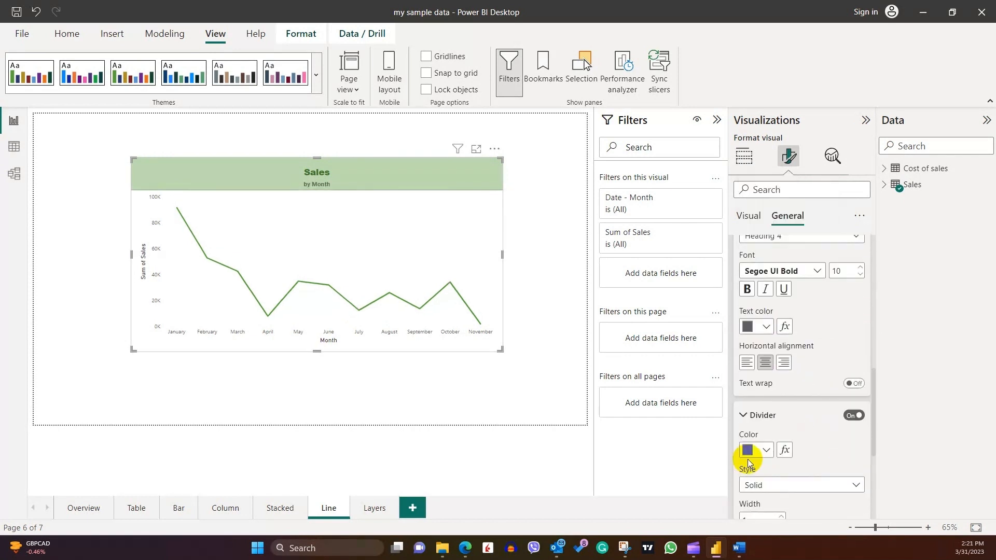
click(749, 460)
click(861, 391)
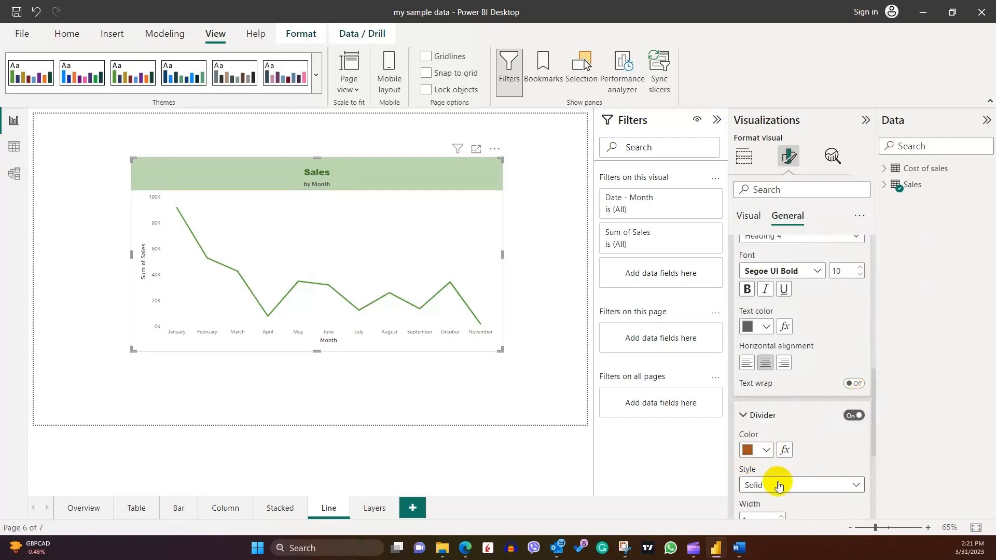
Set the title divider's style to Solid and its width to 3.
scroll(778, 486, down, 1)
click(779, 445)
click(780, 471)
scroll(779, 467, down, 1)
drag(754, 434, 729, 435)
text(3)
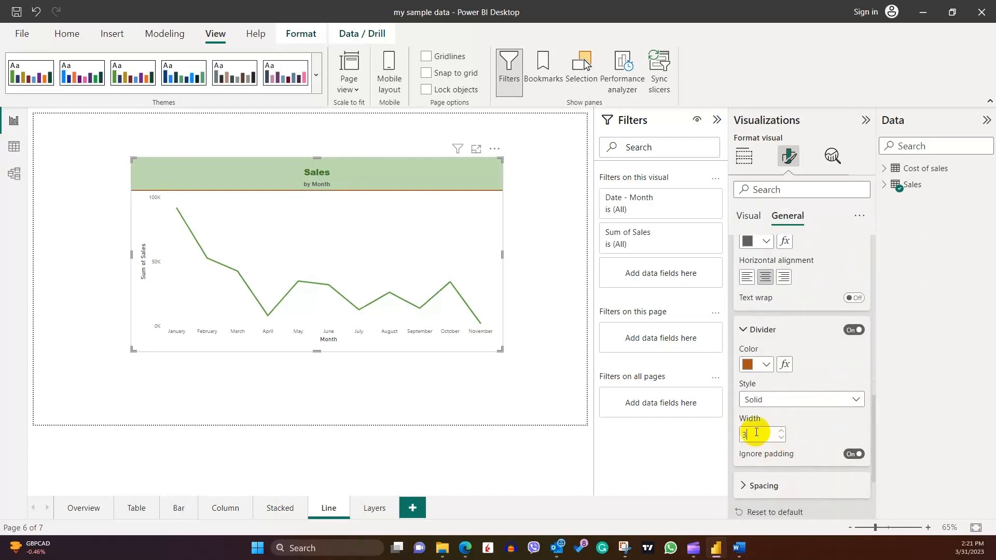
click(528, 203)
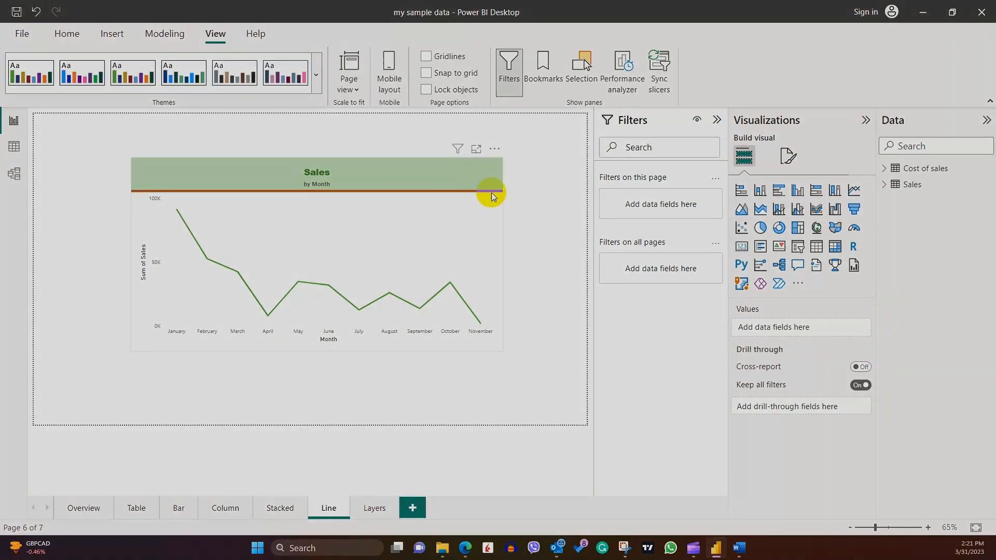
Enable custom title spacing on the line chart and set the space below title, subtitle and title area to 10 px each.
click(491, 191)
click(749, 370)
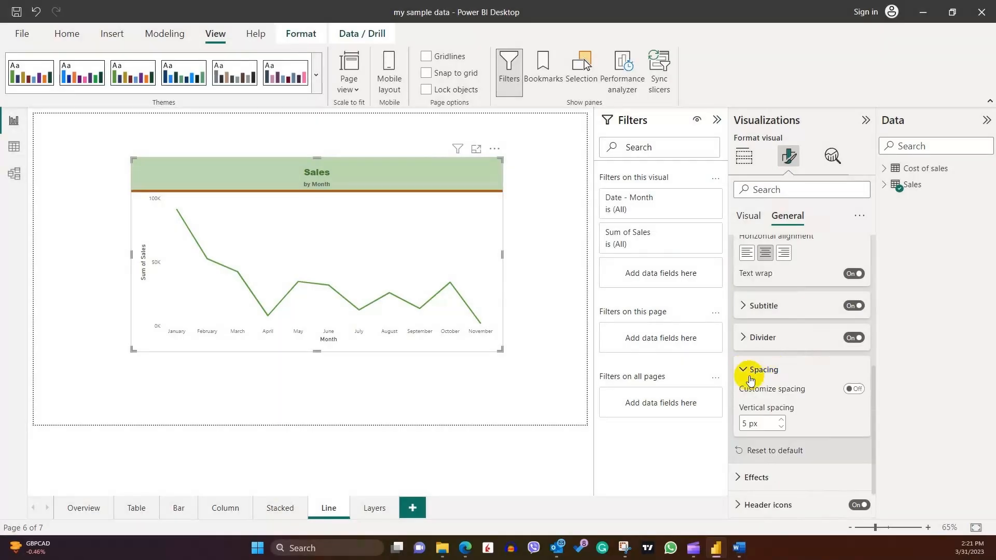
click(854, 389)
click(743, 424)
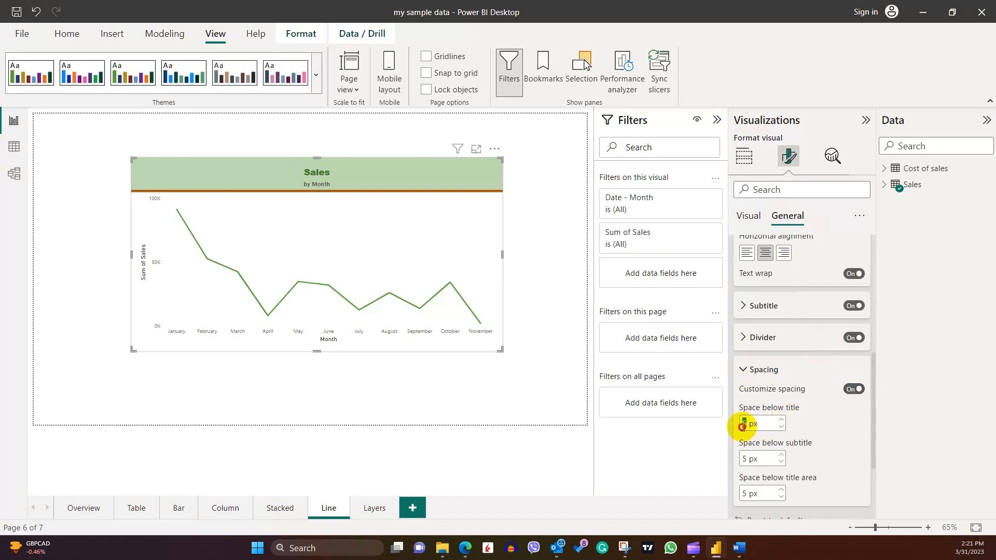
text(10)
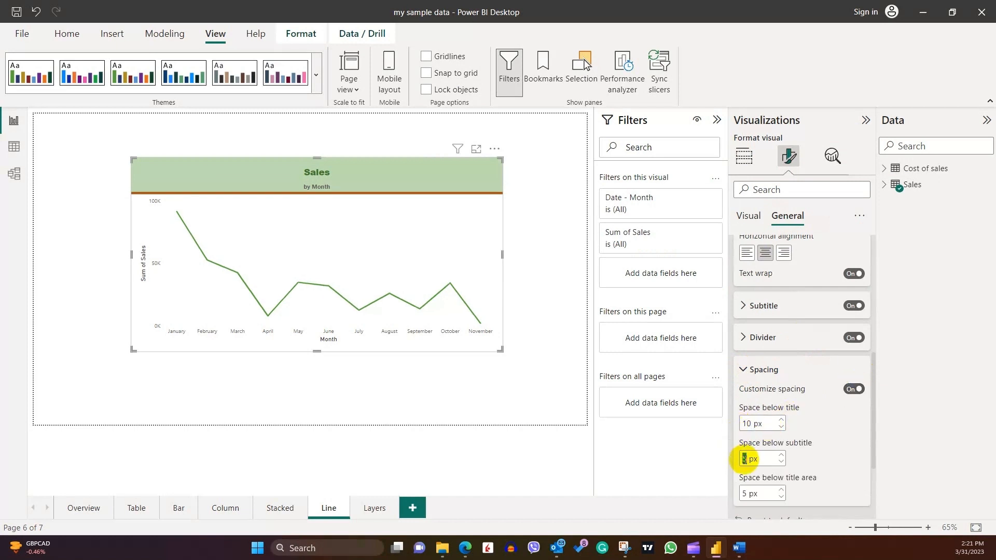
text(10)
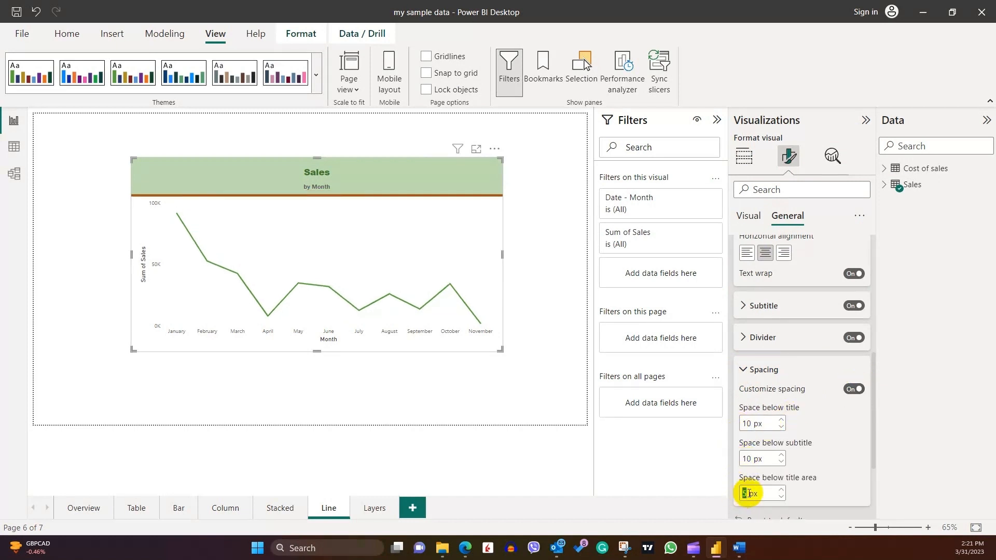
text(10)
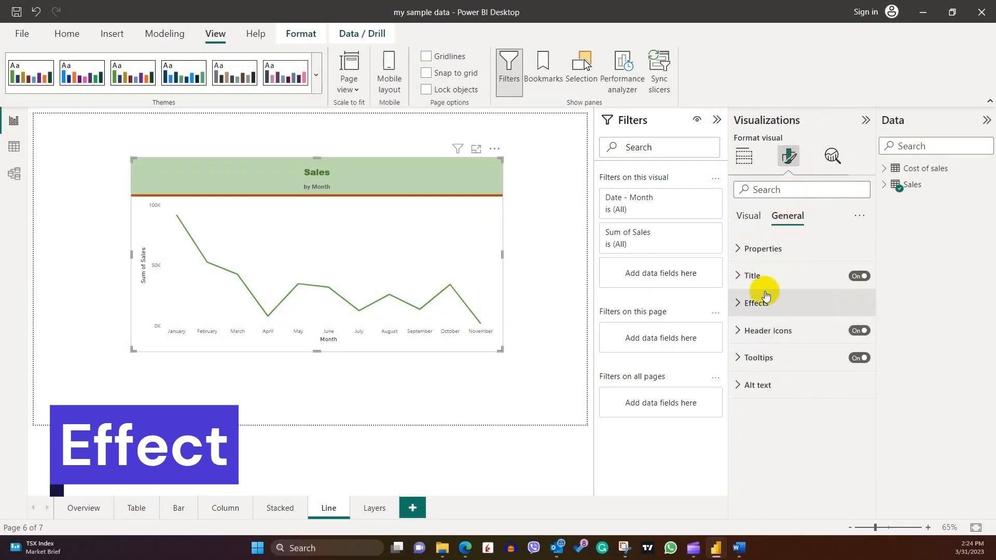
Set the line chart's background effect to light green with 80% transparency.
click(740, 309)
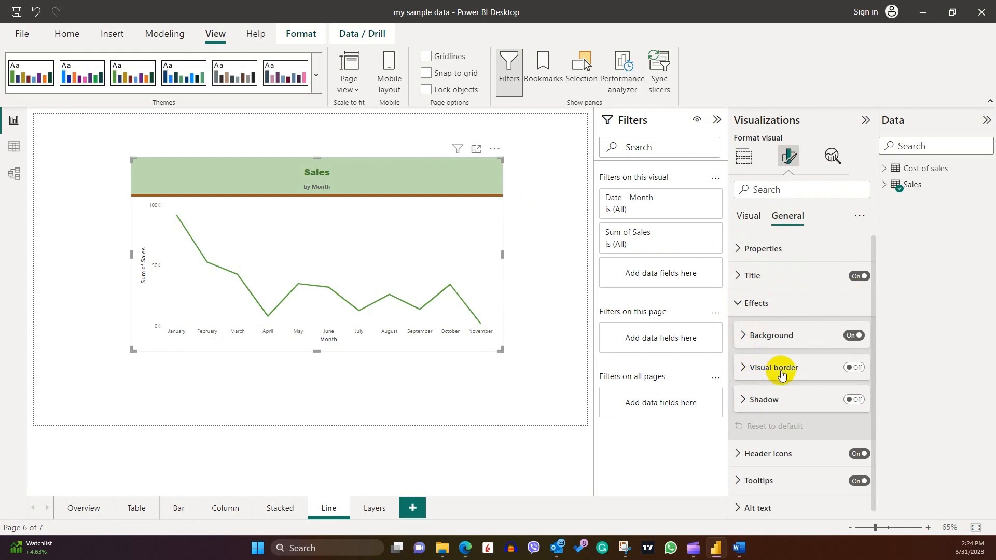
click(741, 336)
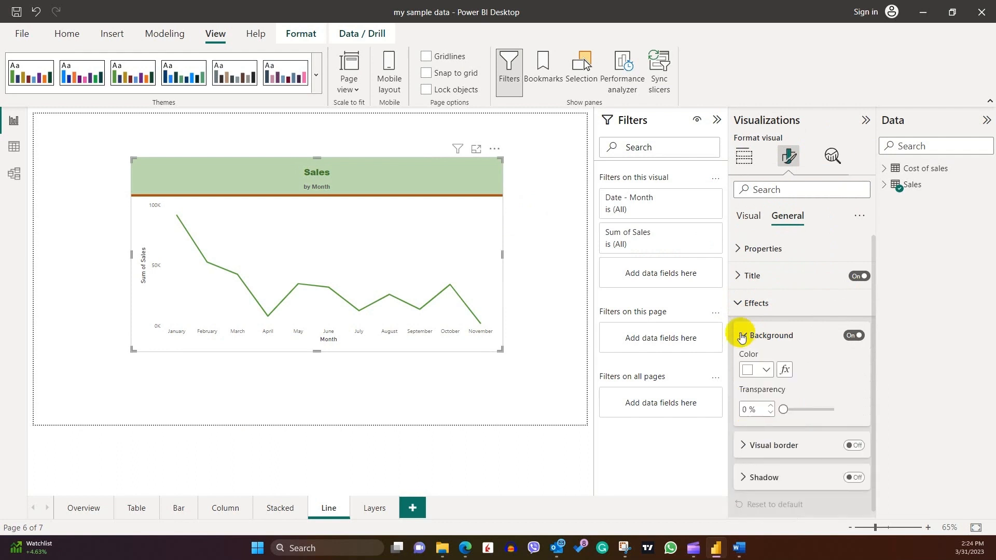
scroll(742, 338, down, 1)
click(768, 329)
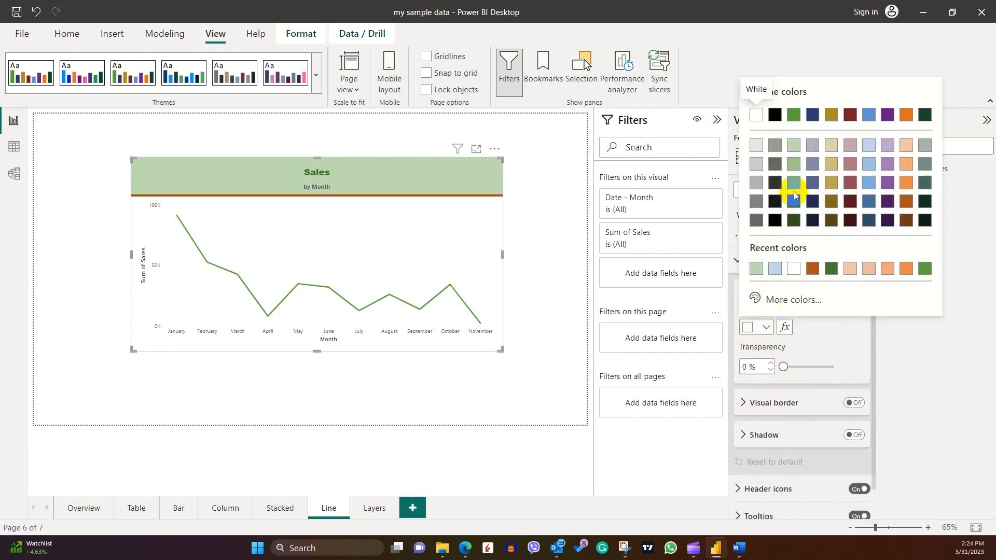
click(793, 144)
click(740, 367)
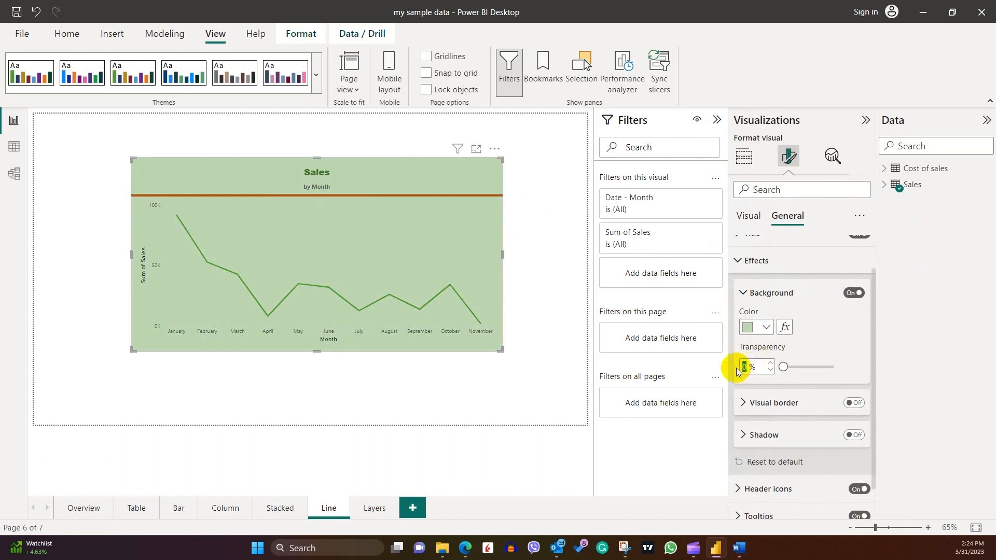
text(80)
key(Return)
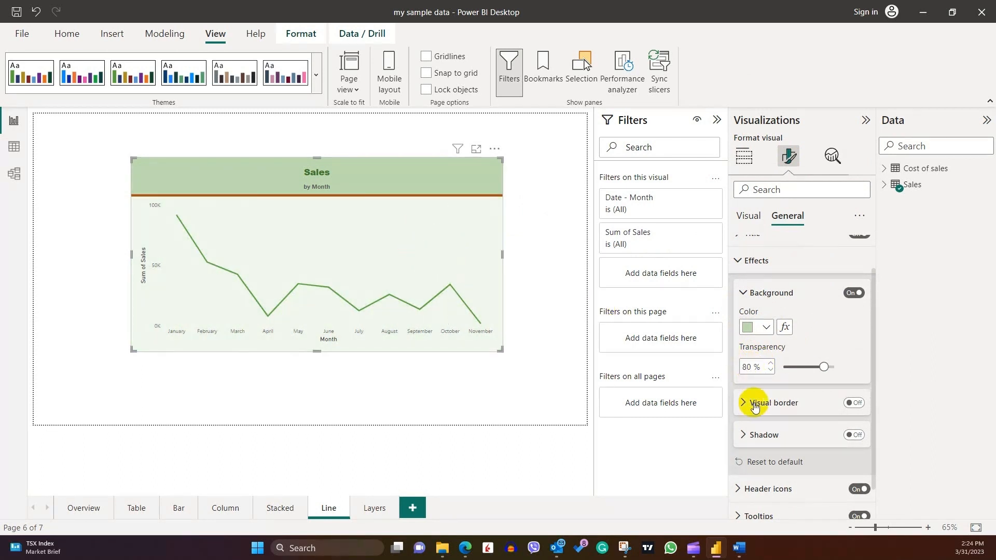
Turn on the line chart's visual border, color it dark green and round its corners to 10 px.
click(856, 403)
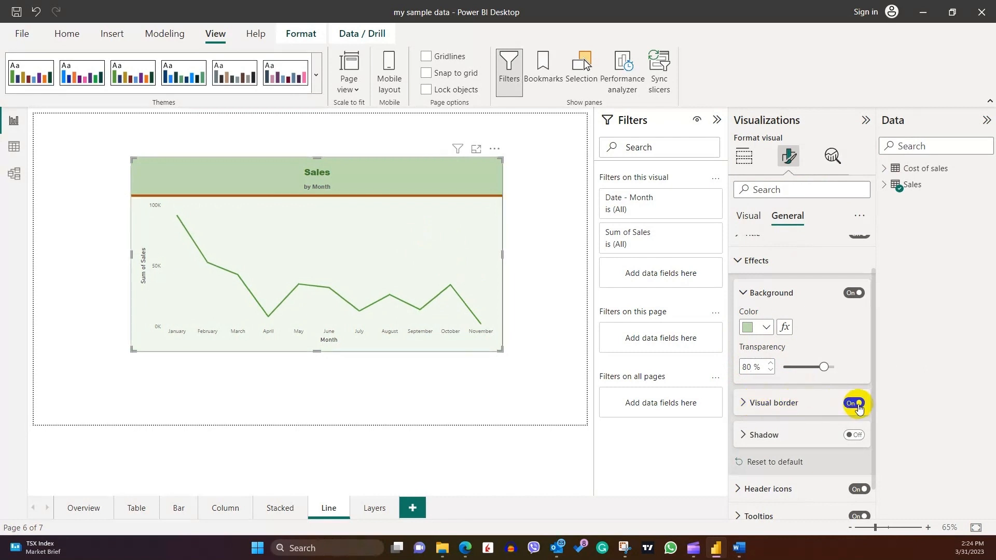
click(747, 404)
scroll(773, 399, down, 1)
click(765, 396)
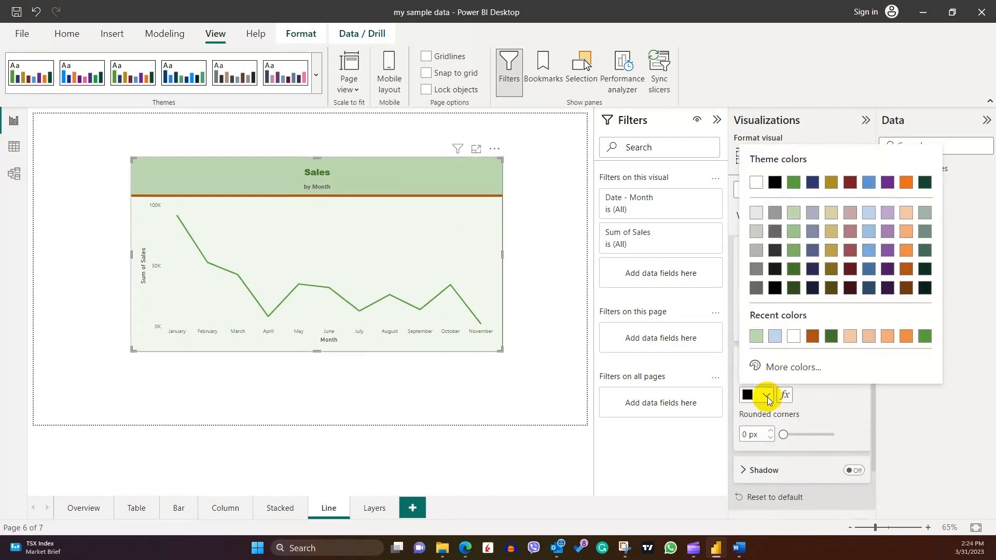
click(793, 269)
click(562, 317)
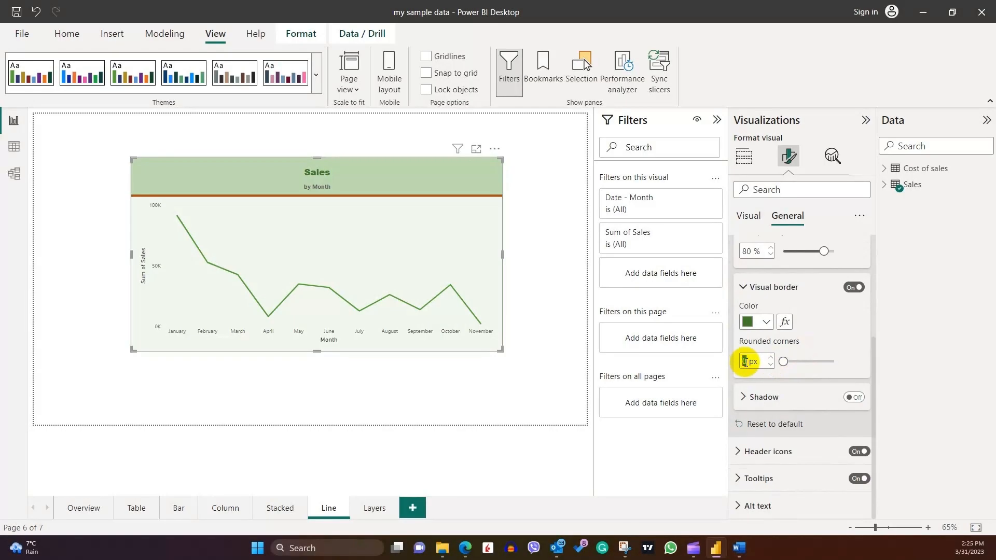
text(10)
click(512, 353)
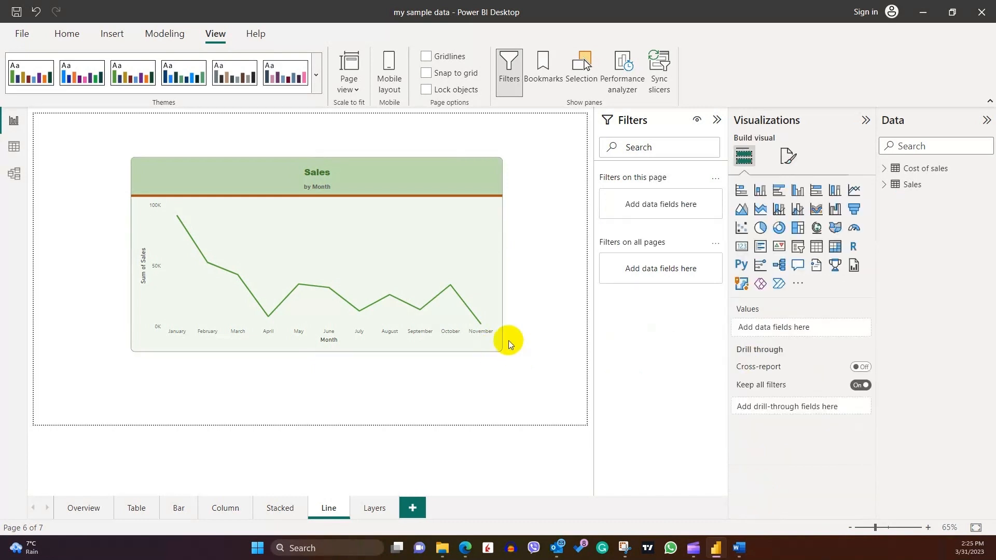
click(490, 343)
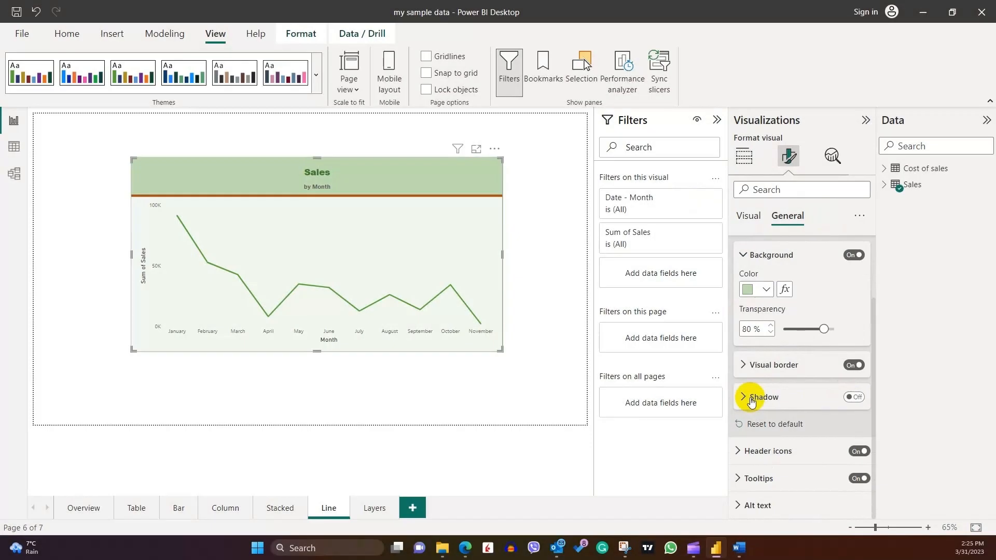
Turn on the line chart's shadow, try the Inside offset and set it back to Outside.
click(854, 396)
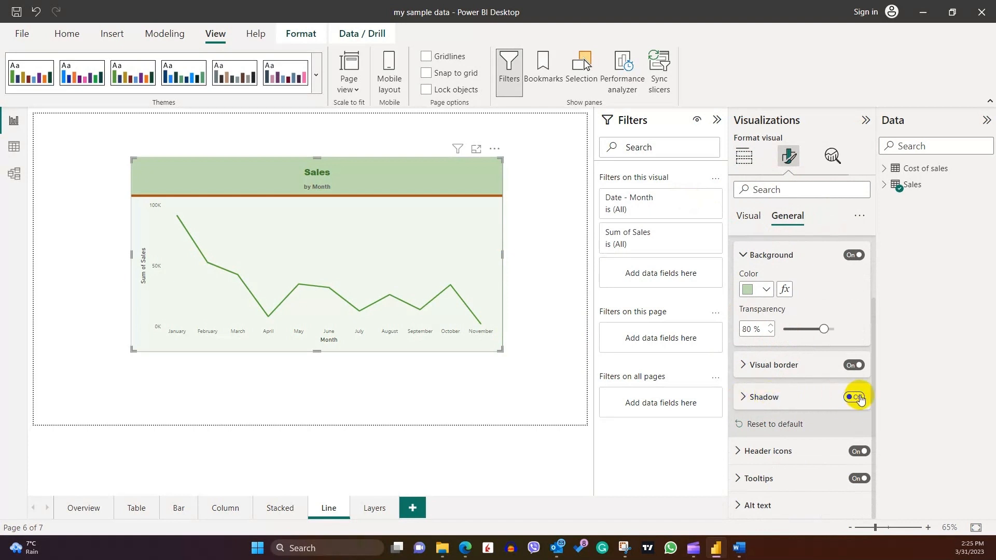
click(745, 399)
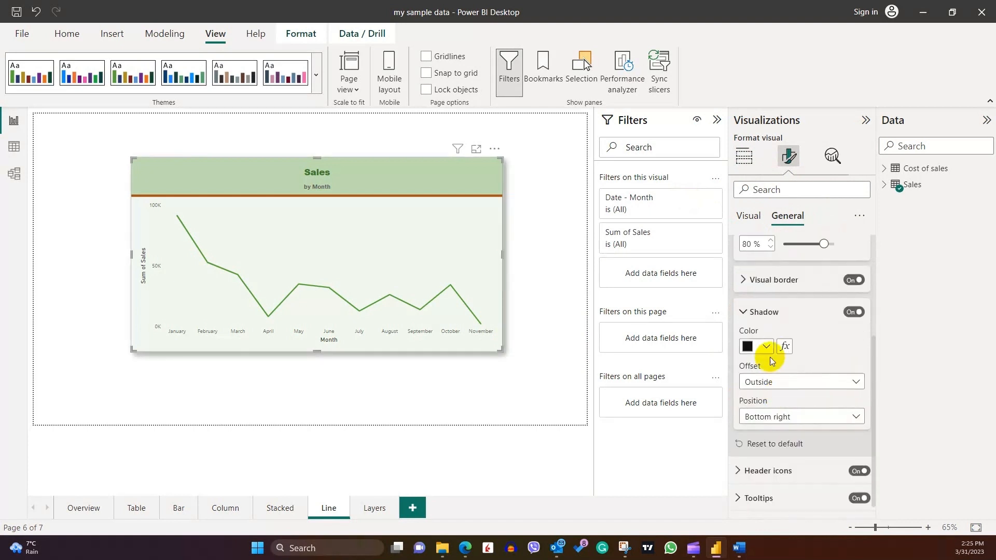
click(793, 382)
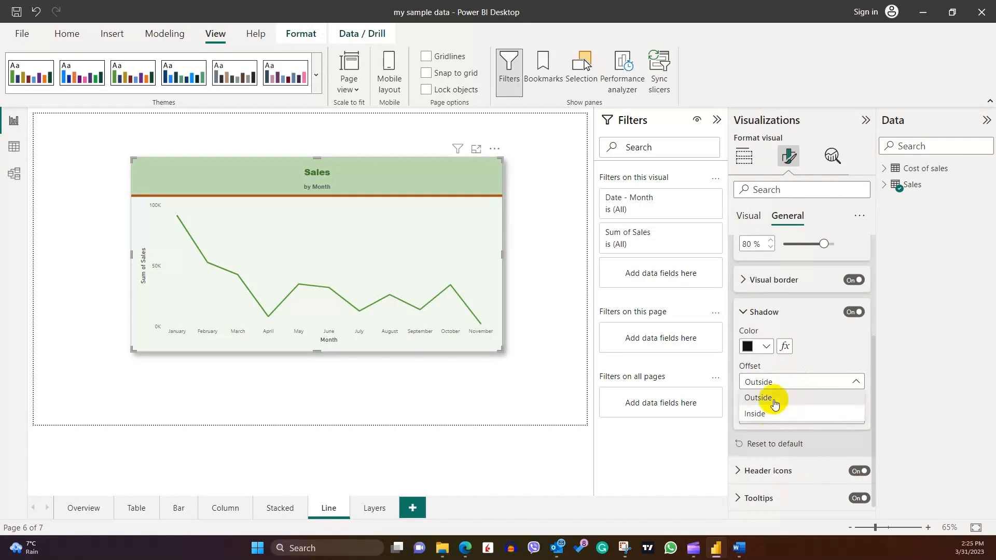
click(772, 399)
click(776, 397)
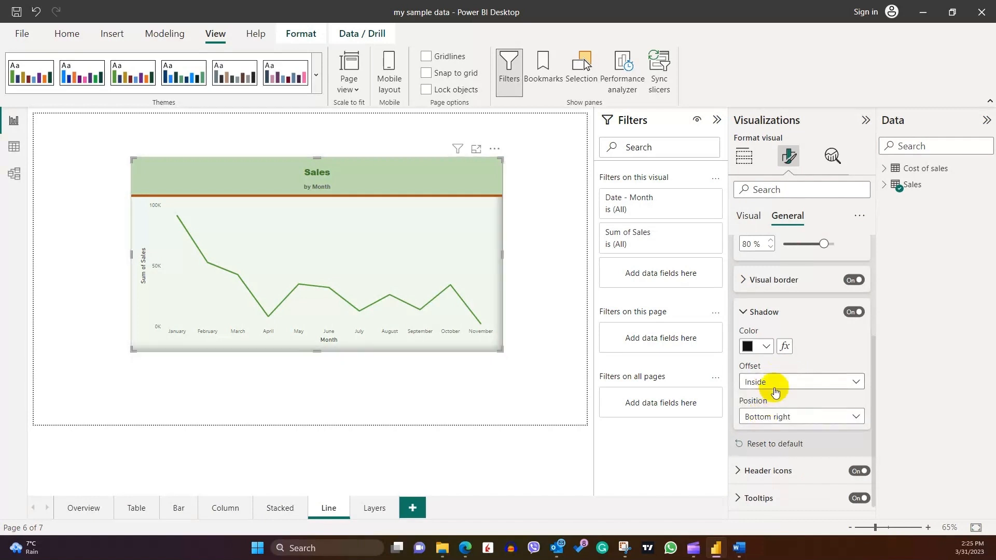
click(785, 417)
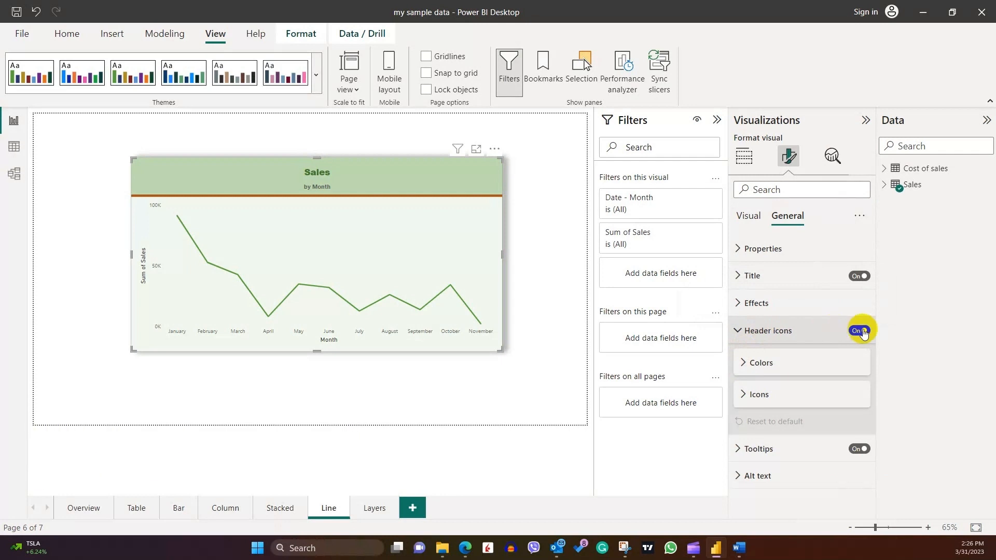
Switch the line chart's header icons off and on again, and give them a light green background.
click(861, 331)
click(861, 331)
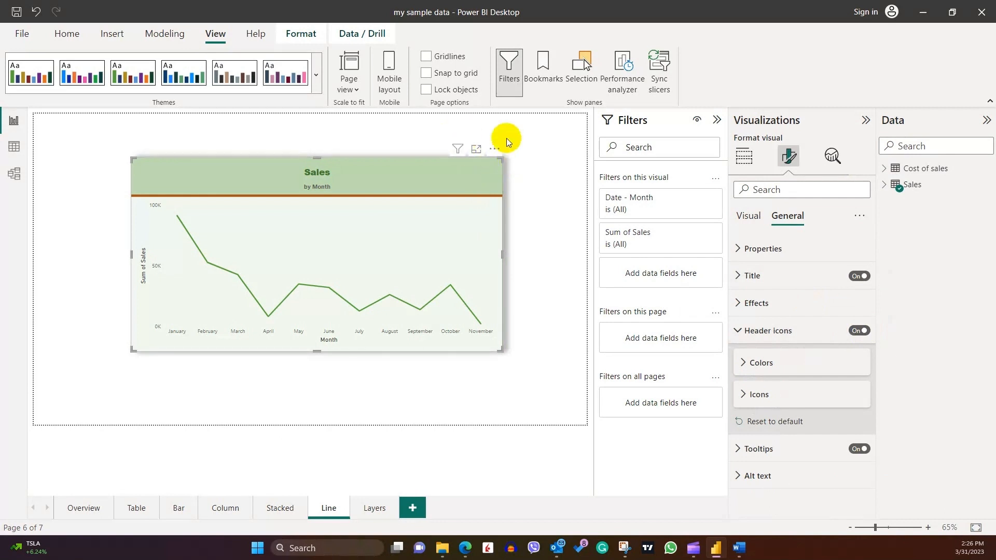
click(761, 363)
scroll(762, 357, down, 1)
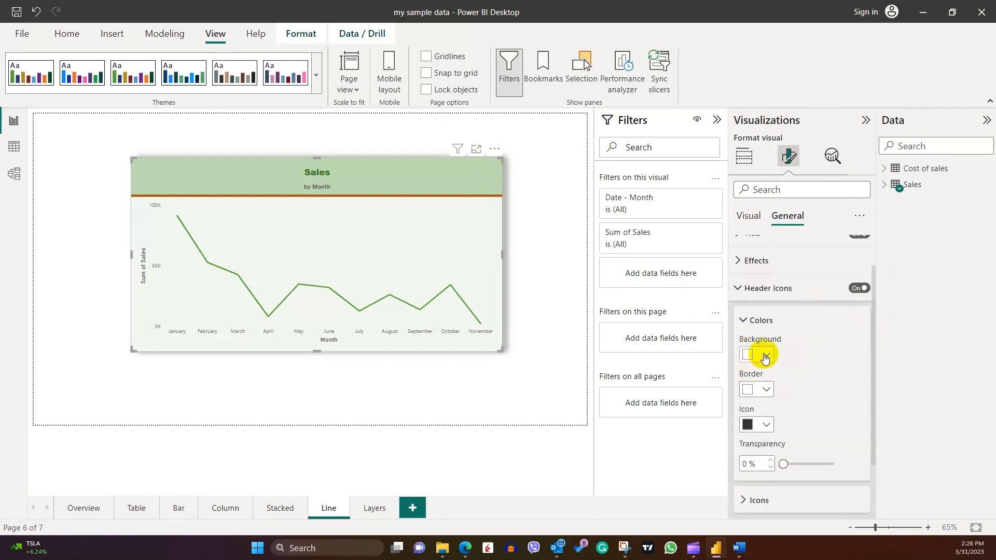
click(762, 355)
click(792, 175)
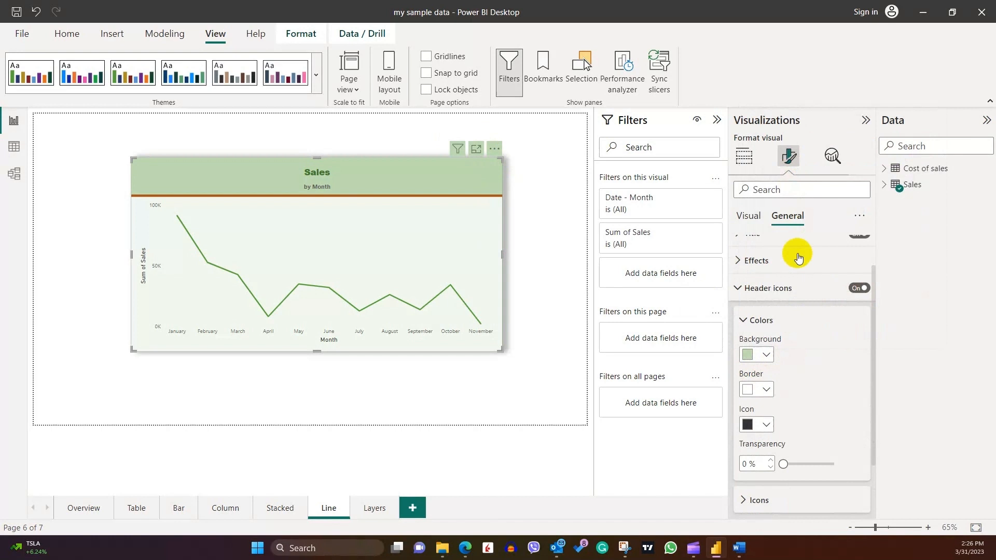
Color the header icons' border black and the icons dark green, set their transparency to 50%, and review the available icons.
click(763, 386)
click(793, 330)
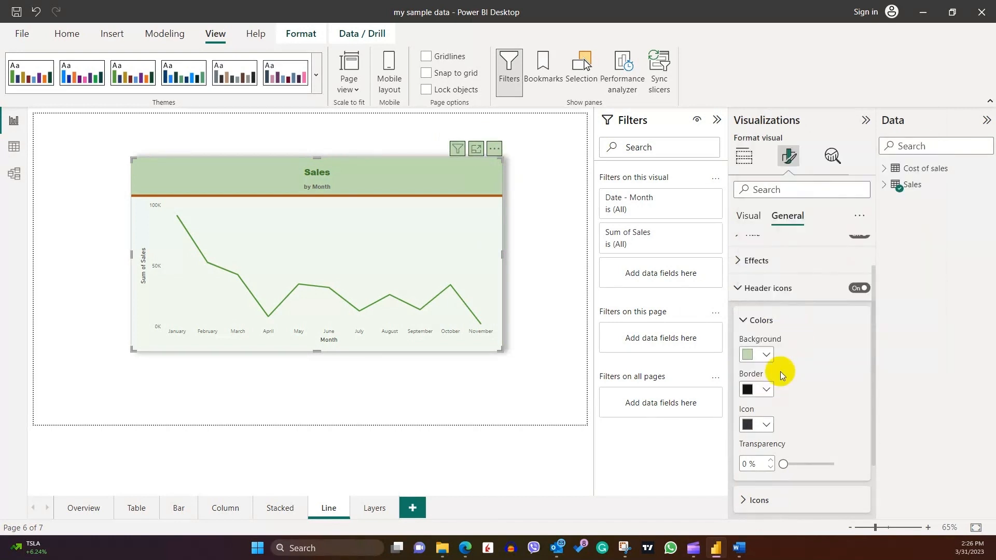
click(766, 425)
click(786, 318)
scroll(739, 461, down, 1)
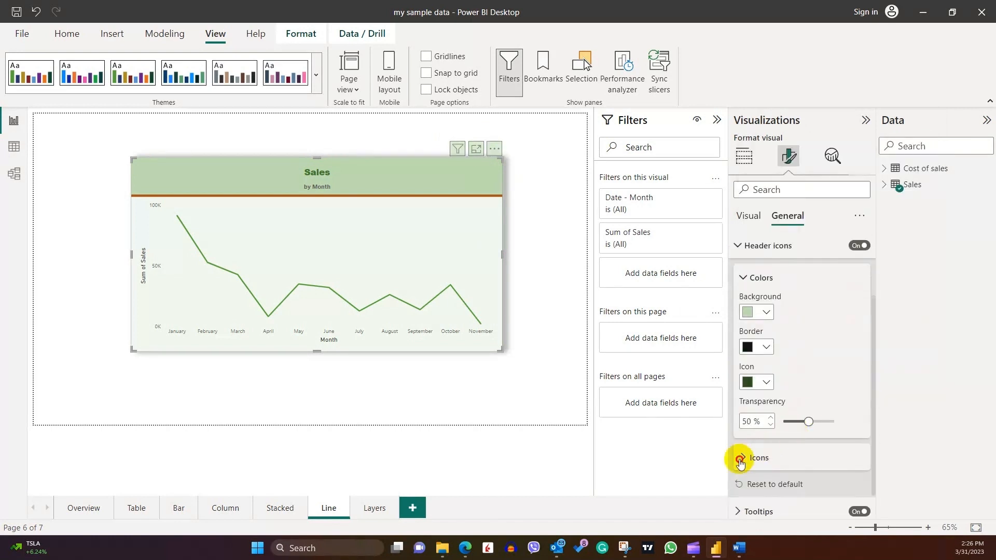
click(740, 460)
scroll(786, 404, down, 4)
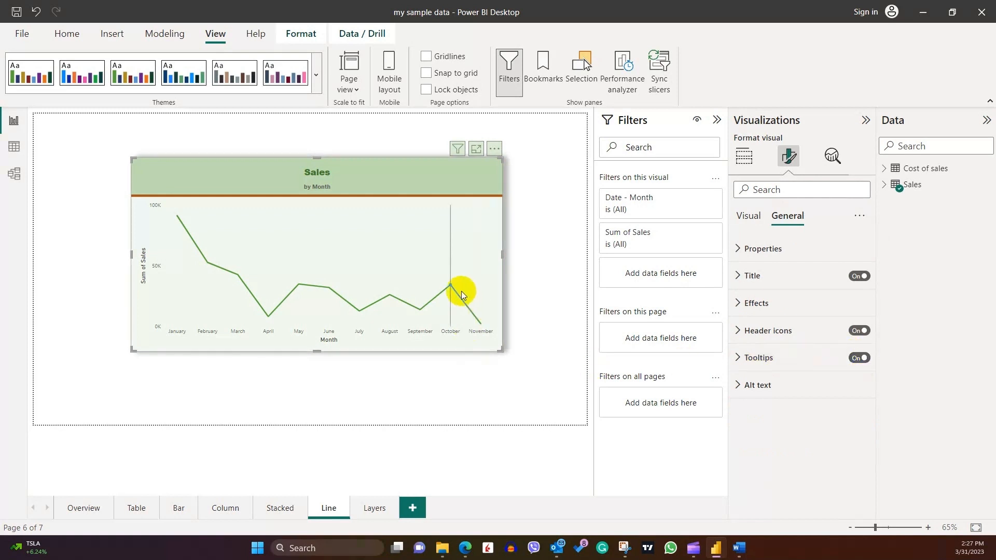
Check the tooltips on the line's data points, switch tooltips off and on again, and review their type options.
mouse_move(449, 286)
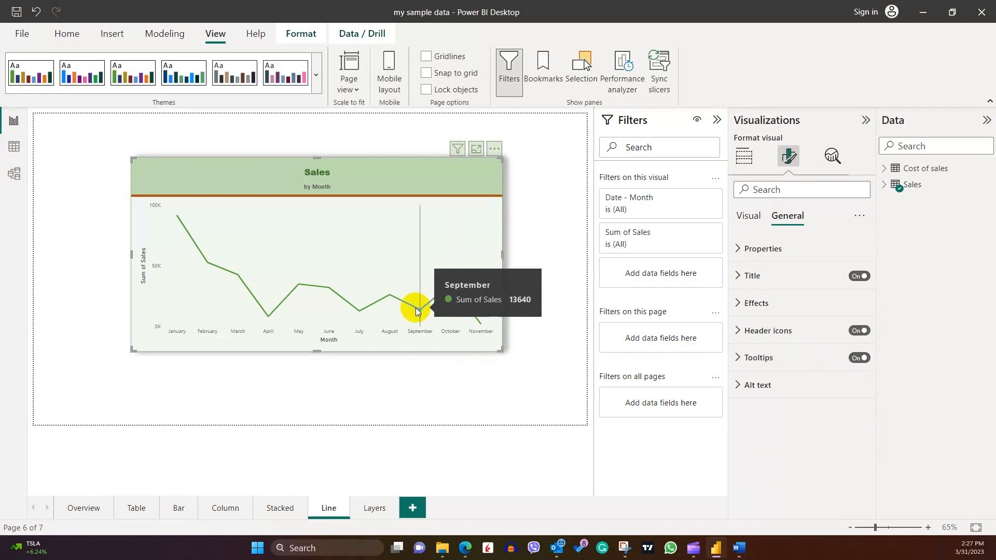
mouse_move(387, 295)
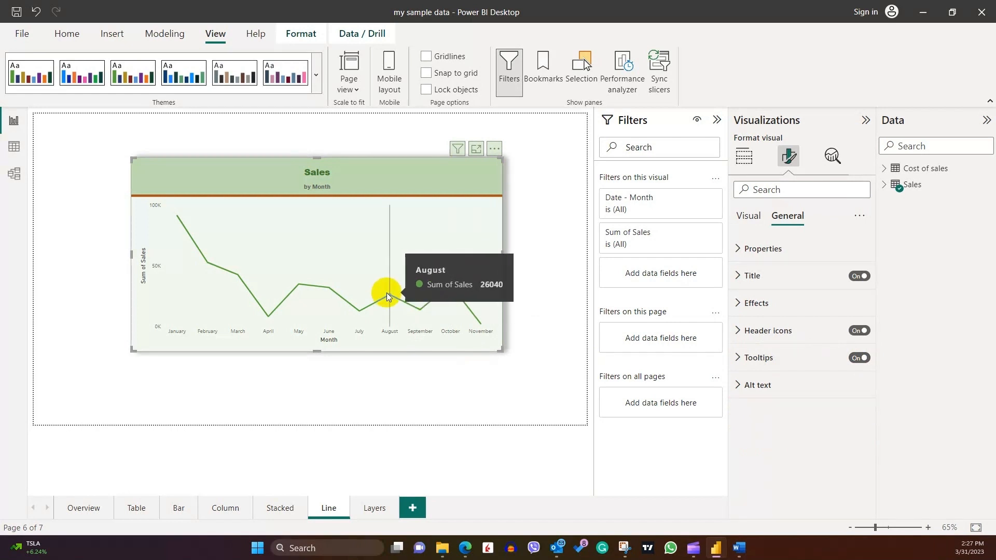
click(861, 358)
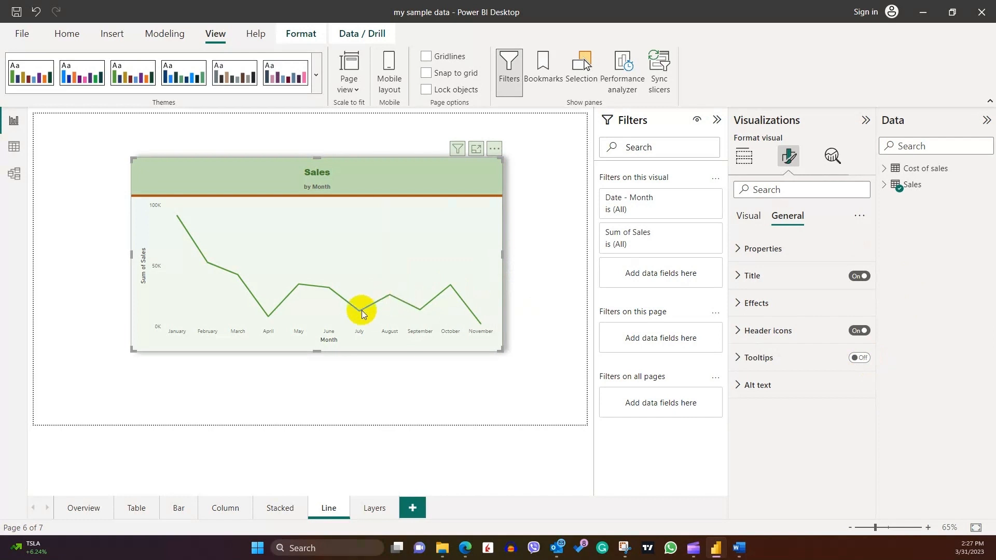
click(740, 357)
click(747, 394)
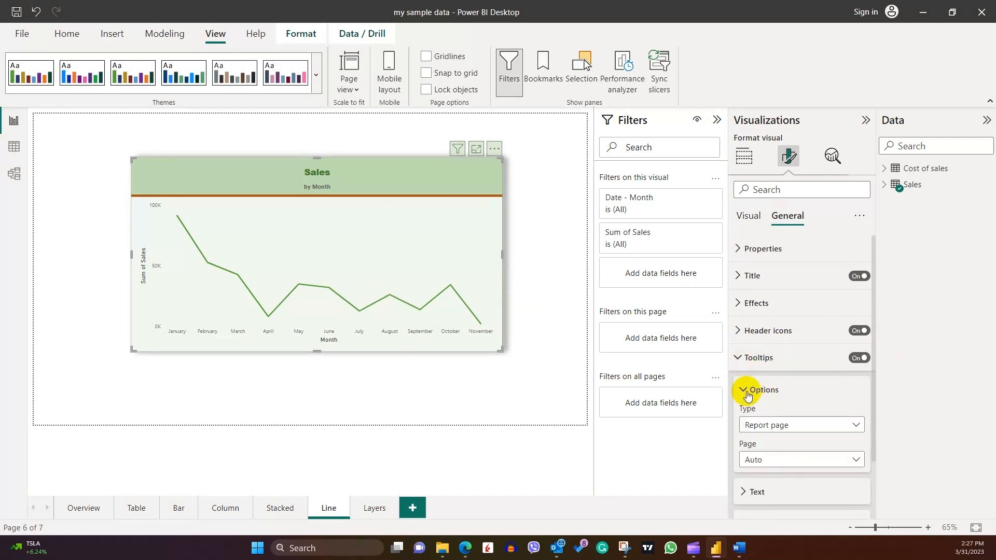
scroll(763, 386, down, 1)
click(776, 382)
click(786, 445)
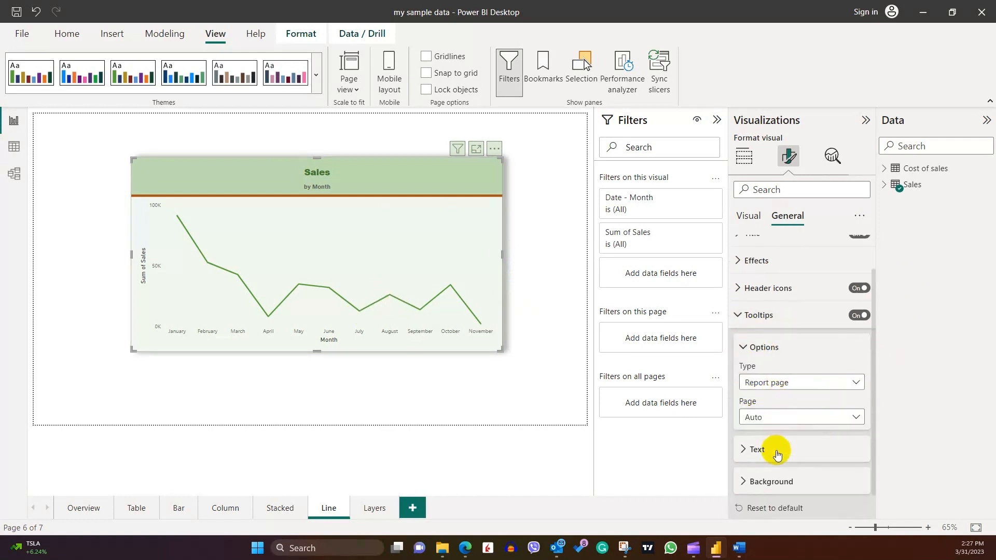
Set the tooltip text's label color to dark green and its value color to dark orange.
click(767, 447)
click(763, 413)
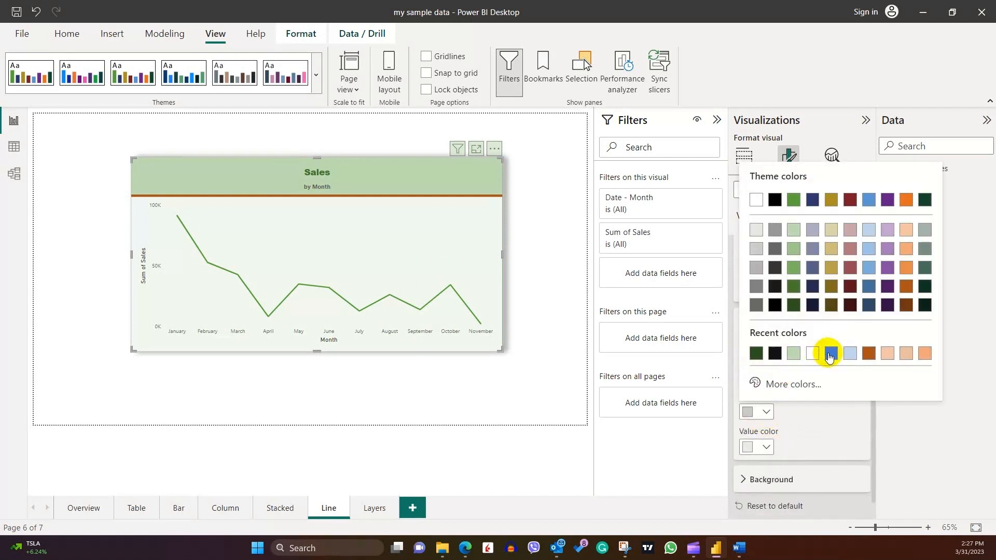
click(831, 353)
scroll(827, 353, down, 1)
click(764, 417)
click(868, 360)
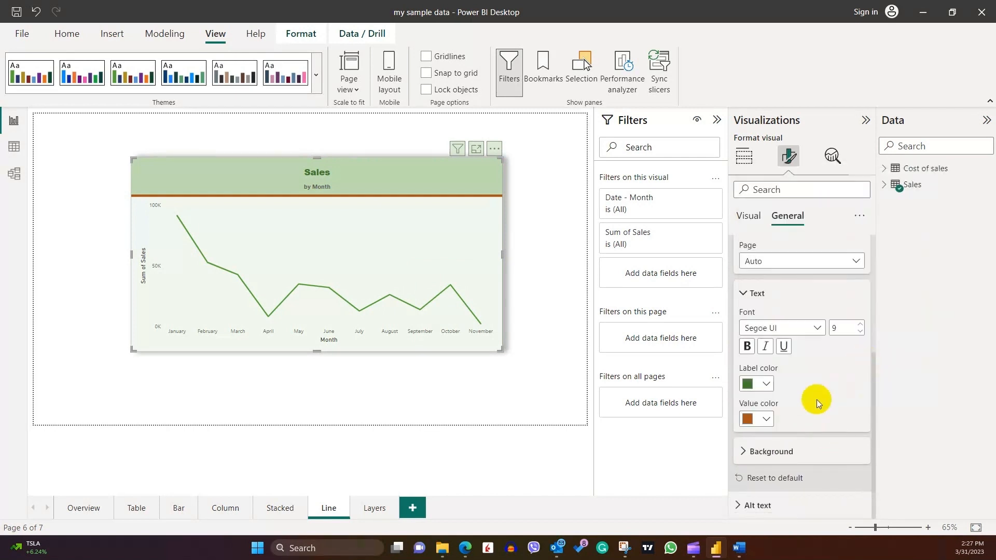
Set the tooltip background color to light blue.
click(763, 450)
scroll(823, 404, down, 2)
click(769, 410)
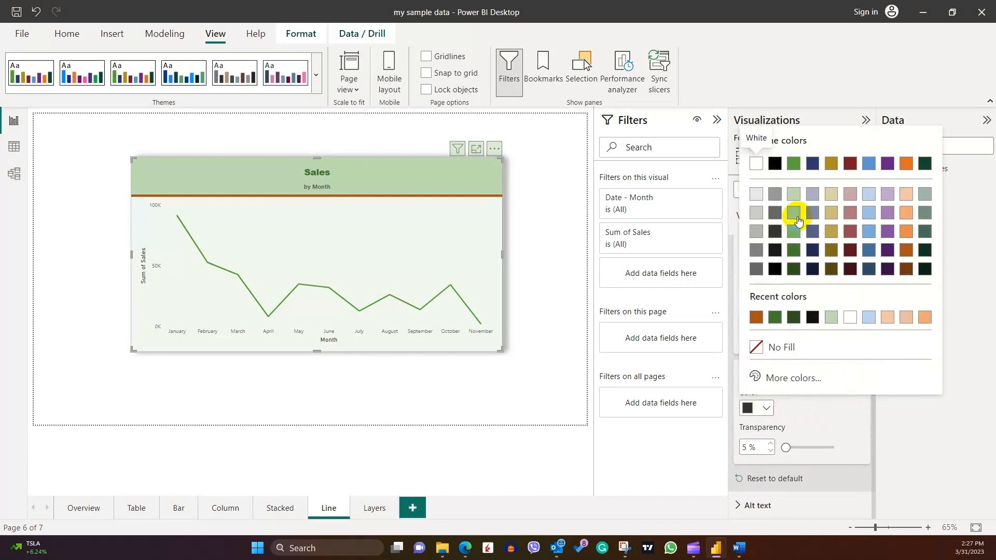
click(863, 207)
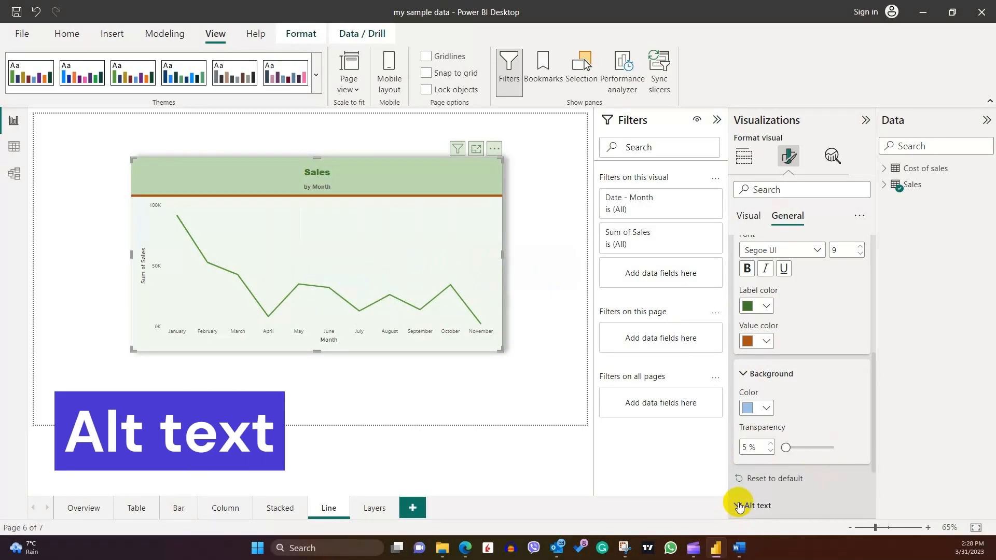
Enter alt text for the line chart, starting with "This is".
click(736, 514)
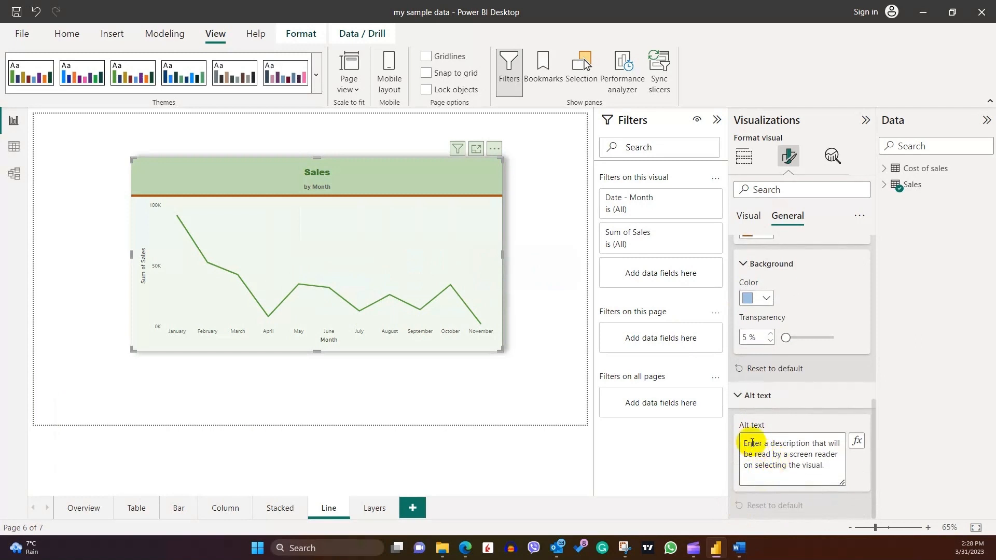
click(752, 445)
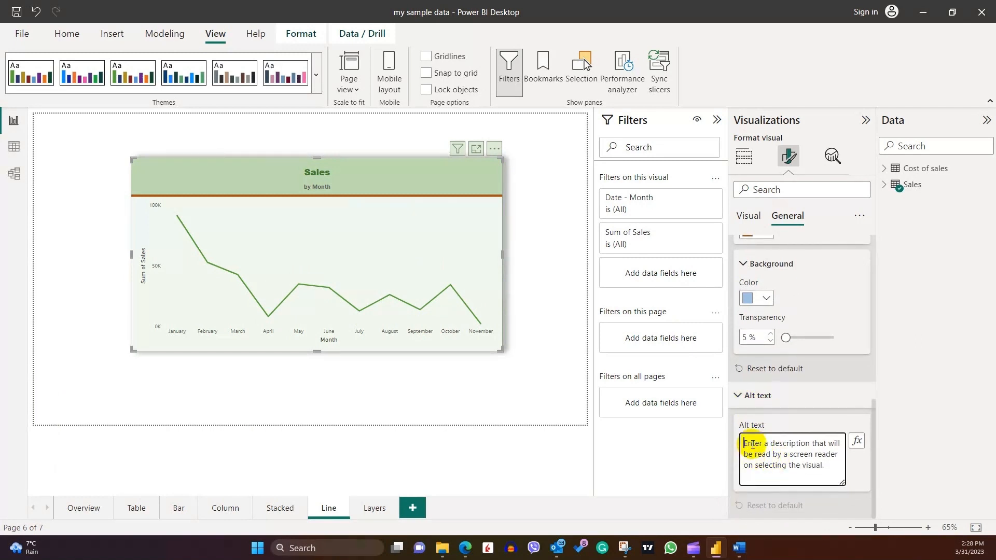
text(This is sw)
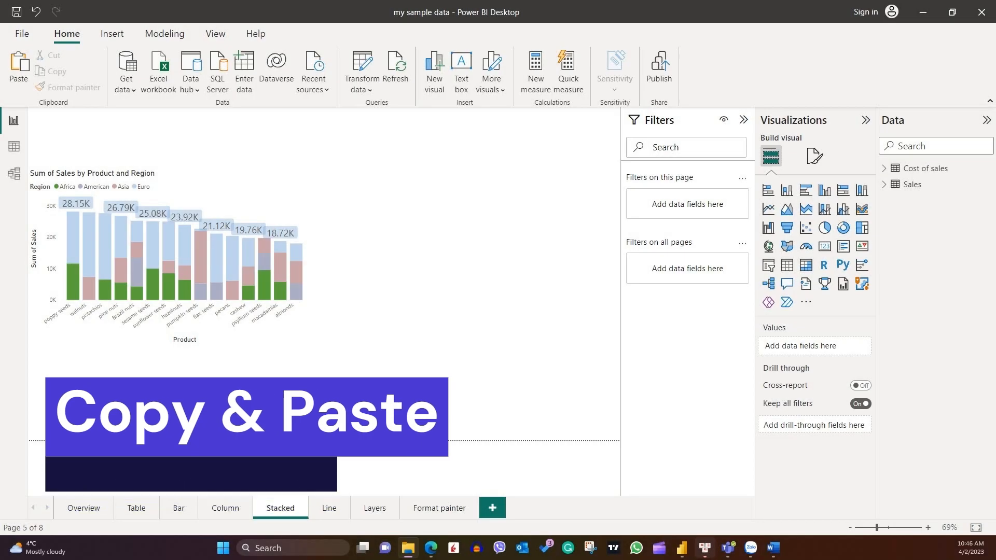
Copy the stacked column chart on the Stacked page and paste the duplicate on the same page.
click(304, 325)
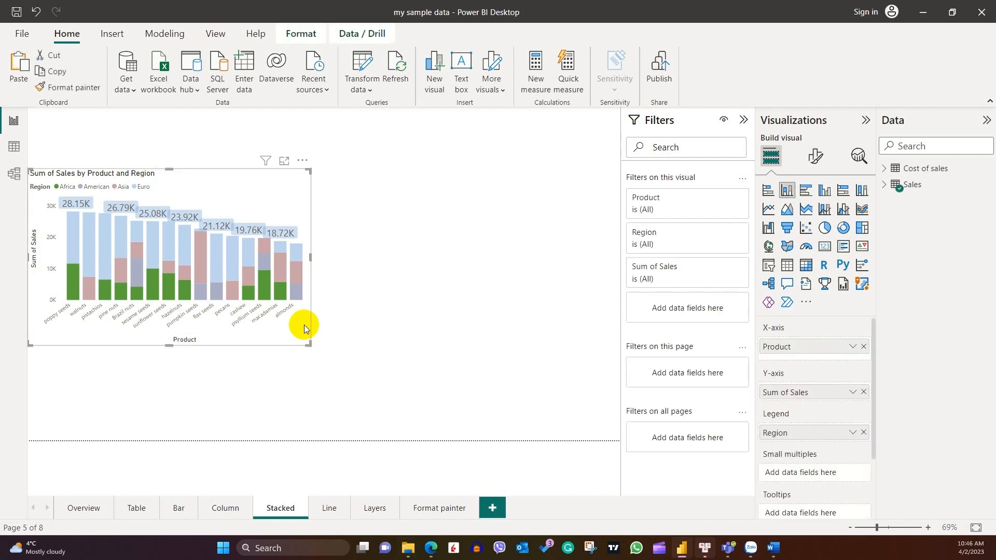
click(58, 72)
click(18, 66)
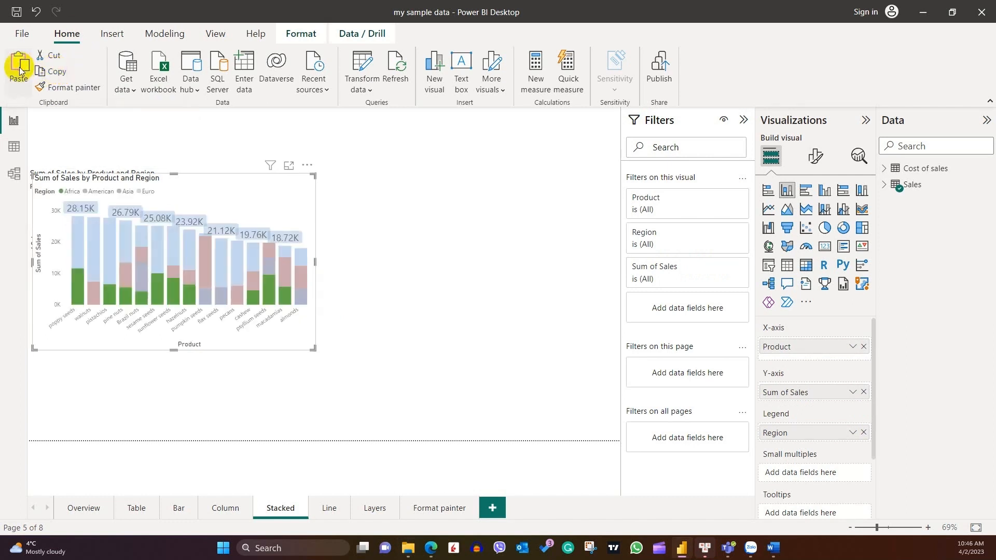
Move the pasted stacked column chart beside the original, onto the empty area to its right.
drag(208, 189, 504, 186)
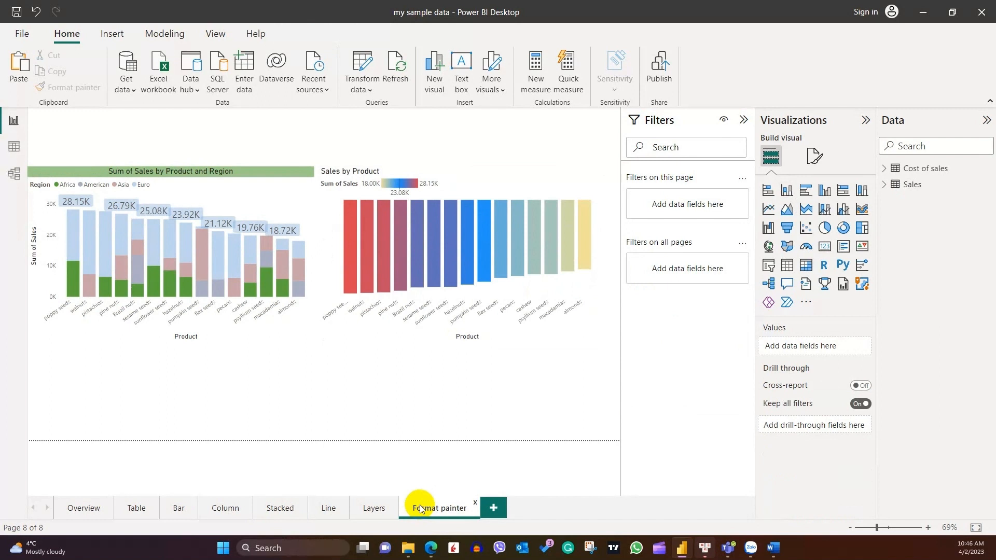
Use Format Painter to apply the Sum of Sales by Product and Region chart's formatting to the Sales by Product chart.
click(297, 323)
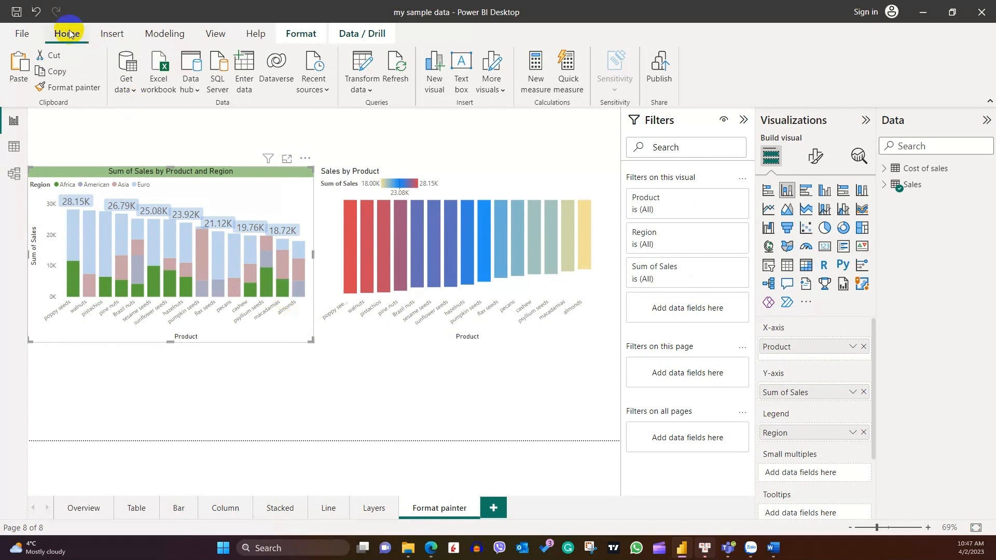
click(73, 88)
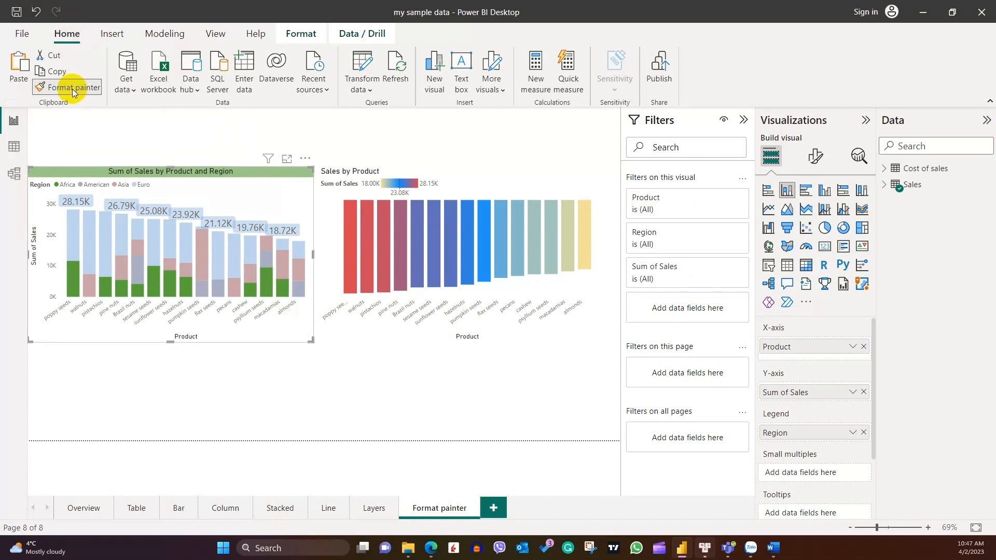
click(468, 180)
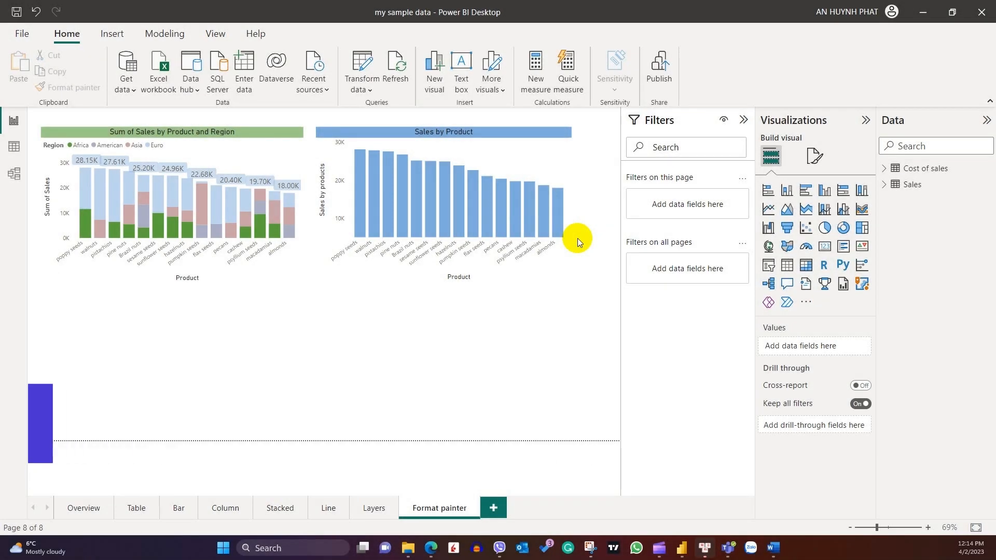
Align the Sum of Sales by Product and Region chart to the left of the page and after that to the right.
click(292, 258)
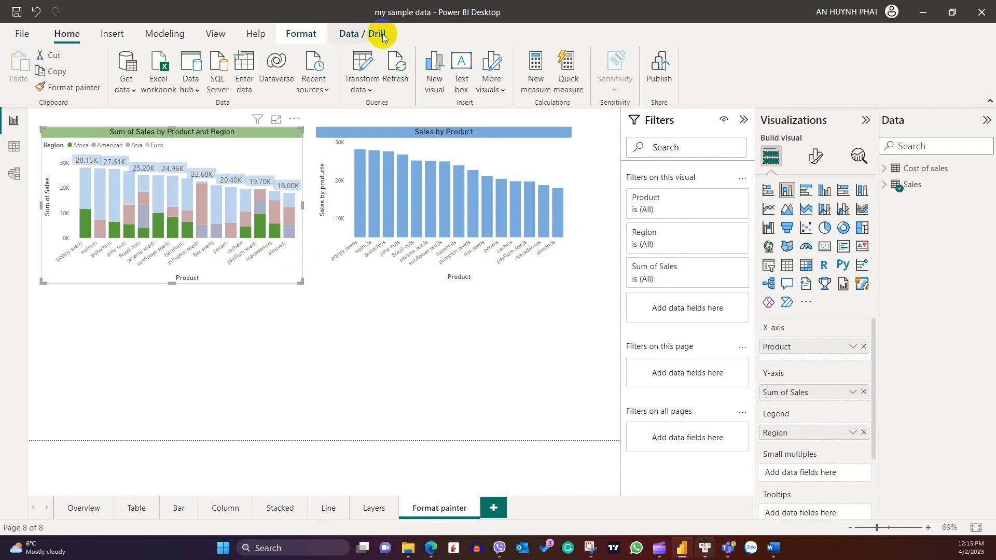
click(312, 33)
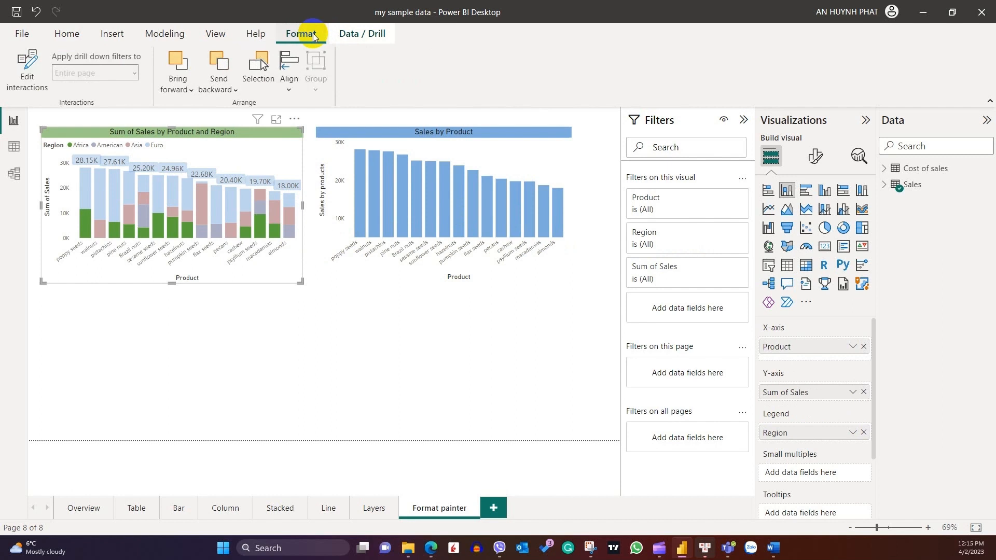
click(288, 79)
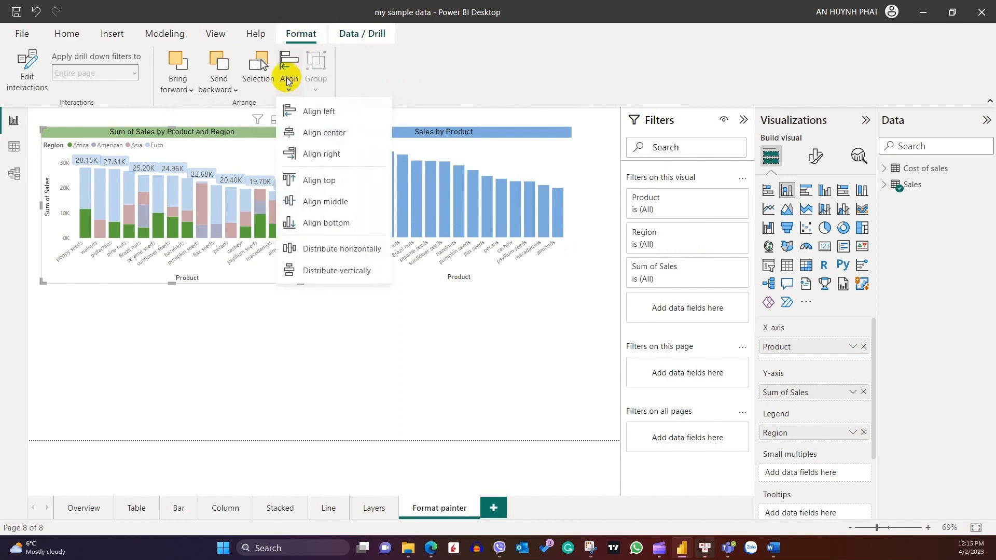
click(299, 110)
click(289, 88)
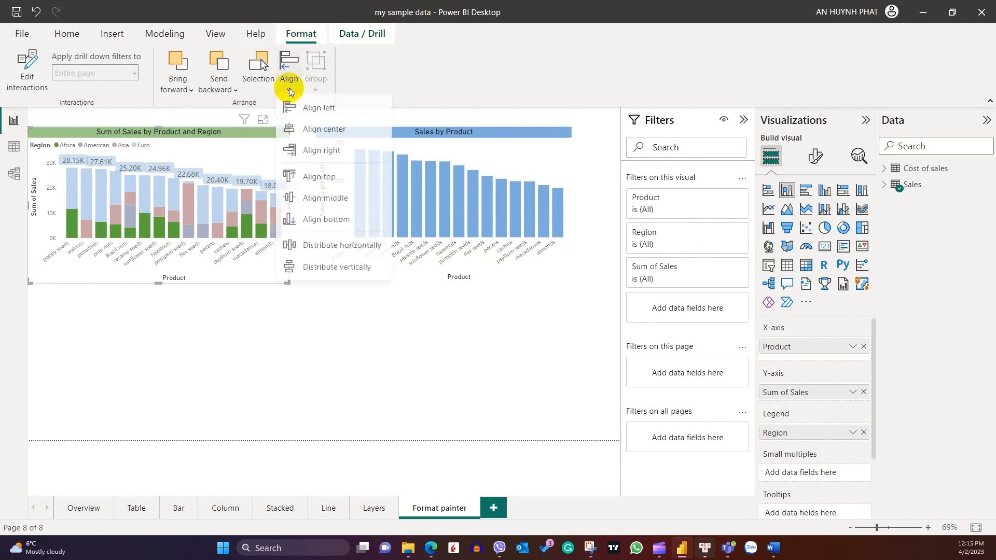
click(311, 150)
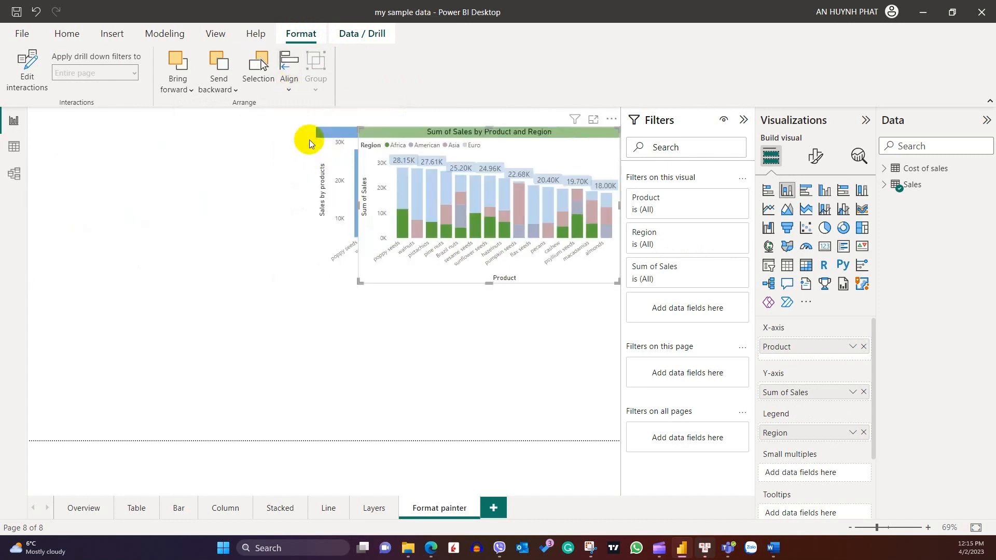
Align the Sum of Sales by Product and Region chart vertically to the page's top, middle and finally bottom.
click(289, 86)
click(307, 181)
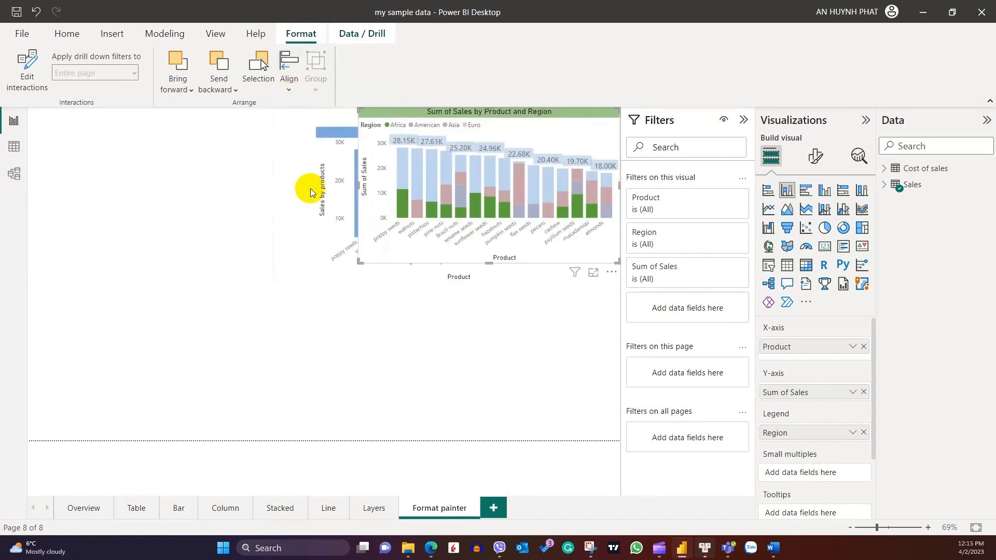
click(288, 88)
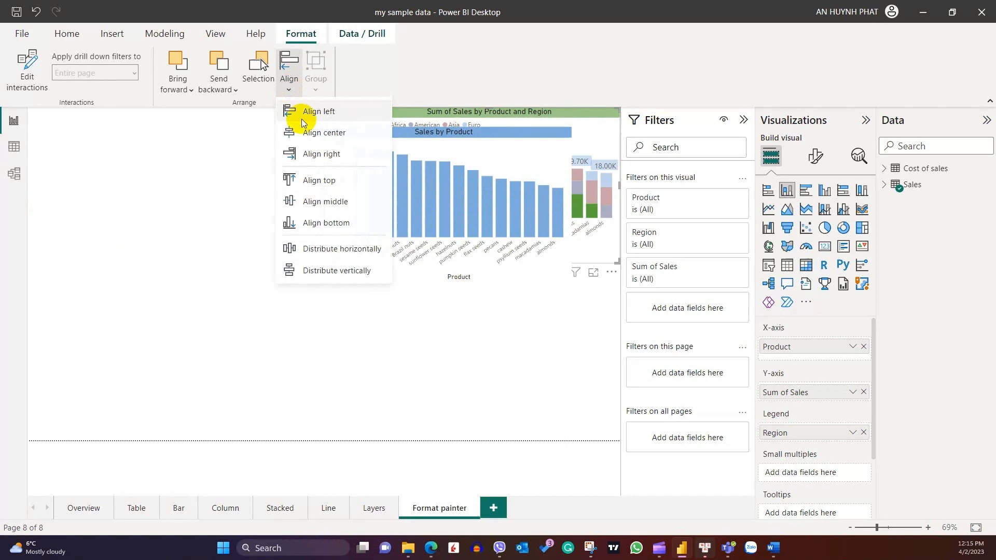
click(314, 205)
click(290, 87)
click(316, 223)
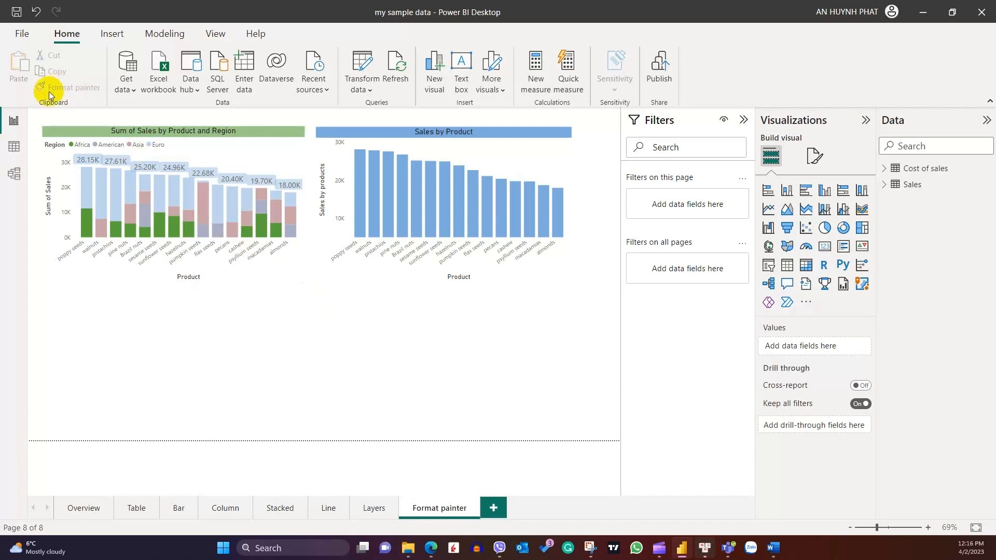
Group the Sum of Sales by Product and Region chart with the Sales by Product chart.
drag(33, 114, 588, 336)
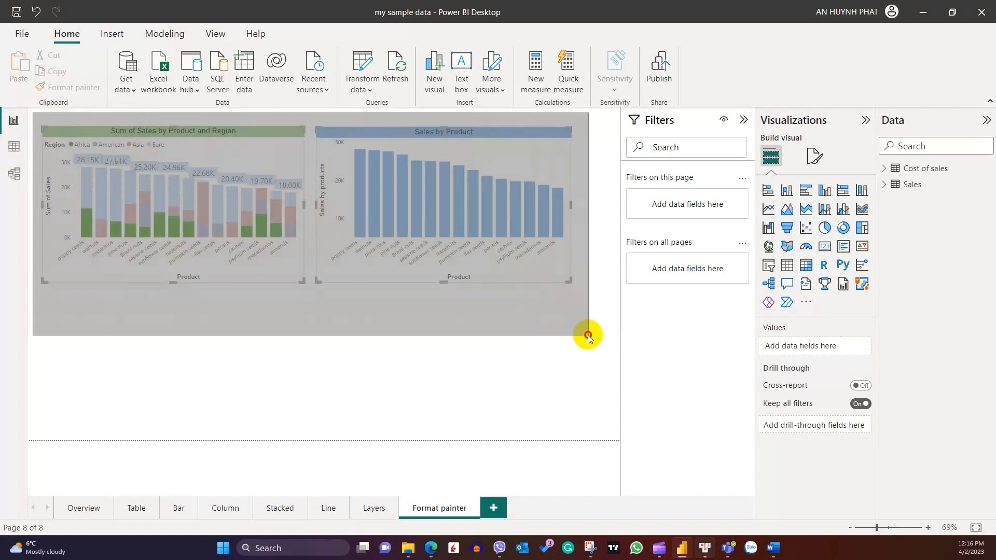
drag(588, 336, 587, 336)
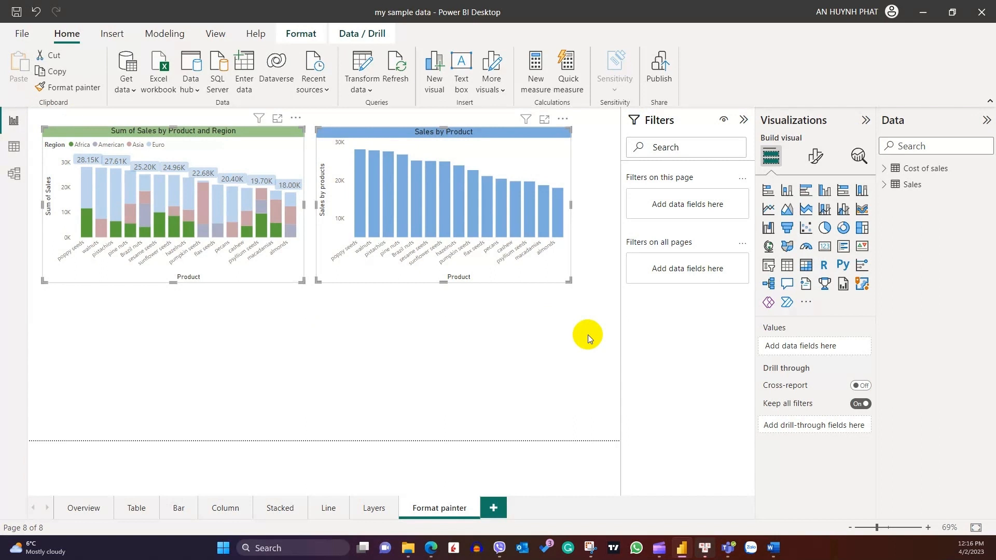
click(274, 269)
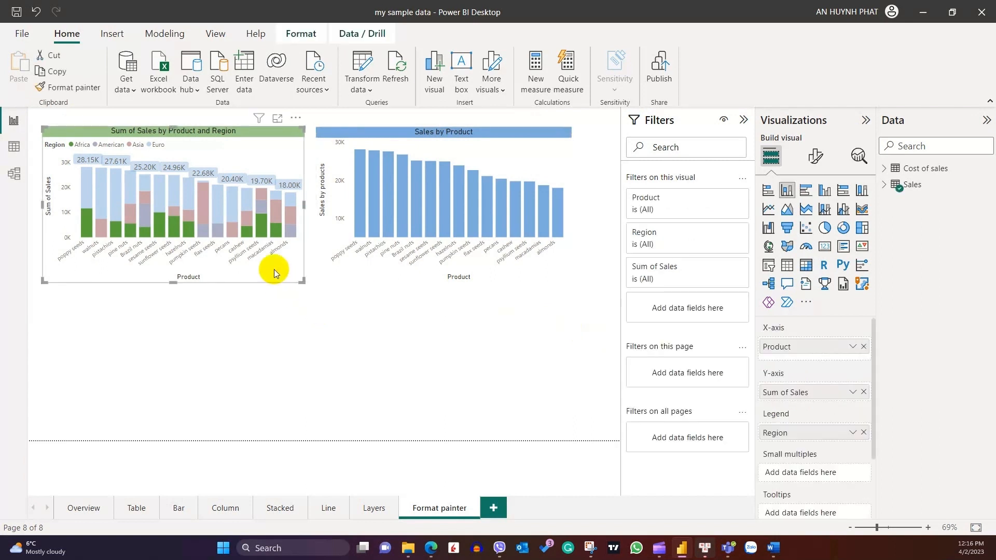
ctrl+click(339, 276)
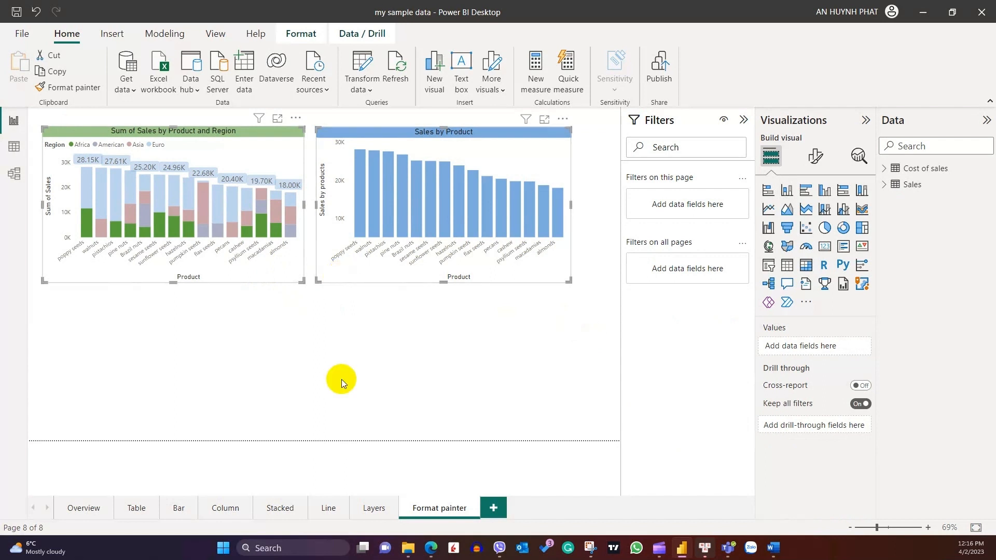
click(301, 33)
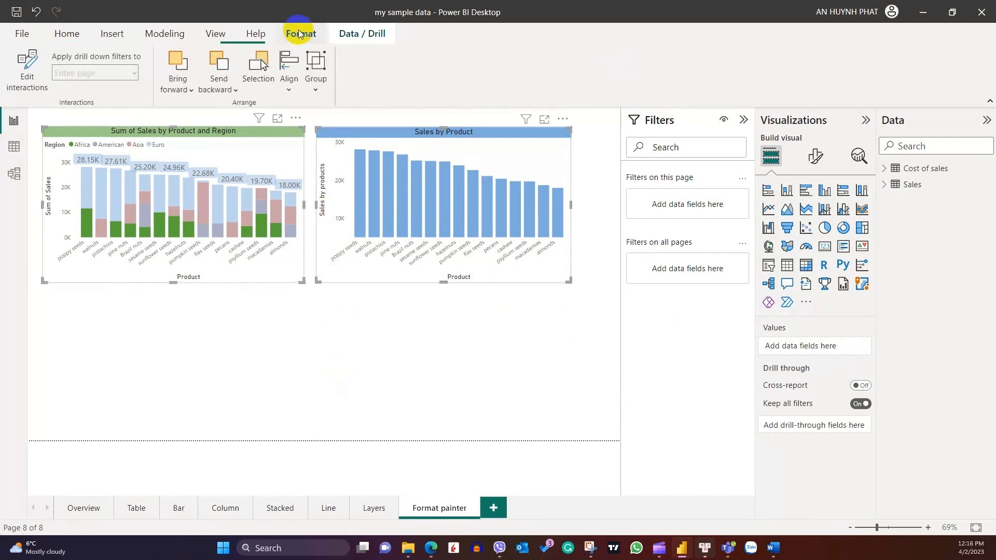
click(320, 88)
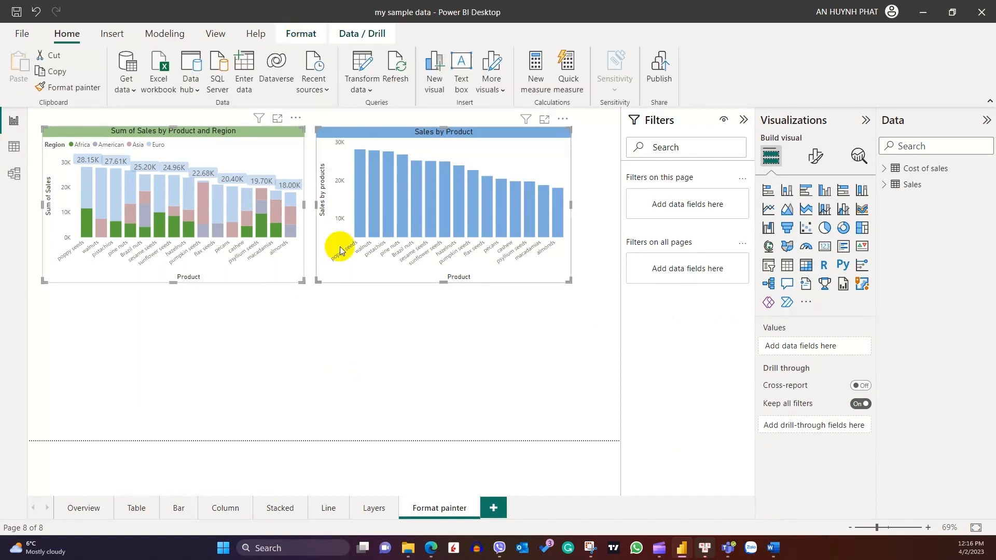
right_click(339, 248)
mouse_move(372, 287)
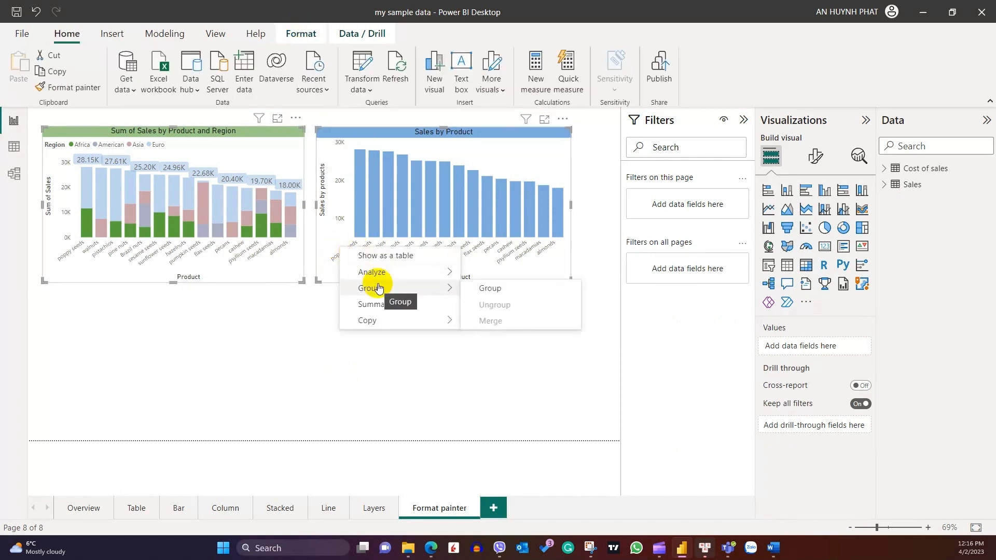
click(496, 289)
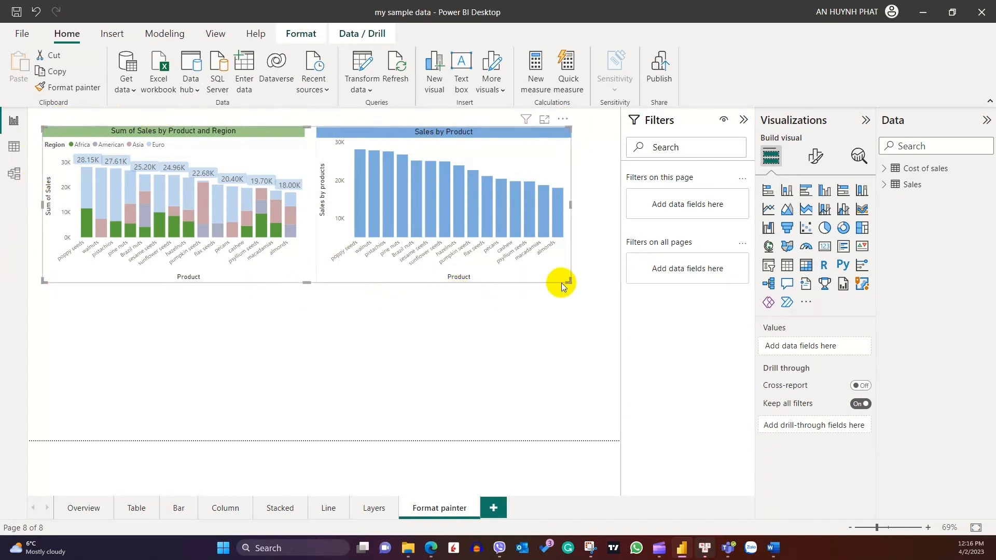
Move the chart group slightly down and align it on the page to the top, bottom and finally middle.
drag(296, 127, 287, 158)
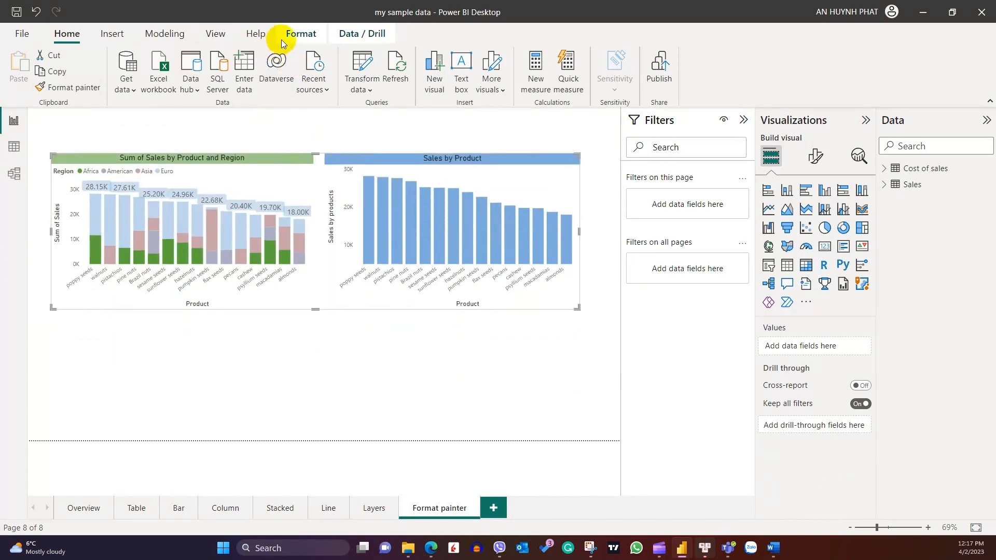
click(298, 32)
click(289, 78)
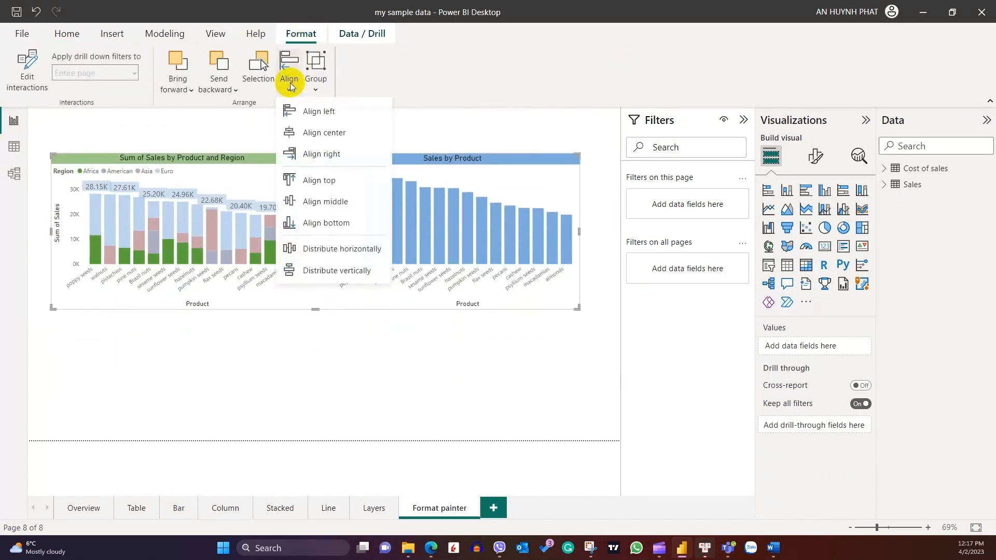
click(329, 180)
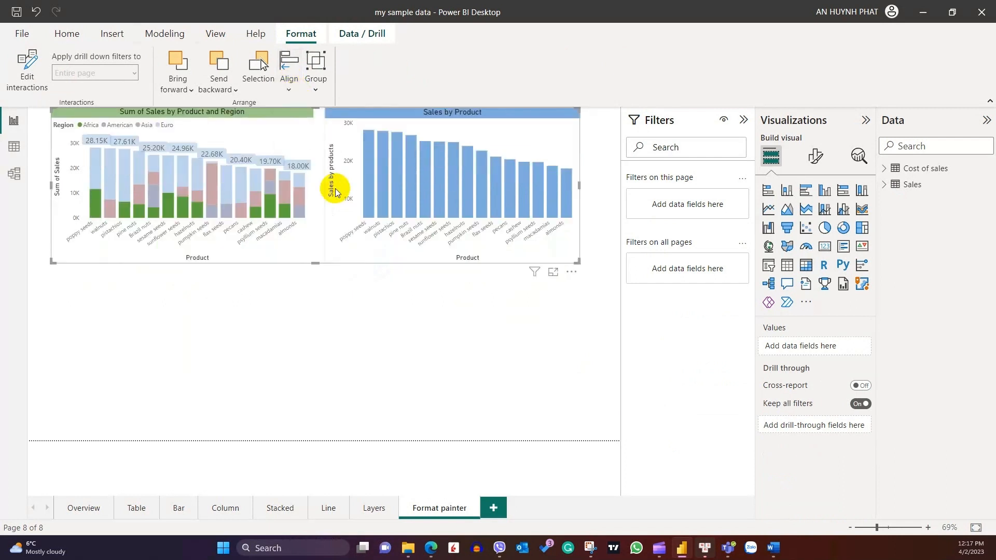
click(296, 89)
click(316, 224)
click(292, 66)
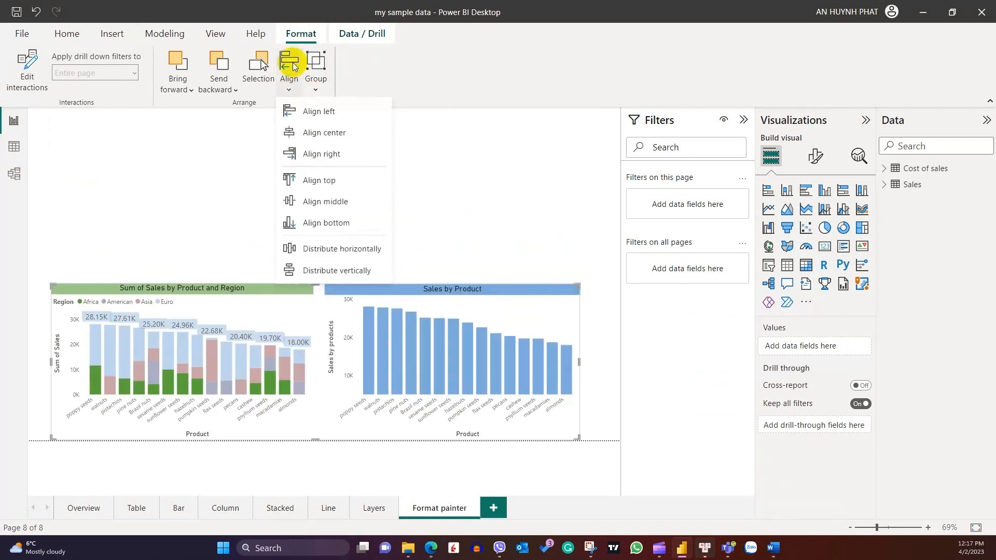
click(324, 201)
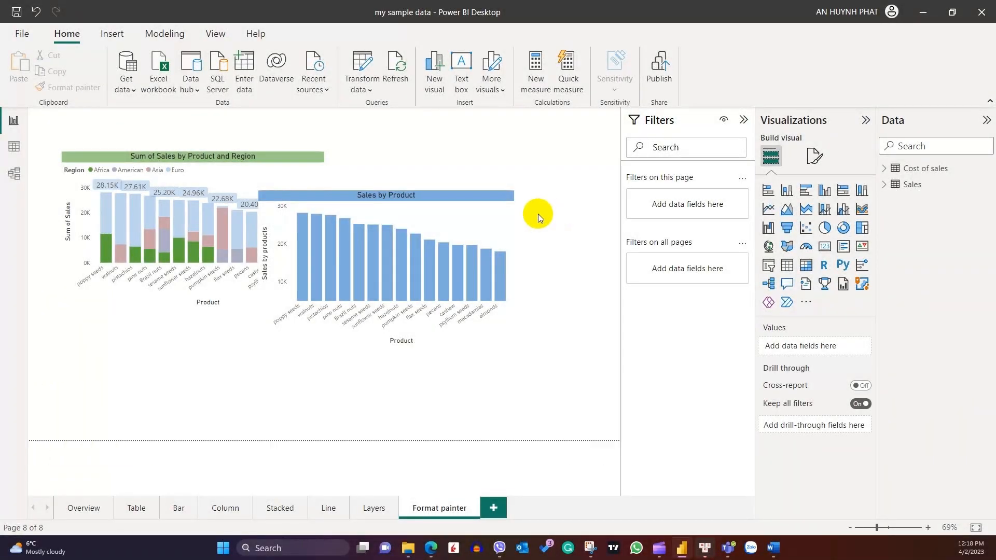
Send the Sales by Product chart backward, behind the overlapping Sum of Sales by Product and Region chart.
click(444, 216)
click(300, 34)
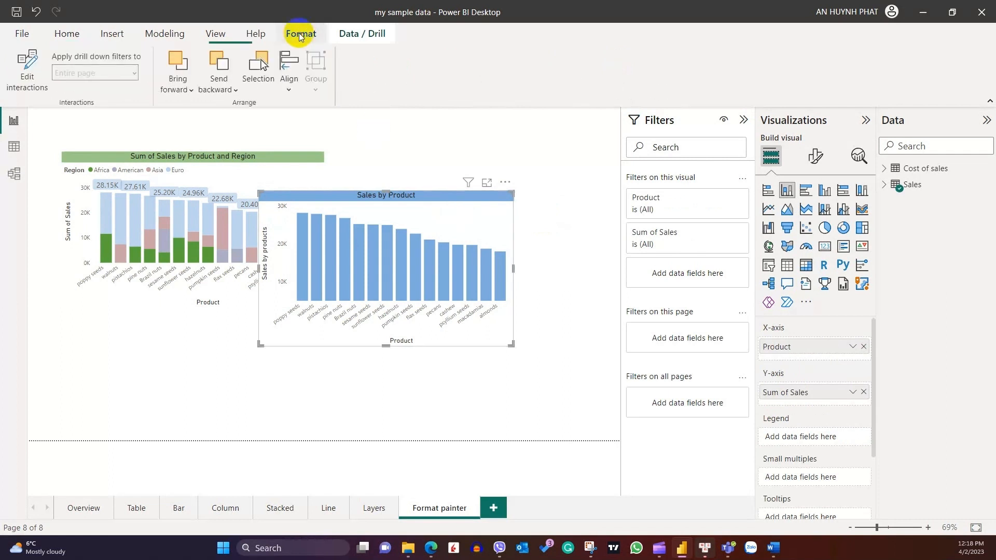
click(224, 89)
click(250, 115)
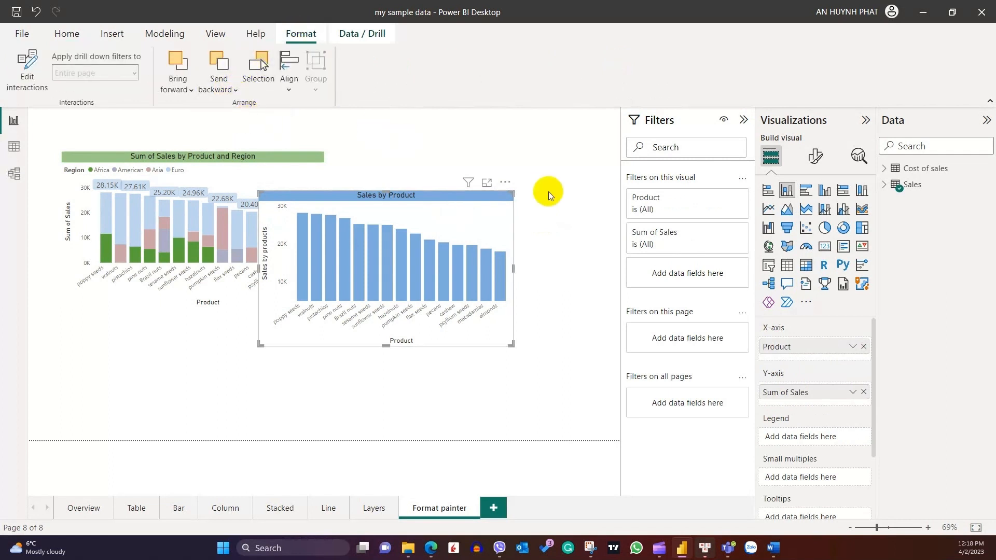
click(568, 222)
click(481, 206)
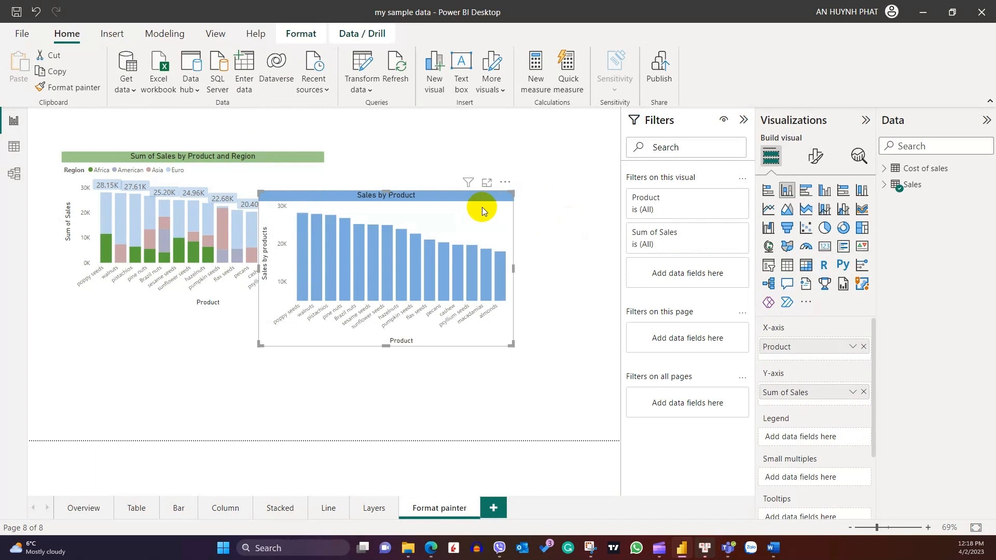
click(590, 226)
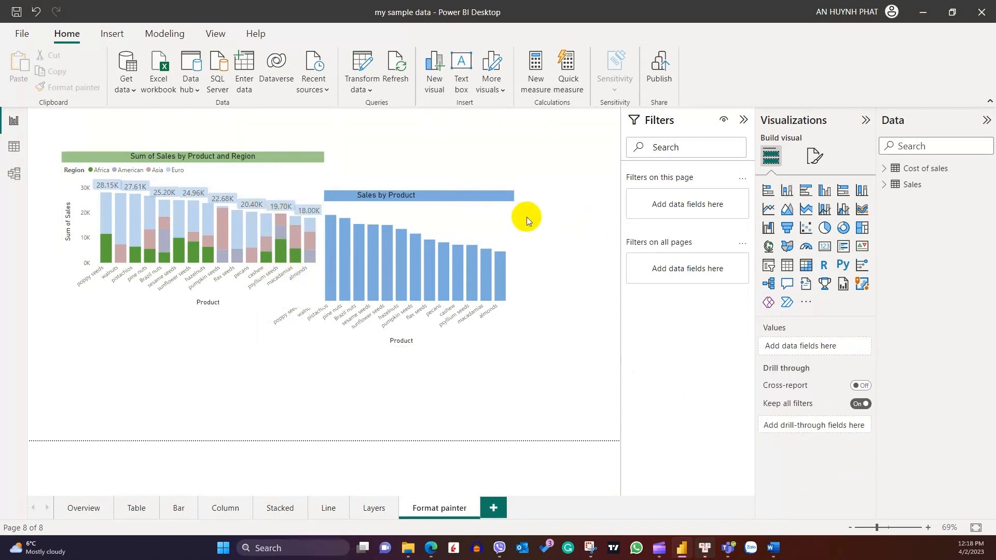
Bring the Sales by Product chart forward, in front of the overlapping chart, and deselect it.
click(502, 218)
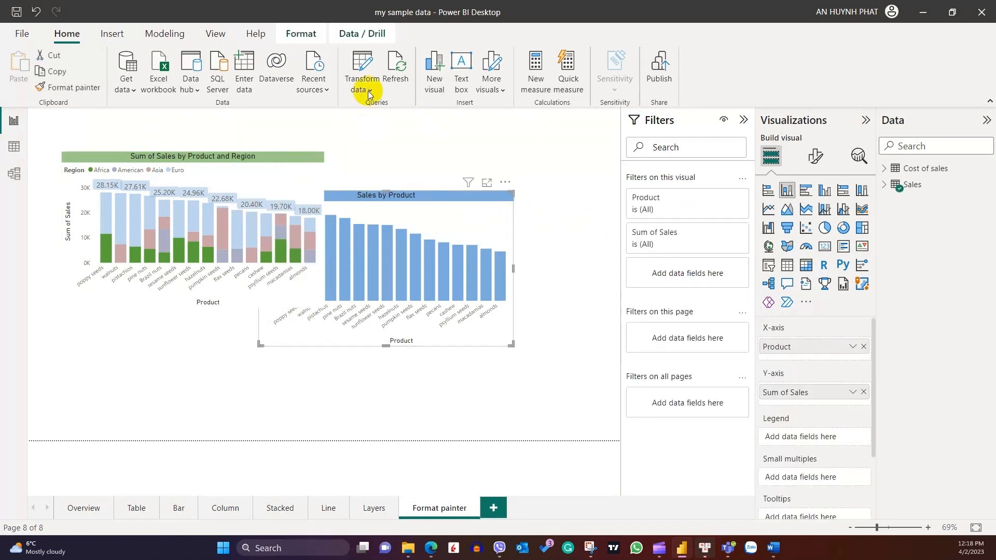
click(305, 36)
click(179, 86)
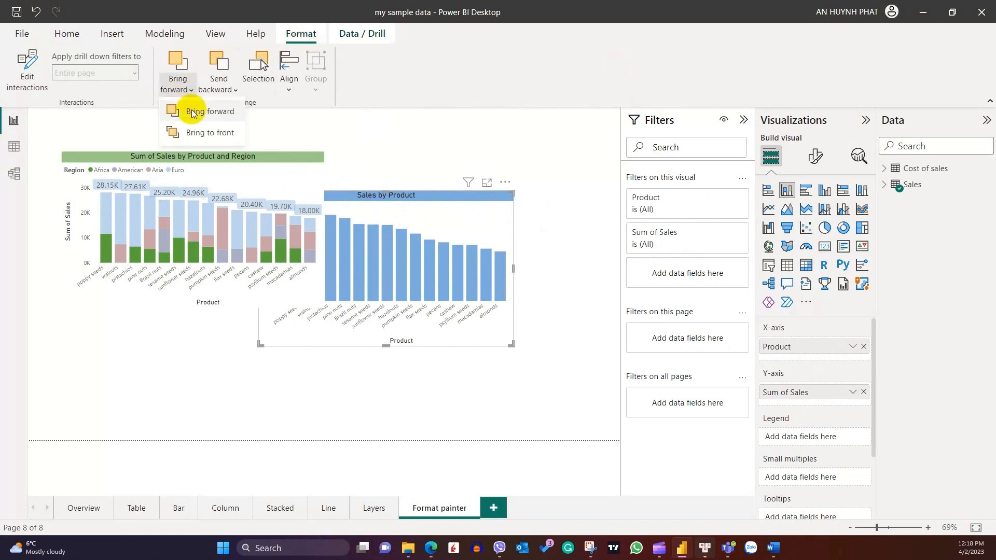
click(191, 109)
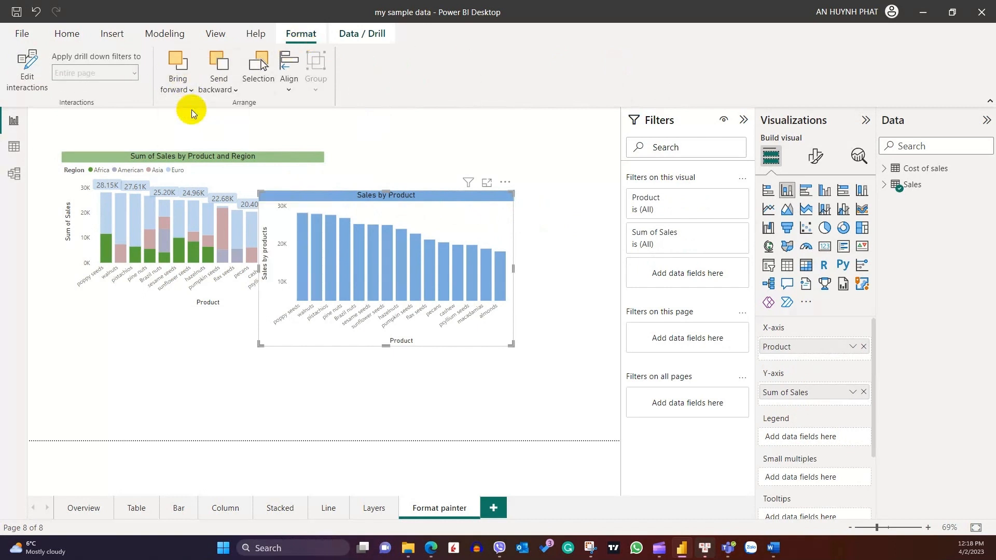
click(591, 266)
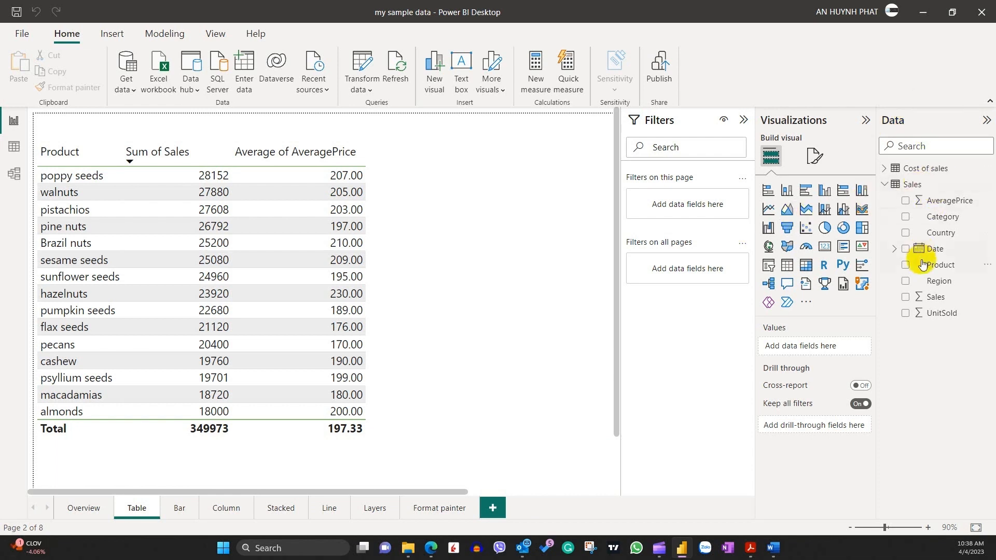
Select the Sales column in the Sales table and review its data type and format options, keeping the General format.
click(933, 297)
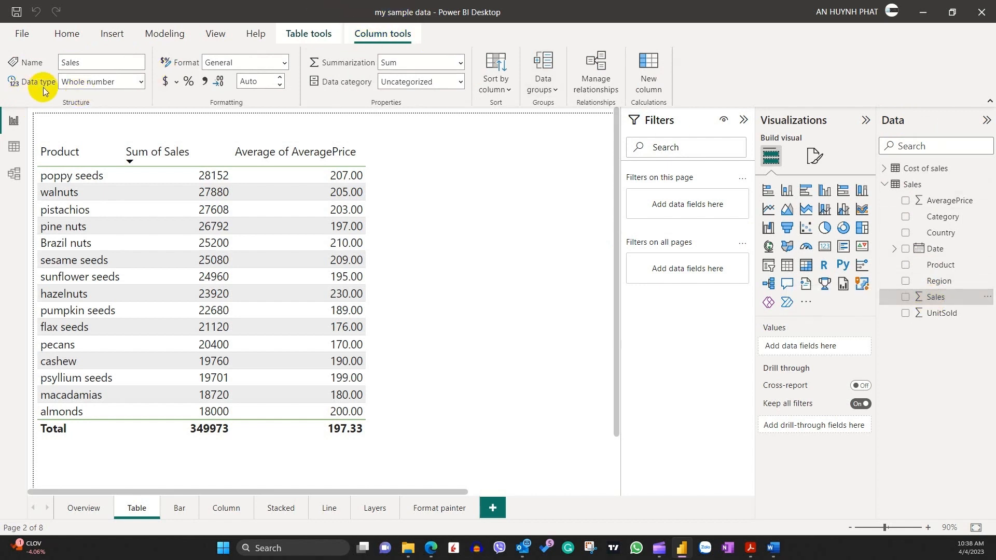
click(140, 82)
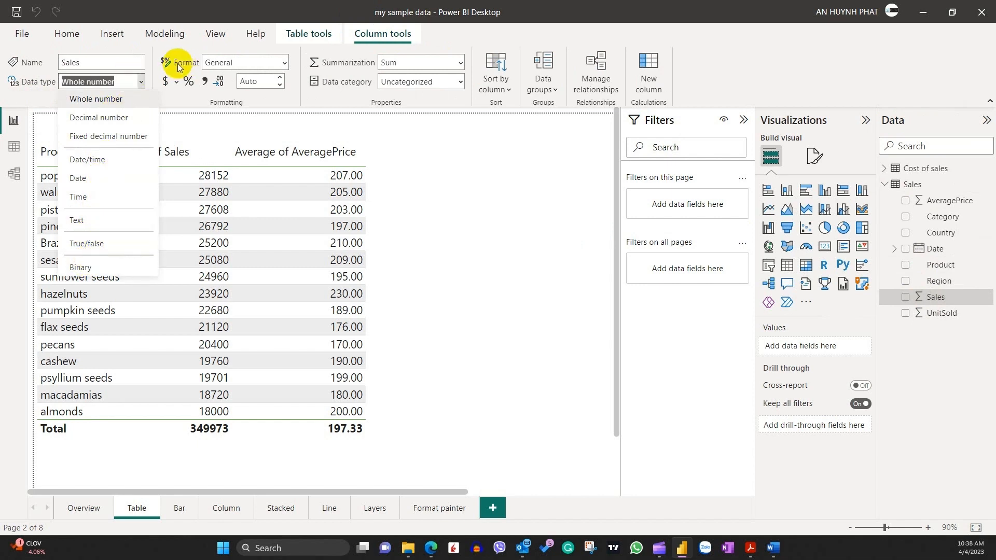
click(284, 62)
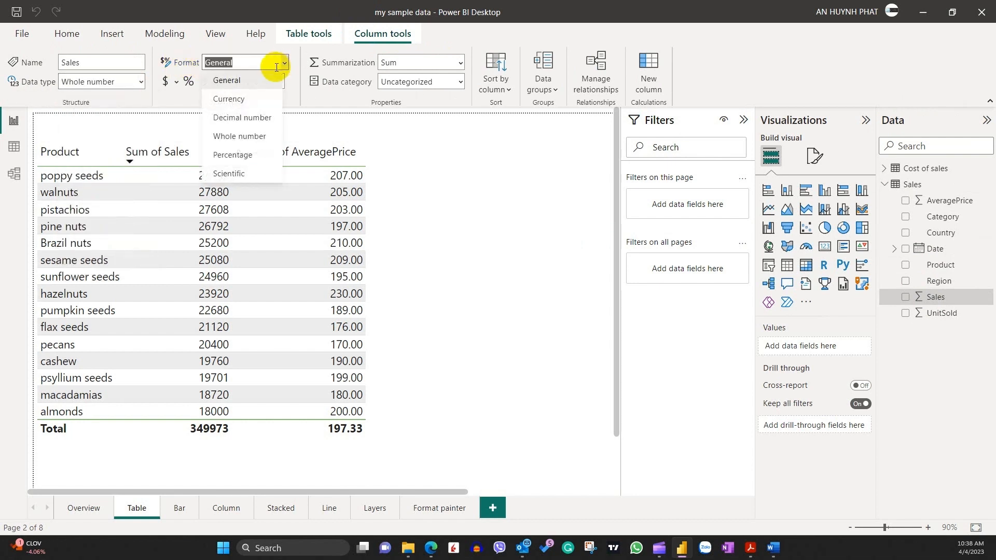
click(273, 75)
click(285, 64)
click(223, 88)
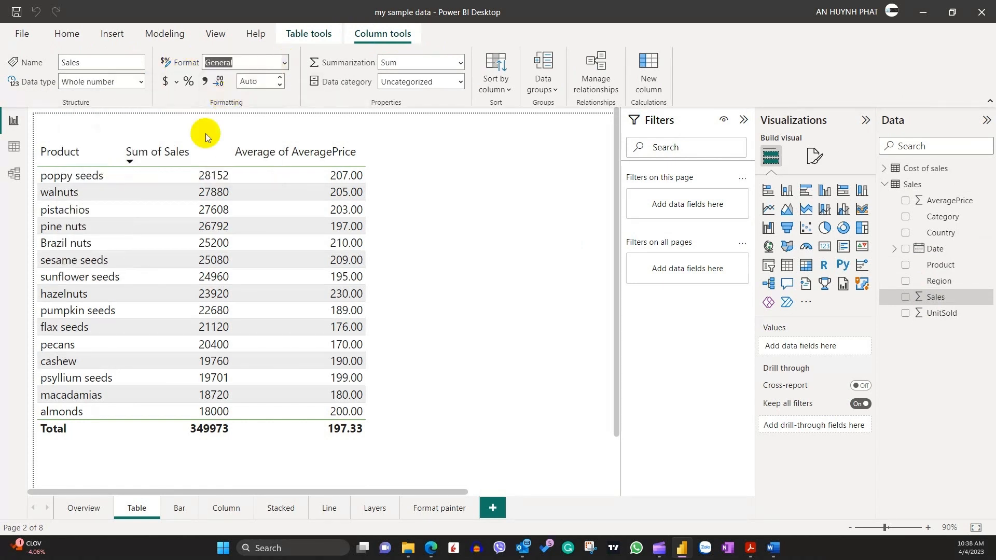
Try the Currency, Decimal number, Whole number, Percentage and Scientific formats on the Sales column, ending with General.
click(285, 62)
click(247, 115)
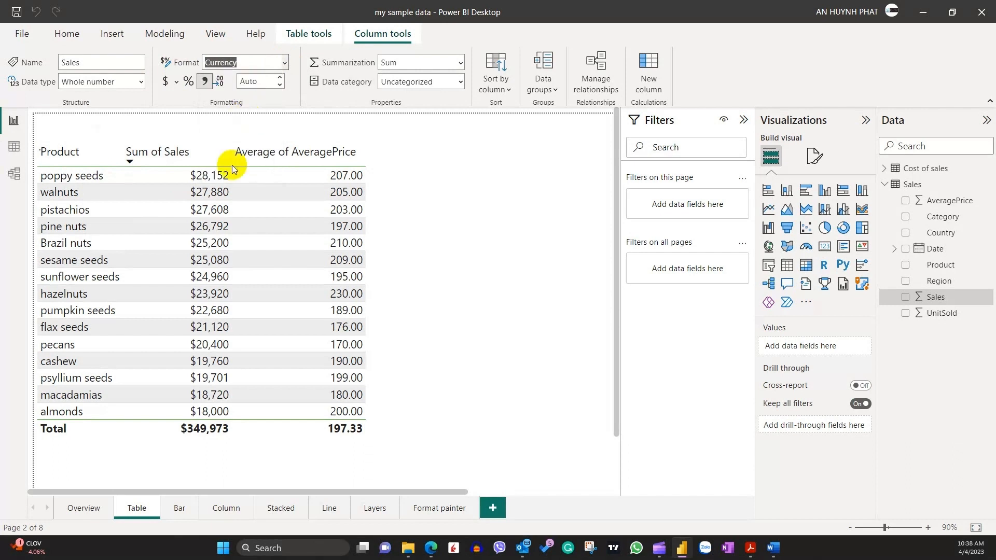
click(285, 62)
click(244, 134)
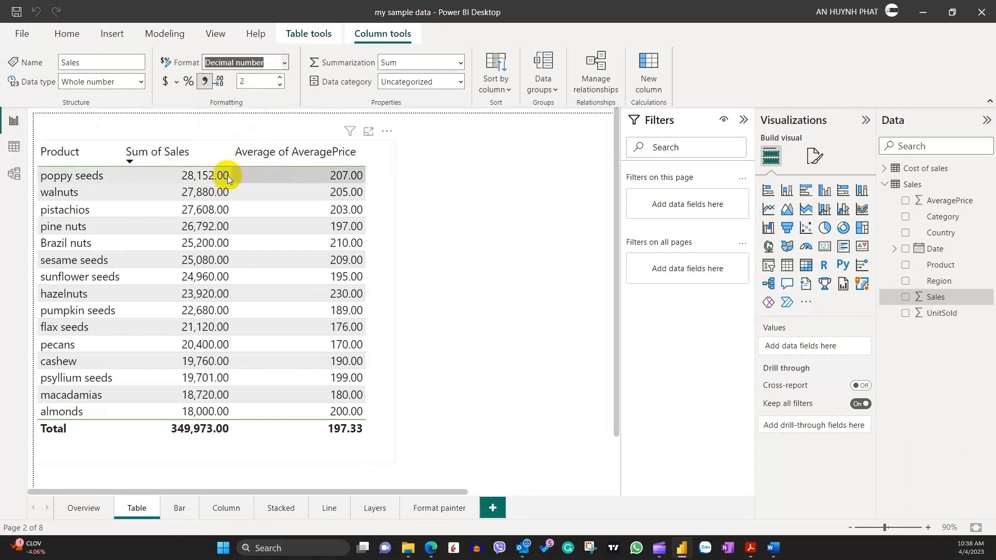
click(284, 62)
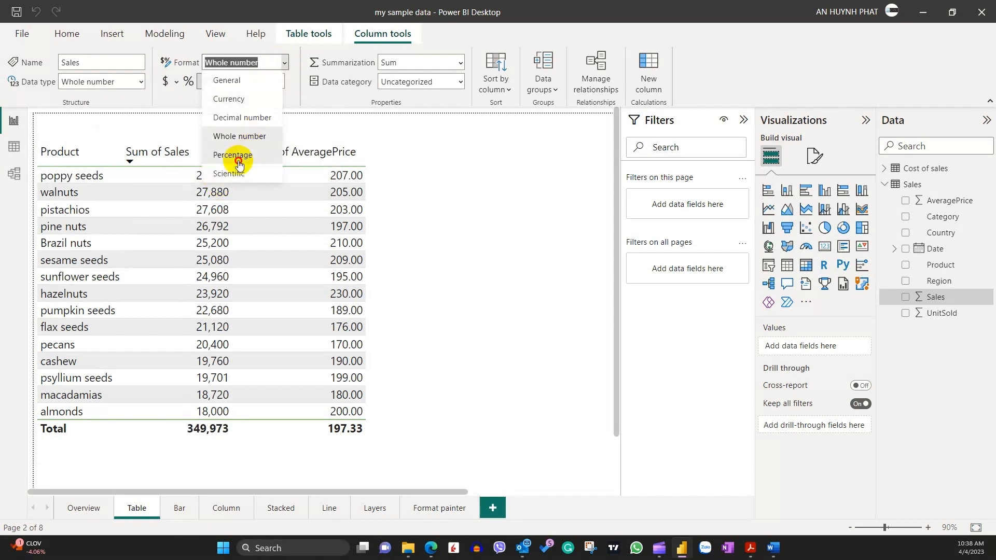
click(234, 152)
click(284, 62)
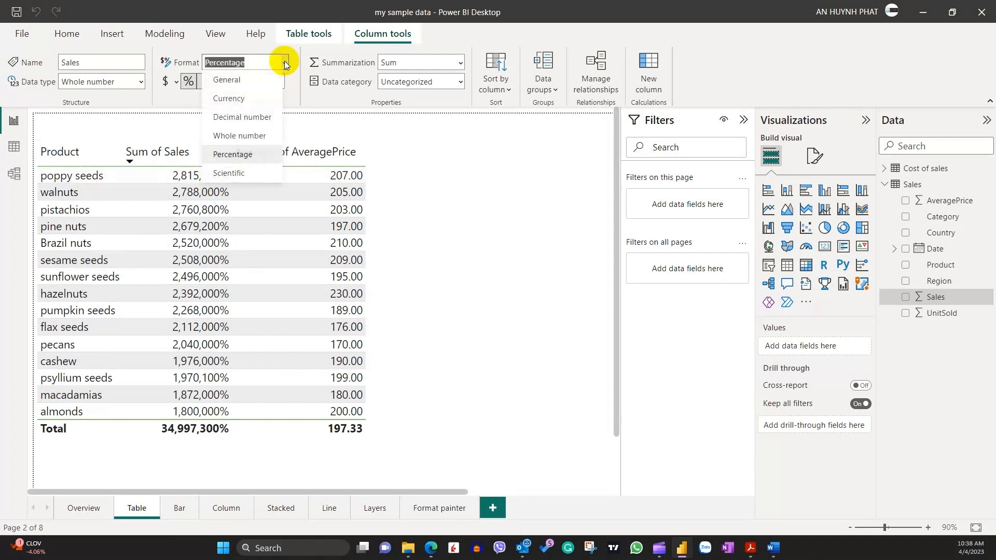
click(233, 174)
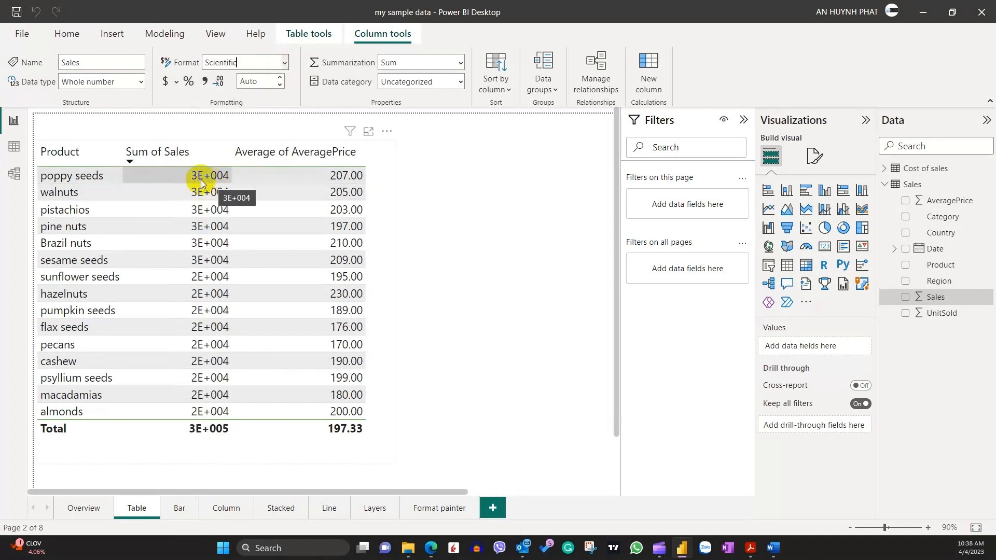
click(286, 62)
click(230, 83)
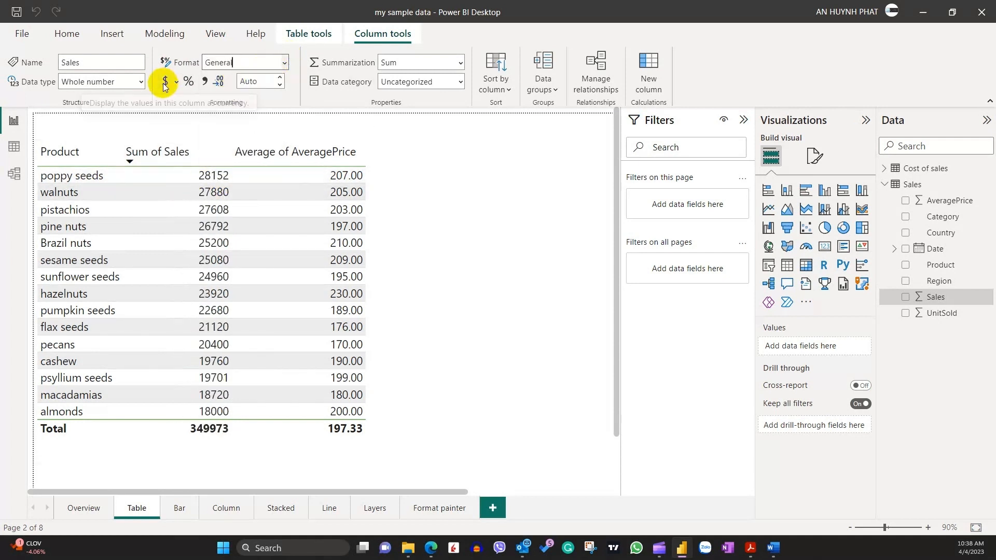
Format the Sales column as currency and browse the available currency symbols without choosing another one.
click(164, 83)
click(176, 82)
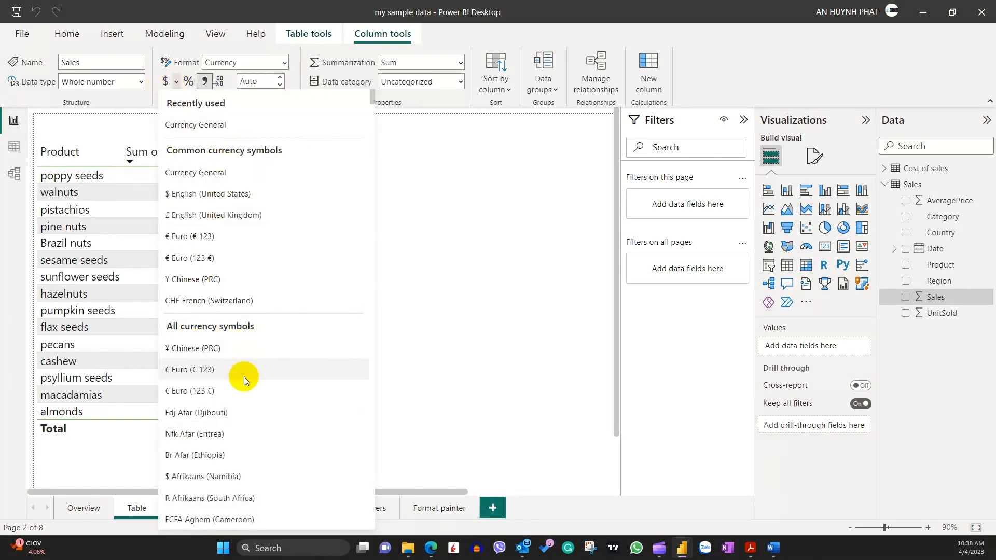
scroll(244, 394, down, 5)
scroll(244, 407, down, 5)
click(176, 81)
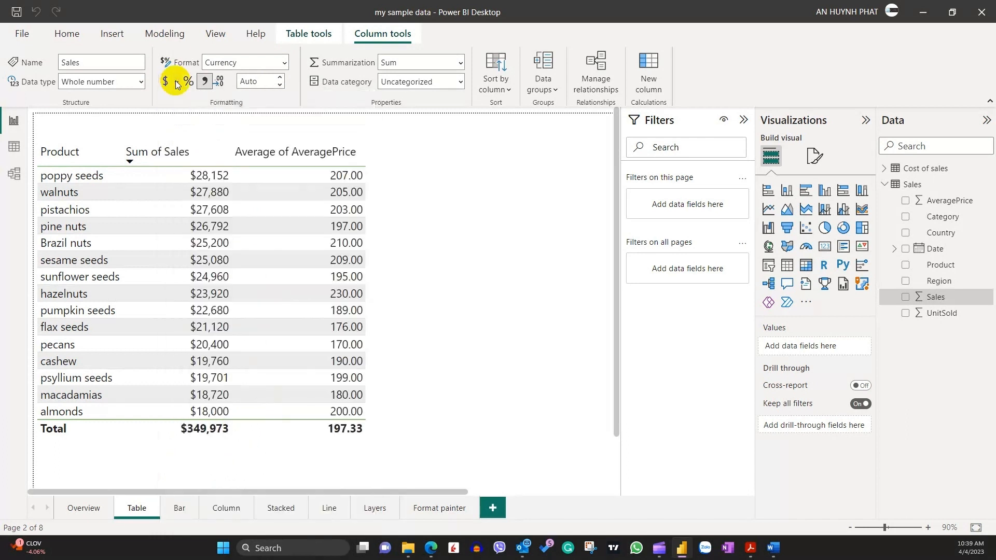
Try percentage formatting on the Sales column, replacing it with thousands-separated numbers showing 4 decimal places.
click(189, 80)
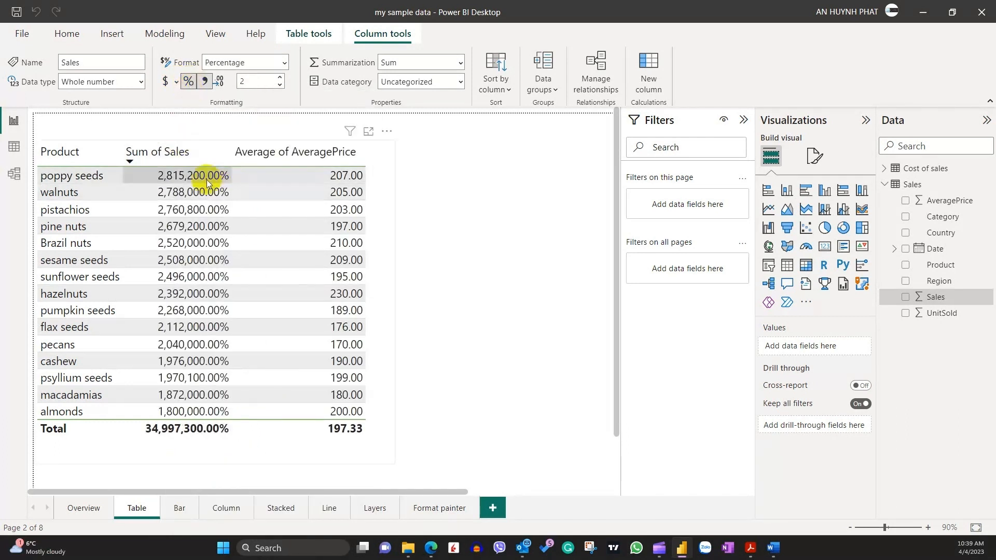
click(203, 81)
click(202, 82)
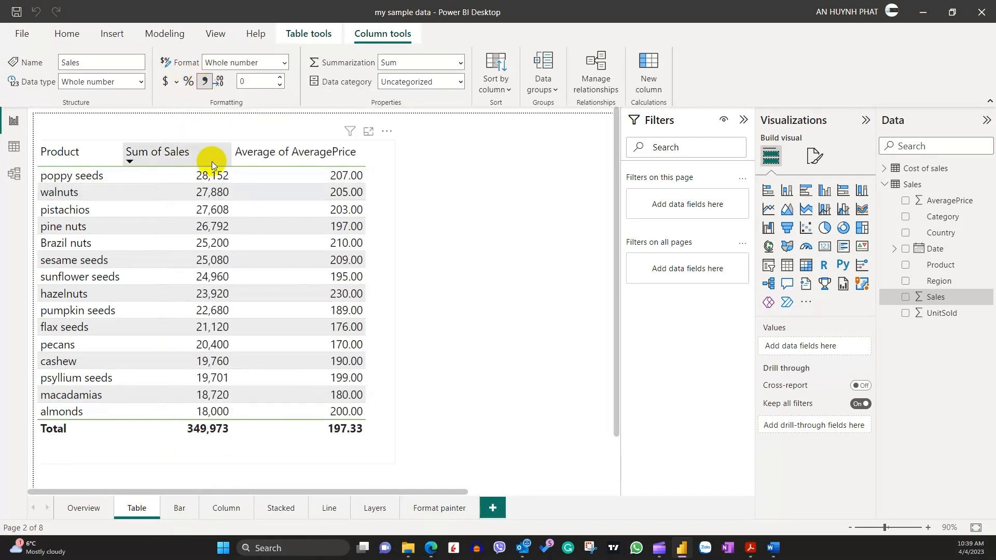
click(242, 81)
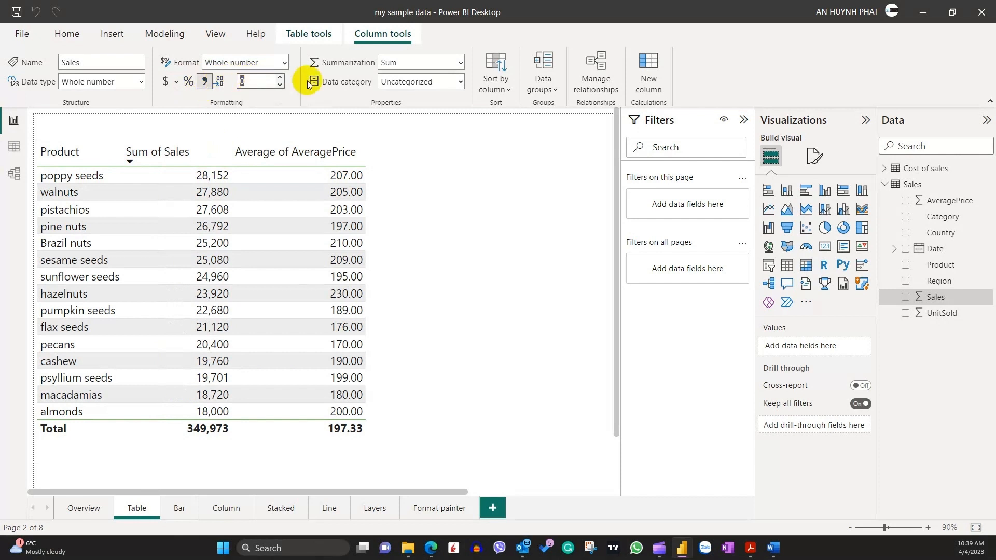
text(4)
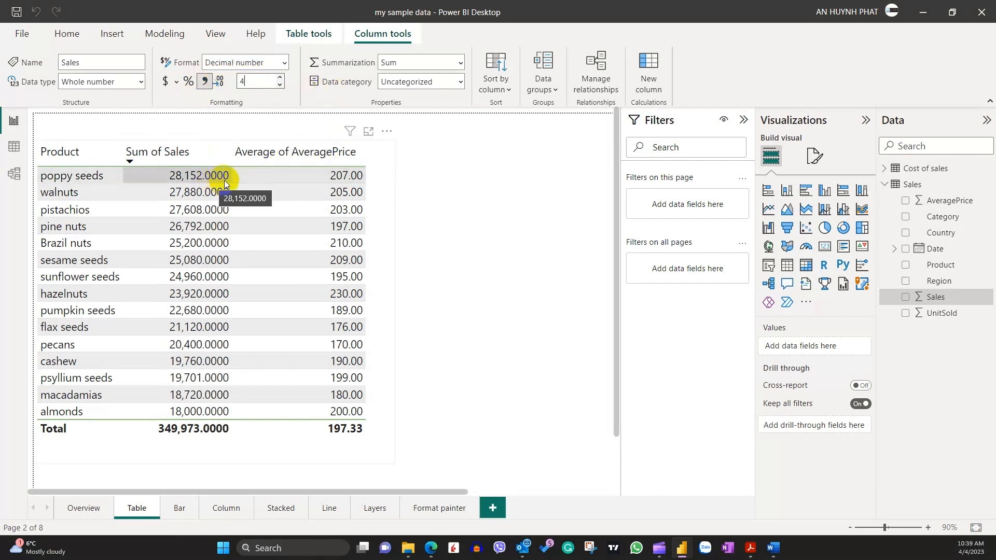
Give the Sales column the custom format $#00,000.
click(269, 62)
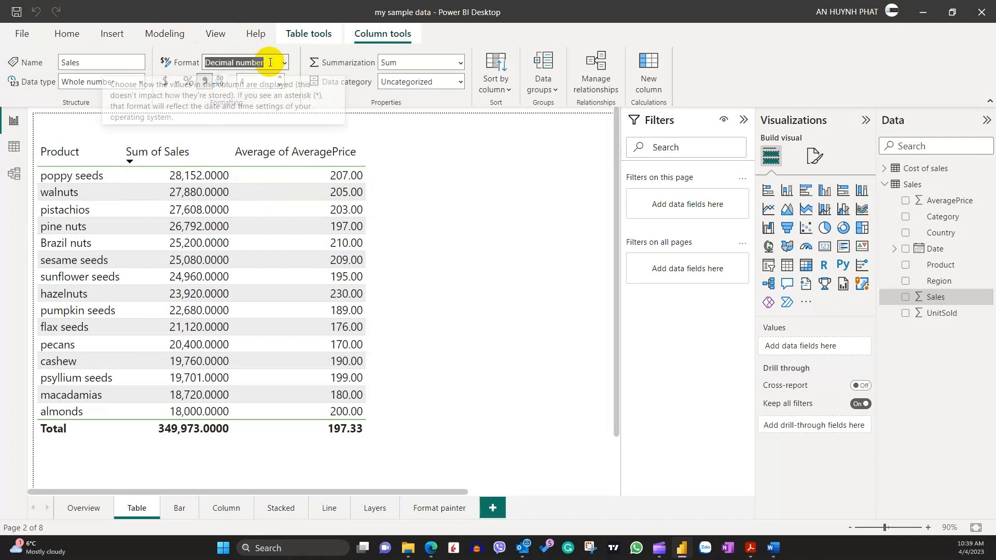
click(269, 62)
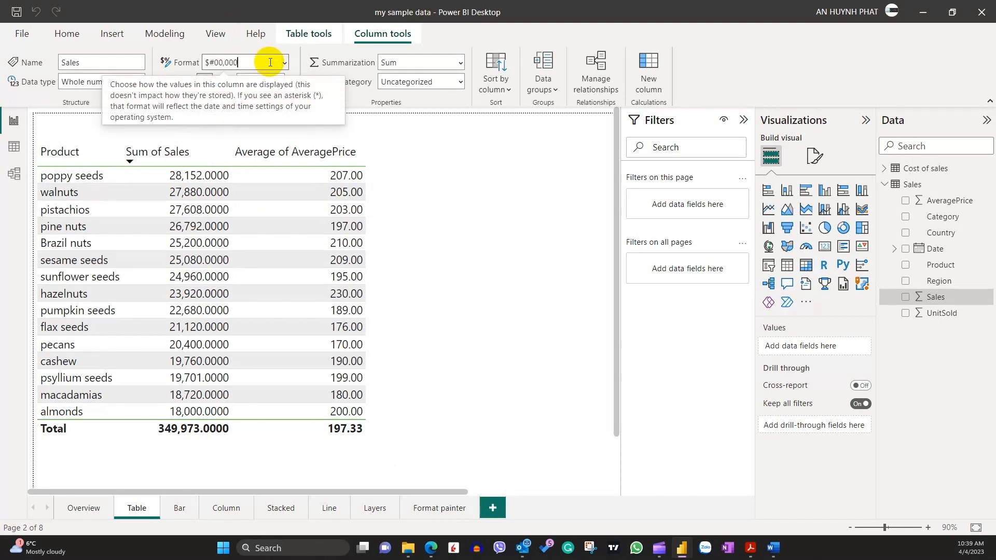
text($#00,000)
key(Return)
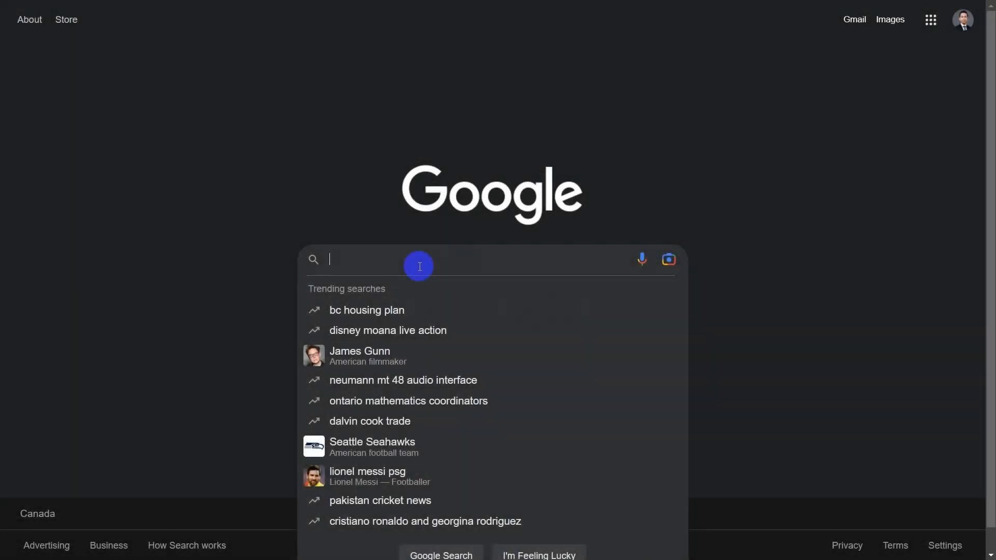
Search Google in the browser for "microsoft display custom format syntax" and open the Microsoft article on custom format strings in Power BI Desktop.
click(419, 266)
text(microsoft display )
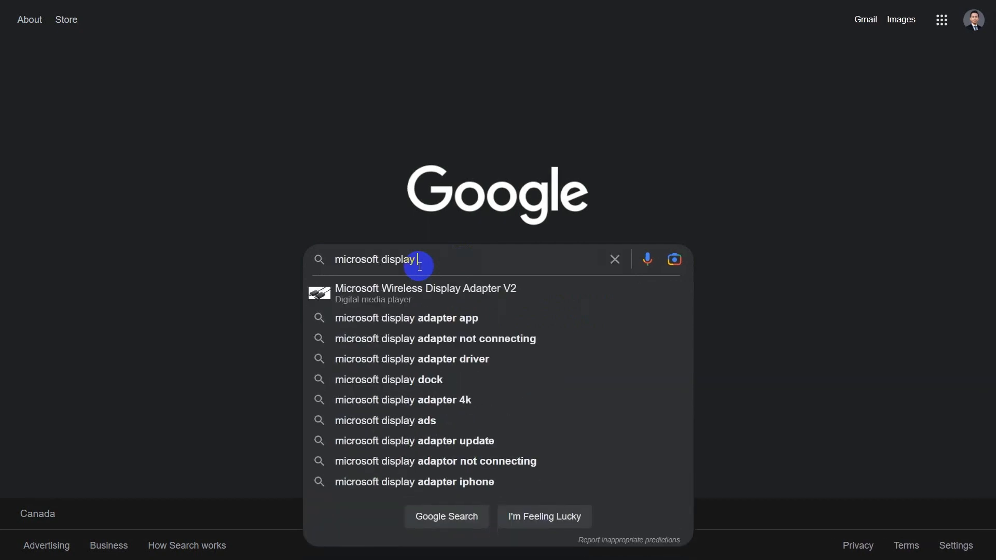
text(custom format syntax)
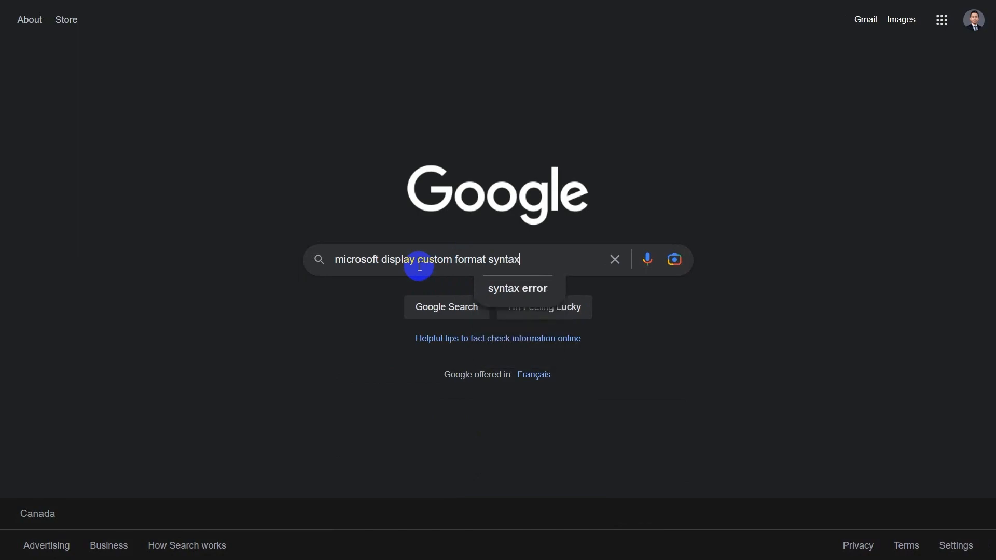
key(Return)
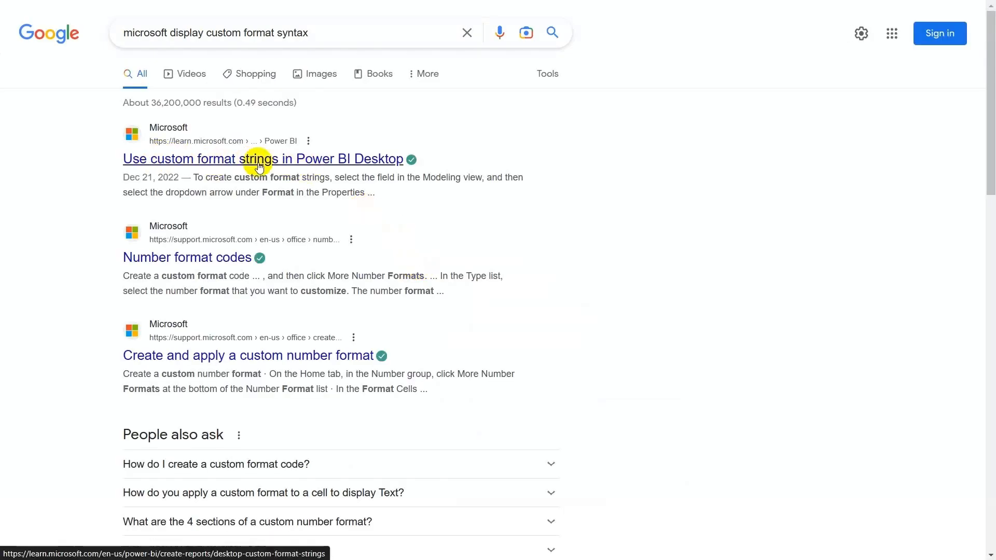
click(279, 159)
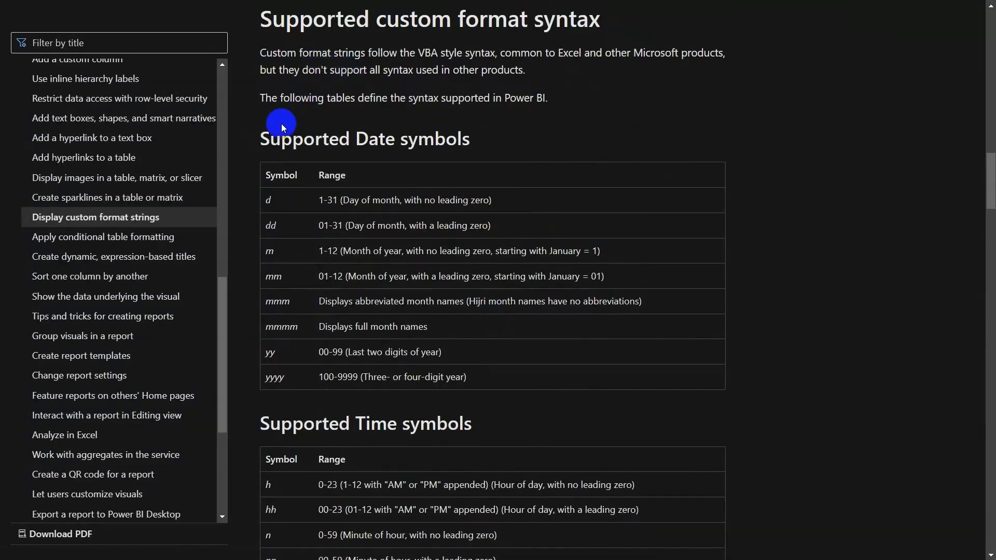
Examine the article's supported date symbols, time symbols and characters for user-defined number formats.
drag(259, 135, 473, 133)
click(263, 424)
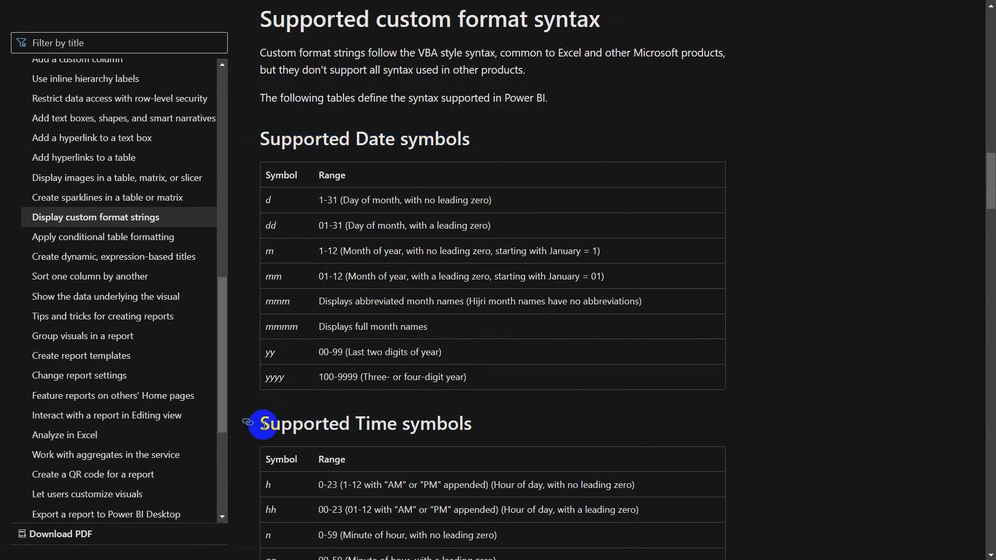
drag(263, 424, 498, 414)
scroll(495, 413, down, 10)
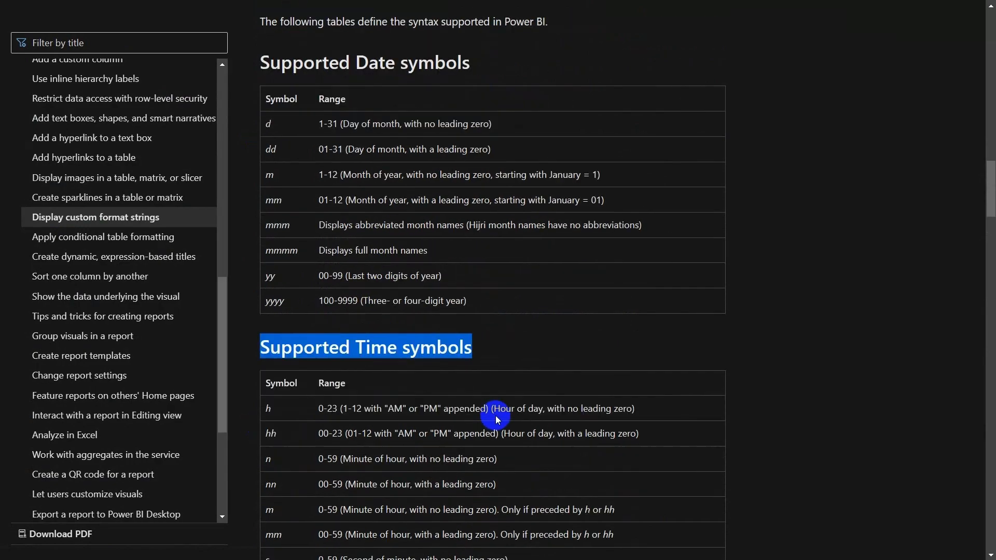
scroll(495, 413, down, 10)
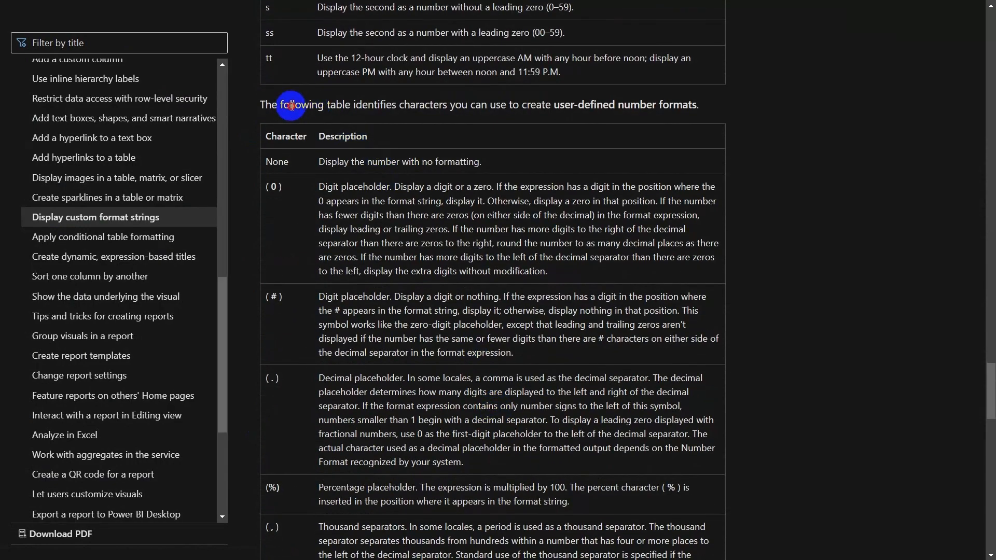
drag(289, 104, 737, 115)
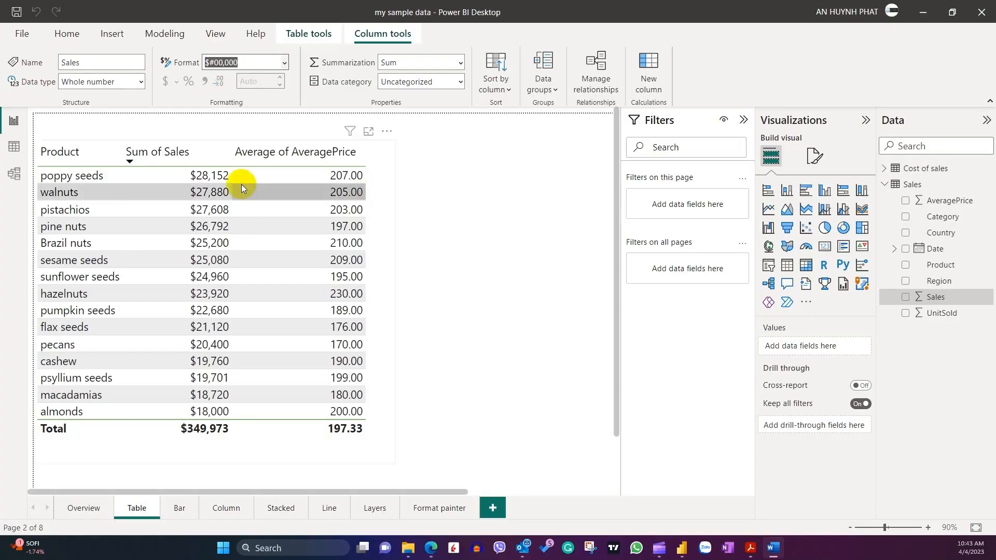
Back in Power BI Desktop, examine the formatting properties of the Sales table's Sales and Date columns in the model view.
click(13, 178)
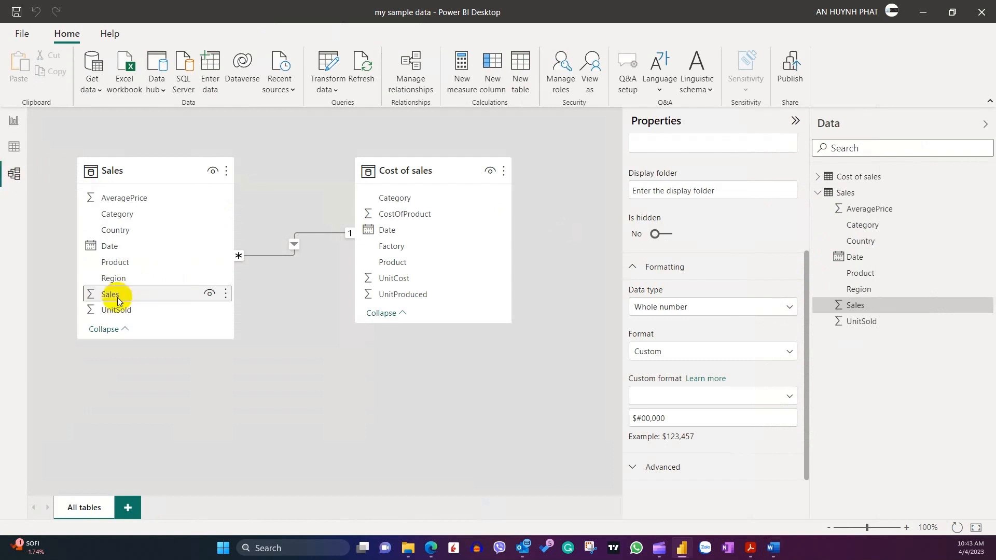
click(795, 121)
click(796, 121)
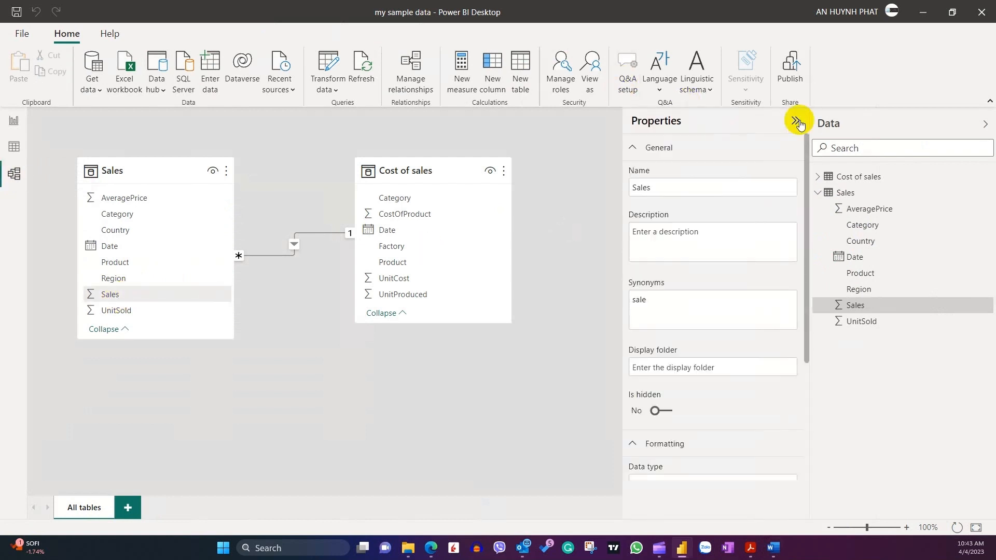
scroll(707, 317, down, 3)
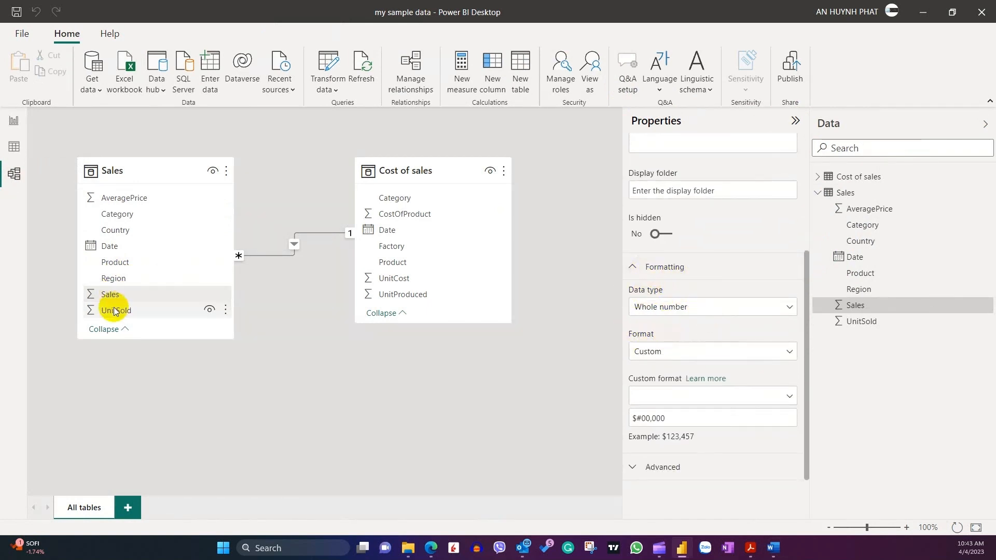
click(111, 246)
scroll(691, 356, down, 2)
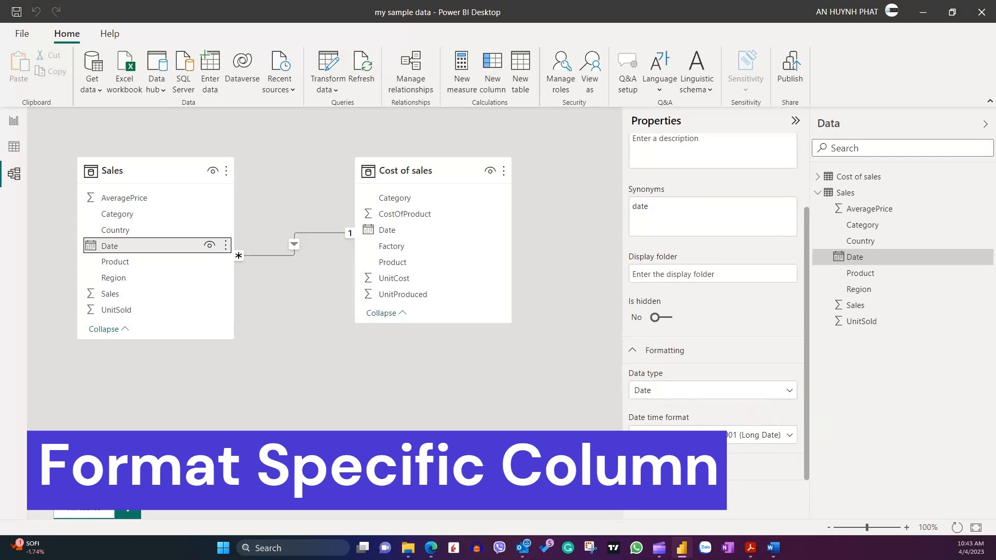
Back in the report view, sort the product table by Average of AveragePrice and choose that series for specific column formatting.
click(14, 124)
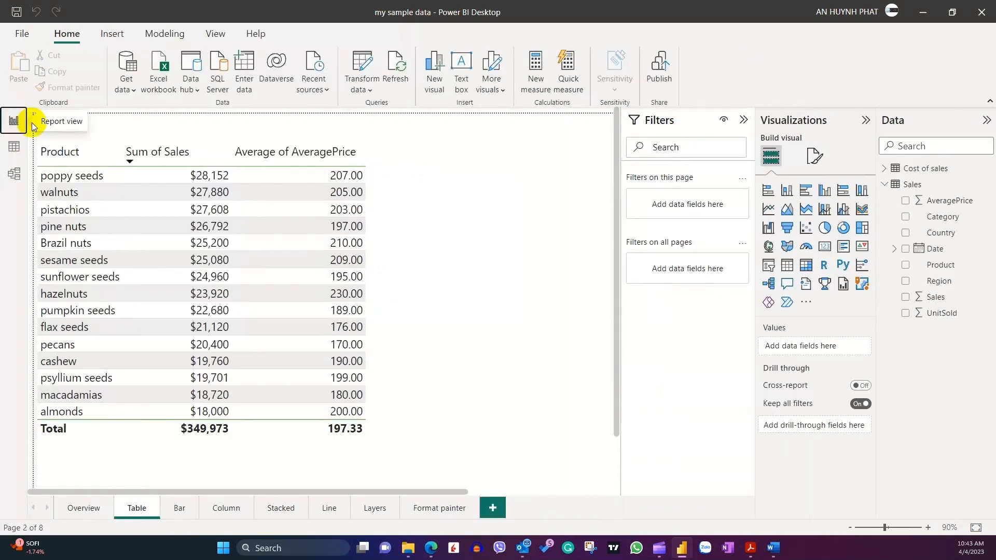
click(347, 158)
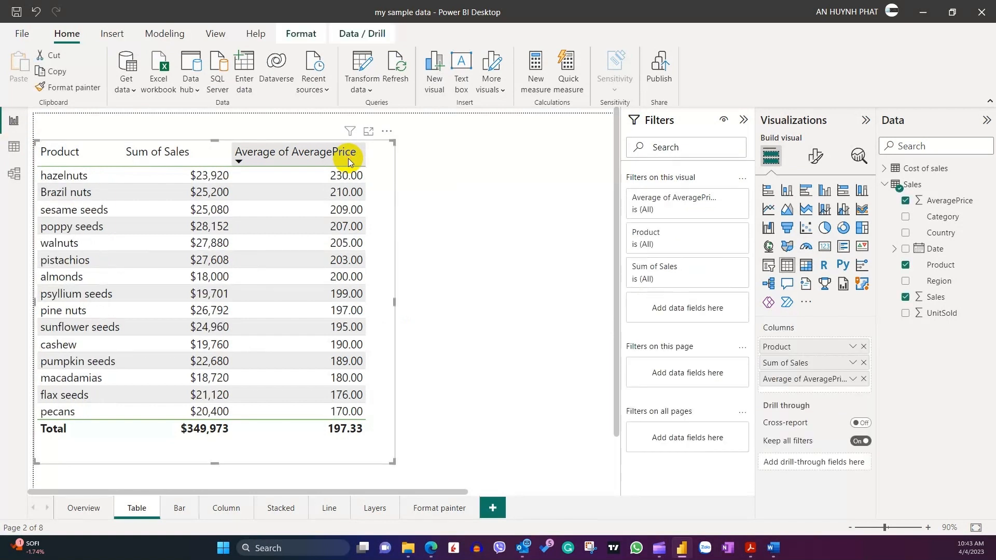
click(818, 162)
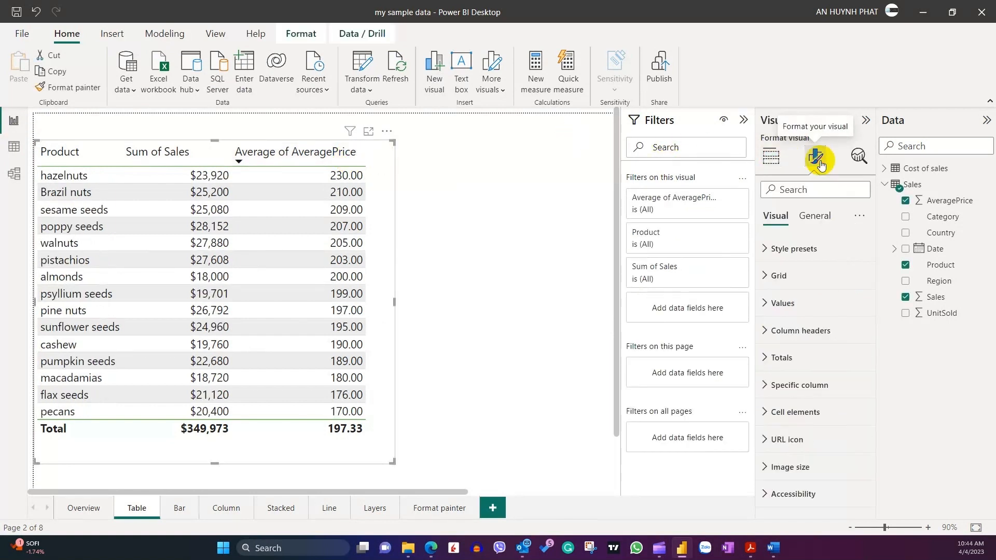
click(807, 386)
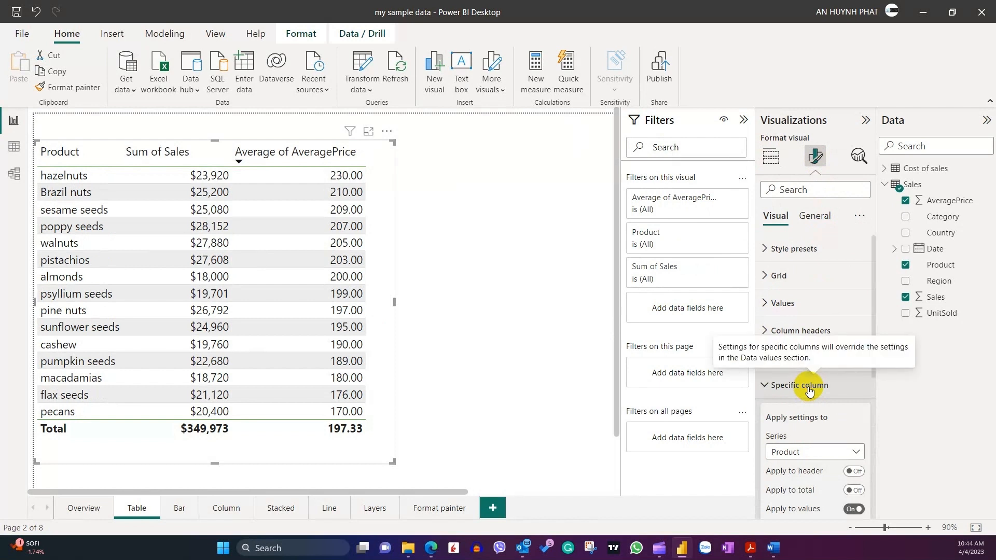
scroll(830, 383, down, 2)
click(856, 323)
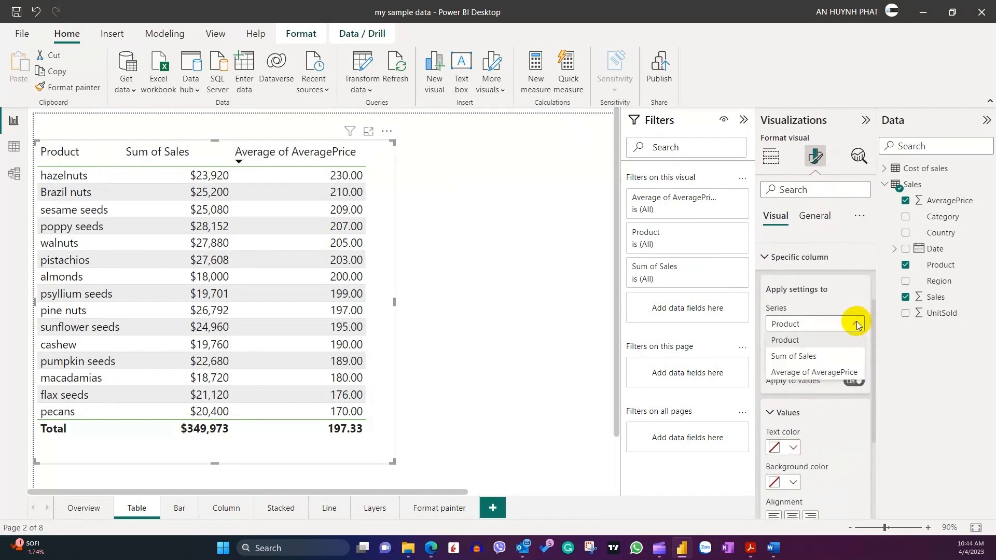
click(825, 371)
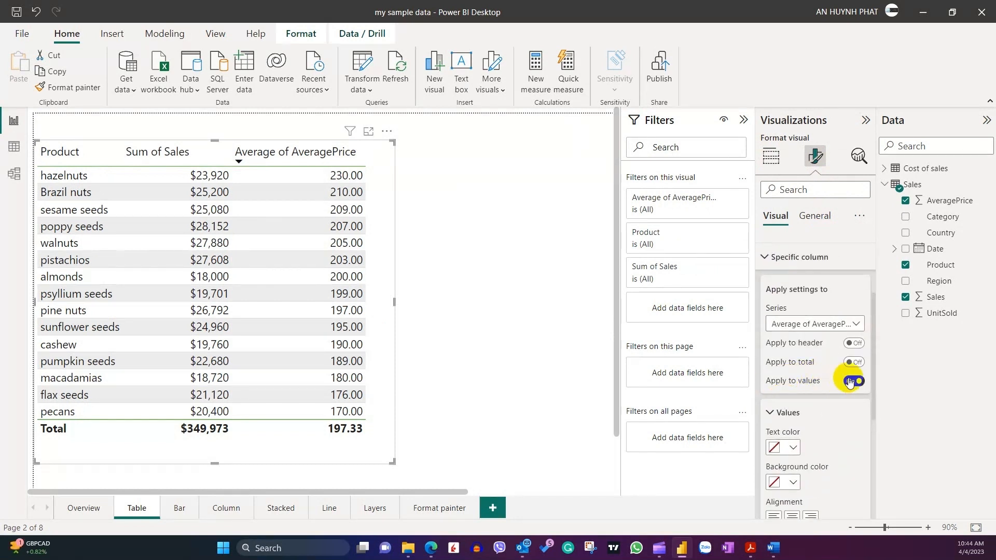
Set the Average of AveragePrice column's values to display units of Thousands with 4 decimal places.
scroll(847, 381, down, 1)
scroll(847, 381, down, 1)
click(811, 428)
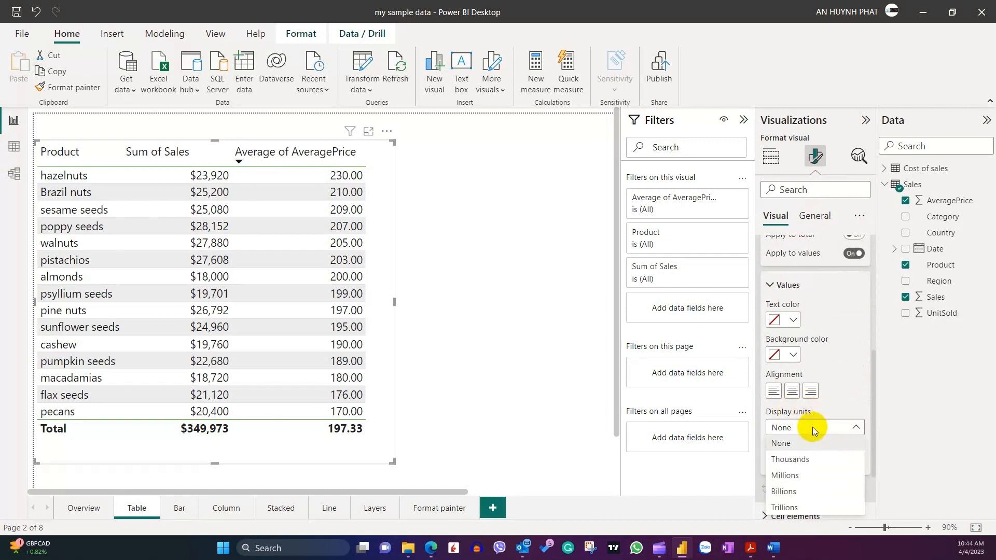
click(799, 460)
click(789, 462)
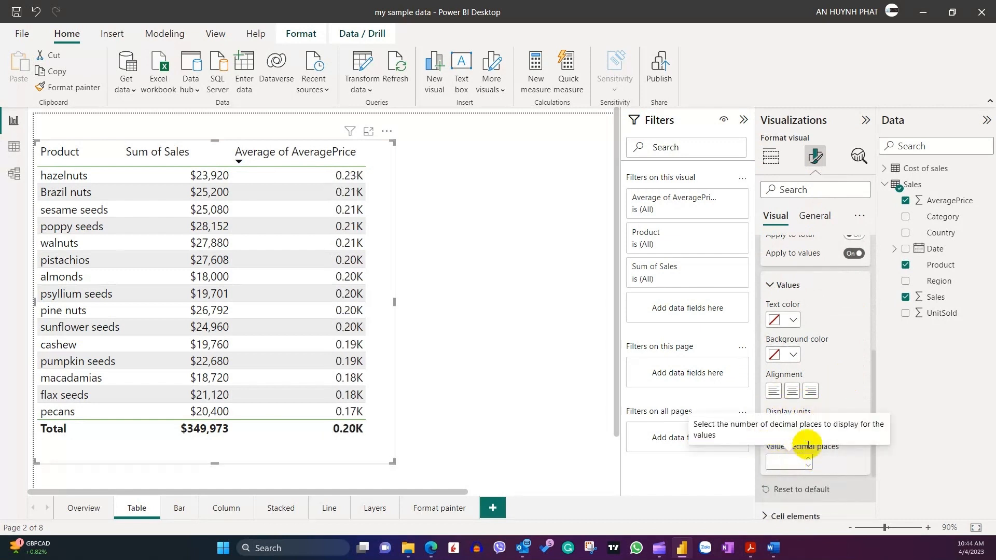
text(4)
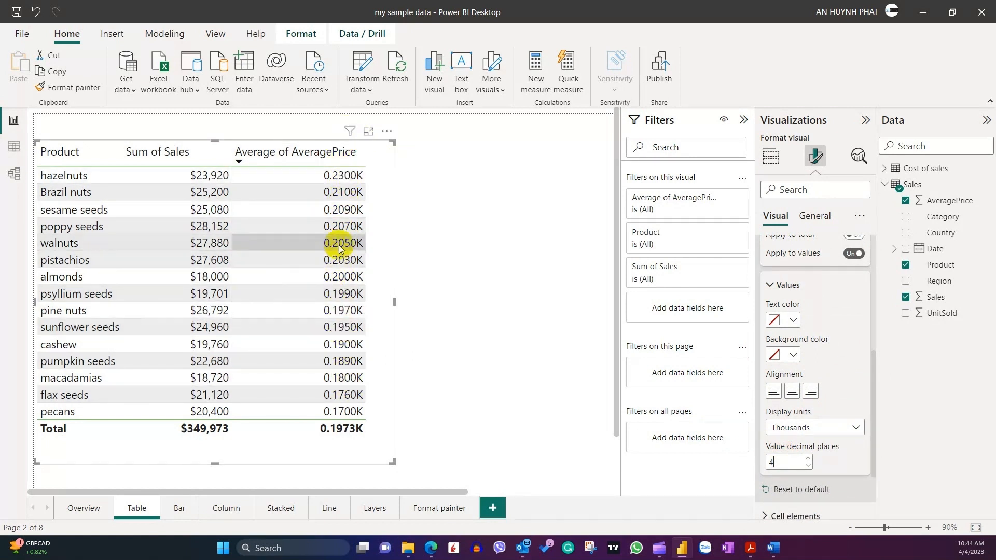
Check the data format settings of the Sales and AveragePrice fields in the Sales table.
click(939, 297)
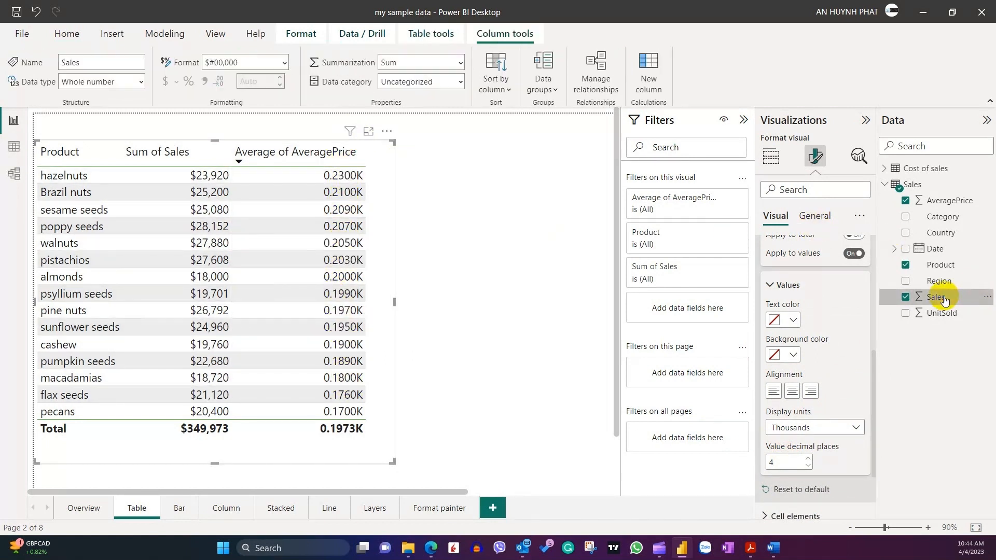
click(946, 200)
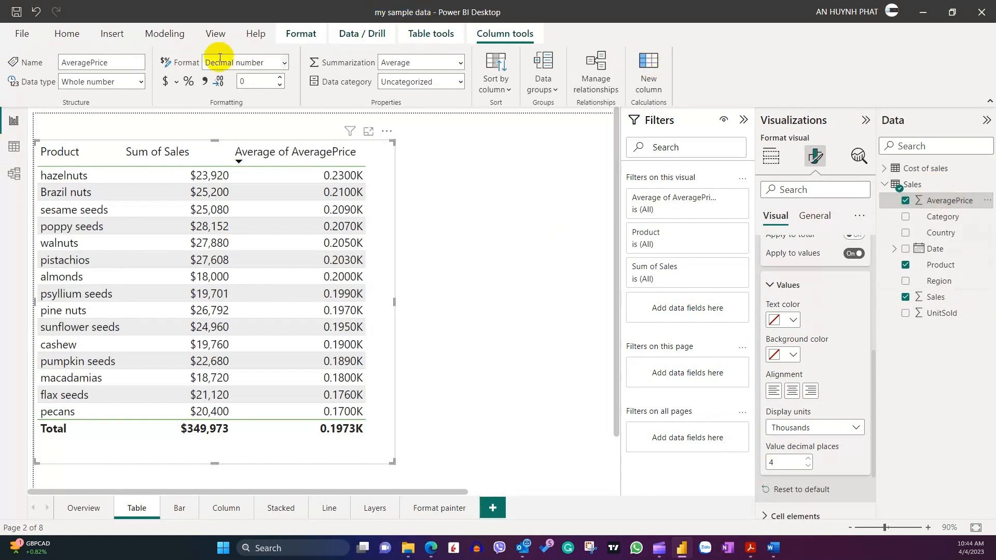